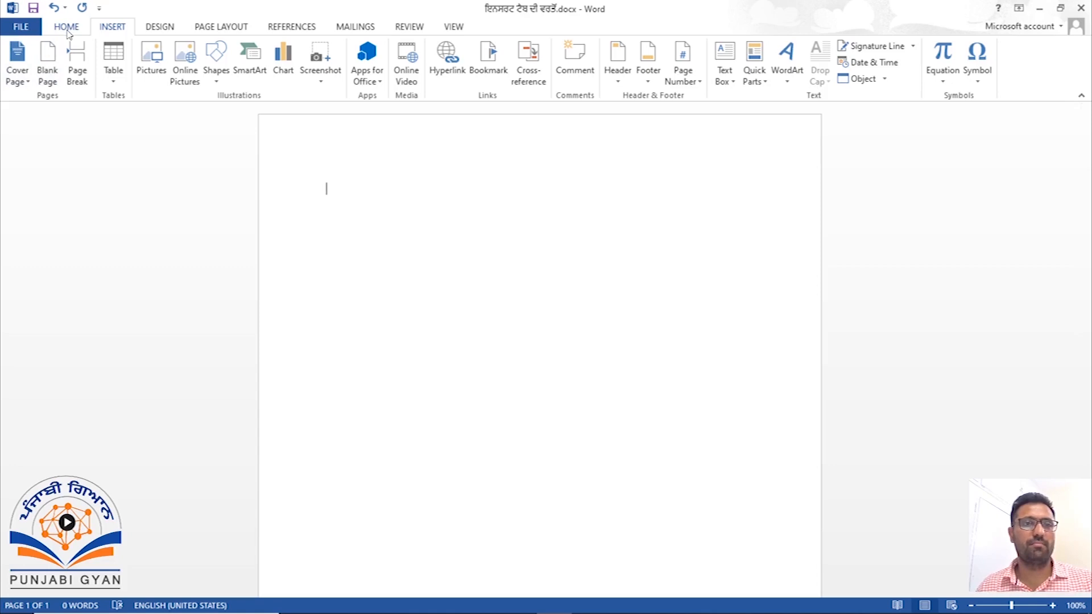
# Insert the built-in Conservative cover page into the document
pyautogui.click(67, 29)
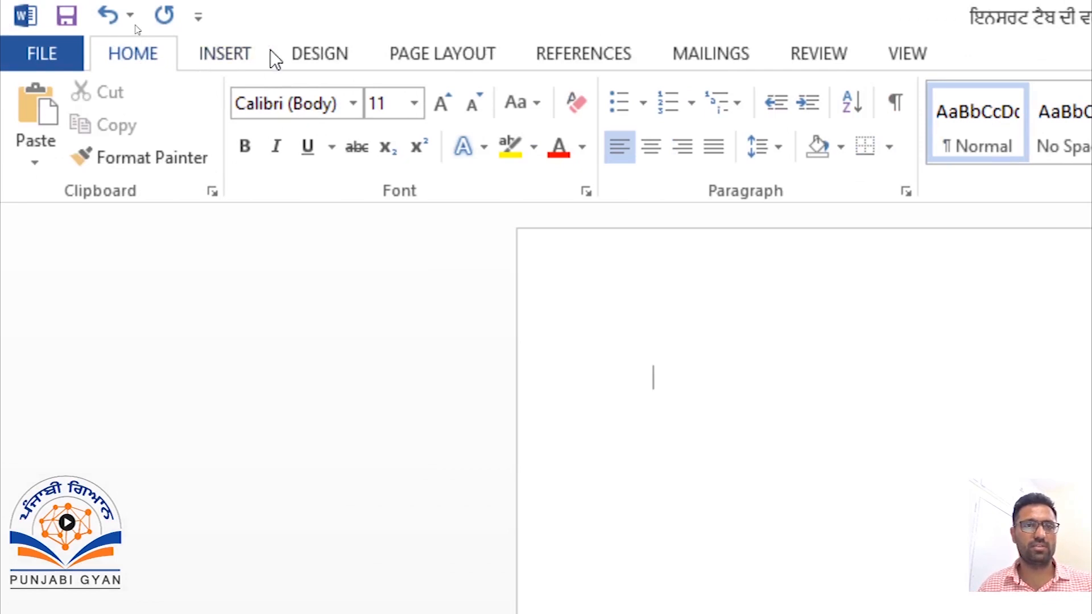
pyautogui.click(220, 55)
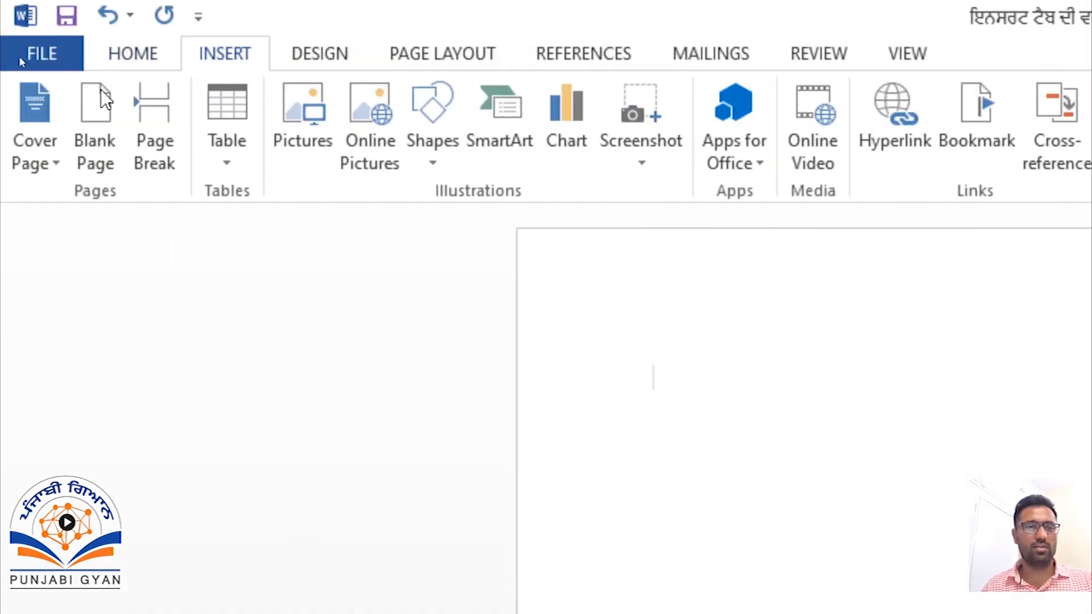
pyautogui.click(56, 165)
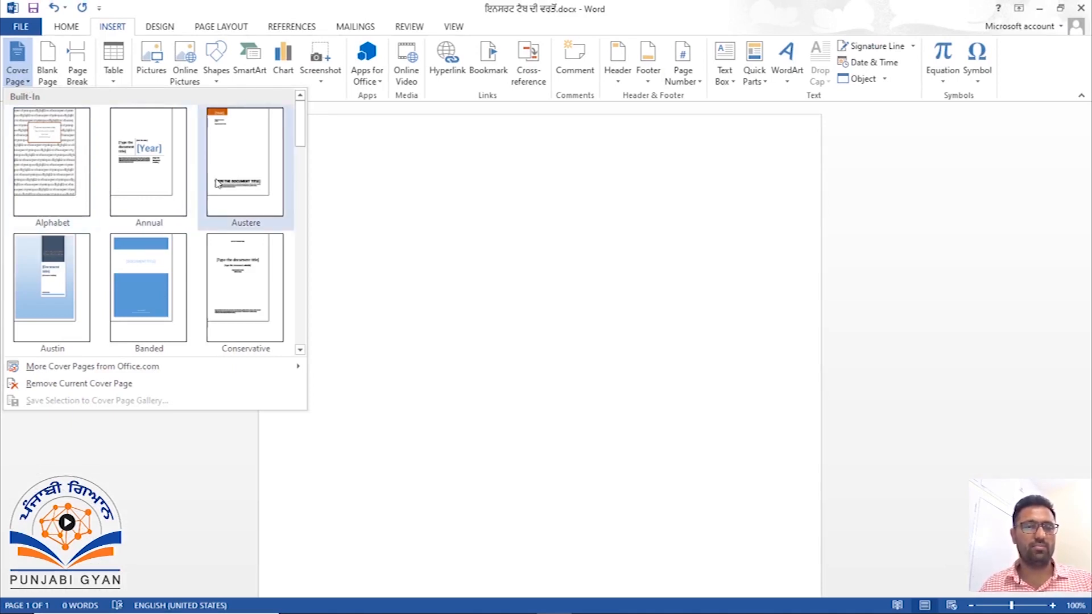
pyautogui.moveTo(302, 140); pyautogui.dragTo(303, 182)
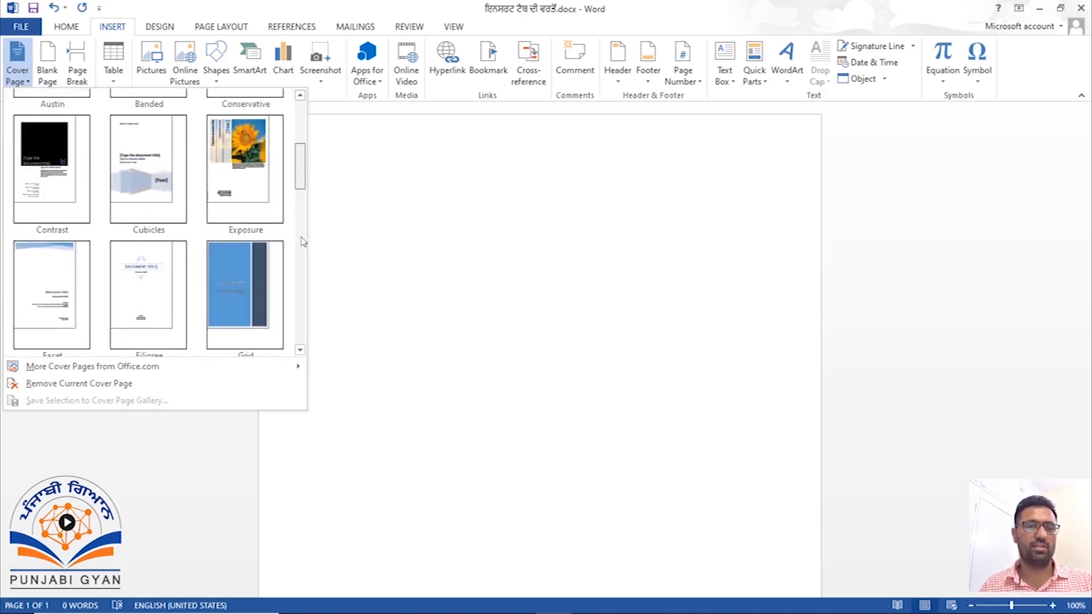
pyautogui.moveTo(305, 260); pyautogui.dragTo(303, 117)
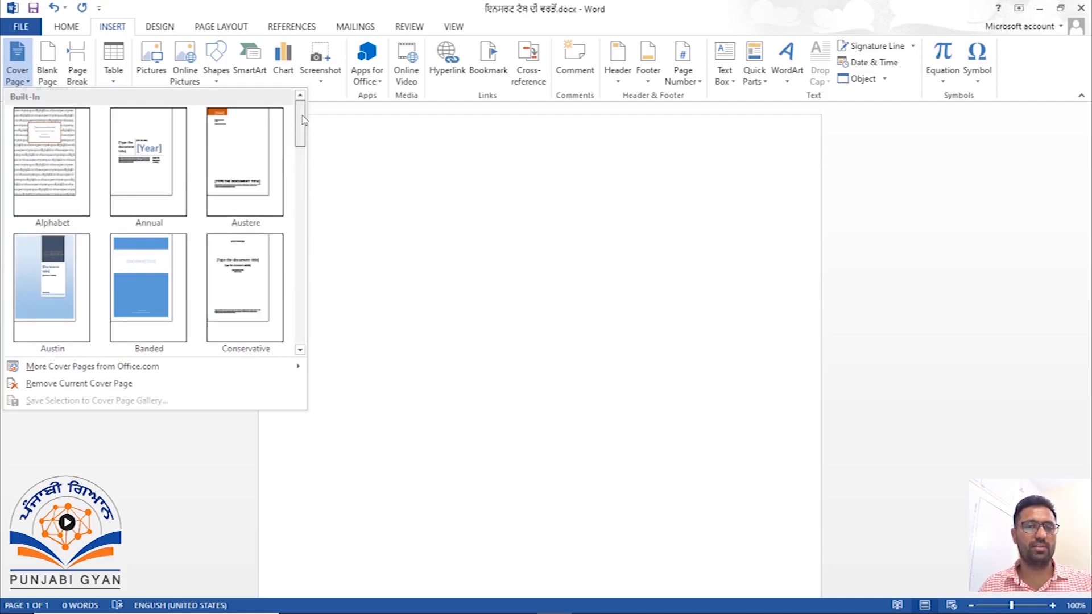
pyautogui.click(241, 263)
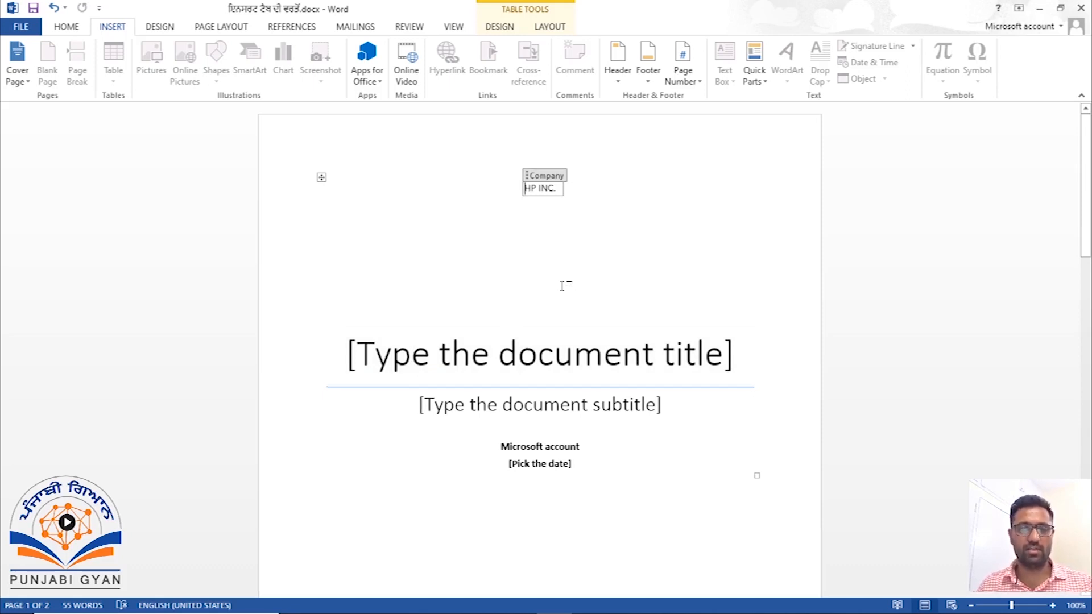
# Remove the blank second page that follows the cover page
pyautogui.keyDown('ctrl'); pyautogui.scroll(-5, 562, 285); pyautogui.keyUp('ctrl')
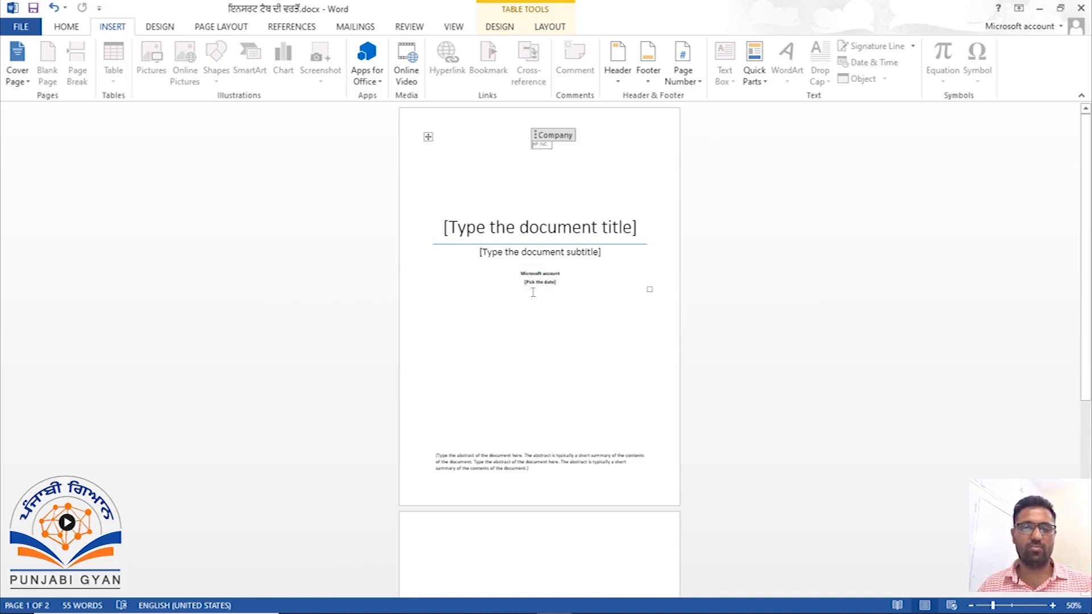
pyautogui.scroll(2, 529, 282)
pyautogui.scroll(-1, 533, 292)
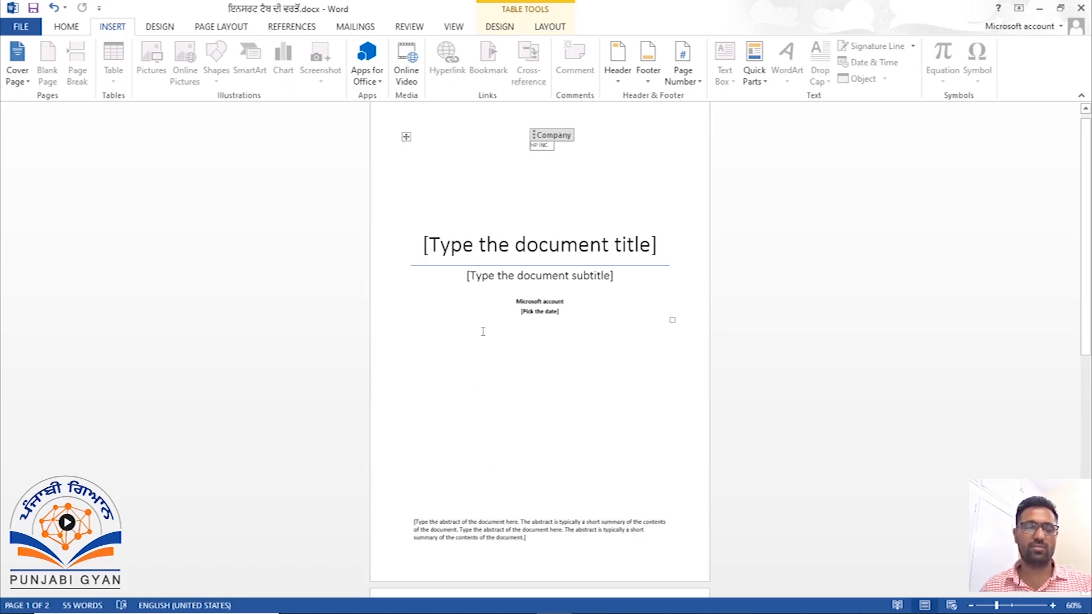
pyautogui.scroll(-5, 483, 332)
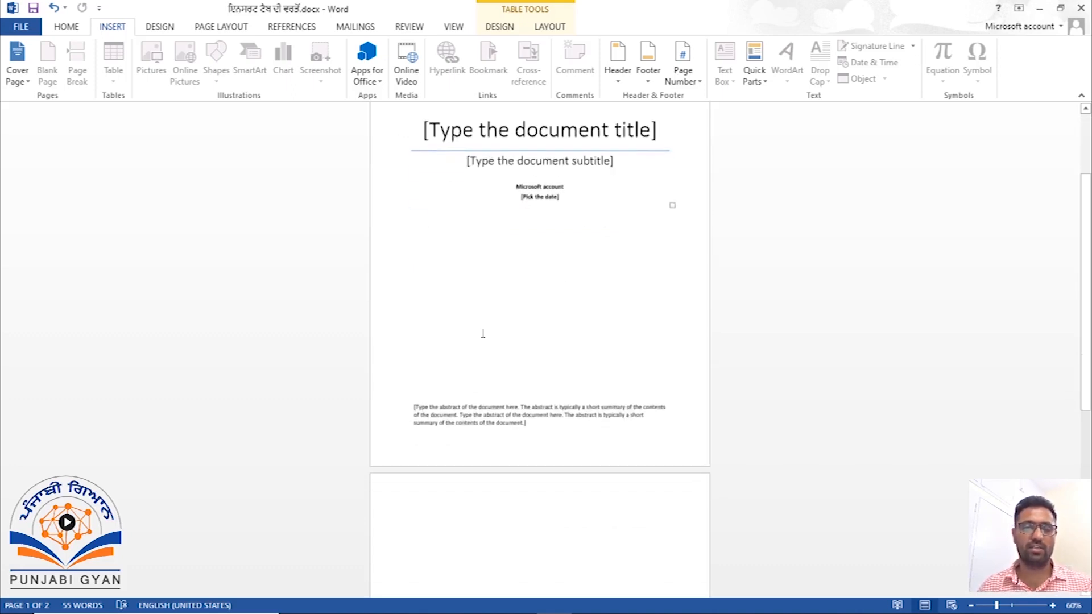
pyautogui.click(524, 501)
pyautogui.press('BackSpace')
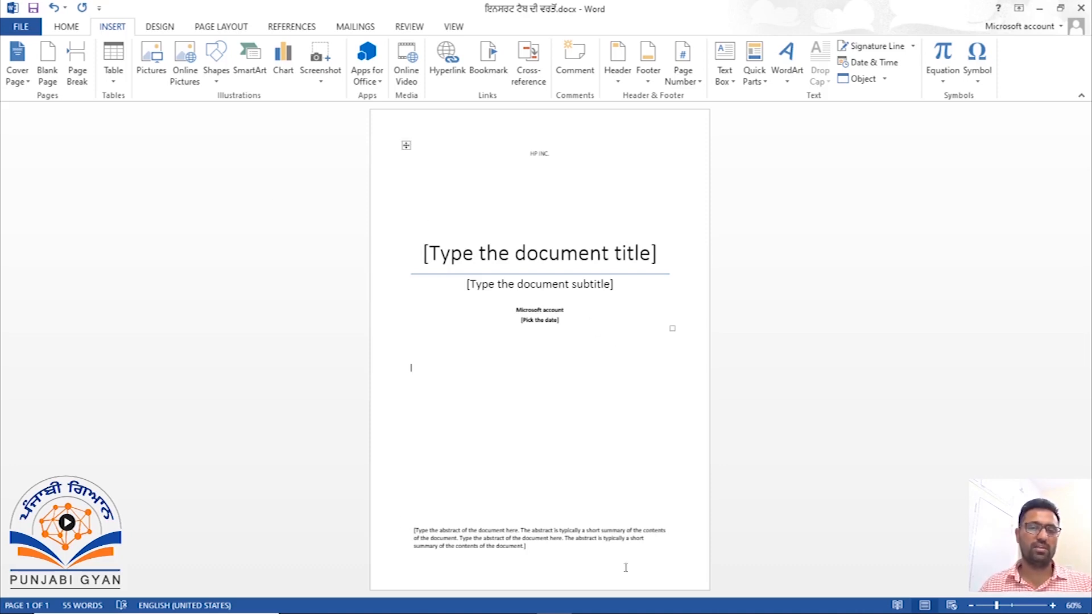
pyautogui.click(523, 261)
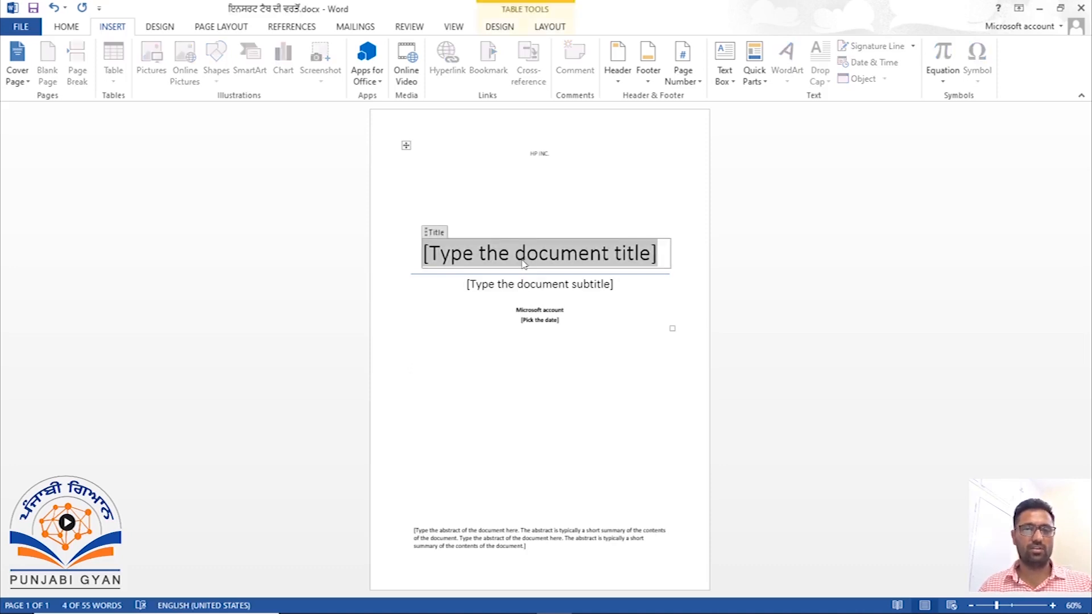
pyautogui.write('f')
pyautogui.press('BackSpace')
pyautogui.hotkey('ctrl', 'z')
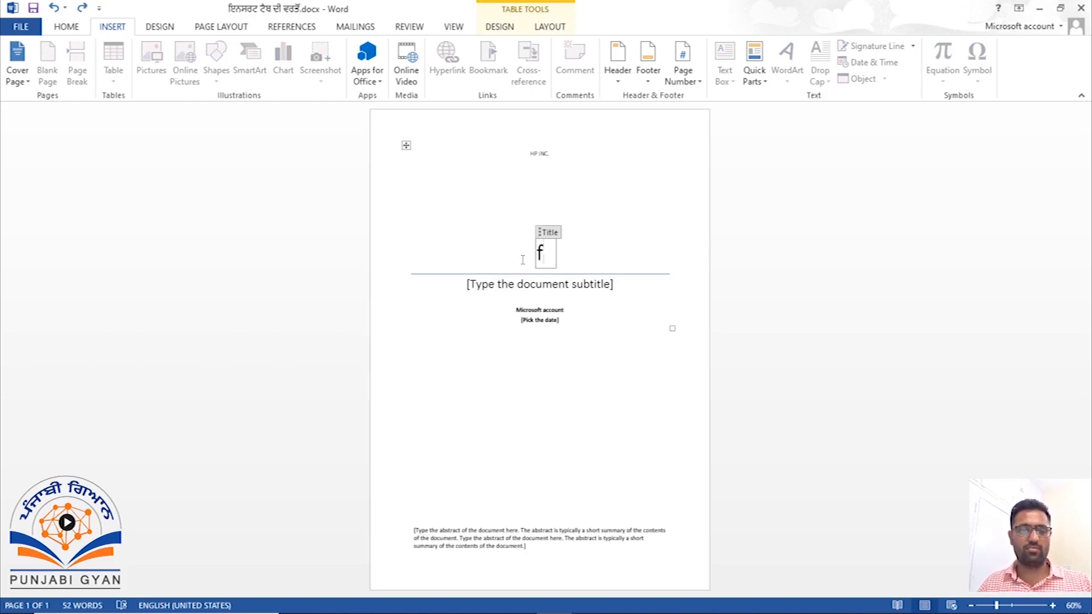
pyautogui.hotkey('ctrl', 'z')
# Clear the cover page's Company field and enter the Punjabi letters "ਪੰਜਾ" in it
pyautogui.click(537, 162)
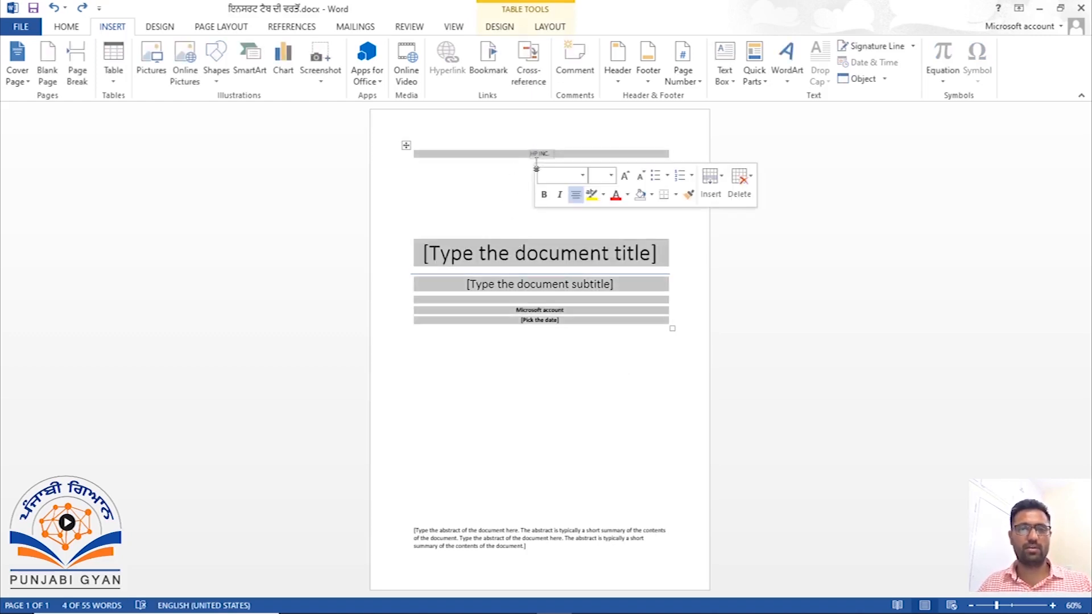
pyautogui.click(540, 154)
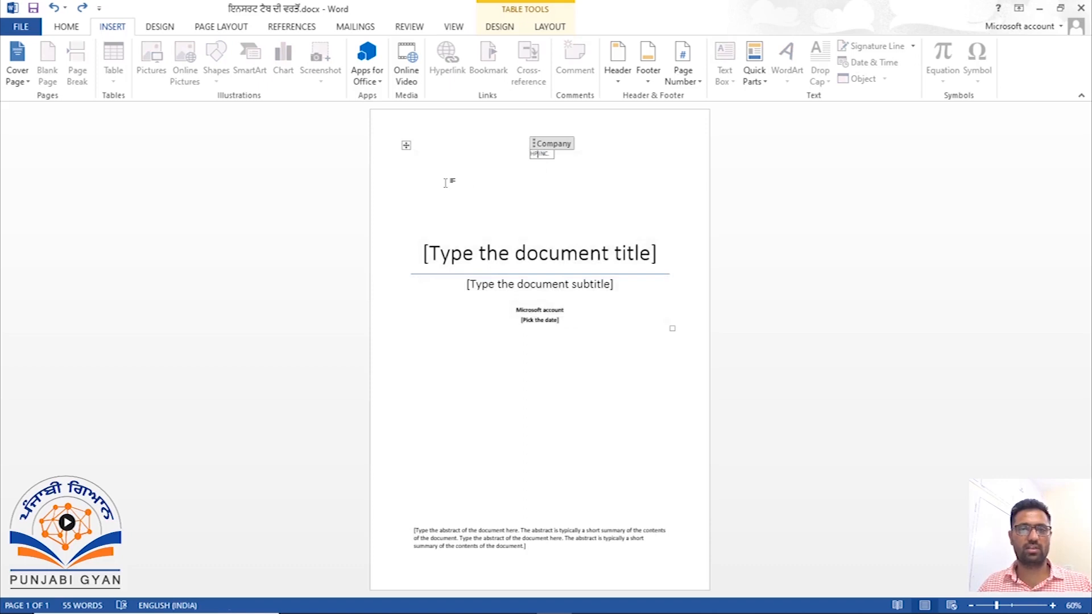
pyautogui.keyDown('ctrl'); pyautogui.scroll(12, 508, 235); pyautogui.keyUp('ctrl')
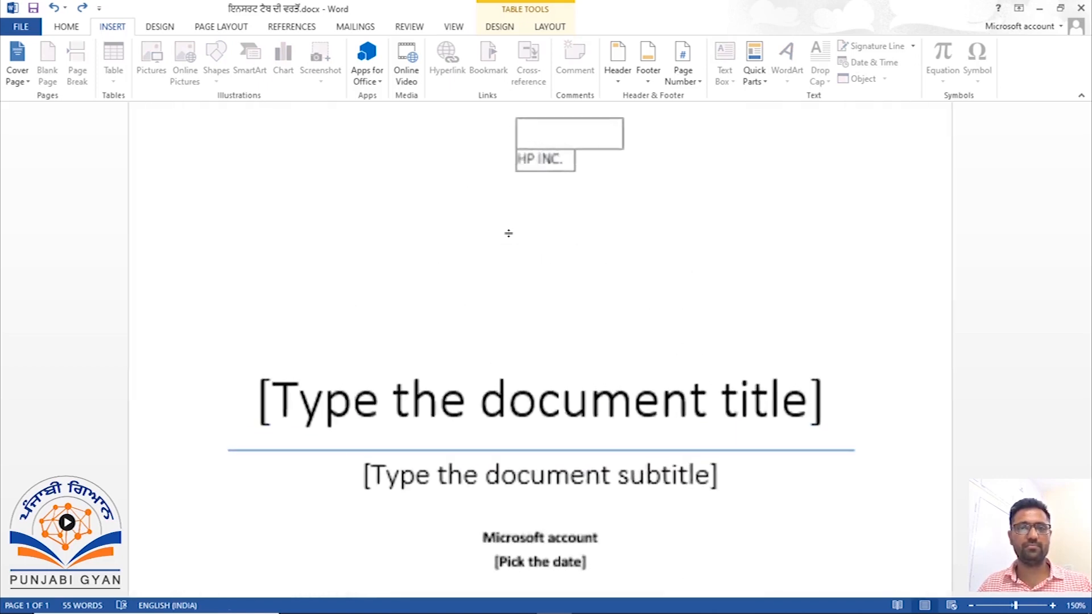
pyautogui.keyDown('ctrl'); pyautogui.scroll(1, 508, 235); pyautogui.keyUp('ctrl')
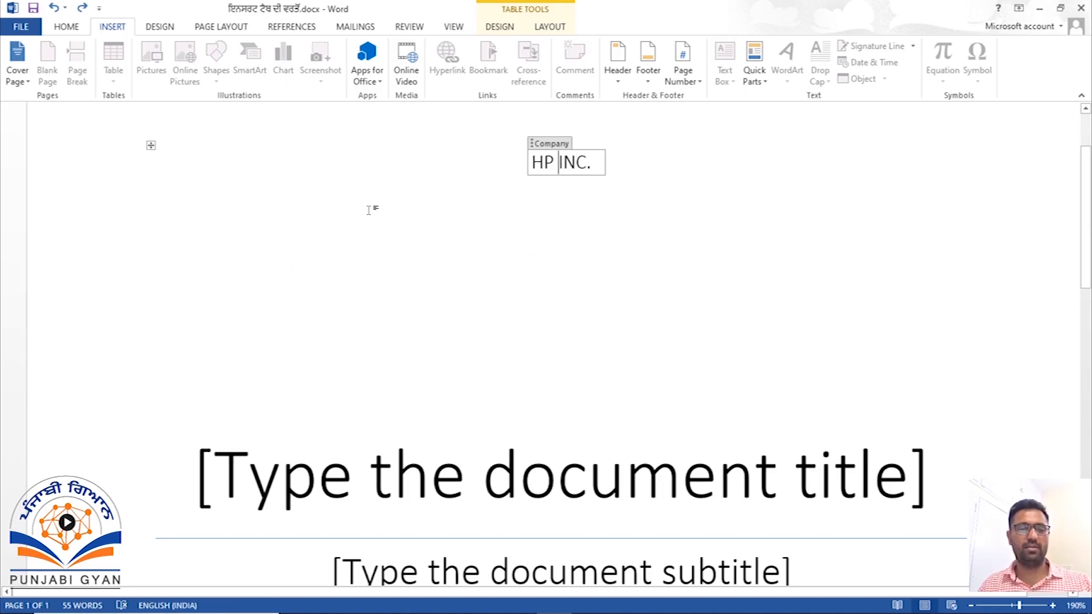
pyautogui.click(572, 165)
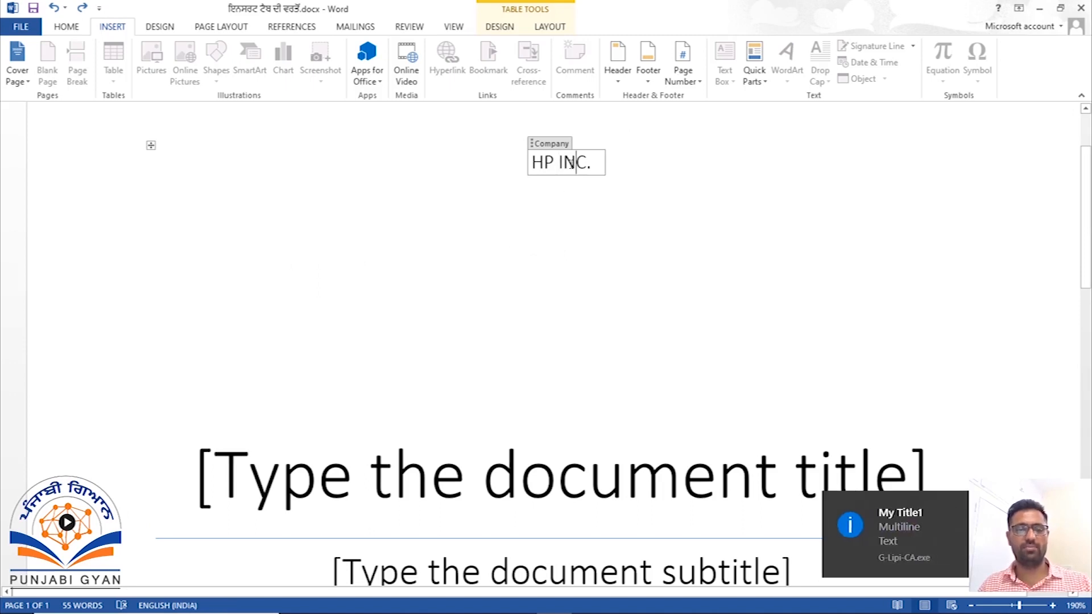
pyautogui.hotkey('ctrl', 'a')
pyautogui.click(572, 167)
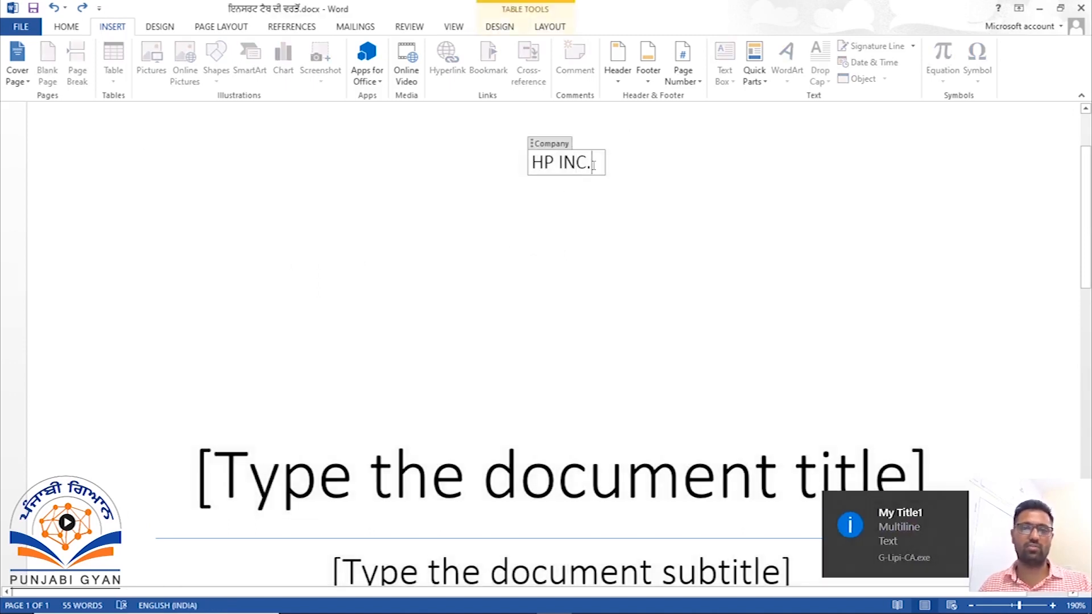
pyautogui.press('BackSpace')
pyautogui.press('BackSpace')
pyautogui.press('BackSpace')
pyautogui.press('BackSpace')
pyautogui.press('BackSpace')
pyautogui.press('BackSpace')
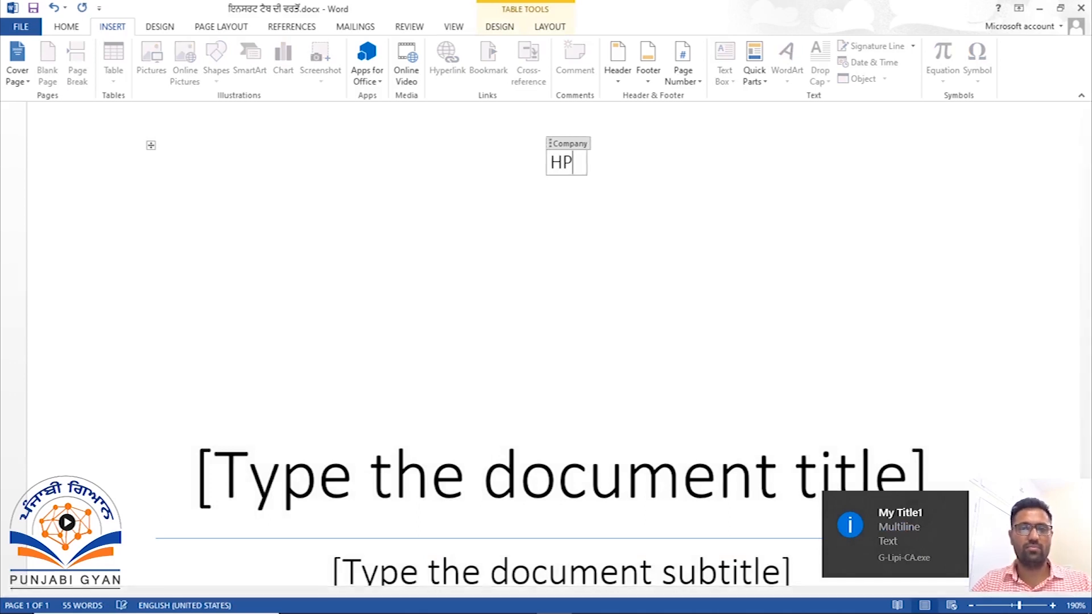
pyautogui.press('BackSpace')
pyautogui.write('ਪੰਜਾ')
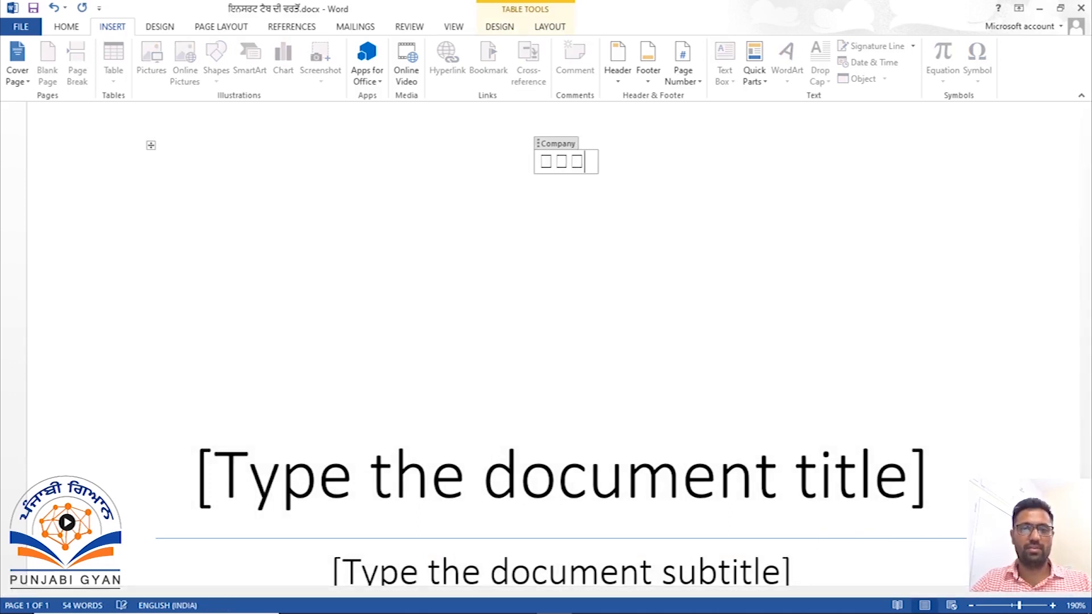
# Set the font of the Punjabi text in the Company field to Raavi
pyautogui.doubleClick(593, 166)
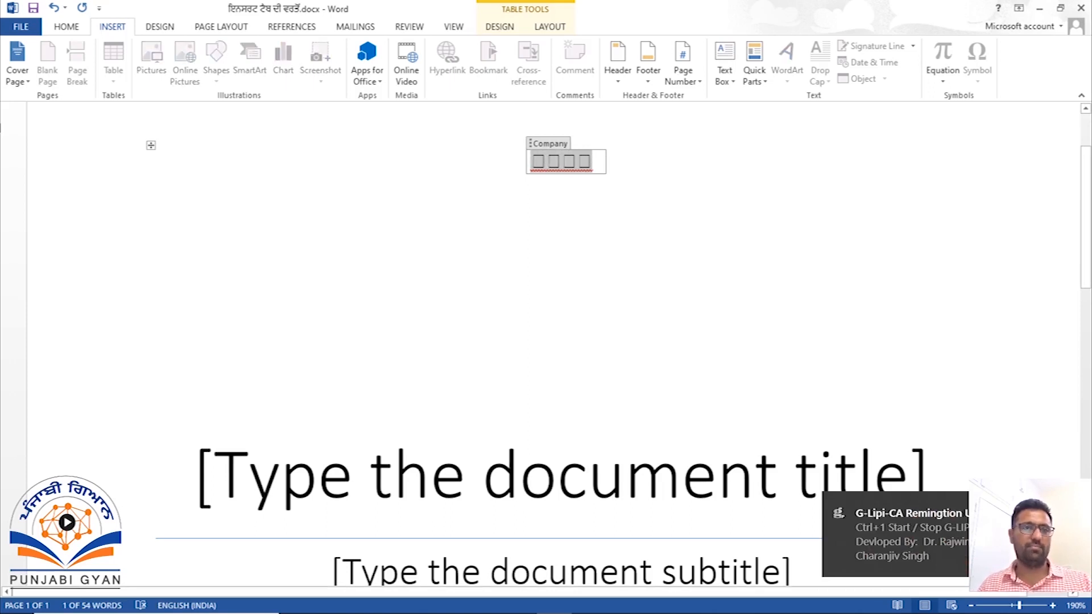
pyautogui.click(67, 26)
pyautogui.click(167, 53)
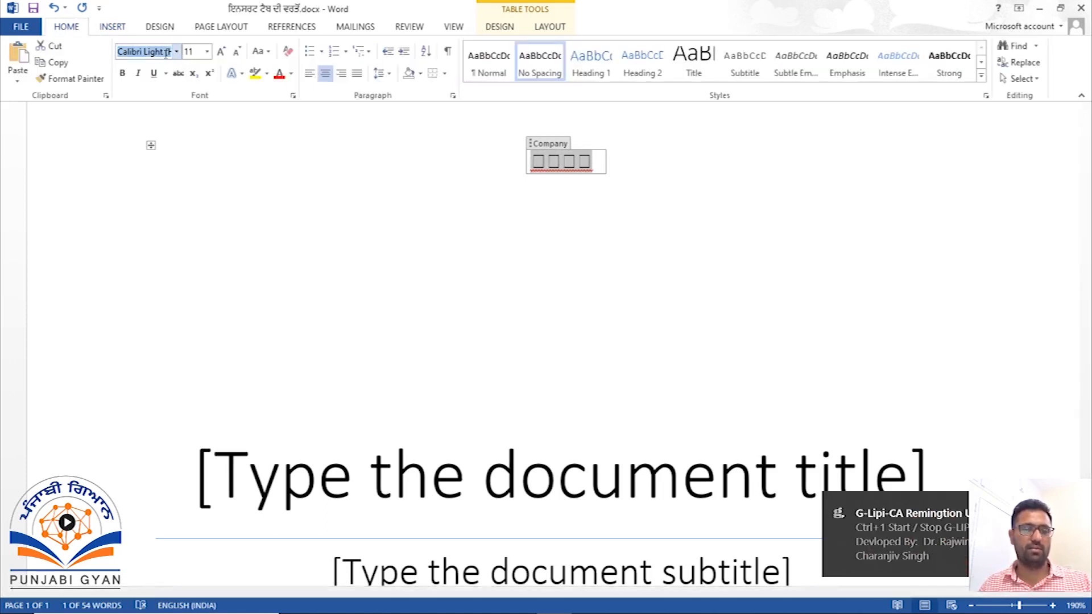
pyautogui.write('Raavi')
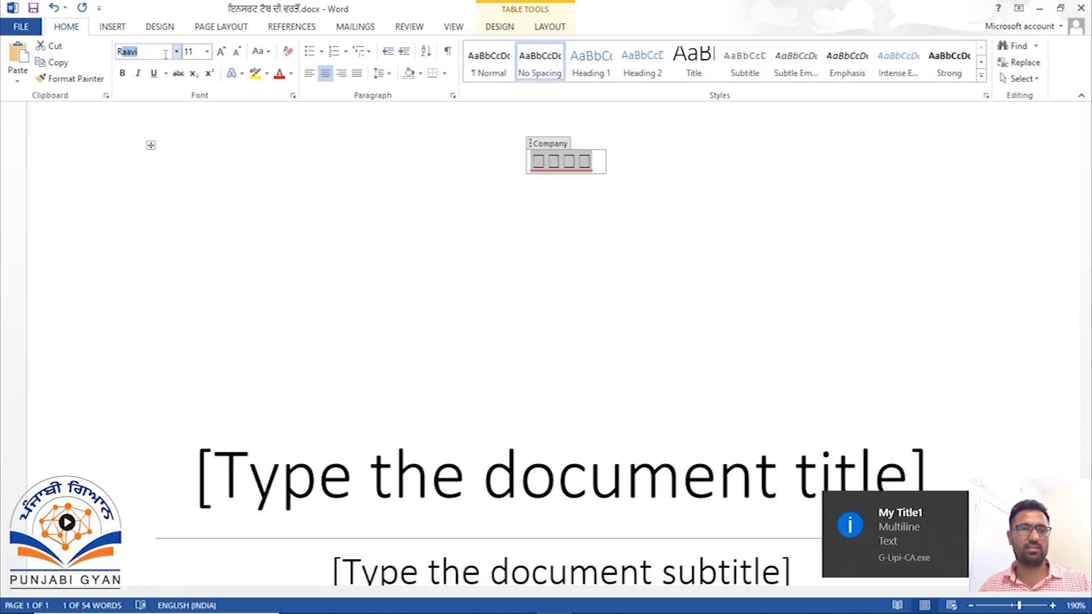
pyautogui.press('Return')
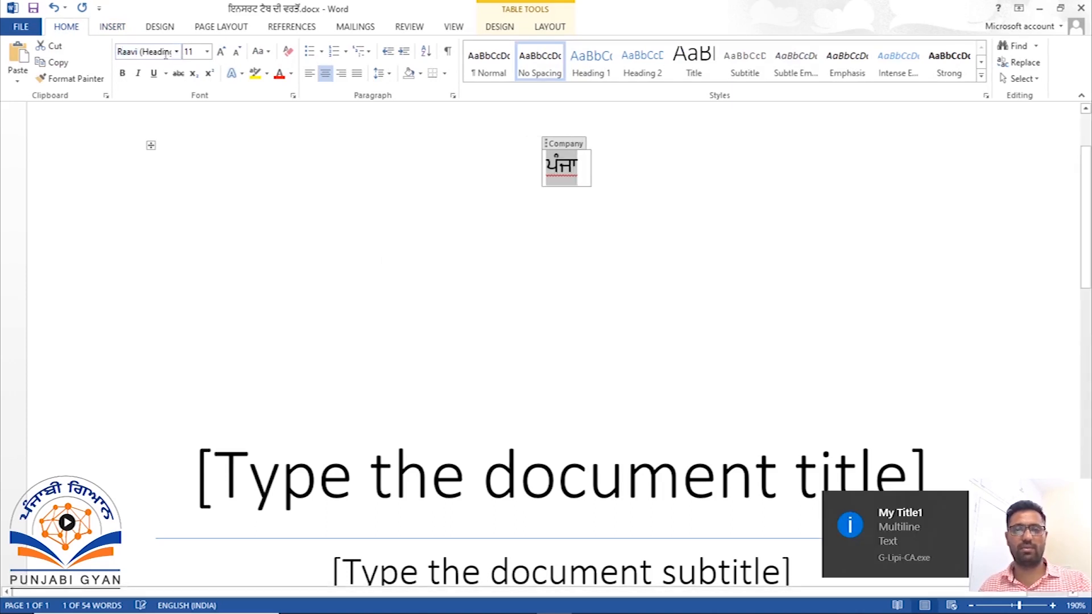
# Complete the Company field so that it reads "ਪੰਜਾਬੀ ਯੂਨੀਵਰਸਿਟੀ ਪਟਿਆਲਾ"
pyautogui.click(585, 162)
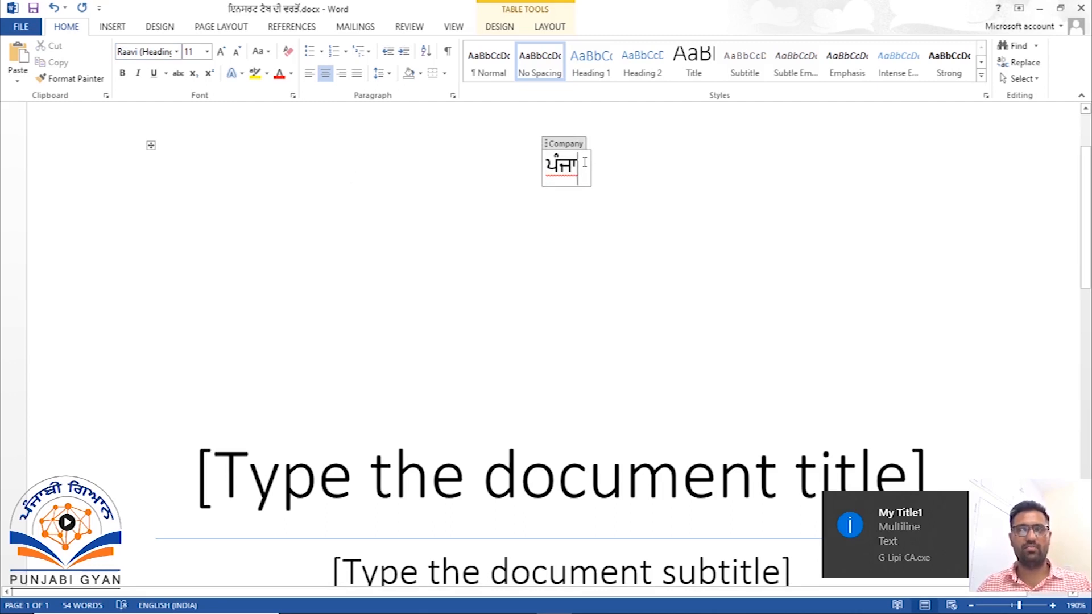
pyautogui.hotkey('ctrl', '1')
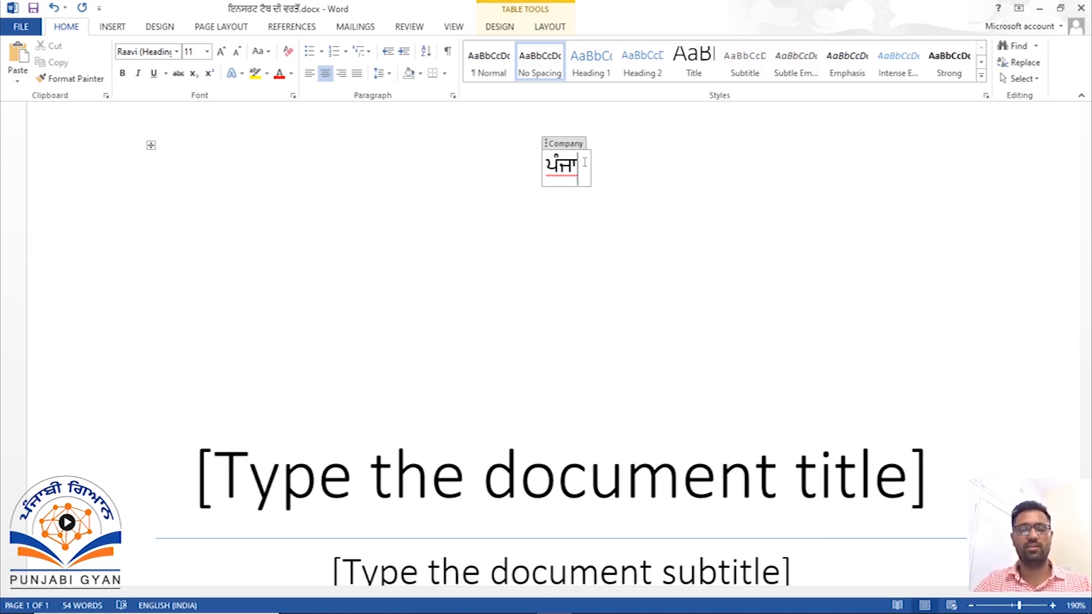
pyautogui.write('P')
pyautogui.press('BackSpace')
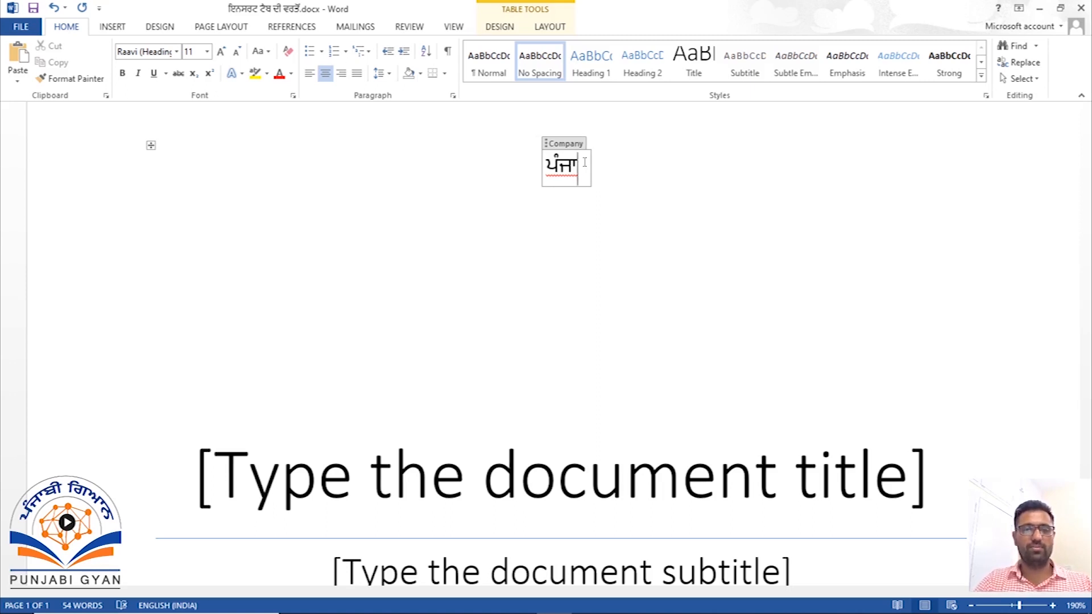
pyautogui.write('ਬੀ ਪੰਜ')
pyautogui.write('ਾਬੀ')
pyautogui.press('BackSpace')
pyautogui.press('BackSpace')
pyautogui.press('BackSpace')
pyautogui.press('BackSpace')
pyautogui.press('BackSpace')
pyautogui.press('BackSpace')
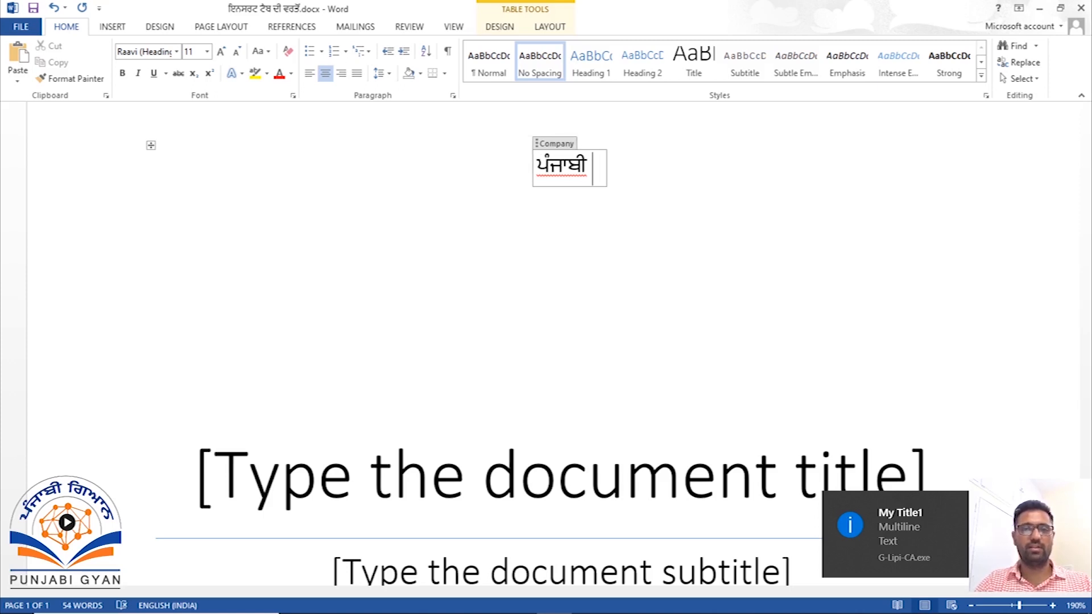
pyautogui.write('ਯੂਨੀਵਰਸਿਟੀ ਪਟਿਅਾਲਾ')
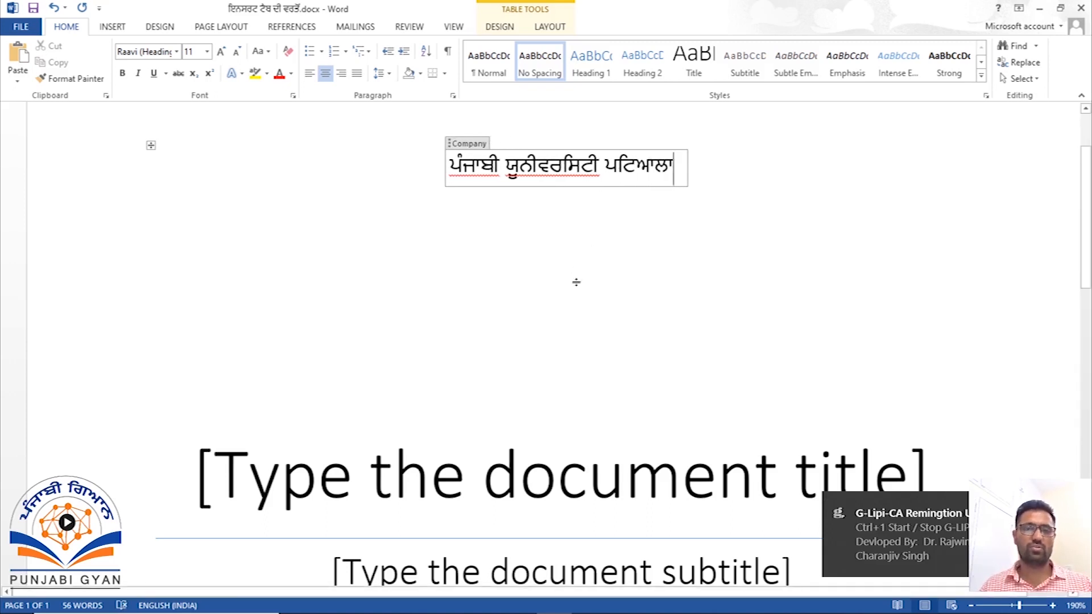
# Fill in the cover page's Title field with "ਪੰਜਾਬੀ ਭਾਸ਼ਾ ਲਈ ਕੰਪਿਊਟਰ ਦੀ ਵਰਤੋਂ"
pyautogui.scroll(-4, 575, 275)
pyautogui.click(557, 236)
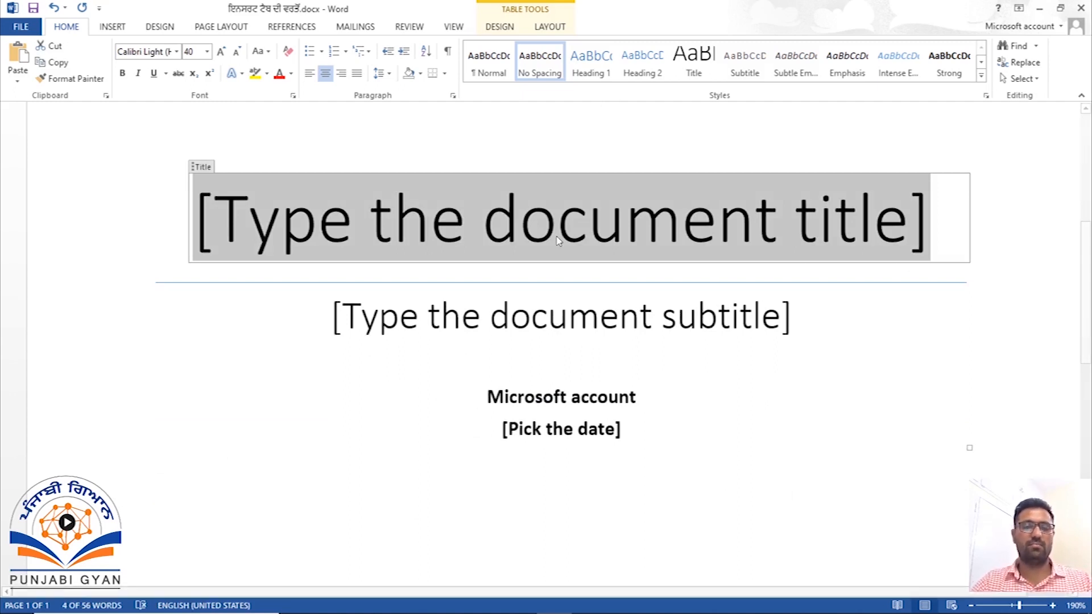
pyautogui.write('ਪੰਜਾਬੀ')
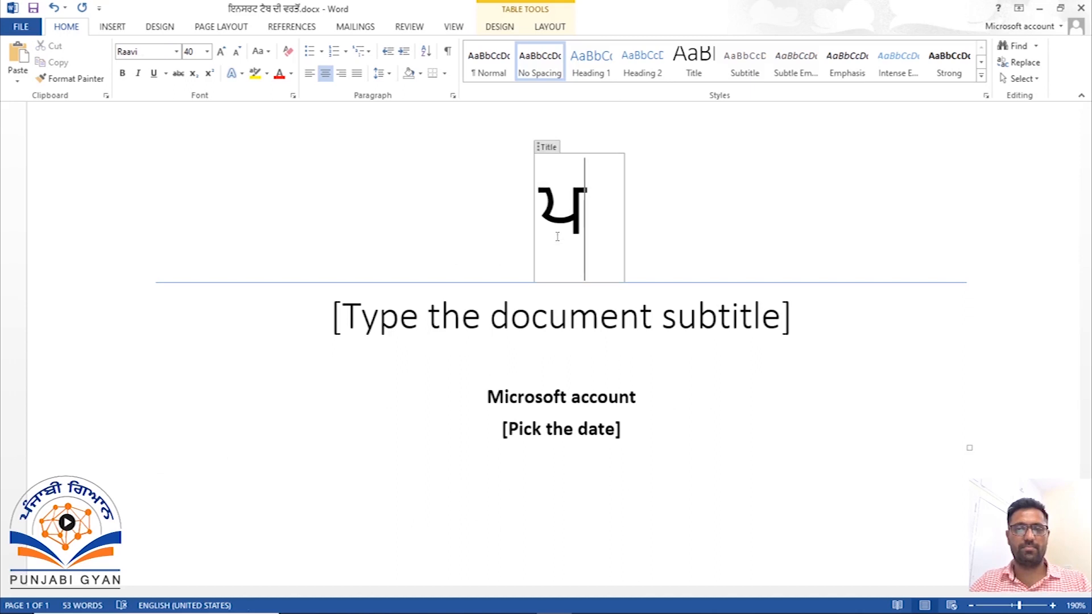
pyautogui.write(' ਭਾ')
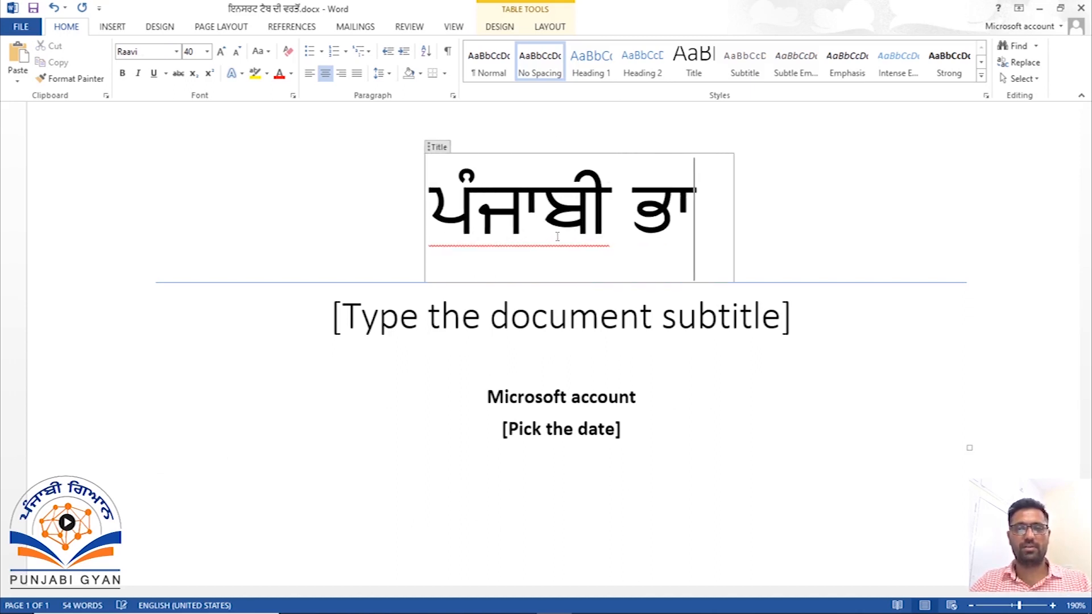
pyautogui.write('ਸ਼ਾ ਲਈ ਕੰਪਿ')
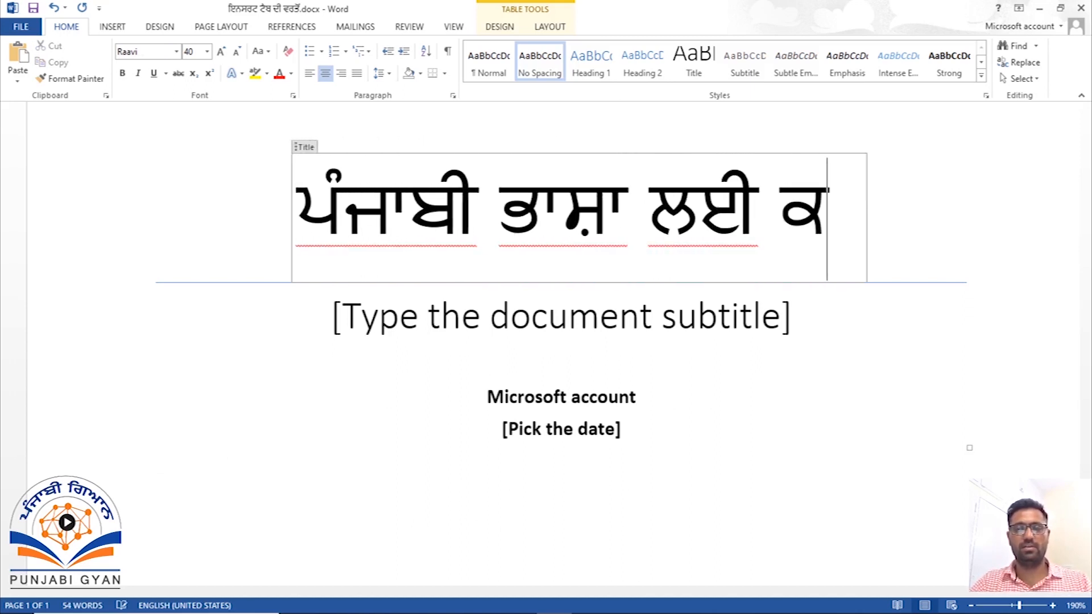
pyautogui.write('ਊ')
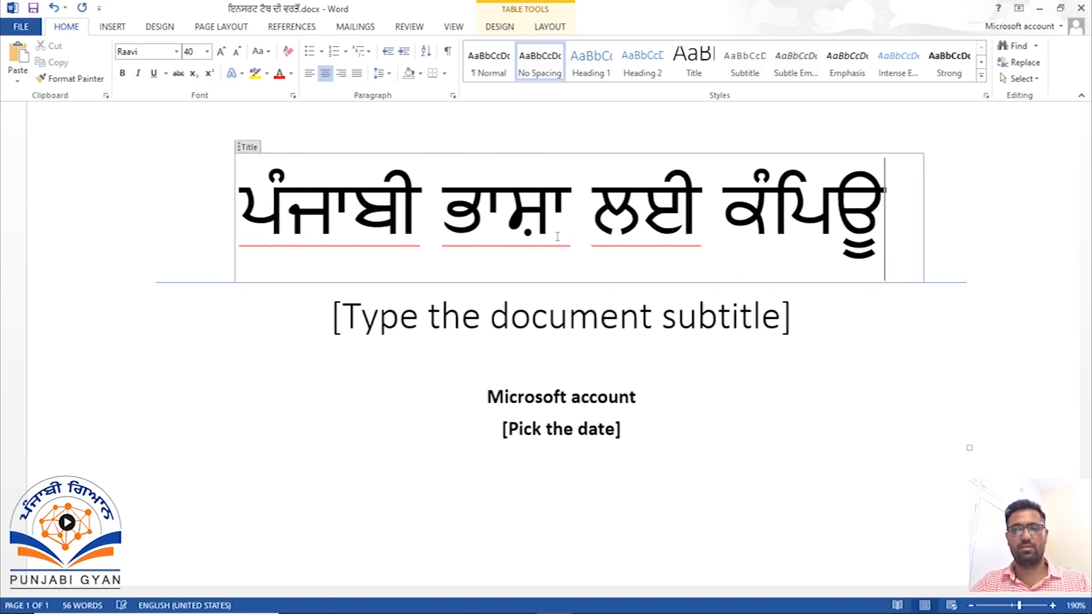
pyautogui.write('ਟਰ ਦੀ')
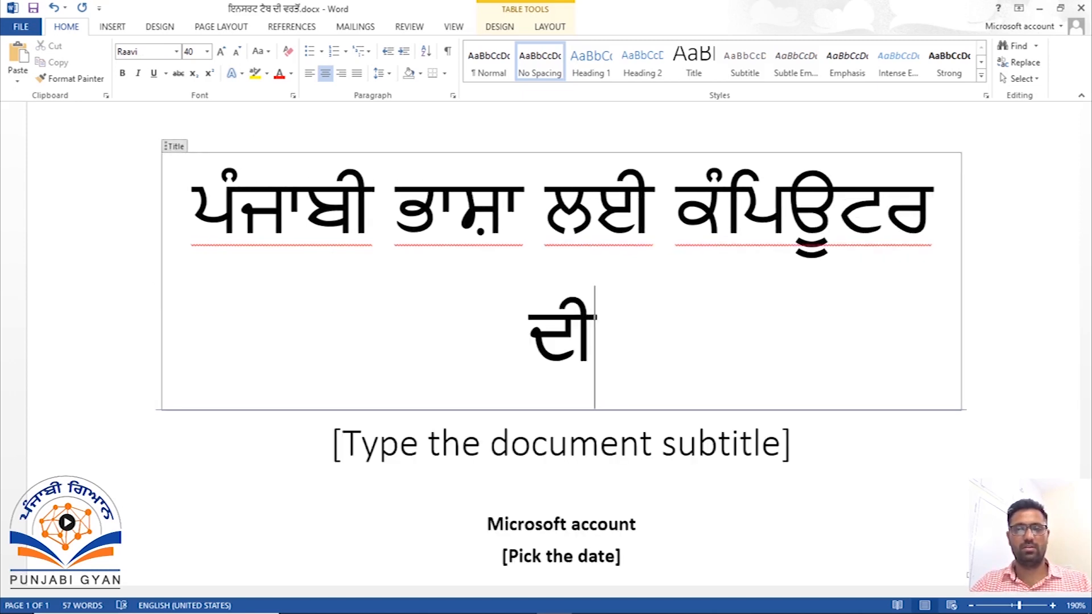
pyautogui.write(' ਵਰਤੋਂ')
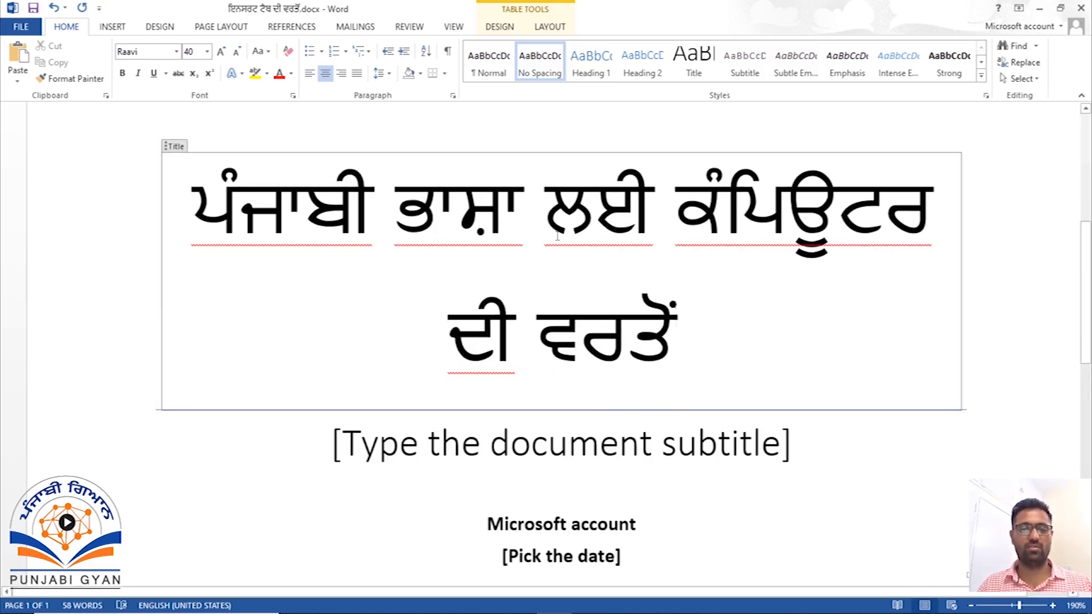
pyautogui.click(576, 438)
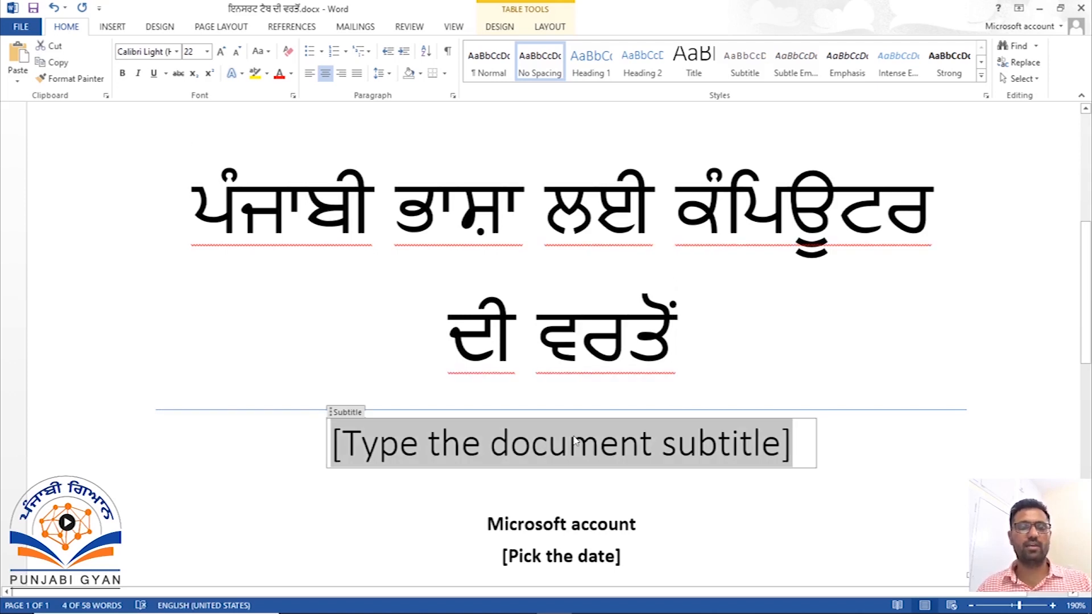
pyautogui.click(546, 363)
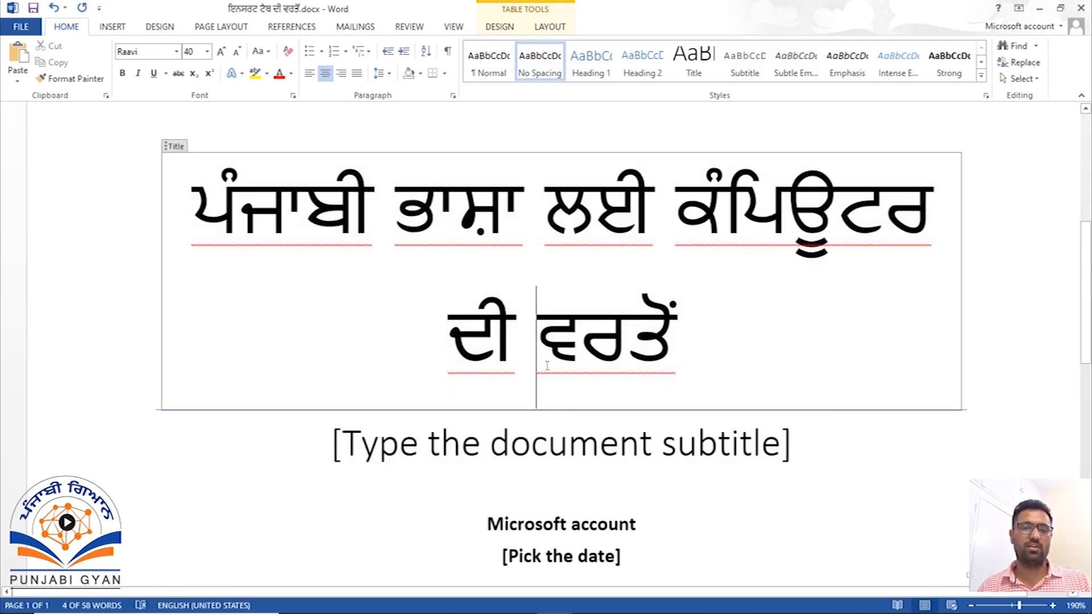
pyautogui.click(577, 438)
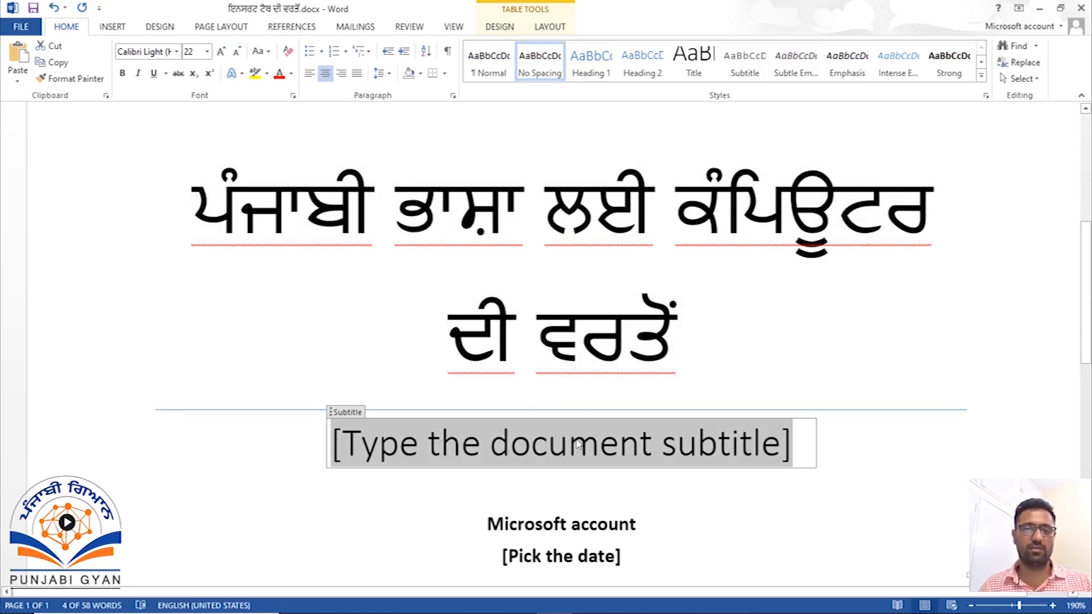
pyautogui.scroll(1, 576, 443)
pyautogui.click(578, 442)
pyautogui.click(617, 521)
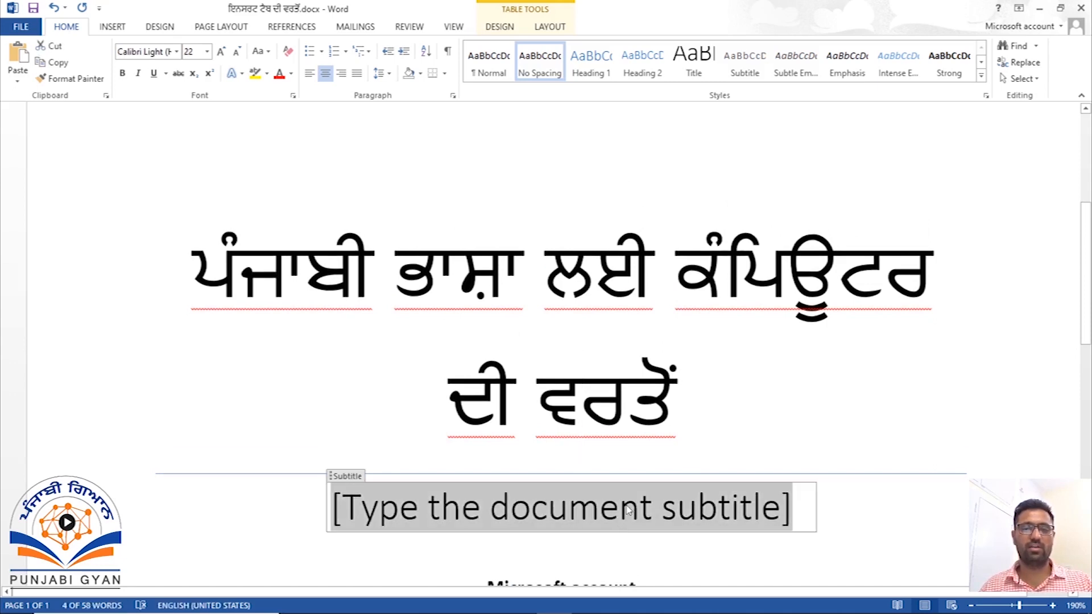
pyautogui.tripleClick(627, 514)
pyautogui.click(628, 513)
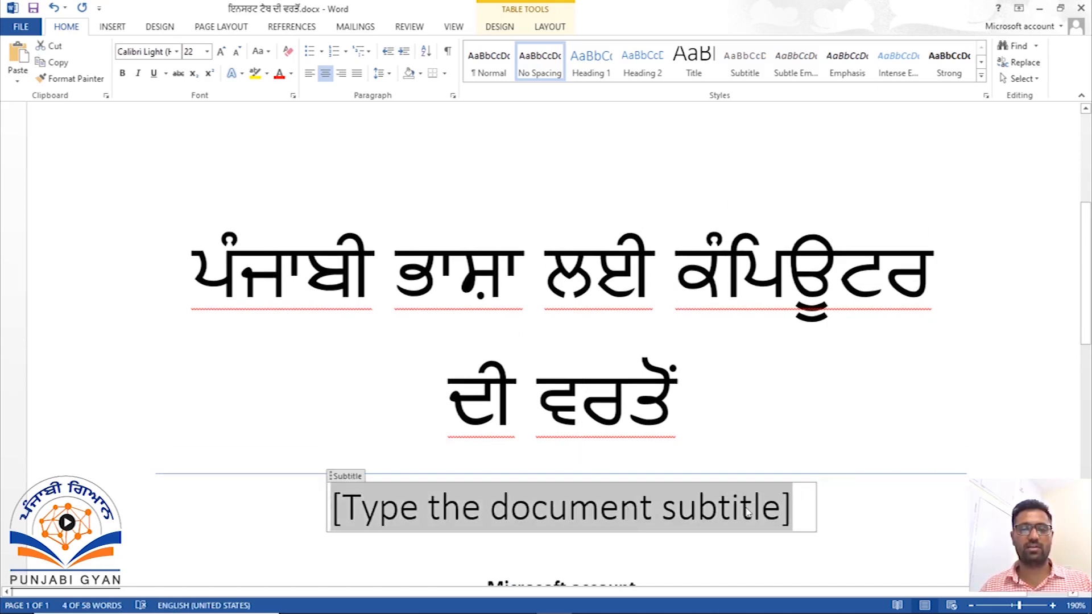
pyautogui.click(802, 501)
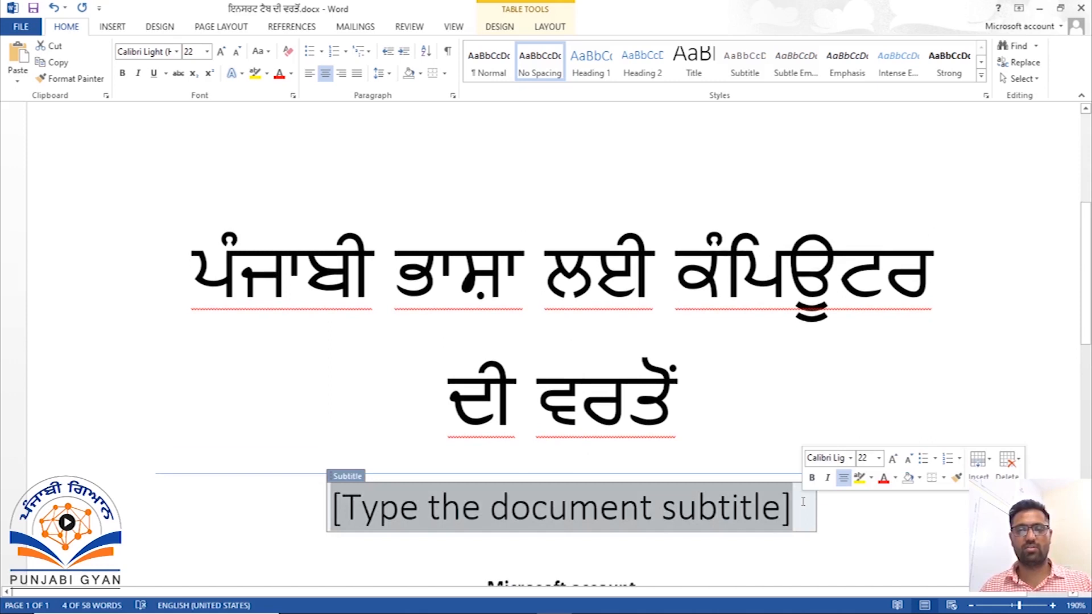
pyautogui.click(748, 514)
pyautogui.press('Delete')
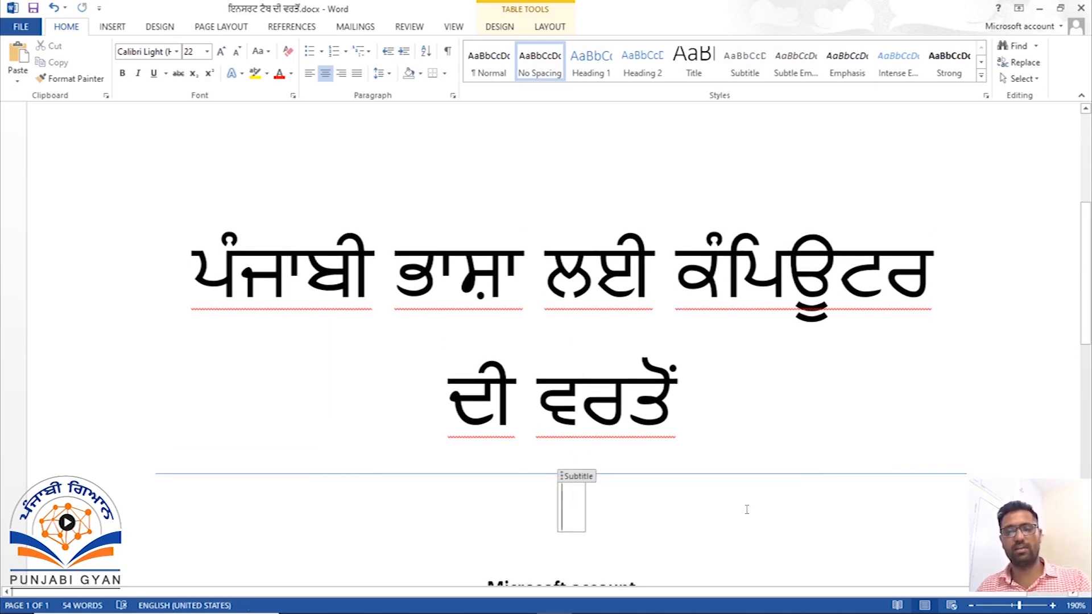
pyautogui.hotkey('ctrl', 'z')
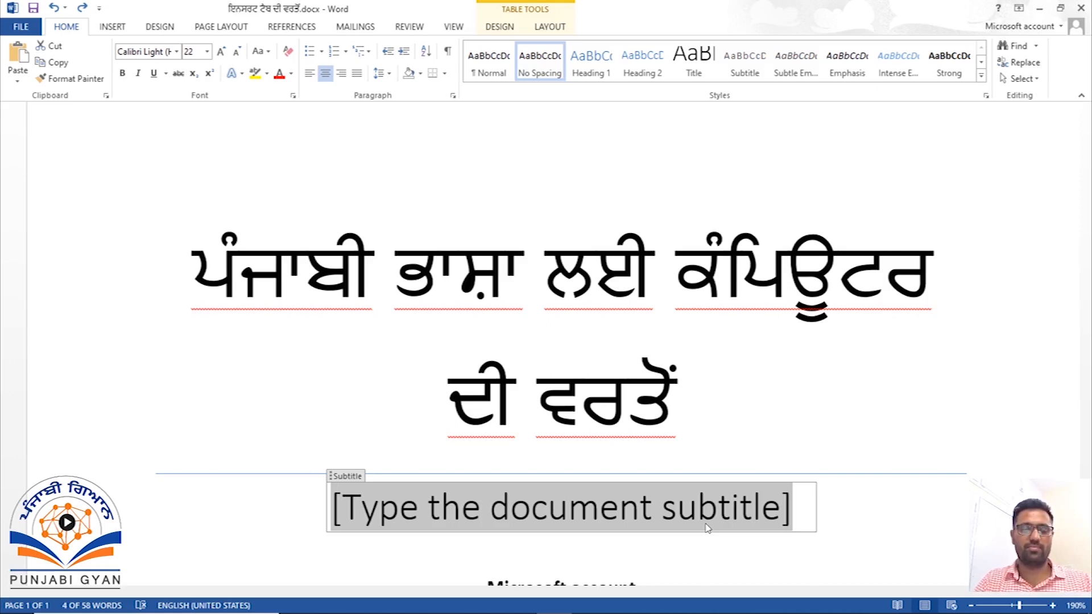
# Replace the Subtitle placeholder with "ਐੱਮ.ਐੱਸ. ਵਰਡ ਦੀ ਜਾਣ-ਪਛਾਣ ਅਤੇ ਵਰਤੋਂ"
pyautogui.write('ਐ')
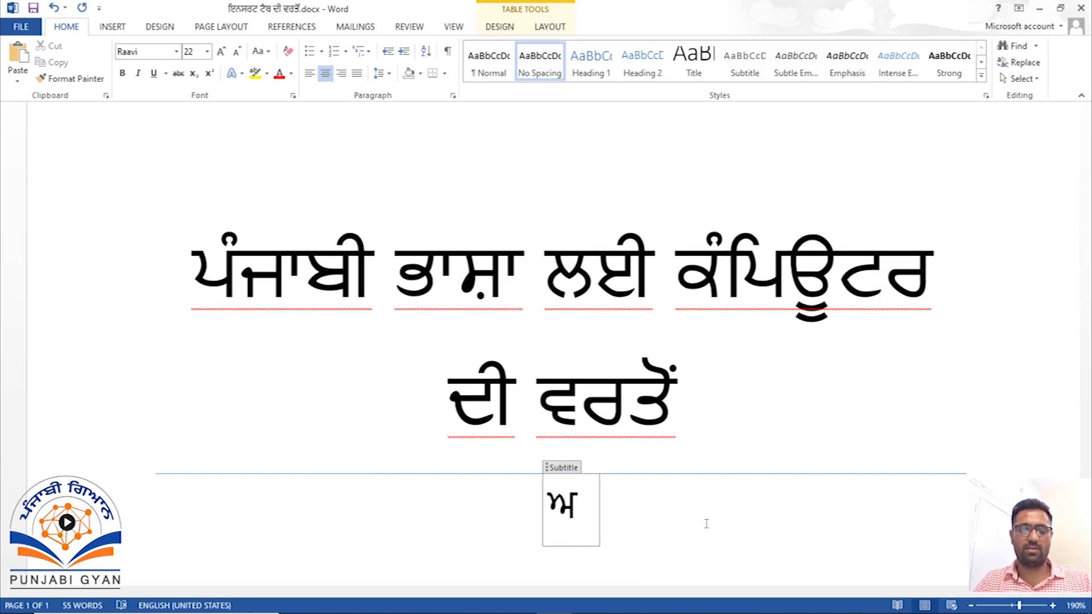
pyautogui.write('ੱ')
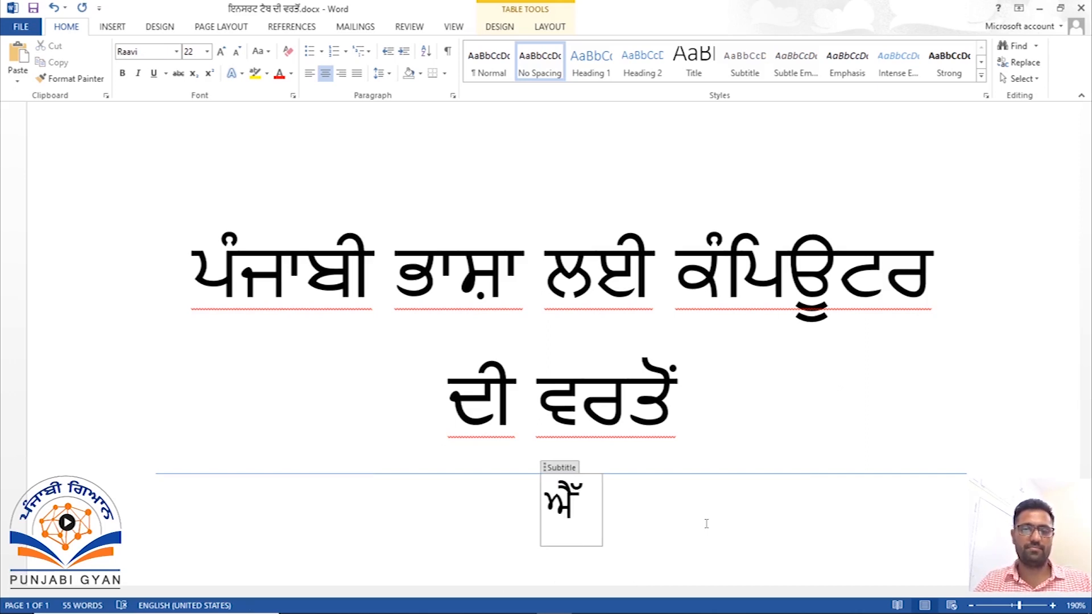
pyautogui.write('ਮ.ਐੱਸ')
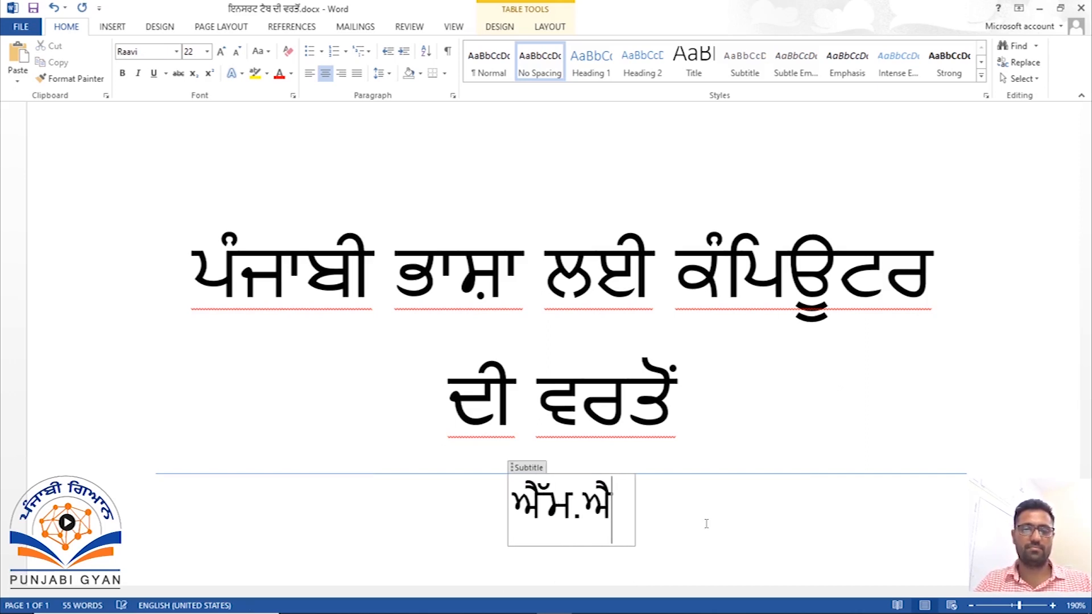
pyautogui.write('. ਵਰਡ')
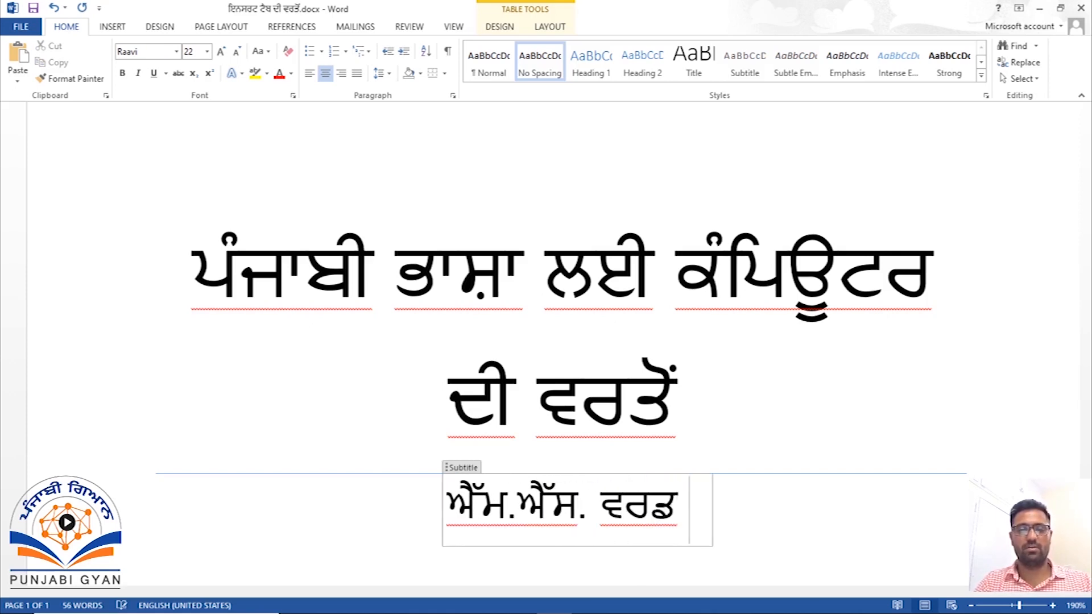
pyautogui.write(' ਦੀ ਜਾਣ')
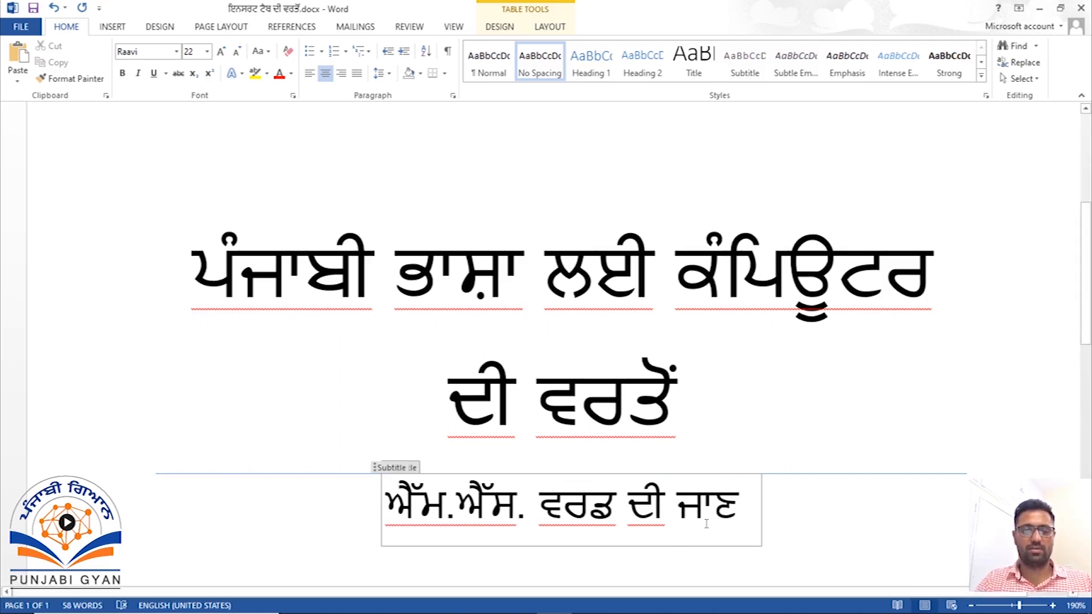
pyautogui.write('-ਪਛਾ')
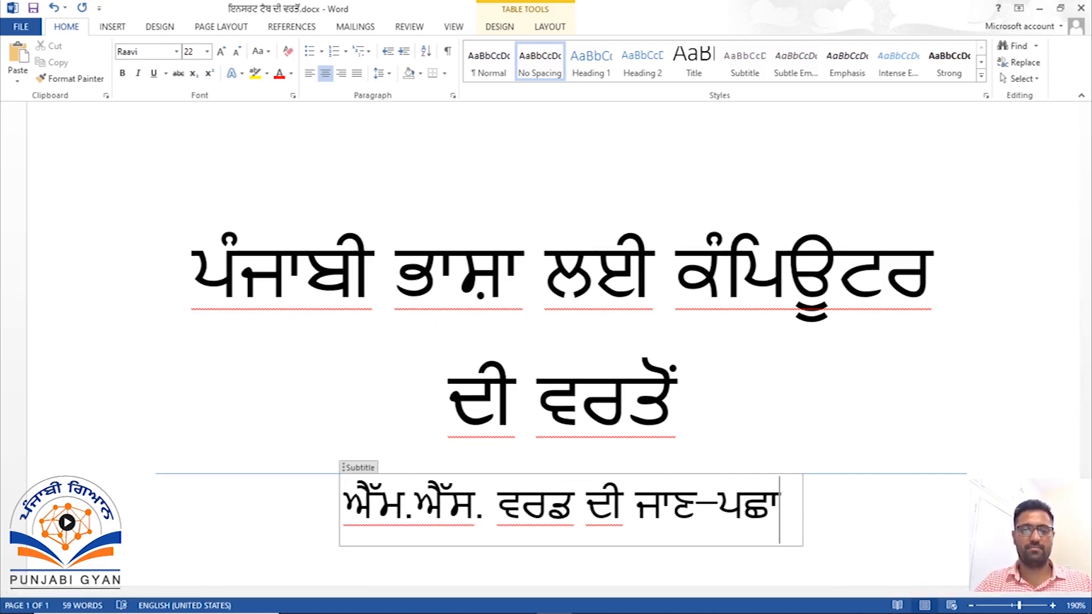
pyautogui.write('ਣ ਅਤੇ ਵਰਤੋਂ')
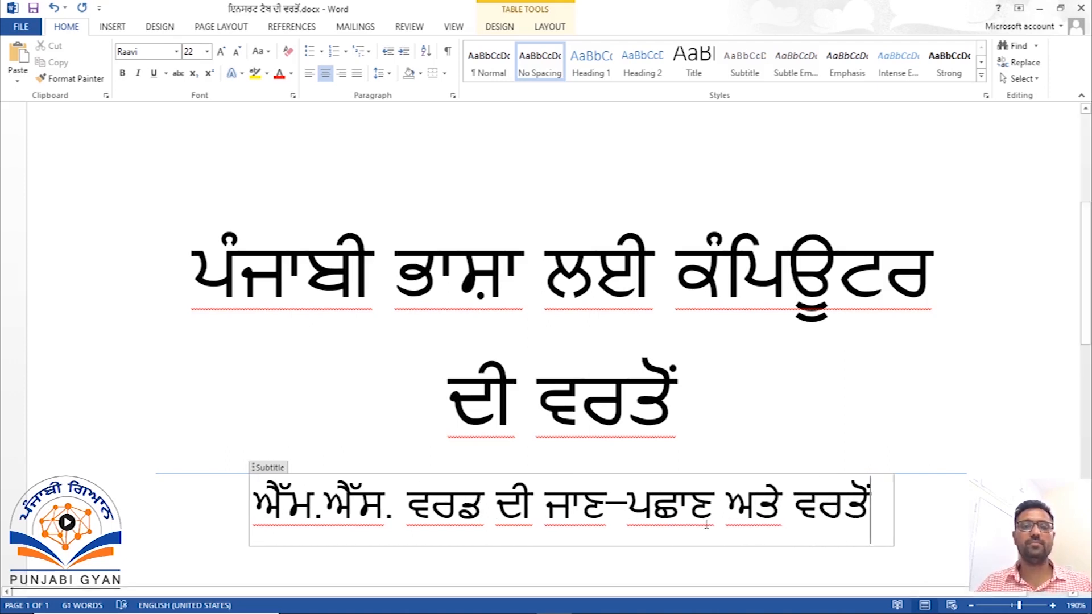
# Replace the whole text of the cover page's Author field with the author's full name in Punjabi
pyautogui.scroll(-3, 477, 489)
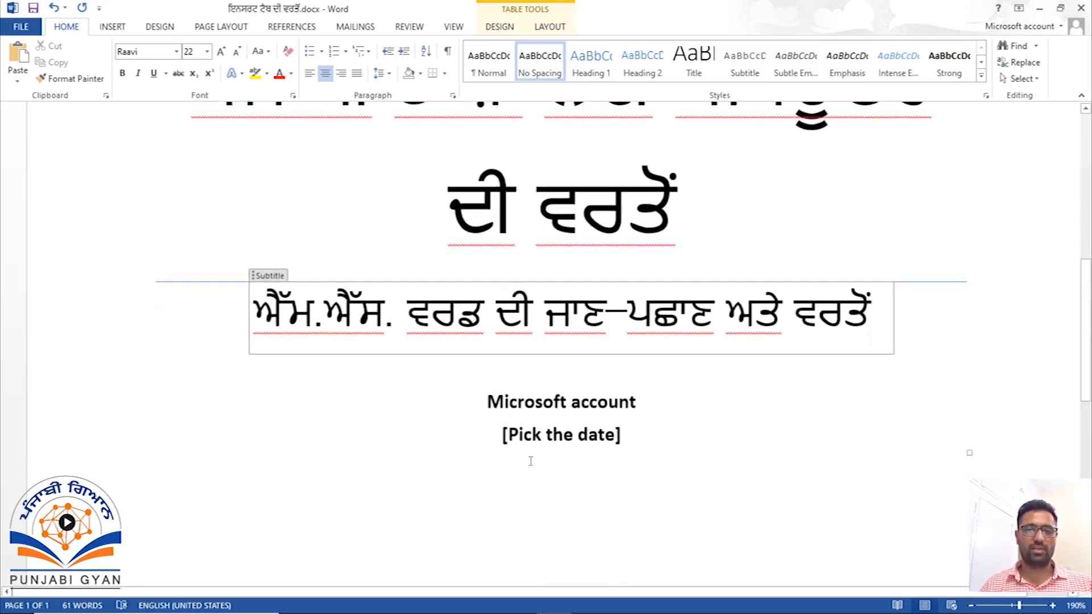
pyautogui.click(553, 403)
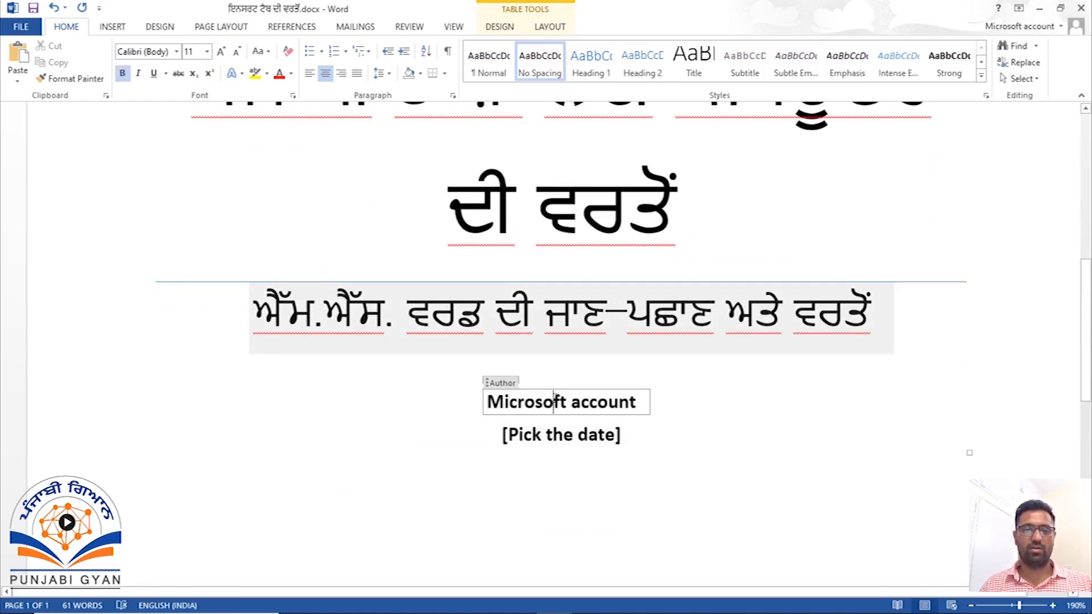
pyautogui.press('Right')
pyautogui.press('Right')
pyautogui.press('Right')
pyautogui.press('Right')
pyautogui.press('Right')
pyautogui.press('Right')
pyautogui.press('Right')
pyautogui.press('Right')
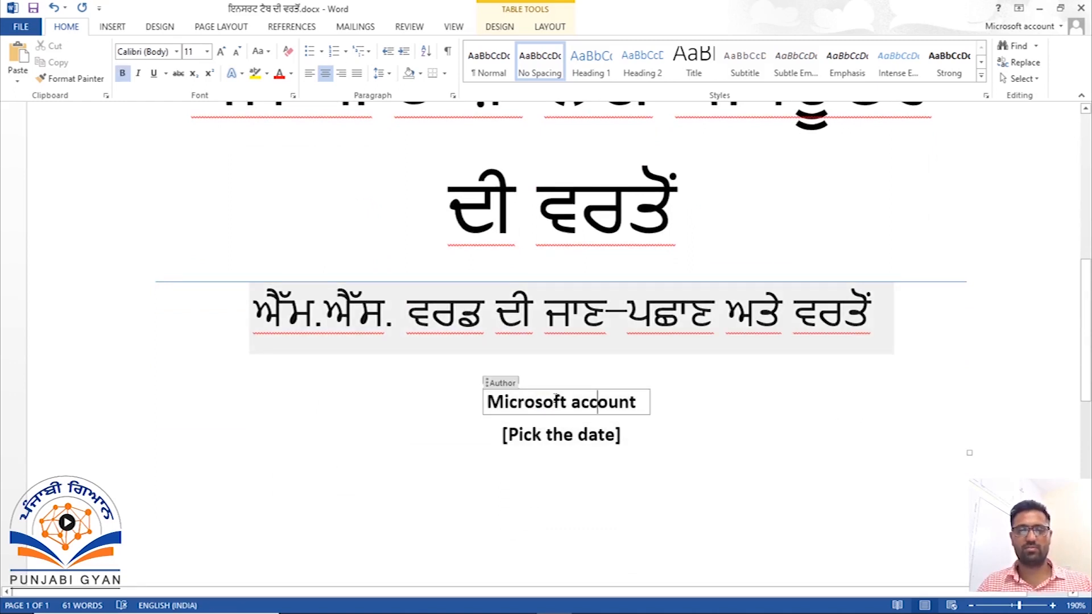
pyautogui.press('Right')
pyautogui.press('Right')
pyautogui.hotkey('shift', 'Home')
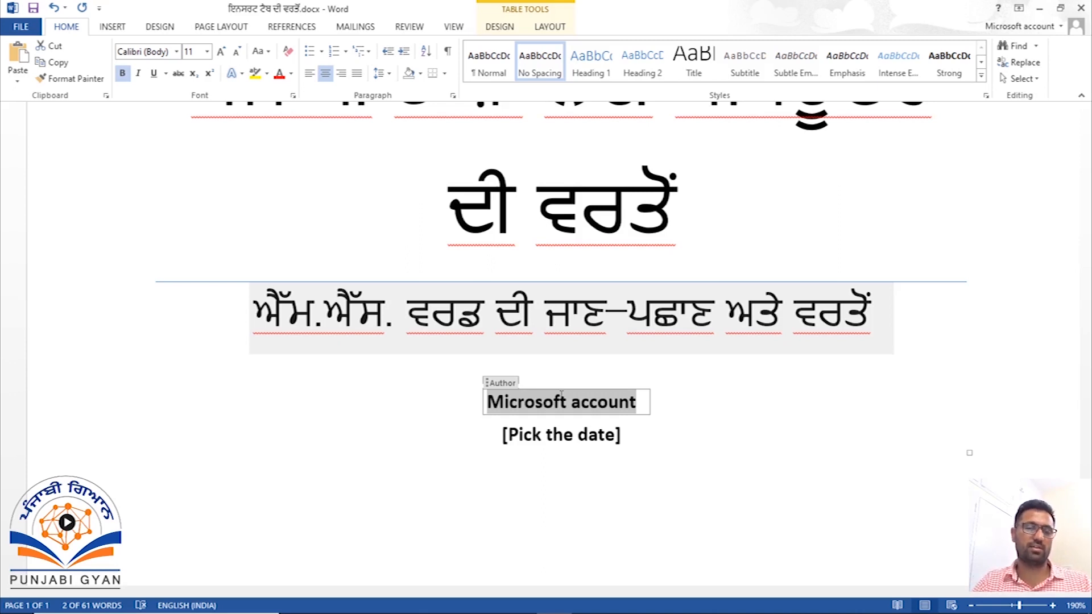
pyautogui.write('ਰਾਜਵਿੰਦਰ')
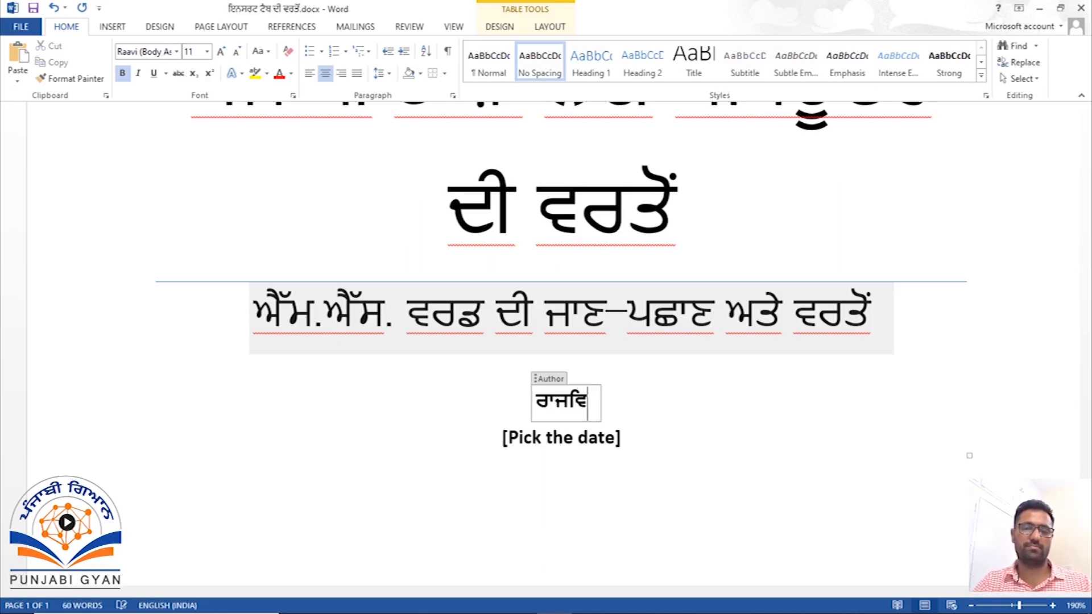
pyautogui.write(' ਸਿੰਘ')
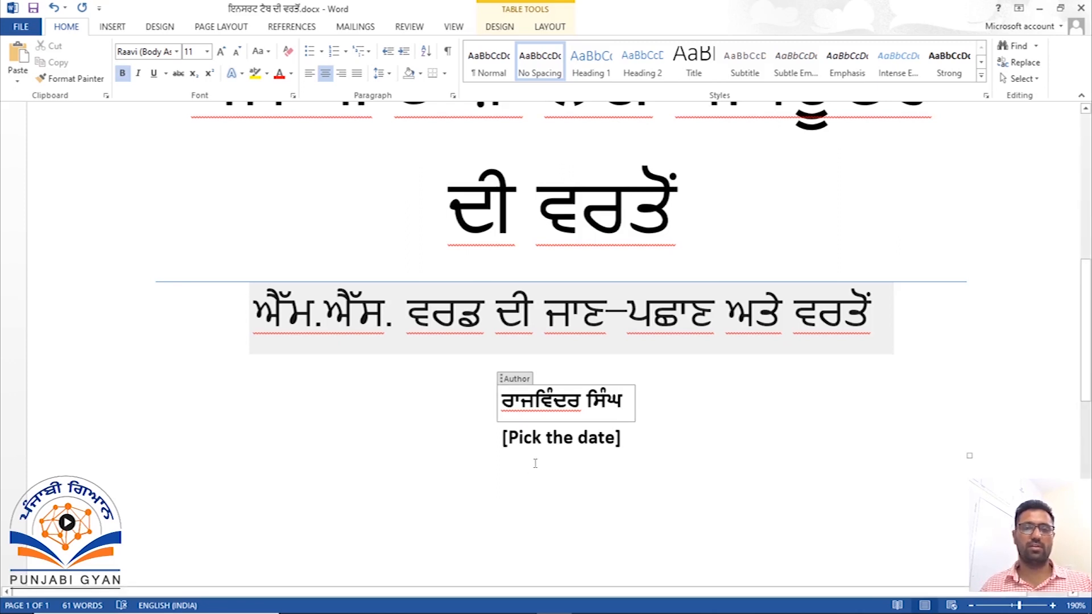
# Set the cover page's Date field to 4/14/2020
pyautogui.click(585, 435)
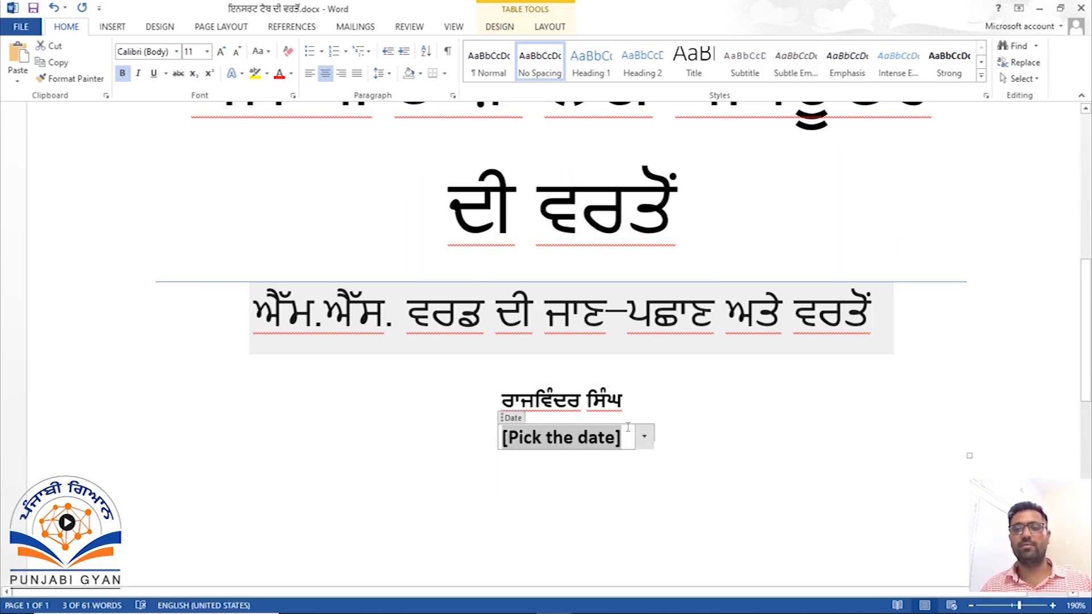
pyautogui.click(644, 439)
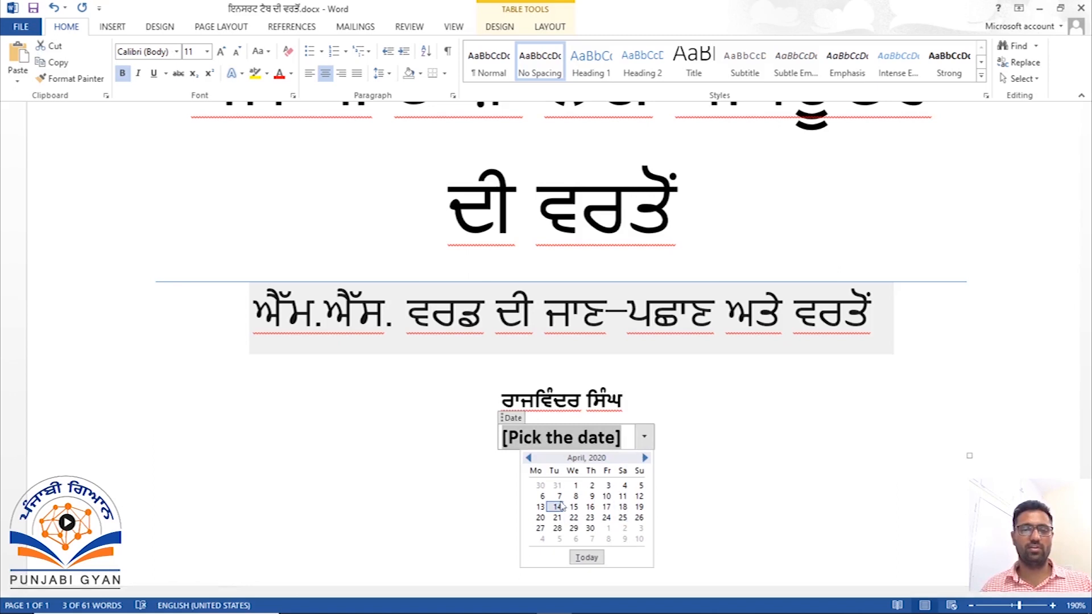
pyautogui.press('Escape')
# Replace the placeholder text in the cover page's Abstract field with the opening words "ਇਸ ਫਾਈਲ ਵਿੱਚ"
pyautogui.scroll(-3, 555, 467)
pyautogui.scroll(-1, 556, 465)
pyautogui.scroll(-5, 556, 465)
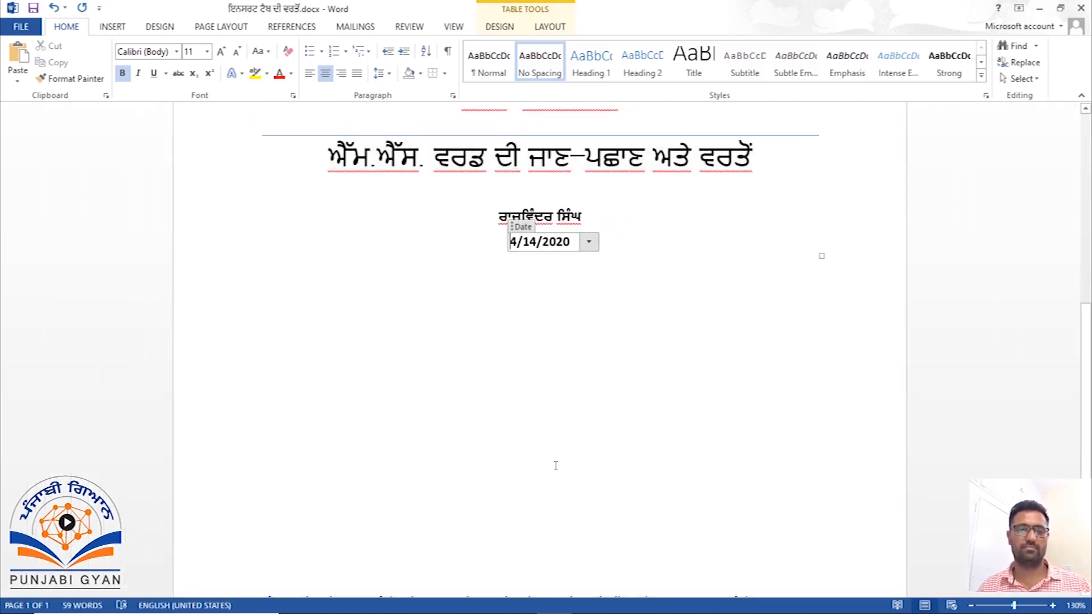
pyautogui.scroll(-3, 556, 466)
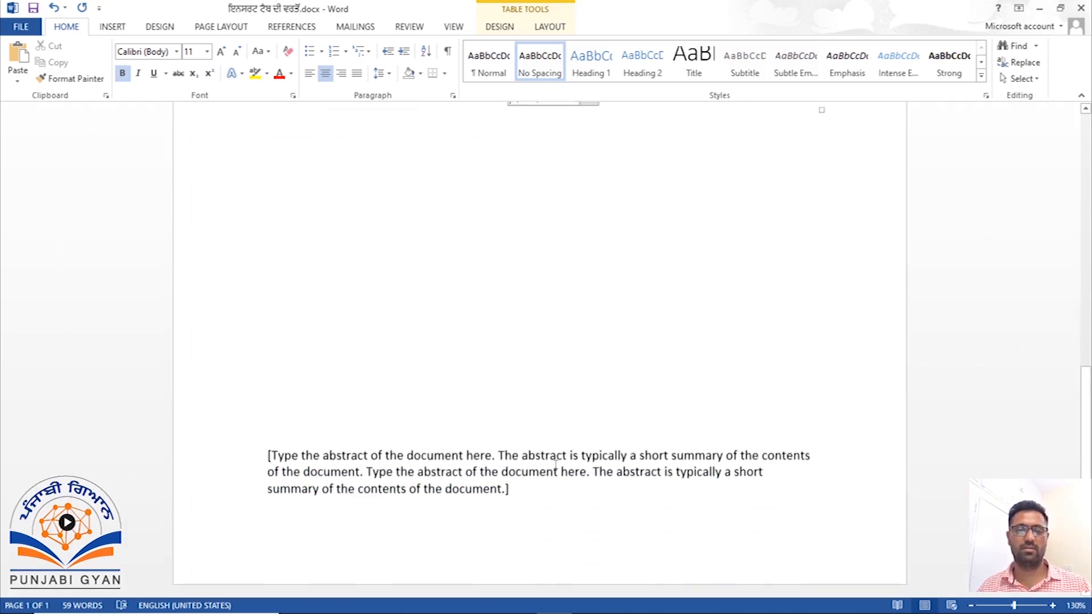
pyautogui.click(522, 478)
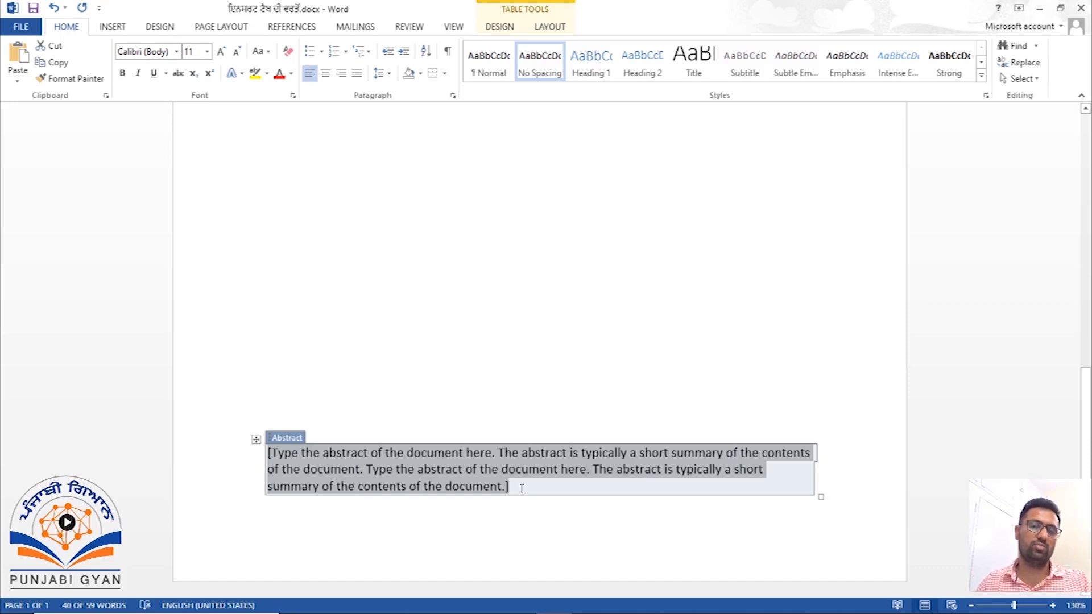
pyautogui.press('Delete')
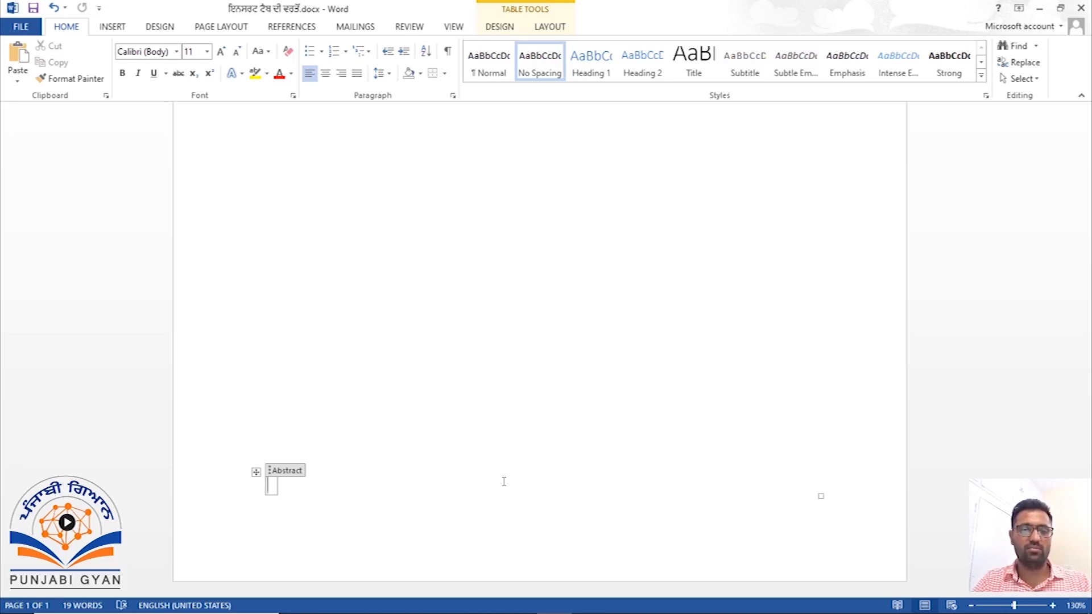
pyautogui.write('ਇ')
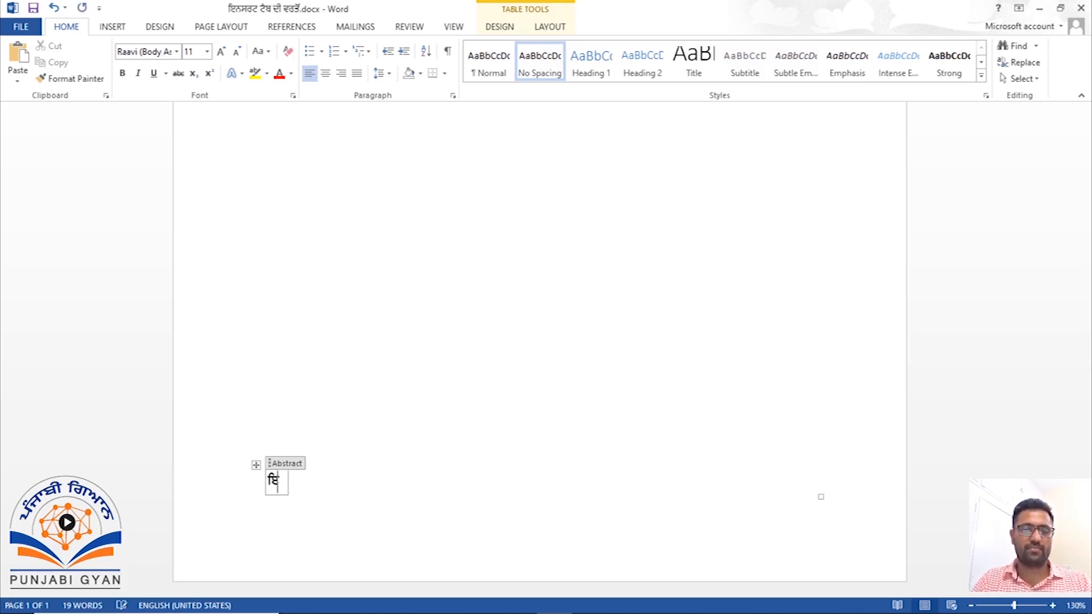
pyautogui.write('ਸ ਫਾਇਲ')
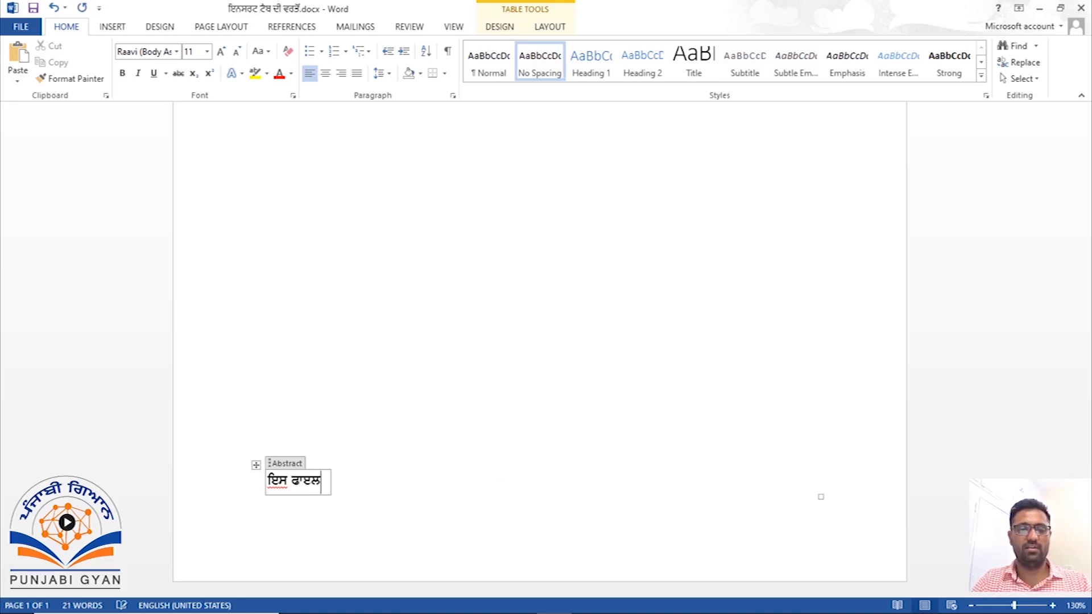
pyautogui.press('BackSpace')
pyautogui.press('BackSpace')
pyautogui.press('BackSpace')
pyautogui.write('ਾਈਲ')
pyautogui.write('ਚ ')
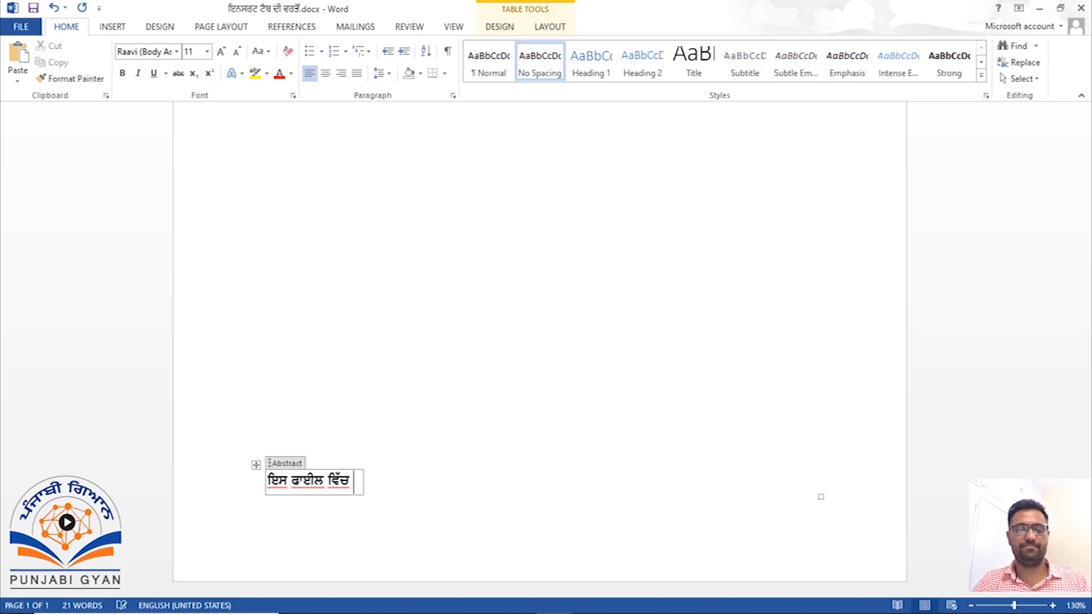
# Continue the abstract with "ਐੱਮ.ਐੱਸ. ਵਰਡ ਦੀਆਂ ਕਮਾਂਡਾ ਦੀ ਵਿਸਥਾਰ ਵਿੱਚ ਜਾਣਕਾਰੀ ਦਿੱਤੀ ਗਈ ਹੈ। ਤੁਸੀਂ"
pyautogui.write('ਐੱਮ.ਐੱਸ ')
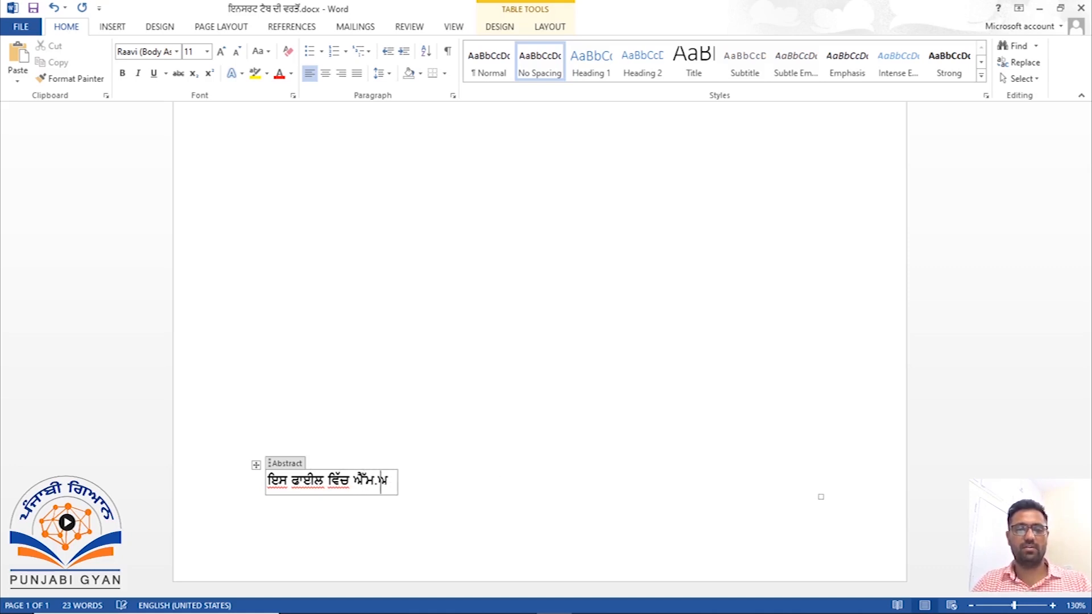
pyautogui.write('ਵਰ')
pyautogui.press('BackSpace')
pyautogui.press('BackSpace')
pyautogui.press('BackSpace')
pyautogui.write('. ਵਰਡਰ')
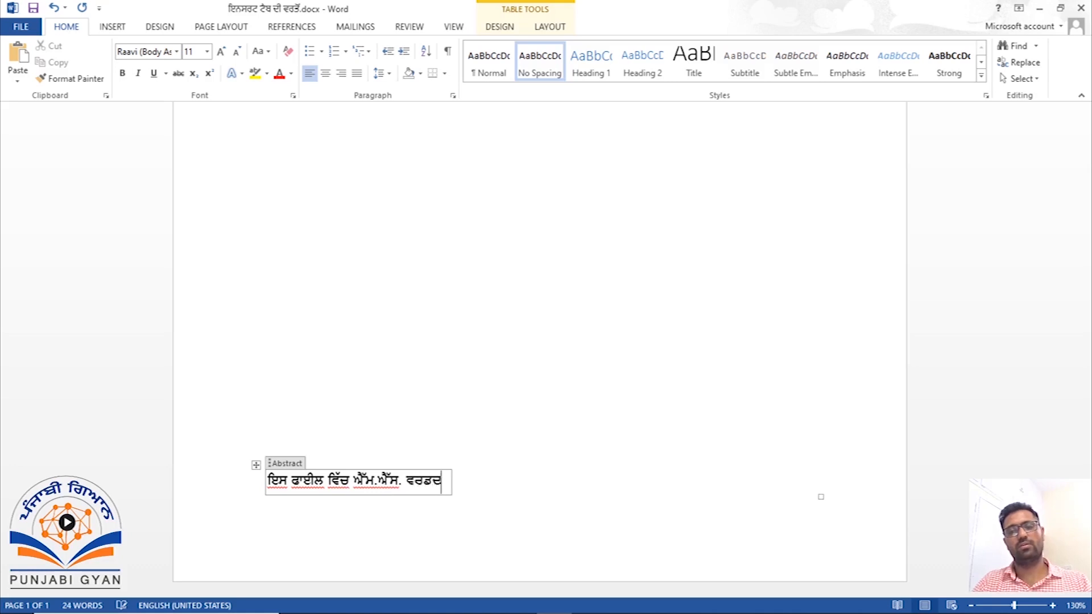
pyautogui.press('BackSpace')
pyautogui.write('ਦੀਅਾਂ ਕਮ')
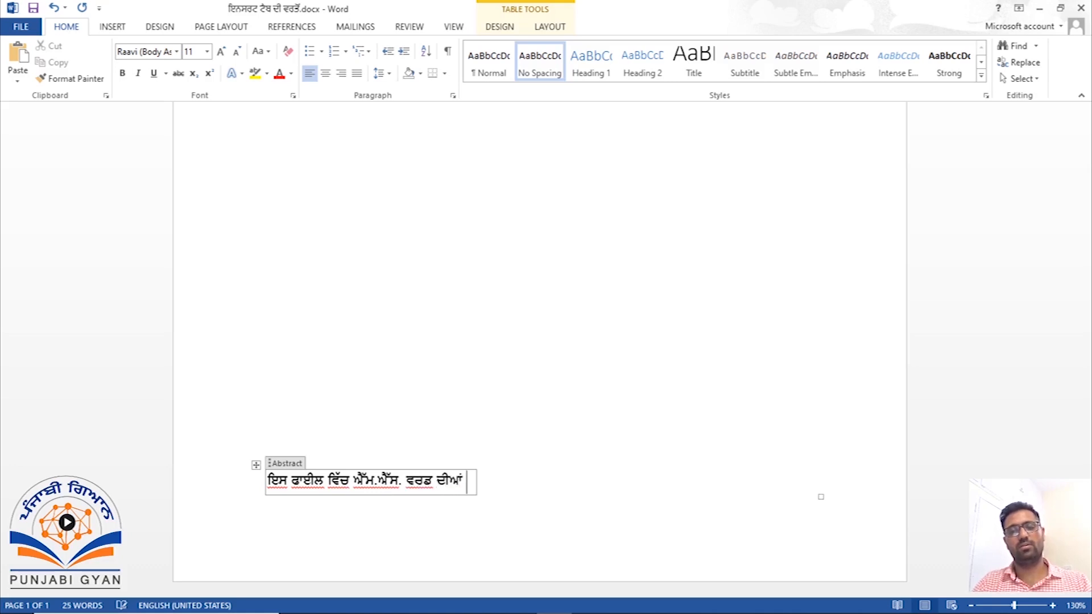
pyautogui.write('ਾਂਡਾ ਦੀ')
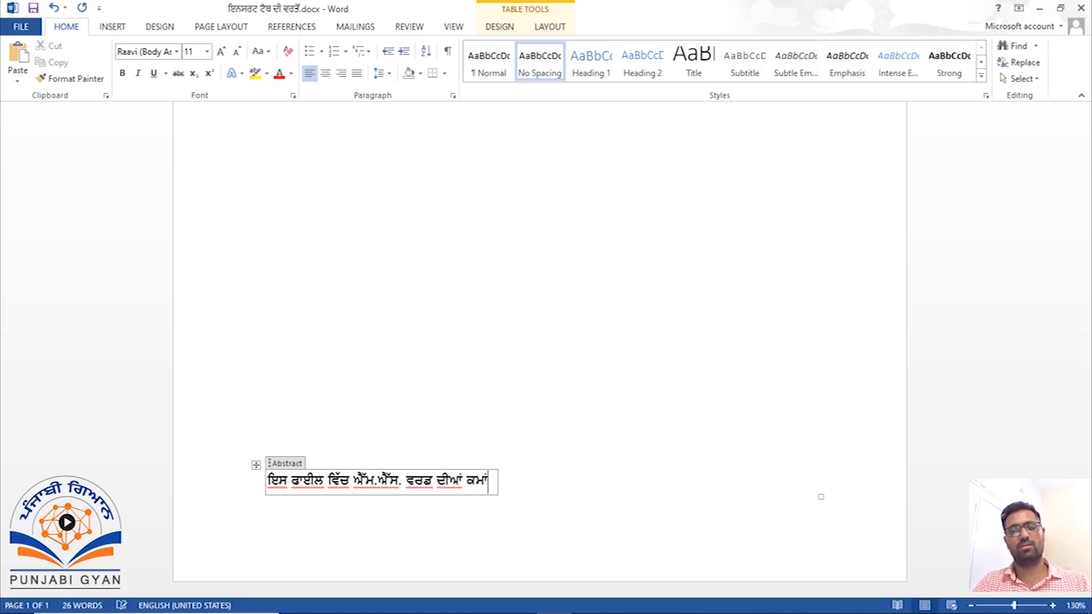
pyautogui.write(' ਵਿਸਥਾਰ')
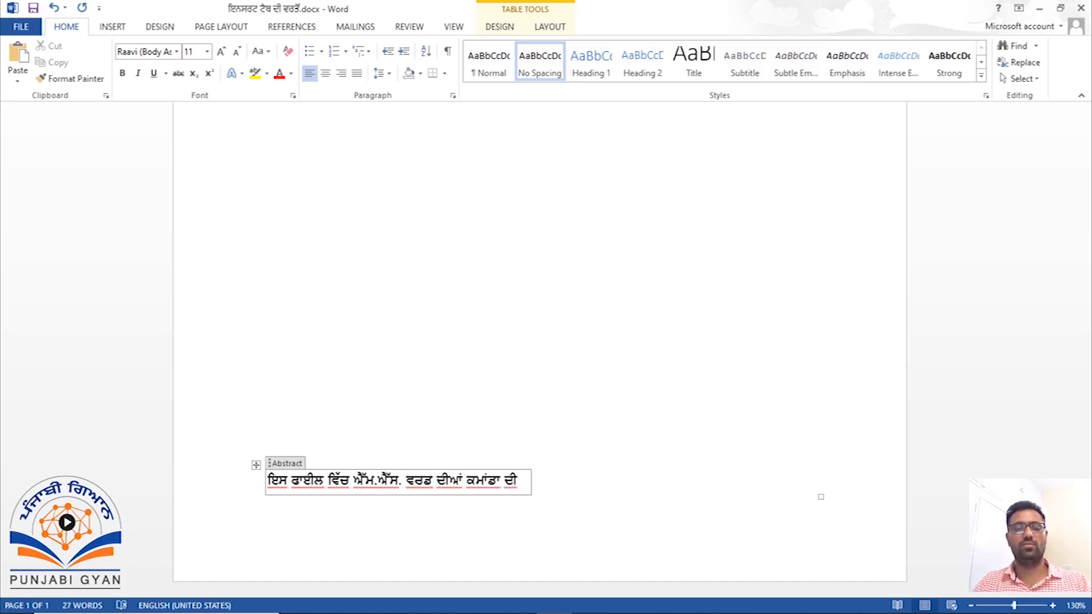
pyautogui.write(' ਵਿੱ')
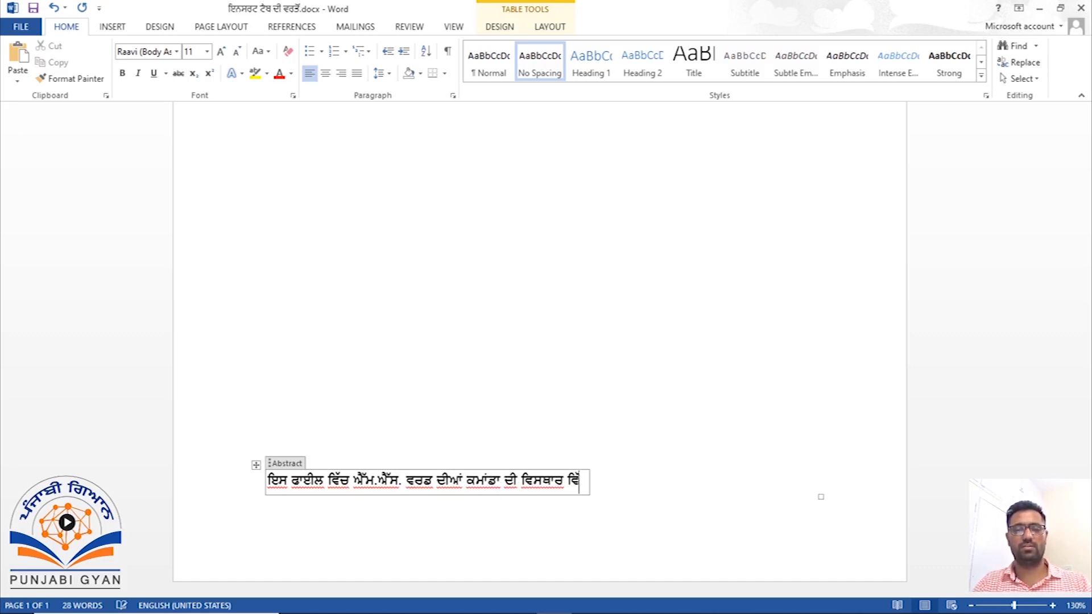
pyautogui.write('ਚ ਜਾਣਕਾਰੀ')
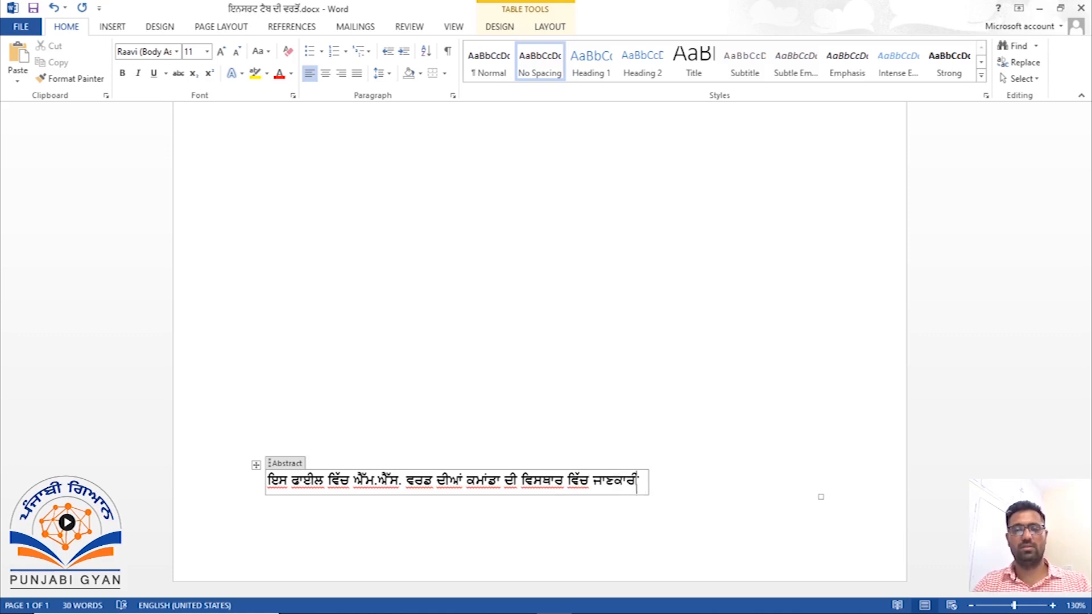
pyautogui.write(' ਦਿੱਤੀ ਗਈ ਹ')
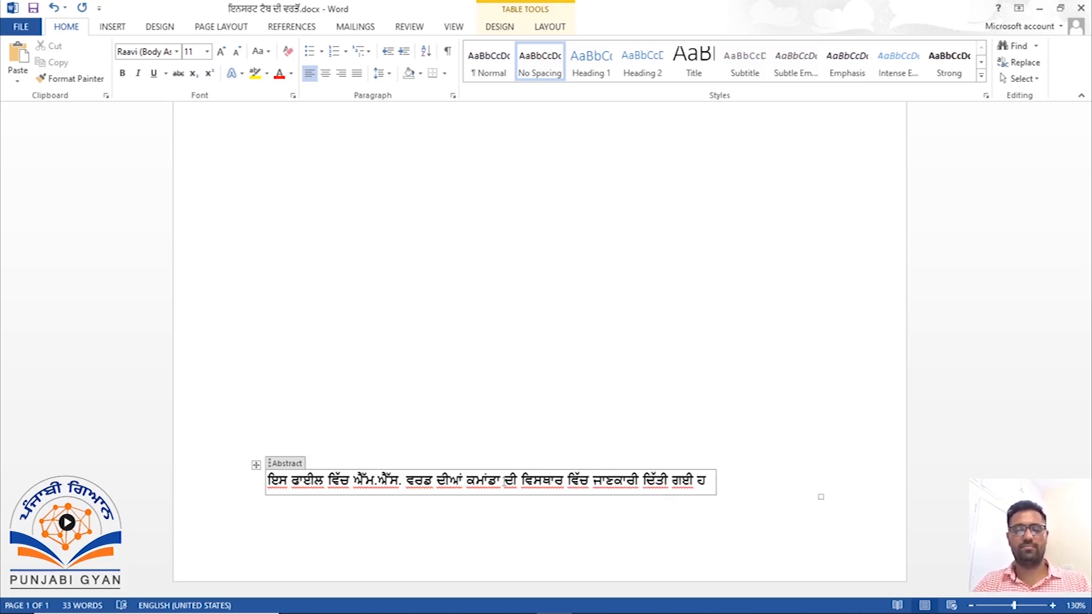
pyautogui.write('ੈ। ਤੁਸੀਂ ਅ')
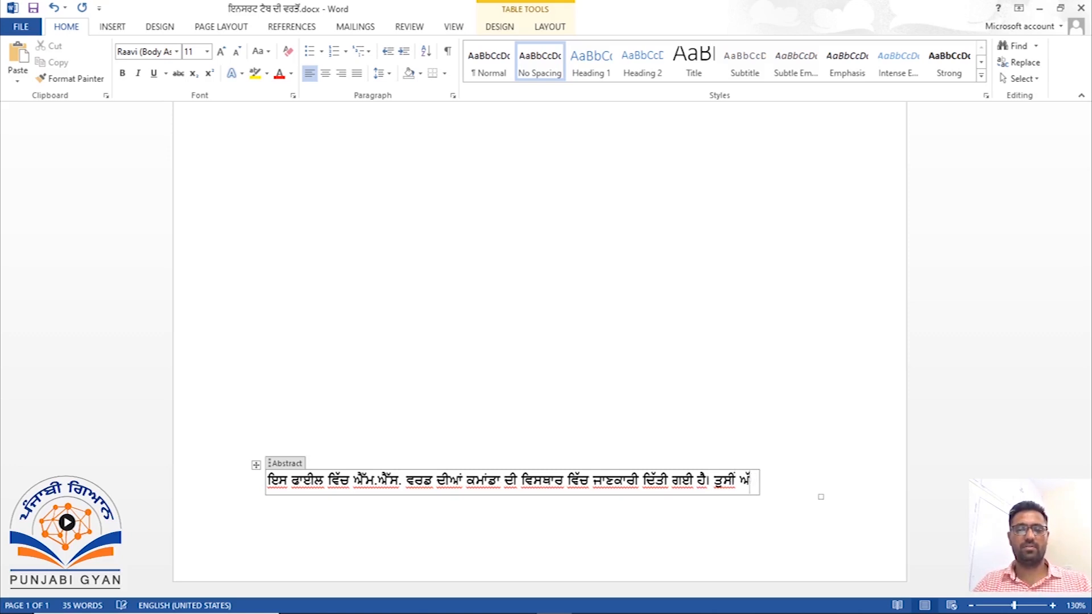
# Complete the abstract's second sentence with "ਵਰਡ ਦੀ ਵਰਤੋਂ ਆਪਣੀਆਂ ਫਾਈਲਾਂ ਬਣਾਉਣ ਲਈ ਕਿਵੇਂ ਕਰਨੀ ਹੈ।"
pyautogui.press('BackSpace')
pyautogui.write('ਵ')
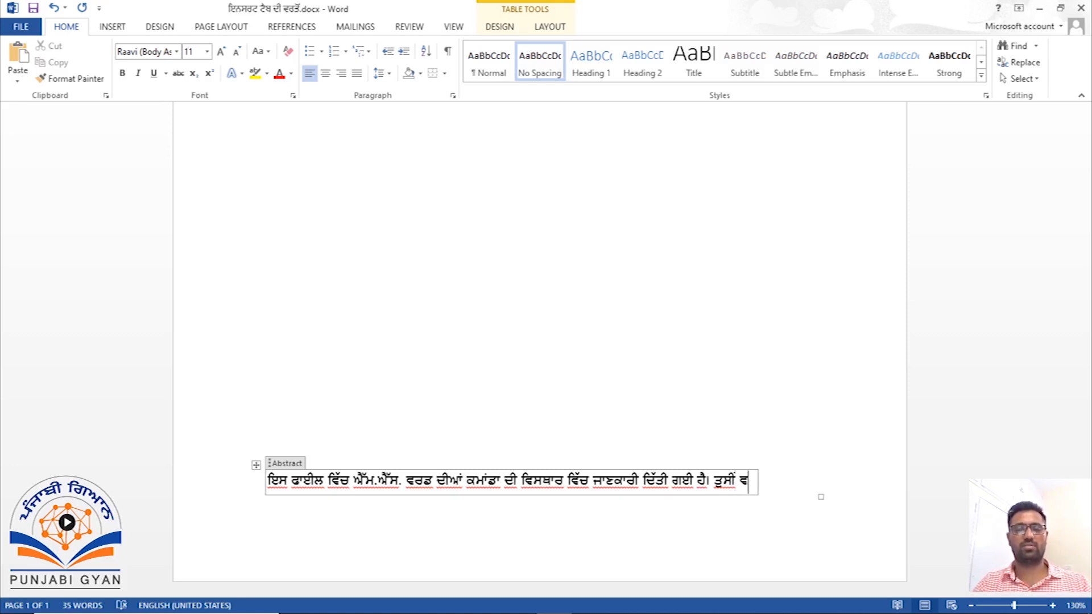
pyautogui.write('ਰਡ ਦੀ ਵਰ')
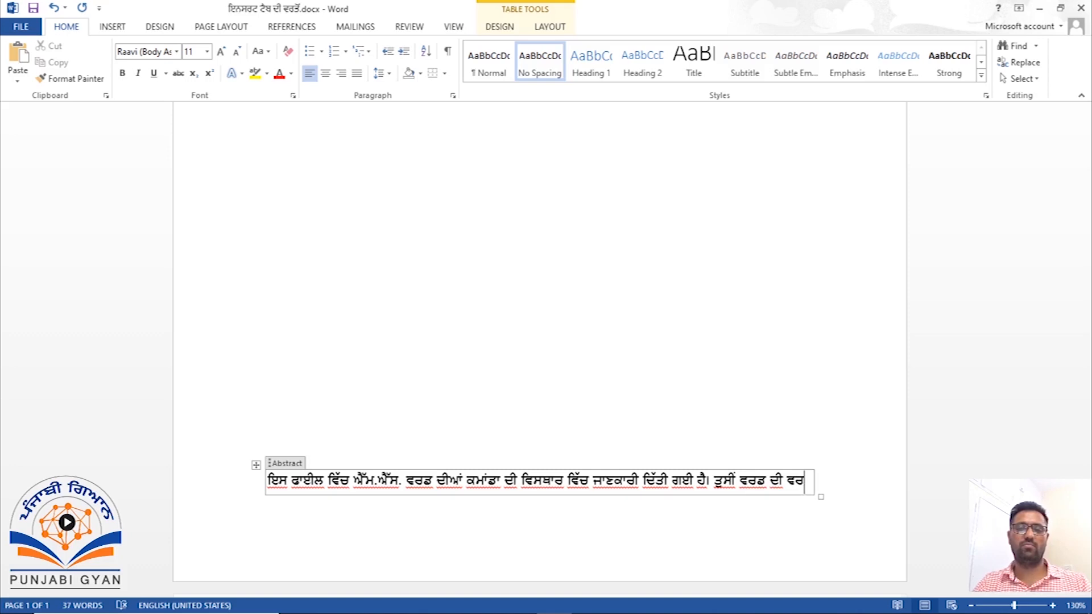
pyautogui.write('ਤੋਂਆ')
pyautogui.press('BackSpace')
pyautogui.press('BackSpace')
pyautogui.press('BackSpace')
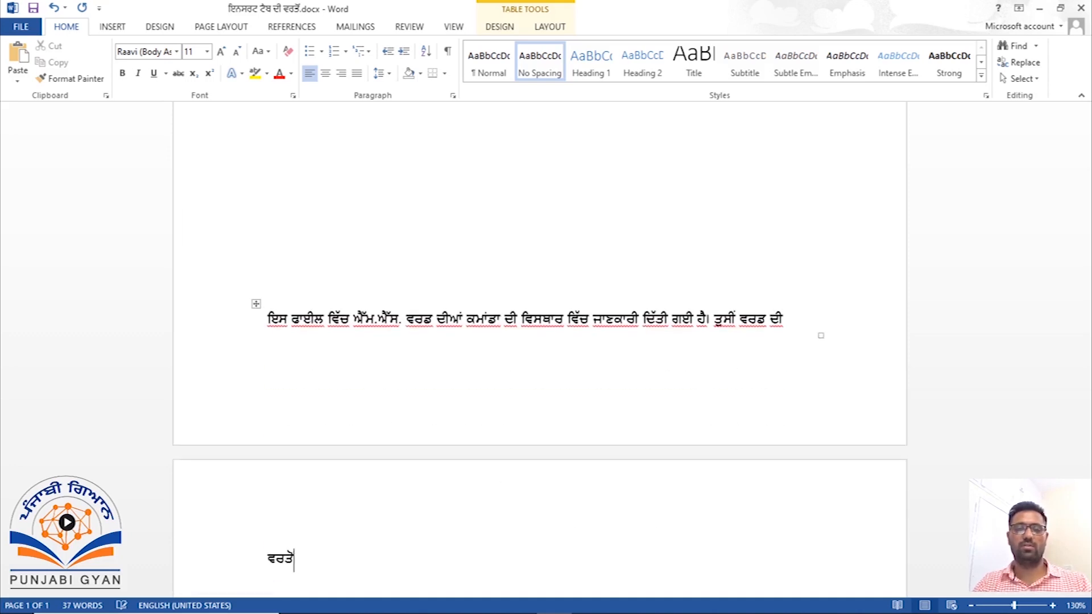
pyautogui.write('ਆਪ')
pyautogui.write('ਣੀਅ')
pyautogui.write('ਾਂ ਫਾਈਲ')
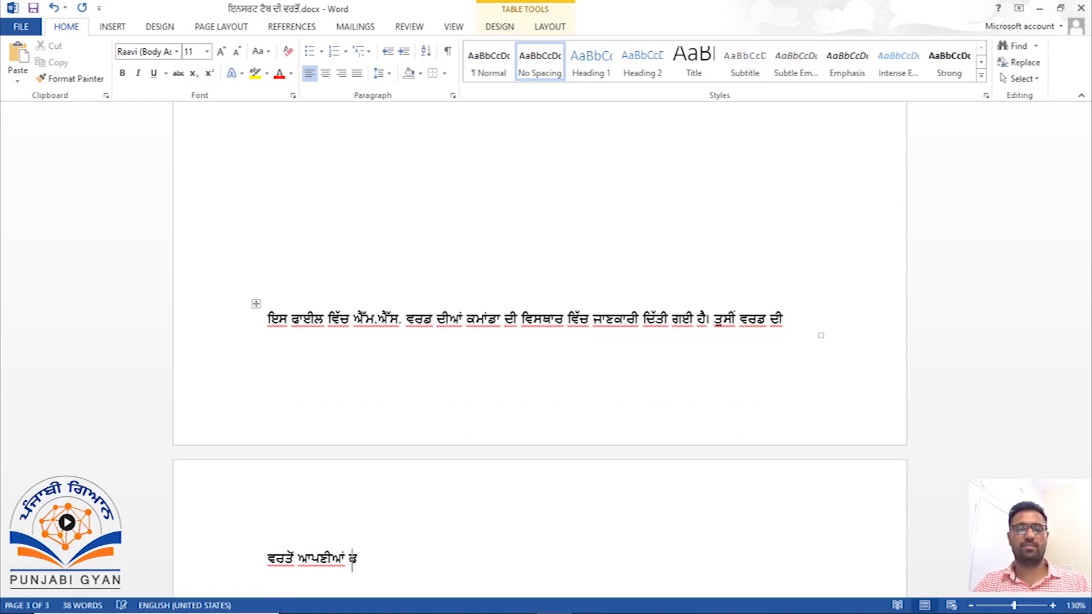
pyautogui.write('ਾਂ ਬ')
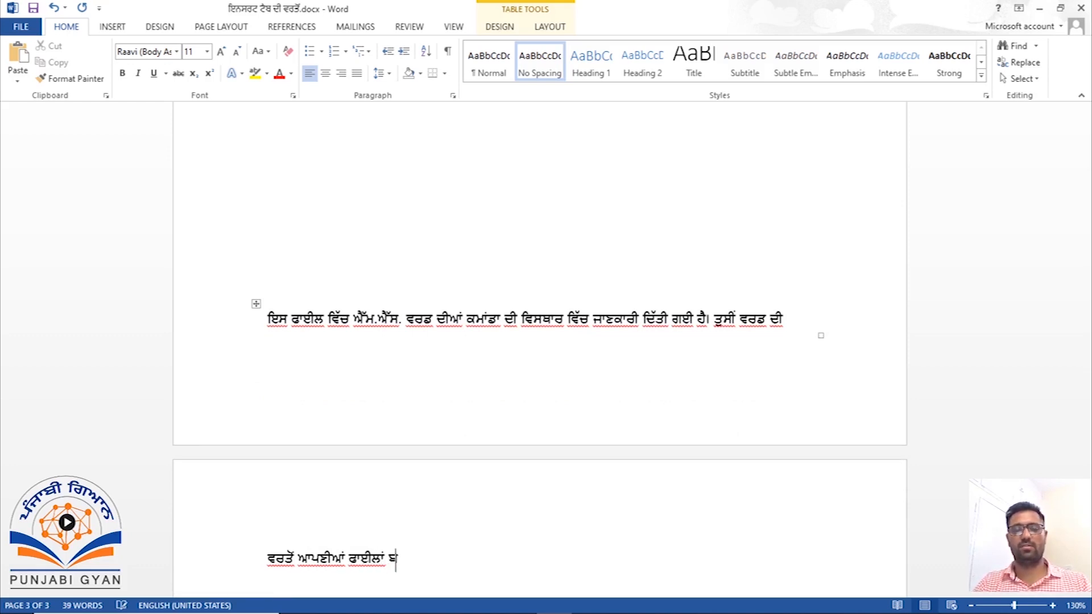
pyautogui.write('ਣਾਓਣ')
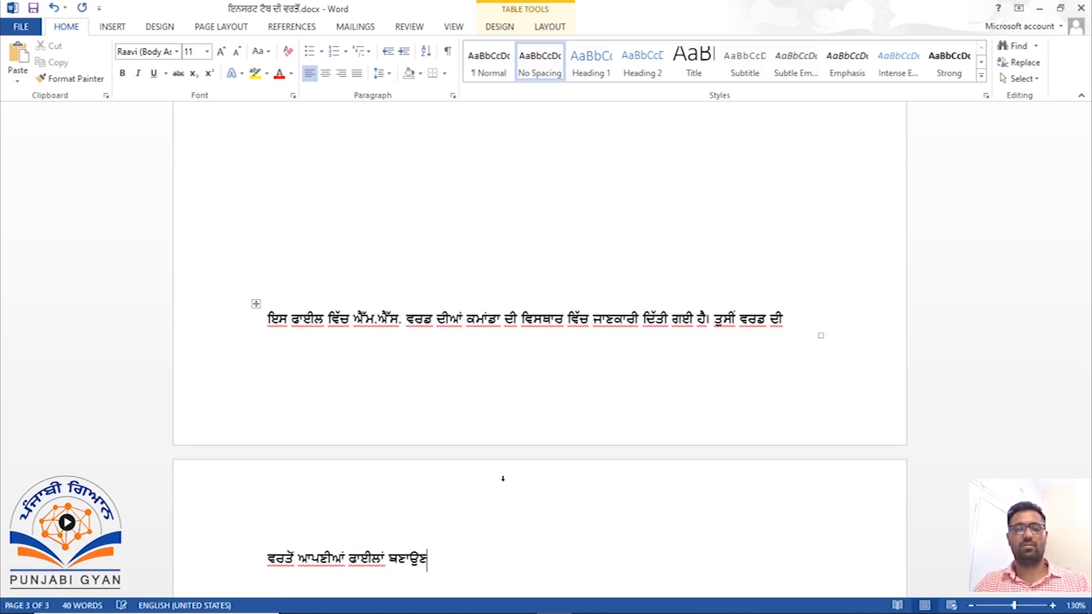
pyautogui.write(' ਲਈ ਕਿਵੇਂ ਕਰਨੀ')
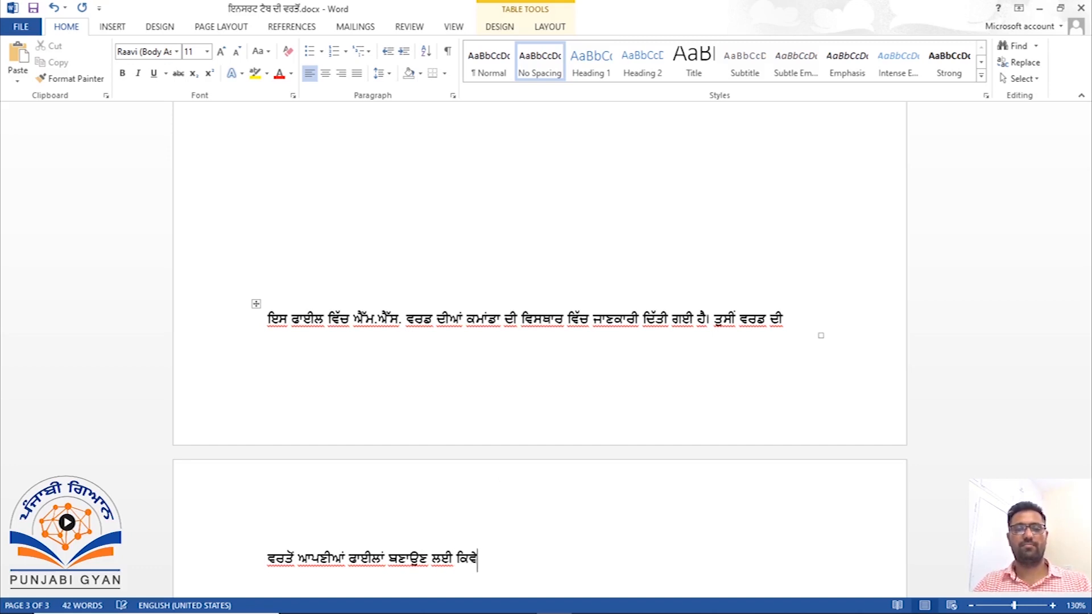
pyautogui.write(' ਹ')
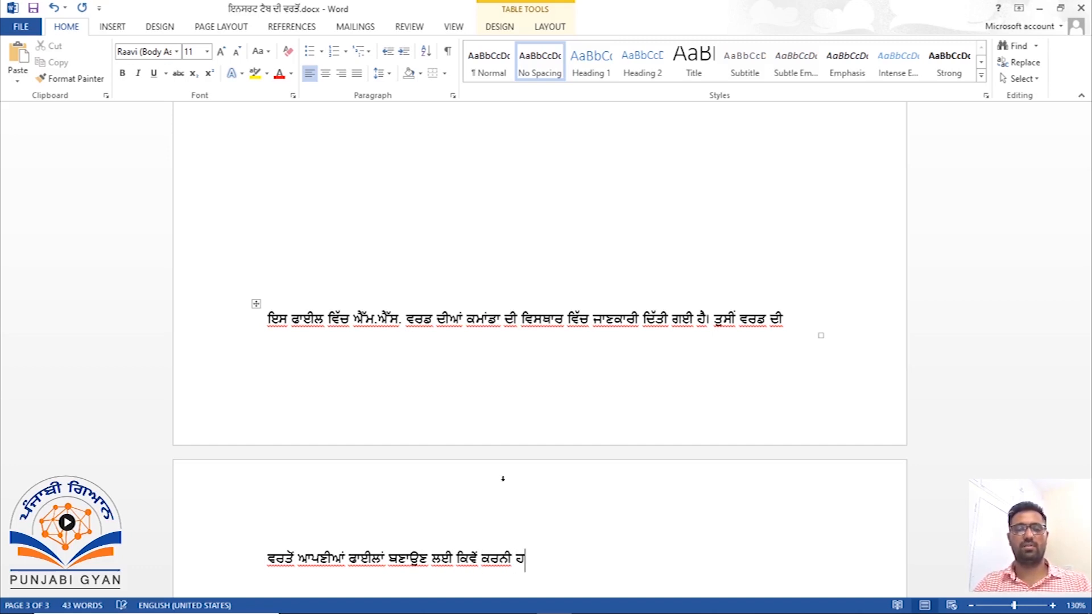
pyautogui.write('ੈ।')
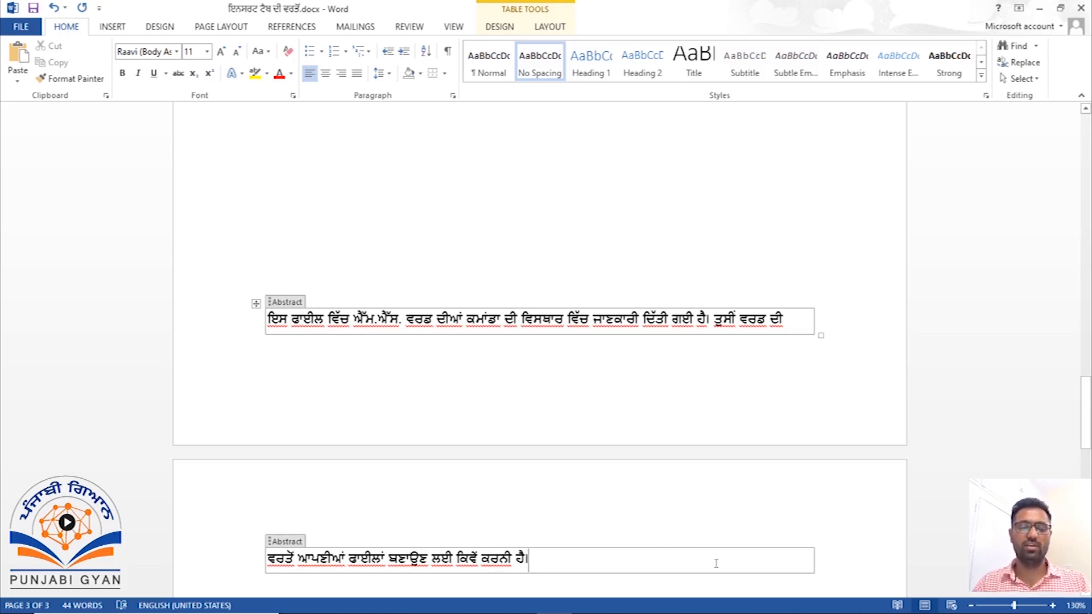
# Select the abstract's whole text back to its first word and move the abstract block up so both lines fit on the cover page
pyautogui.hotkey('shift', 'Up')
pyautogui.hotkey('shift', 'Left')
pyautogui.hotkey('shift', 'Left')
pyautogui.hotkey('shift', 'Left')
pyautogui.hotkey('shift', 'Left')
pyautogui.hotkey('shift', 'Left')
pyautogui.hotkey('shift', 'Left')
pyautogui.hotkey('shift', 'Left')
pyautogui.hotkey('shift', 'Left')
pyautogui.hotkey('shift', 'Left')
pyautogui.hotkey('shift', 'Left')
pyautogui.hotkey('shift', 'Left')
pyautogui.hotkey('shift', 'Left')
pyautogui.hotkey('shift', 'Left')
pyautogui.hotkey('shift', 'Left')
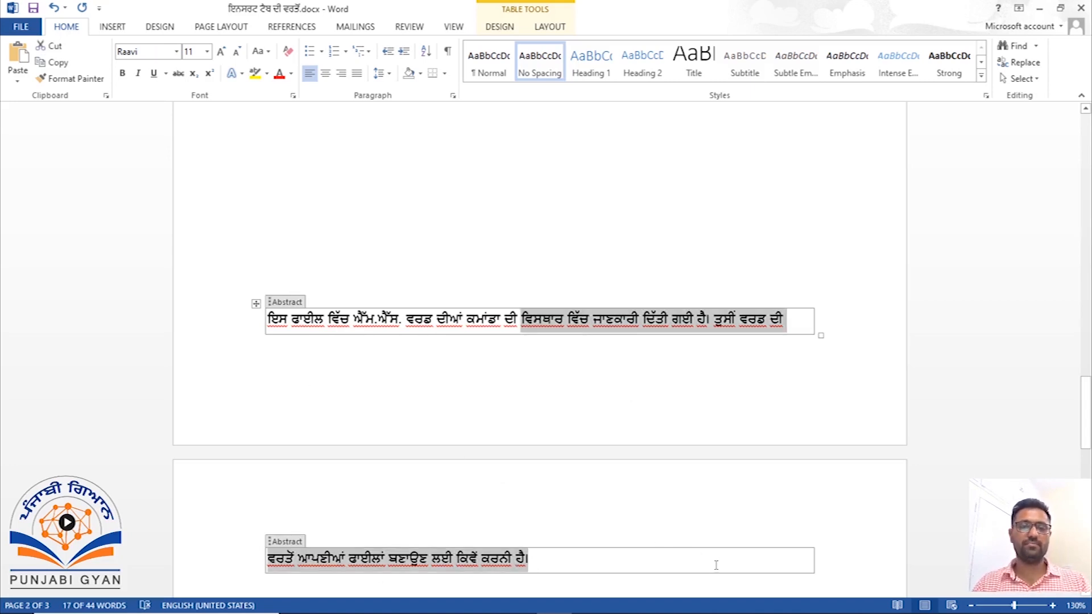
pyautogui.hotkey('shift', 'Left')
pyautogui.hotkey('shift', 'Left')
pyautogui.hotkey('shift', 'Left')
pyautogui.hotkey('shift', 'Left')
pyautogui.hotkey('shift', 'Left')
pyautogui.hotkey('shift', 'Left')
pyautogui.hotkey('shift', 'Left')
pyautogui.hotkey('shift', 'Left')
pyautogui.hotkey('shift', 'Left')
pyautogui.hotkey('shift', 'Left')
pyautogui.hotkey('shift', 'Left')
pyautogui.hotkey('shift', 'Left')
pyautogui.hotkey('shift', 'Left')
pyautogui.hotkey('shift', 'Left')
pyautogui.hotkey('shift', 'Left')
pyautogui.hotkey('shift', 'Left')
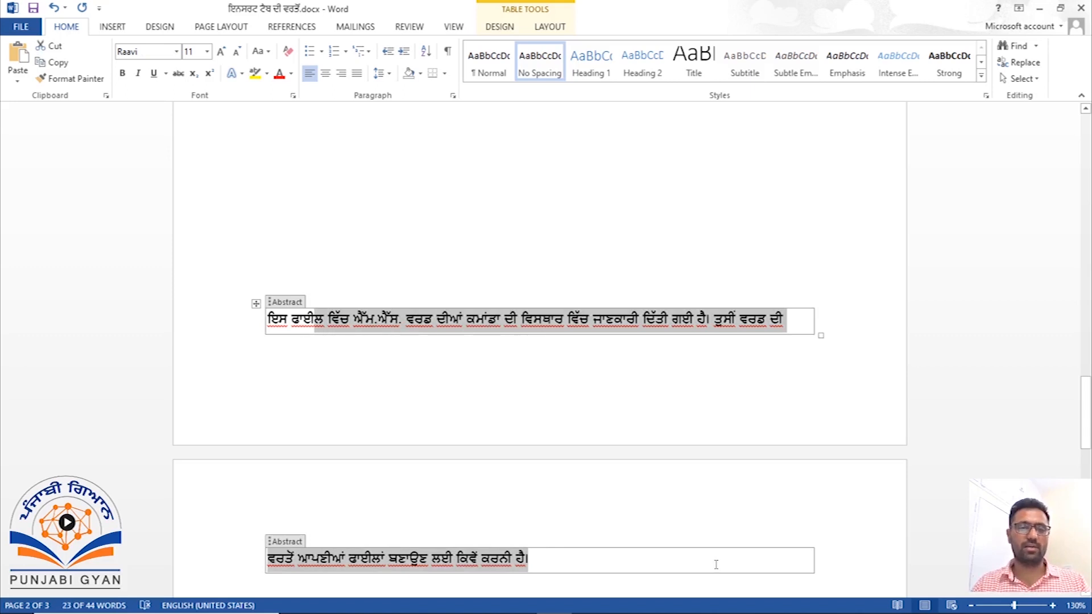
pyautogui.hotkey('shift', 'Left')
pyautogui.hotkey('shift', 'Left')
pyautogui.hotkey('shift', 'Left')
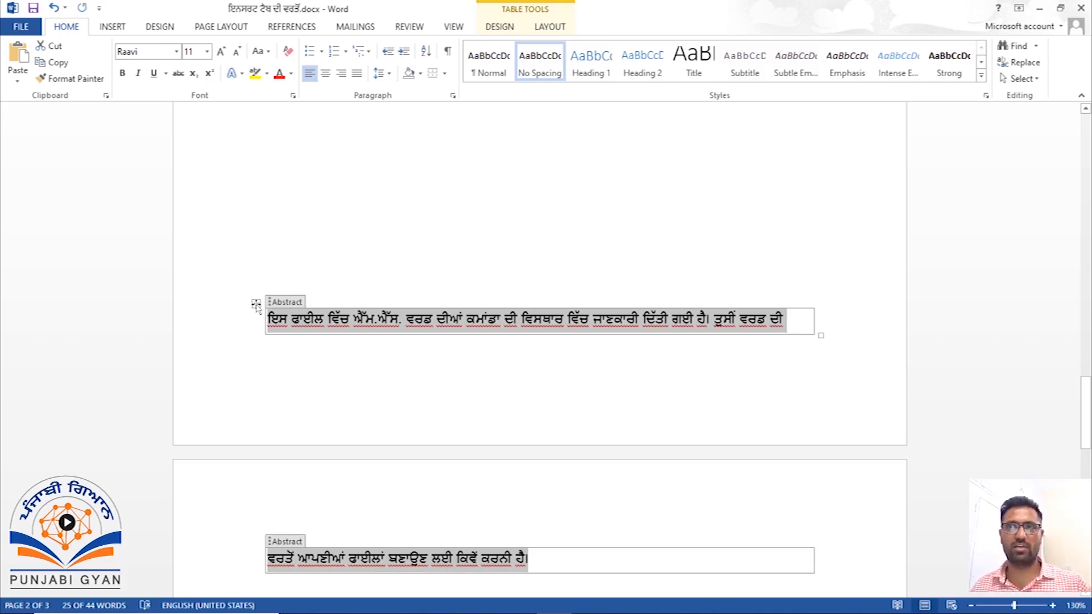
pyautogui.moveTo(256, 305); pyautogui.dragTo(259, 263)
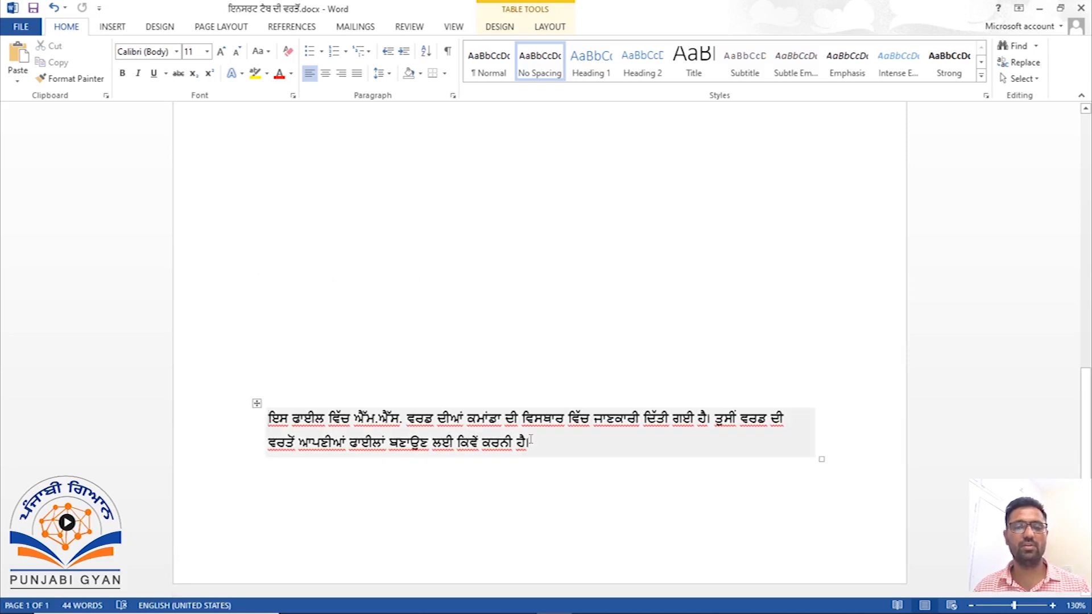
# Justify the abstract paragraph and leave the Abstract field
pyautogui.rightClick(530, 438)
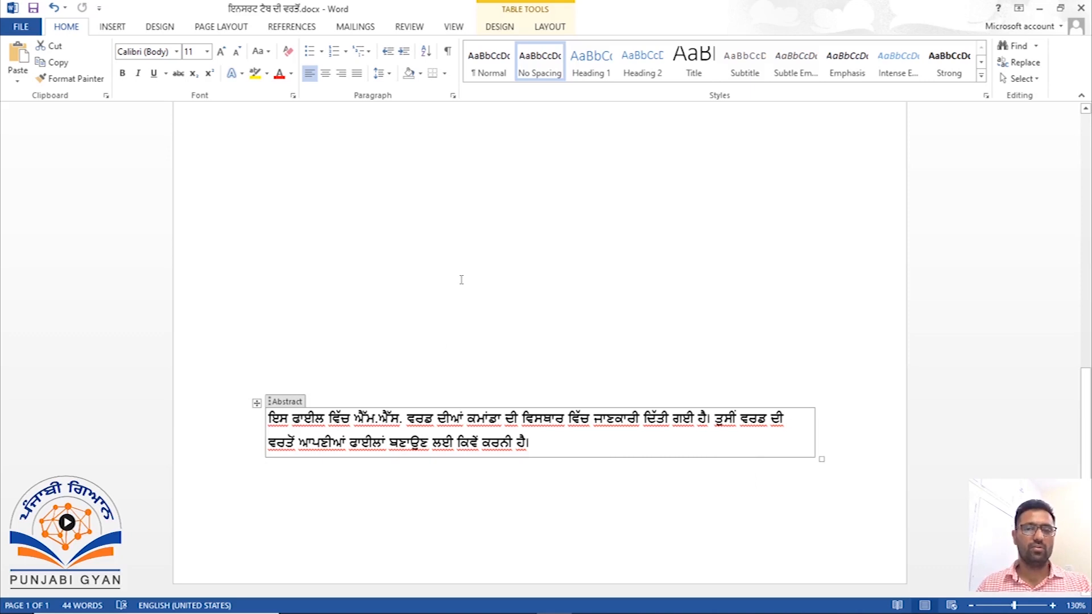
pyautogui.click(461, 447)
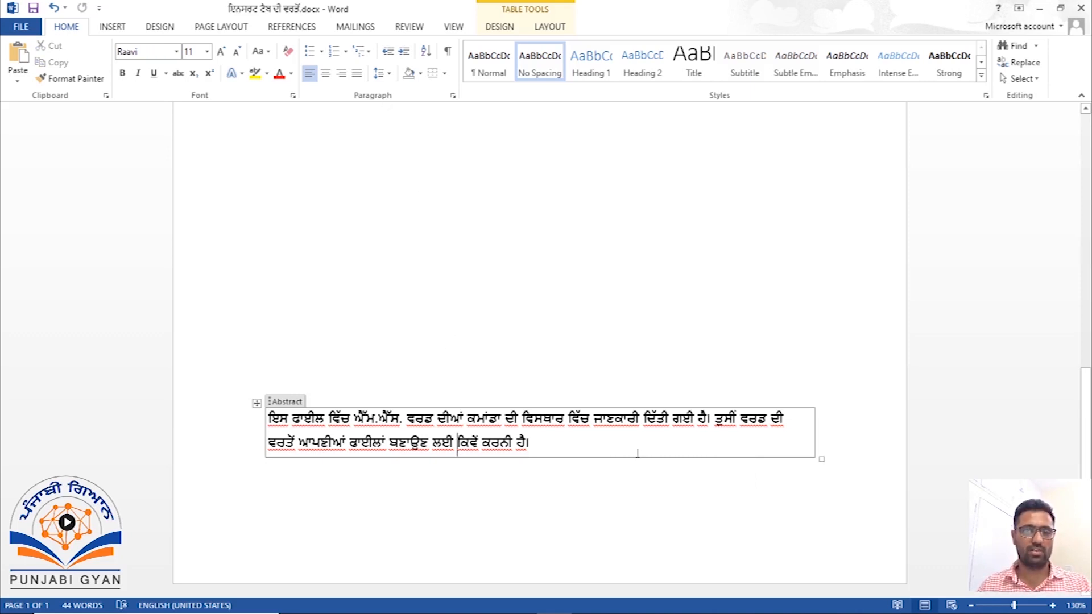
pyautogui.click(357, 73)
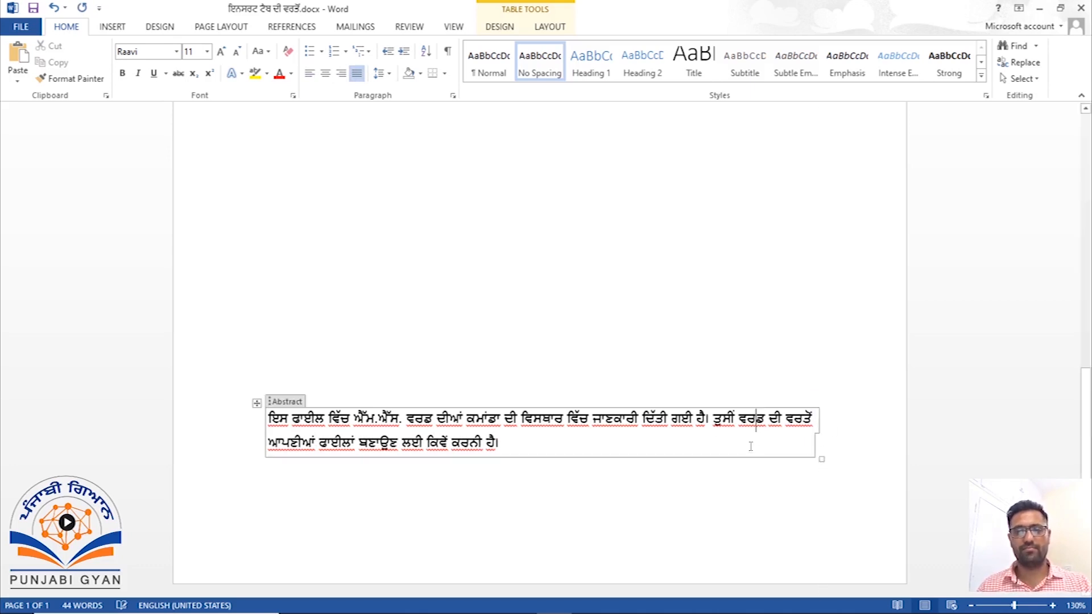
pyautogui.click(410, 334)
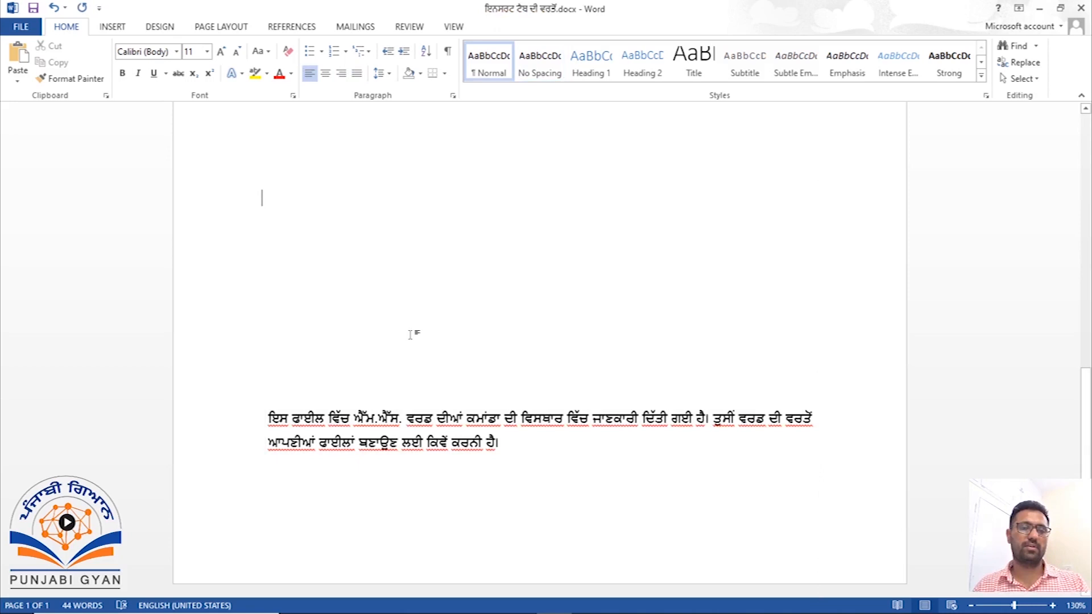
# Zoom out to 60% to examine the layout of the whole cover page
pyautogui.keyDown('ctrl'); pyautogui.scroll(-6, 411, 334); pyautogui.keyUp('ctrl')
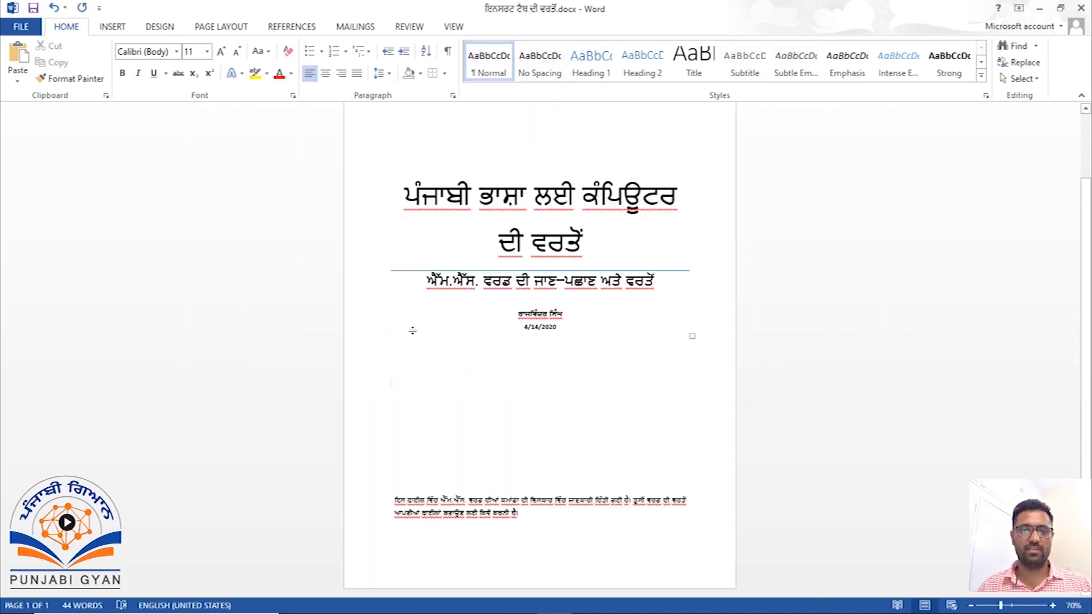
pyautogui.keyDown('ctrl'); pyautogui.scroll(-2, 413, 331); pyautogui.keyUp('ctrl')
pyautogui.keyDown('ctrl'); pyautogui.scroll(1, 407, 338); pyautogui.keyUp('ctrl')
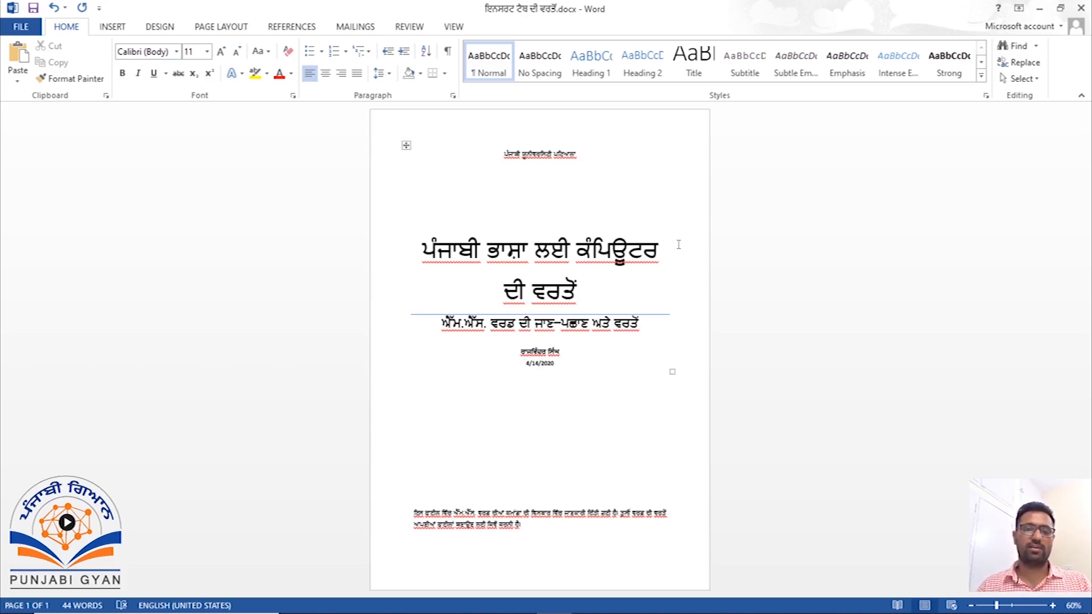
# Replace the Conservative cover page with the built-in Austere design
pyautogui.click(646, 245)
pyautogui.click(610, 209)
pyautogui.click(563, 203)
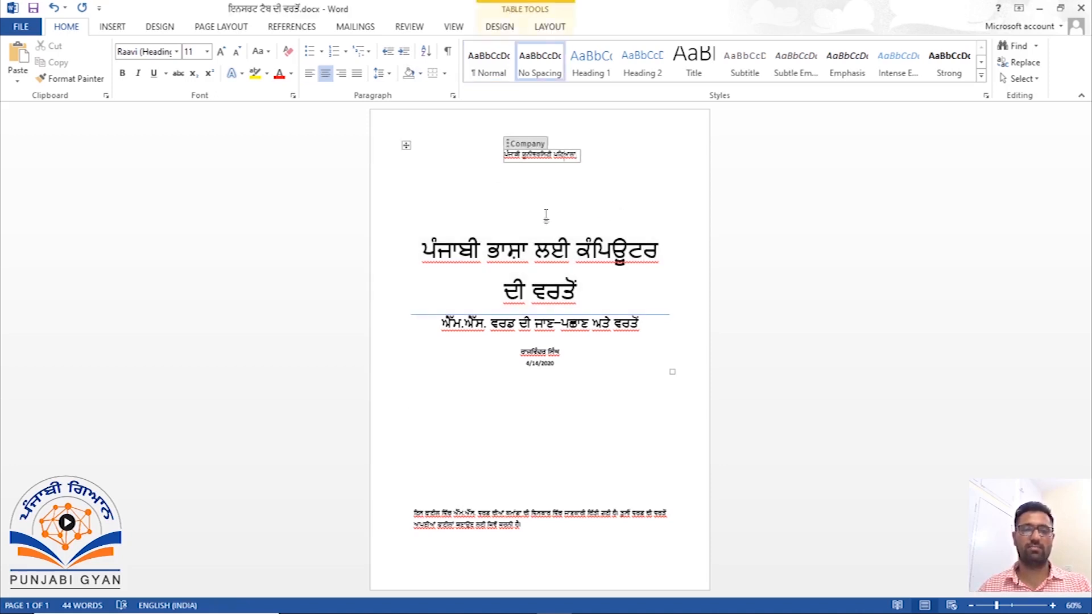
pyautogui.click(107, 30)
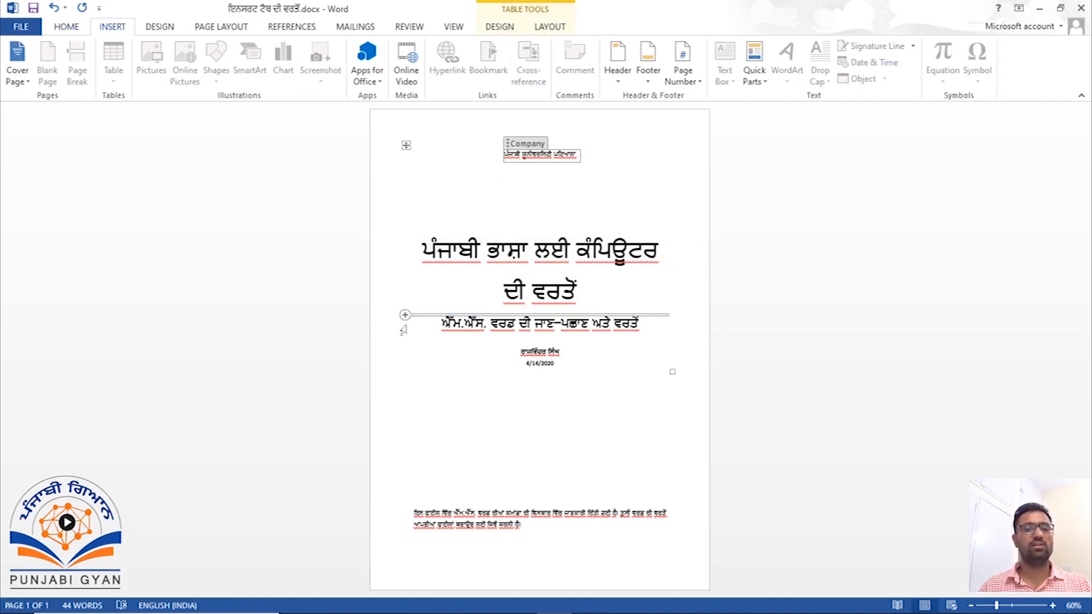
pyautogui.click(546, 379)
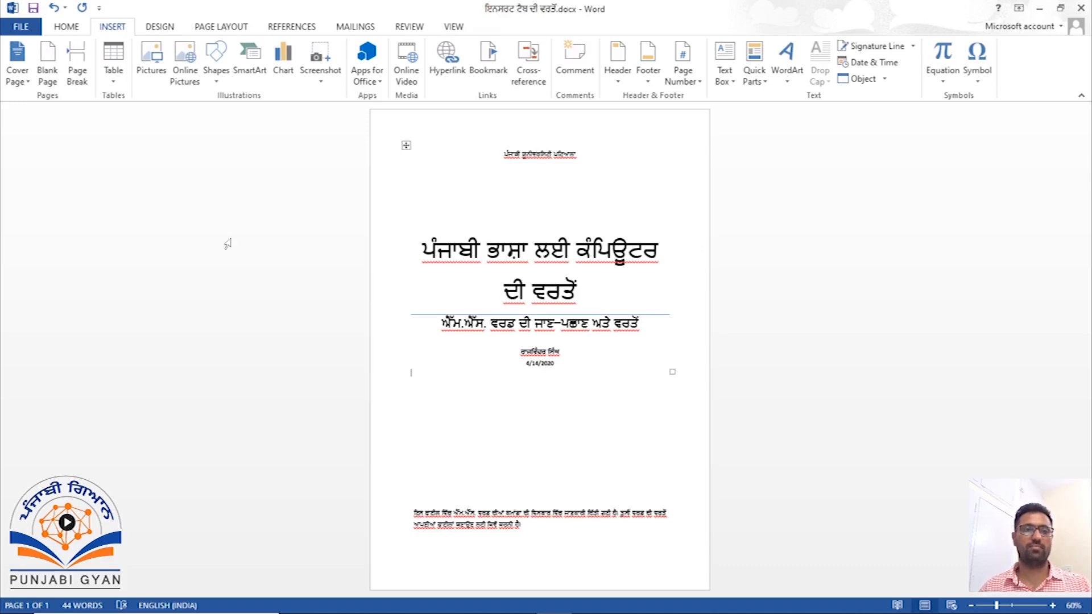
pyautogui.click(33, 83)
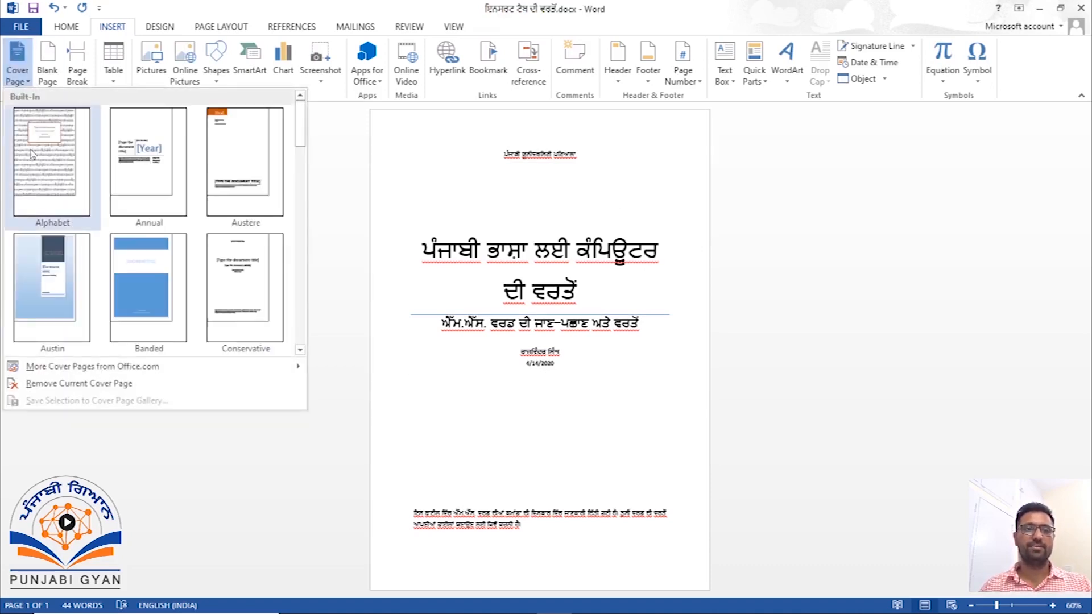
pyautogui.click(230, 175)
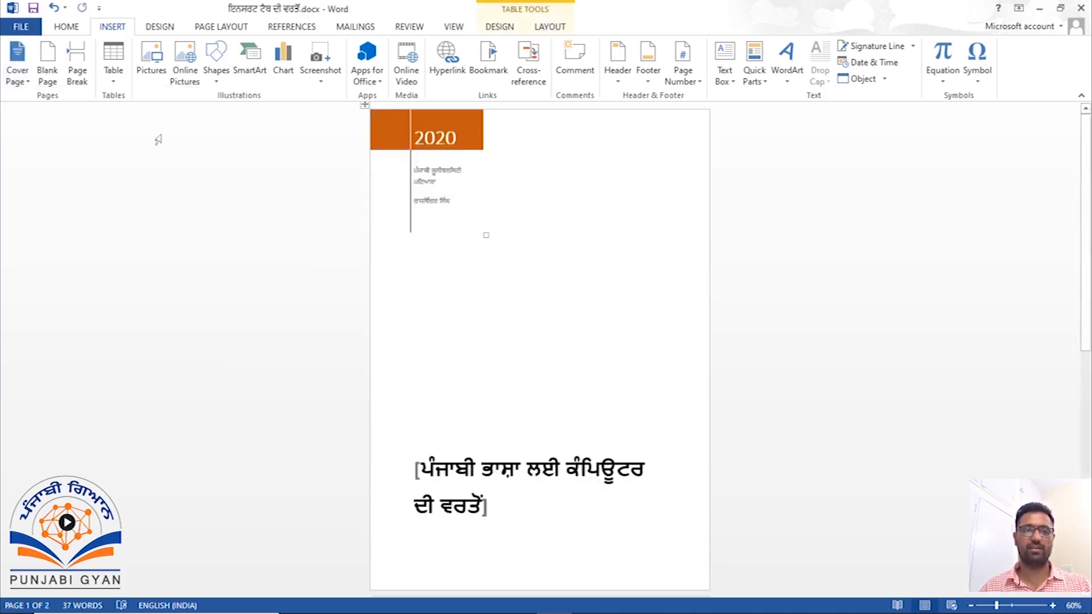
# Look through the built-in cover page designs and switch the cover page to Austin
pyautogui.click(25, 83)
pyautogui.scroll(-10, 127, 300)
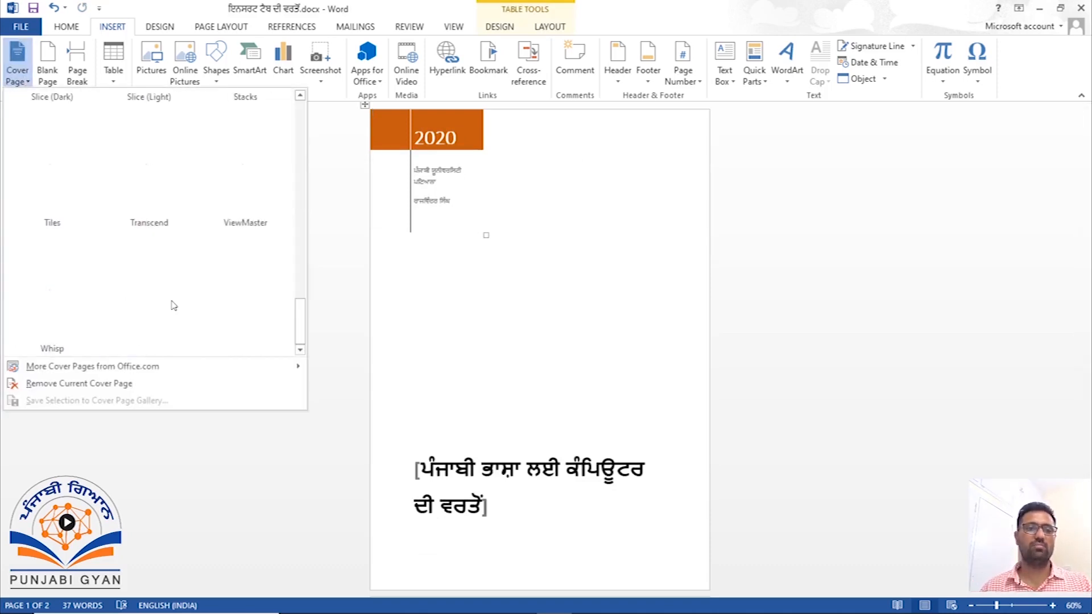
pyautogui.scroll(10, 184, 267)
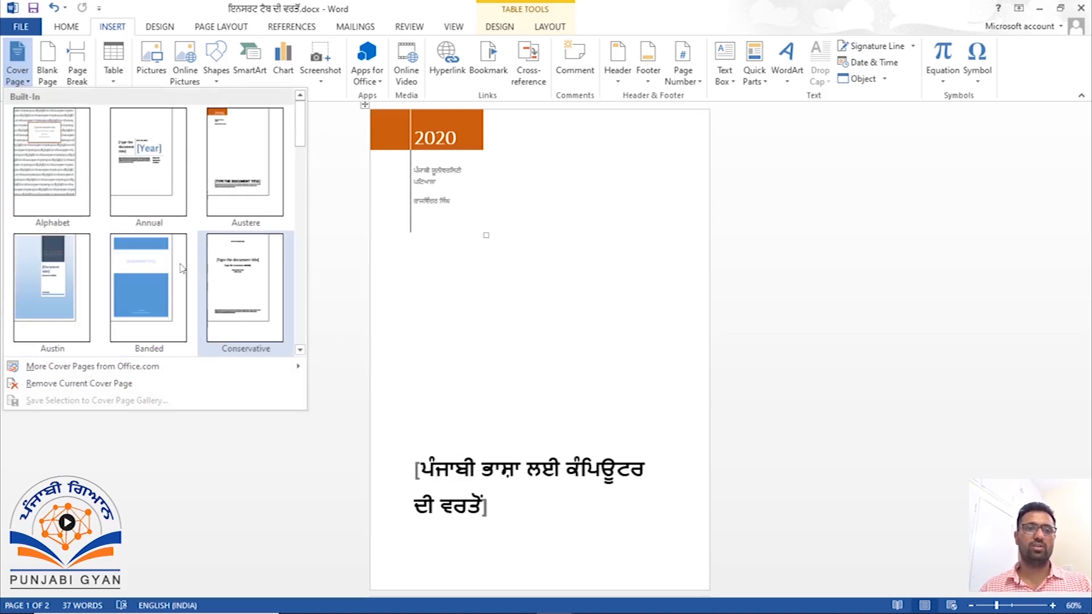
pyautogui.click(78, 282)
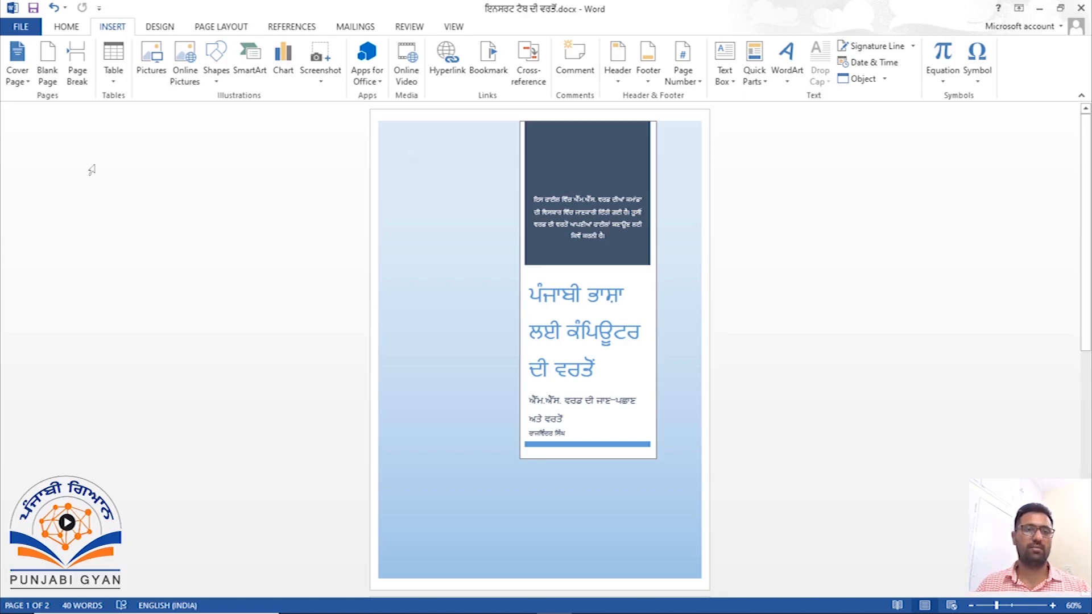
# Change the document's cover page to the built-in Banded design
pyautogui.click(27, 83)
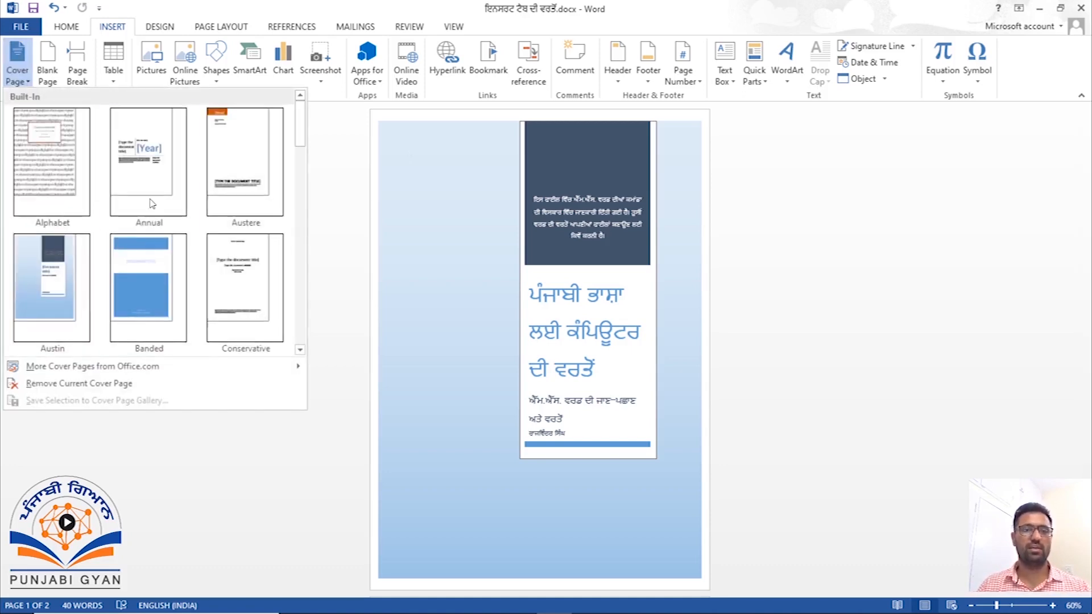
pyautogui.click(164, 280)
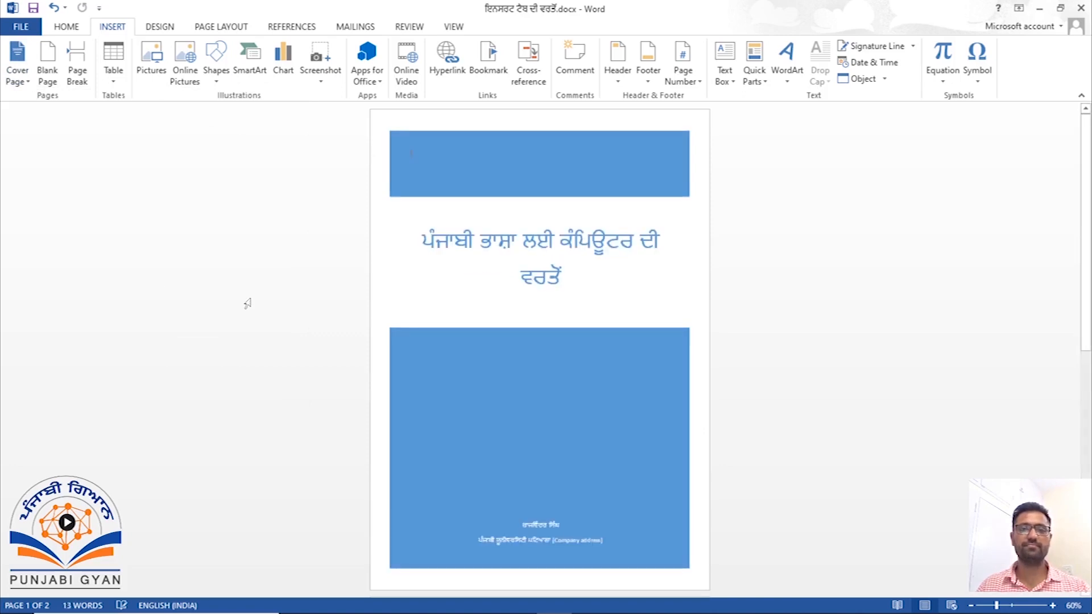
pyautogui.scroll(3, 264, 314)
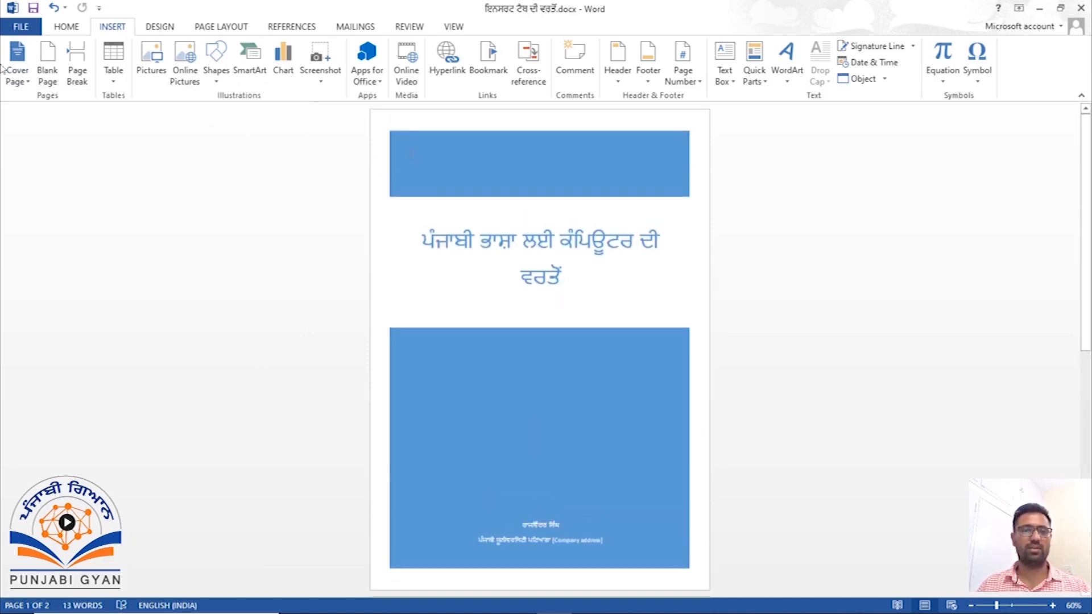
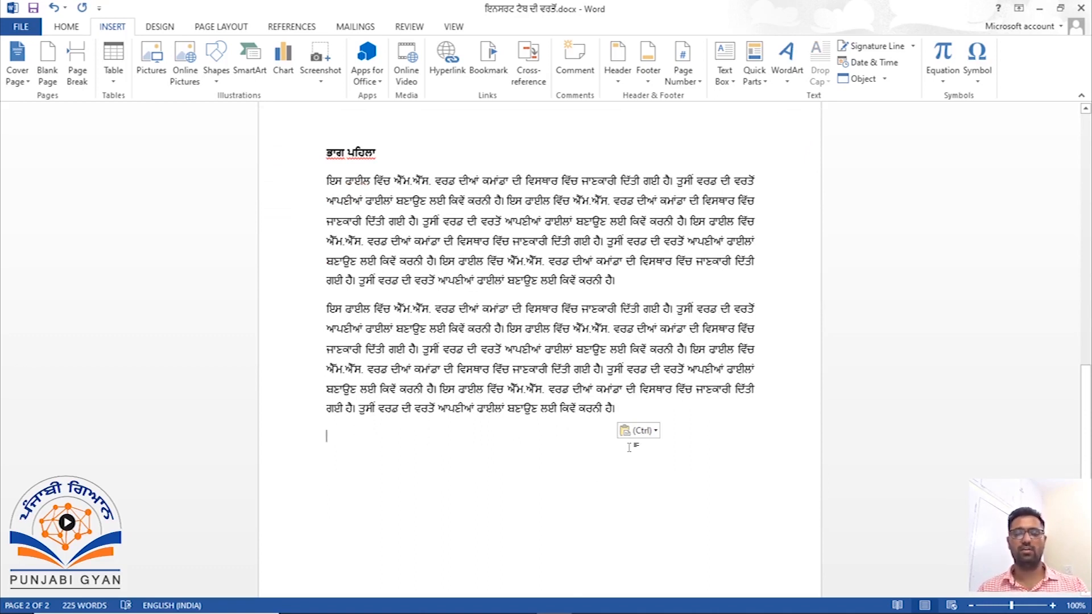
# Add blank lines after the second paragraph under "ਭਾਗ ਪਹਿਲਾ" until a new page starts, and paste the paragraph there
pyautogui.press('BackSpace')
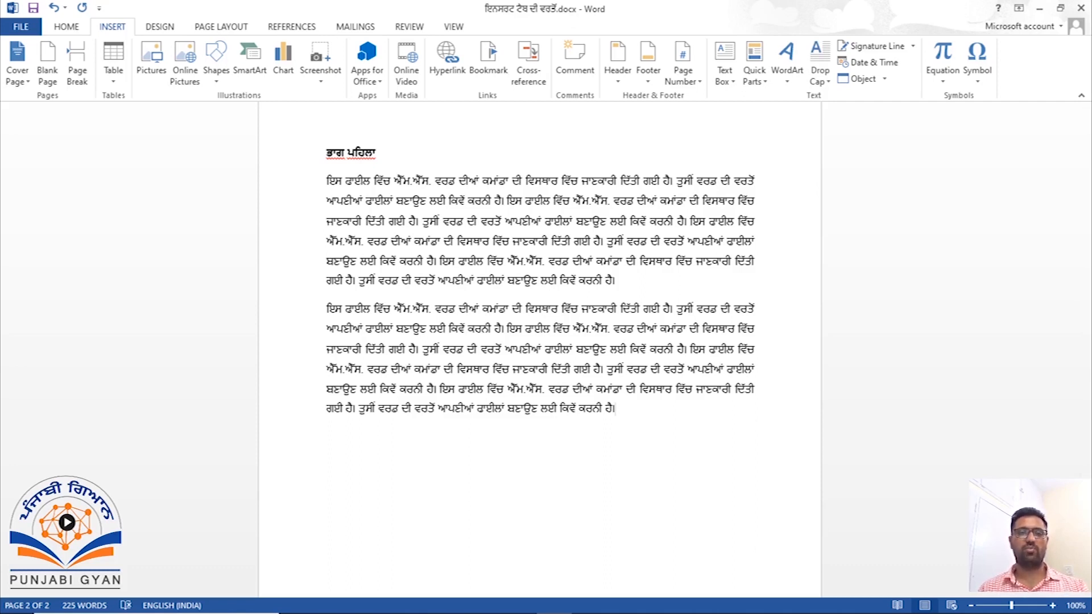
pyautogui.press('Return')
pyautogui.press('Return')
pyautogui.press('Return')
pyautogui.press('Return')
pyautogui.press('Return')
pyautogui.press('Return')
pyautogui.press('Return')
pyautogui.press('Return')
pyautogui.press('Return')
pyautogui.press('Return')
pyautogui.press('Return')
pyautogui.press('Return')
pyautogui.press('Return')
pyautogui.press('Return')
pyautogui.press('Return')
pyautogui.press('Return')
pyautogui.press('Return')
pyautogui.press('Return')
pyautogui.press('Return')
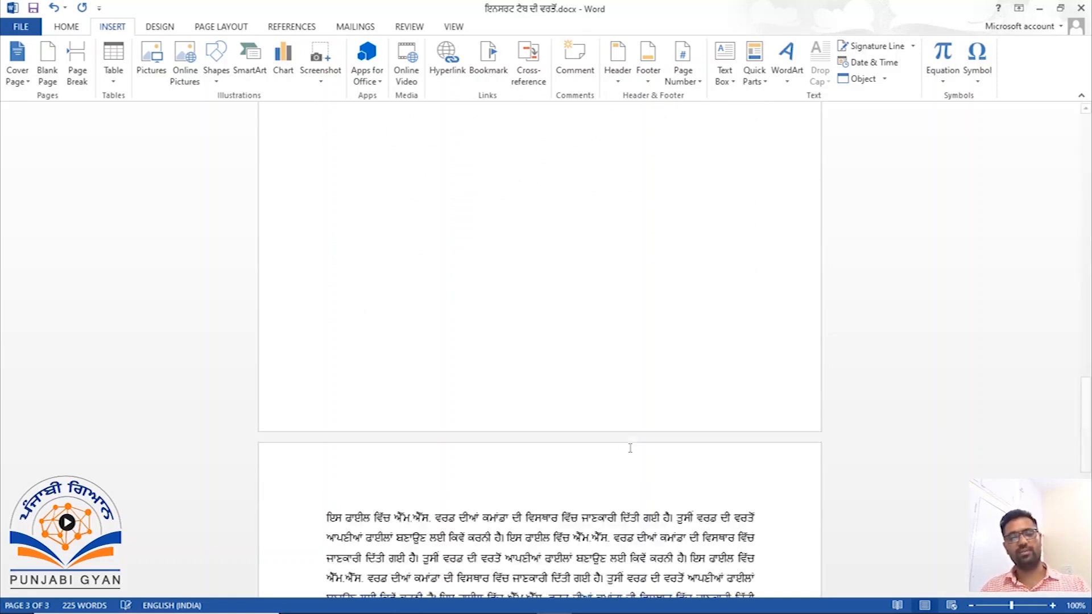
pyautogui.write('ਇਸ ਫਾਈਲ ਵਿੱਚ ਐੱਮ.ਐੱਸ. ਵਰਡ ਦੀਆਂ ਕਮਾਂਡਾ ਦੀ ਵਿਸਥਾਰ ਵਿੱਚ ਜਾਣਕਾਰੀ ਦਿੱਤੀ ਗਈ ਹੈ। ਤੁਸੀਂ ਵਰਡ ਦੀ ਵਰਤੋਂ ਆਪਣੀਆਂ ਫਾਈਲਾਂ ਬਣਾਉਣ ਲਈ ਕਿਵੇਂ ਕਰਨੀ ਹੈ। ਇਸ ਫਾਈਲ ਵਿੱਚ ਐੱਮ.ਐੱਸ. ਵਰਡ ਦੀਆਂ ਕਮਾਂਡਾ ਦੀ ਵਿਸਥਾਰ ਵਿੱਚ ਜਾਣਕਾਰੀ ਦਿੱਤੀ ਗਈ ਹੈ। ਤੁਸੀਂ ਵਰਡ ਦੀ ਵਰਤੋਂ ਆਪਣੀਆਂ ਫਾਈਲਾਂ ਬਣਾਉਣ ਲਈ ਕਿਵੇਂ ਕਰਨੀ ਹੈ। ਇਸ ਫਾਈਲ ਵਿੱਚ ਐੱਮ.ਐੱਸ. ਵਰਡ ਦੀਆਂ ਕਮਾਂਡਾ ਦੀ ਵਿਸਥਾਰ ਵਿੱਚ ਜਾਣਕਾਰੀ ਦਿੱਤੀ ਗਈ ਹੈ। ਤੁਸੀਂ ਵਰਡ ਦੀ ਵਰਤੋਂ ਆਪਣੀਆਂ ਫਾਈਲਾਂ ਬਣਾਉਣ ਲਈ ਕਿਵੇਂ ਕਰਨੀ ਹੈ। ਇਸ ਫਾਈਲ ਵਿੱਚ ਐੱਮ.ਐੱਸ. ਵਰਡ ਦੀਆਂ ਕਮਾਂਡਾ ਦੀ ਵਿਸਥਾਰ ਵਿੱਚ ਜਾਣਕਾਰੀ ਦਿੱਤੀ ਗਈ ਹੈ। ਤੁਸੀਂ ਵਰਡ ਦੀ ਵਰਤੋਂ ਆਪਣੀਆਂ ਫਾਈਲਾਂ ਬਣਾਉਣ ਲਈ ਕਿਵੇਂ ਕਰਨੀ ਹੈ।')
# Add the heading "ਭਾਗ ਦੂਜਾ" in bold above the paragraph on the third page
pyautogui.click(324, 441)
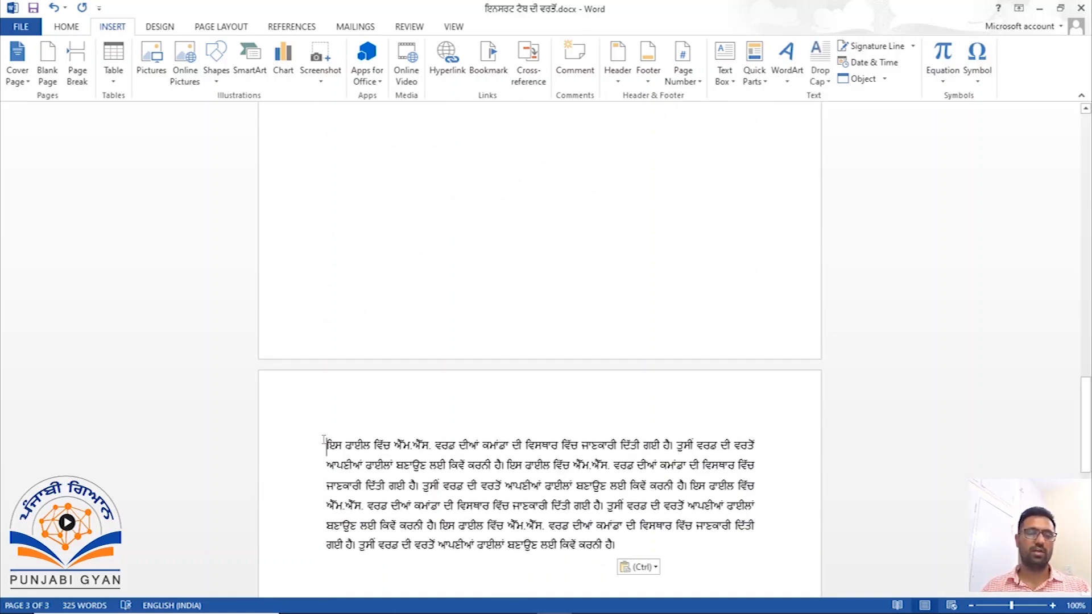
pyautogui.press('Return')
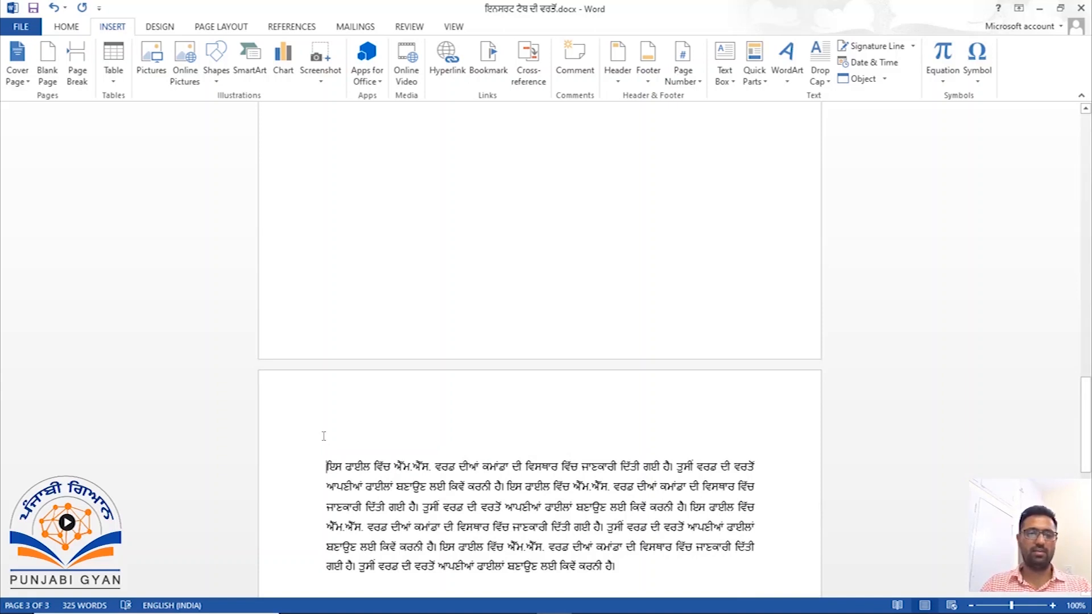
pyautogui.click(324, 437)
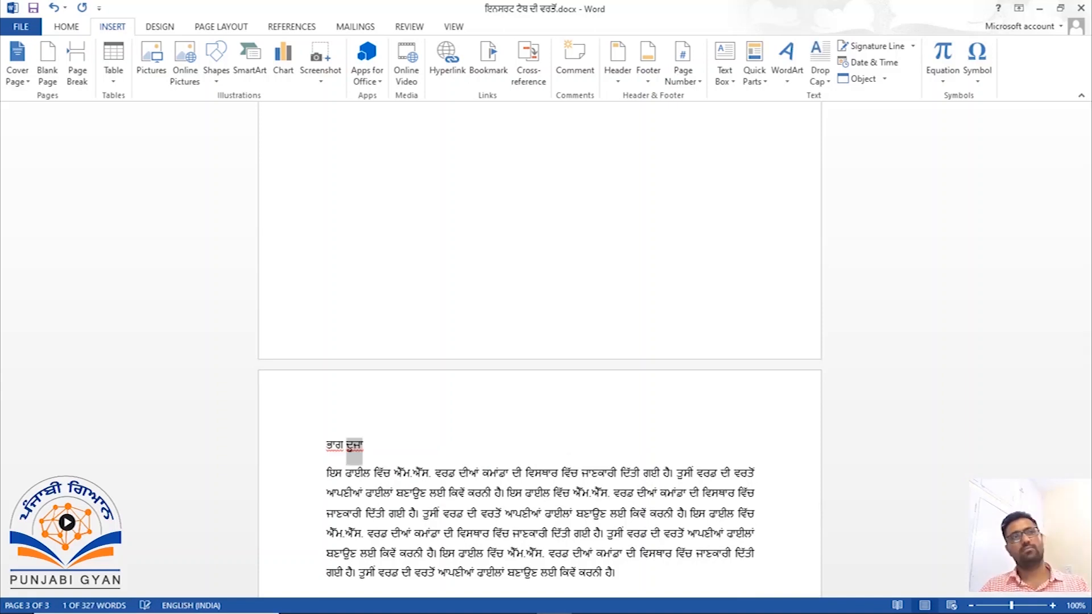
pyautogui.hotkey('shift', 'Left')
pyautogui.hotkey('shift', 'Left')
pyautogui.hotkey('shift', 'Left')
pyautogui.hotkey('shift', 'Left')
pyautogui.hotkey('shift', 'Left')
pyautogui.hotkey('shift', 'Left')
pyautogui.hotkey('shift', 'Right')
pyautogui.hotkey('ctrl', 'b')
pyautogui.press('Down')
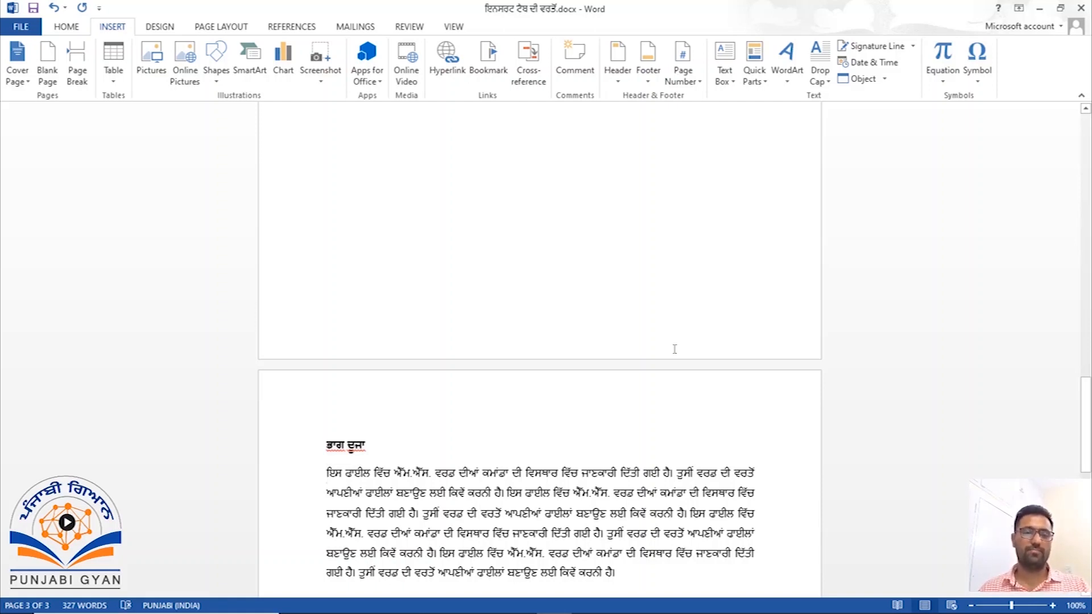
# Paste another copy of the paragraph below the one under the "ਭਾਗ ਦੂਜਾ" heading
pyautogui.scroll(2, 651, 344)
pyautogui.scroll(6, 651, 346)
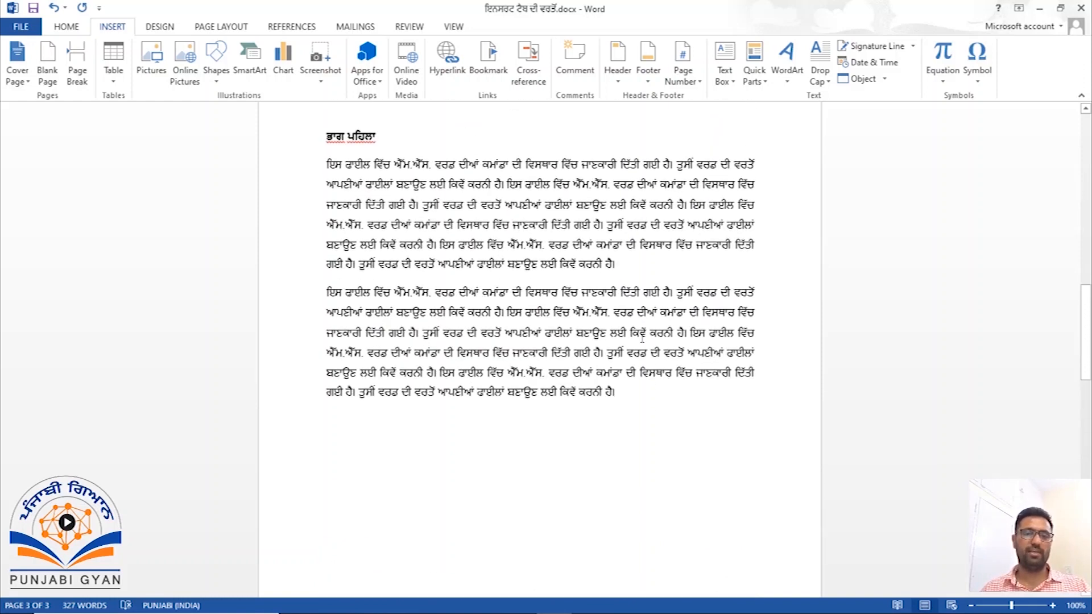
pyautogui.click(689, 418)
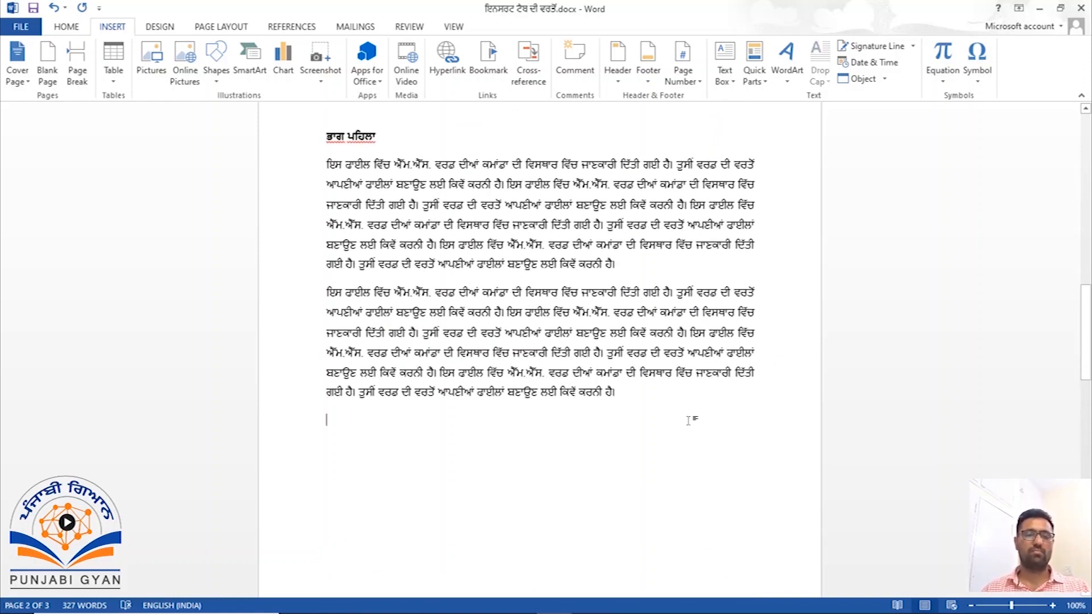
pyautogui.scroll(-10, 676, 429)
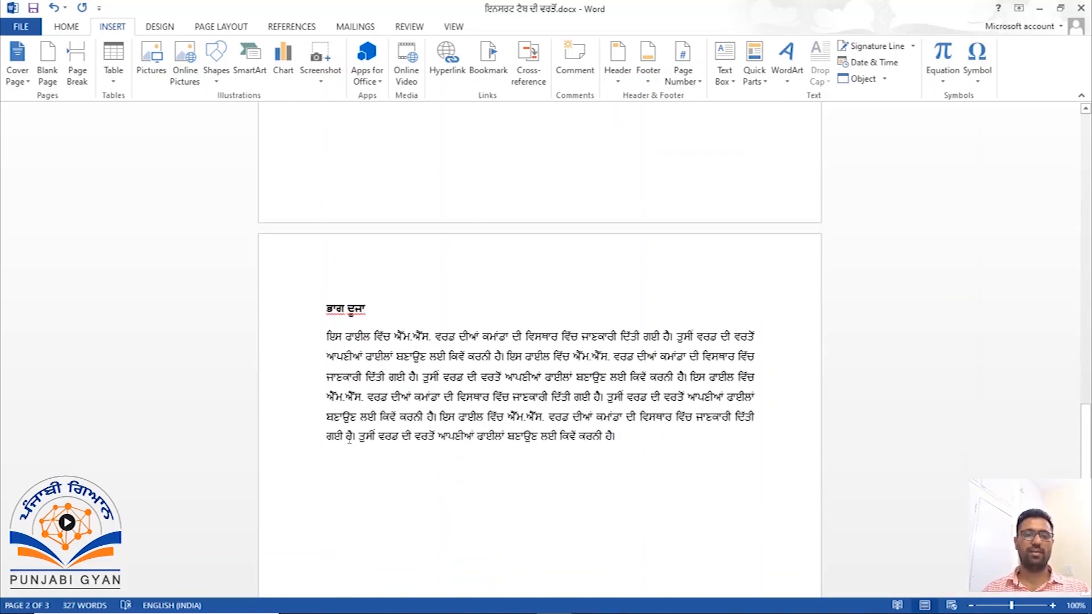
pyautogui.click(625, 440)
pyautogui.press('Return')
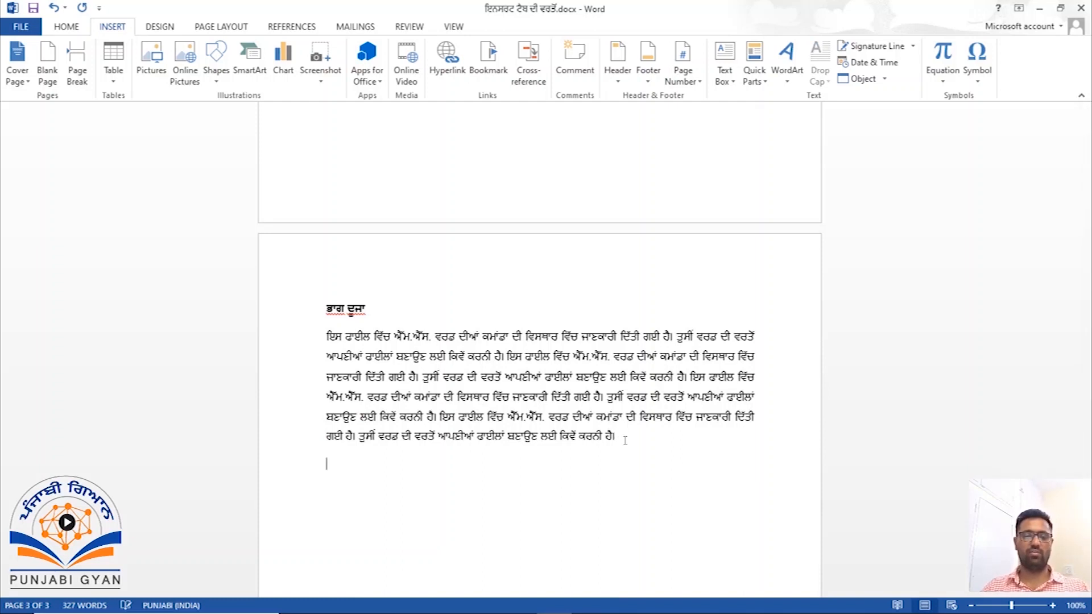
pyautogui.hotkey('ctrl', 'v')
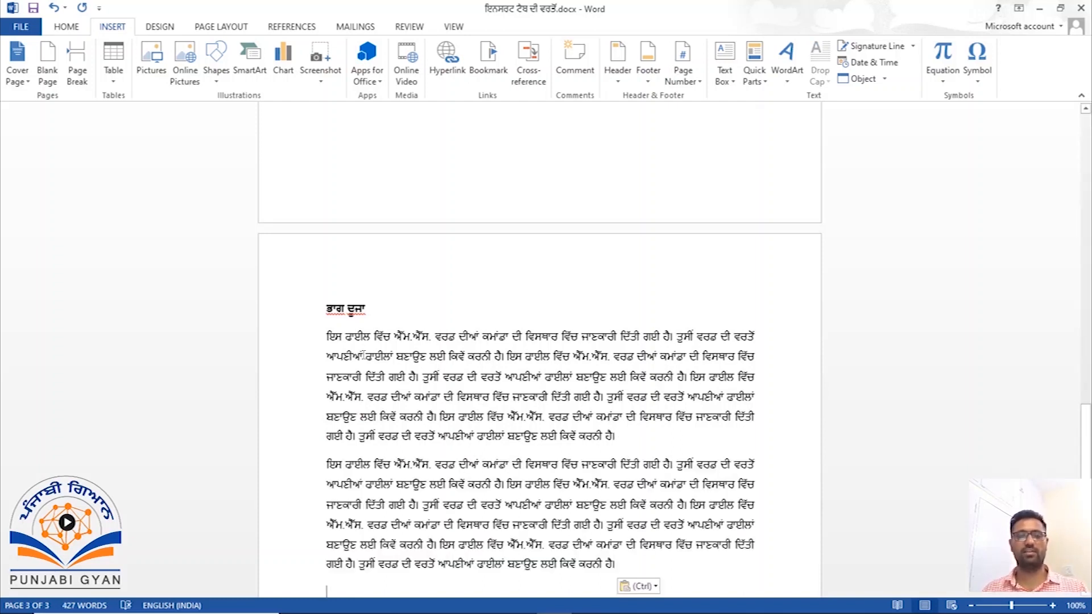
# Paste another copy of the paragraph on a new line after the existing text under "ਭਾਗ ਪਹਿਲਾ"
pyautogui.scroll(10, 352, 346)
pyautogui.click(662, 399)
pyautogui.press('Return')
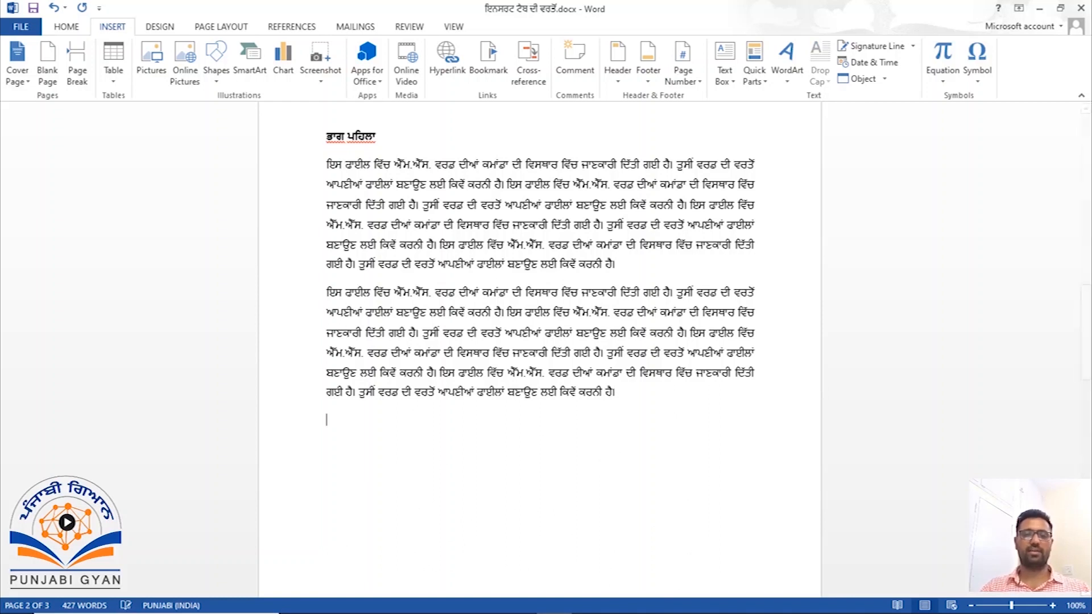
pyautogui.write('ਇਸ ਫਾਈਲ ਵਿੱਚ ਐੱਮ.ਐੱਸ. ਵਰਡ ਦੀਆਂ ਕਮਾਂਡਾ ਦੀ ਵਿਸਥਾਰ ਵਿੱਚ ਜਾਣਕਾਰੀ ਦਿੱਤੀ ਗਈ ਹੈ। ਤੁਸੀਂ ਵਰਡ ਦੀ ਵਰਤੋਂ ਆਪਣੀਆਂ ਫਾਈਲਾਂ ਬਣਾਉਣ ਲਈ ਕਿਵੇਂ ਕਰਨੀ ਹੈ। ਇਸ ਫਾਈਲ ਵਿੱਚ ਐੱਮ.ਐੱਸ. ਵਰਡ ਦੀਆਂ ਕਮਾਂਡਾ ਦੀ ਵਿਸਥਾਰ ਵਿੱਚ ਜਾਣਕਾਰੀ ਦਿੱਤੀ ਗਈ ਹੈ। ਤੁਸੀਂ ਵਰਡ ਦੀ ਵਰਤੋਂ ਆਪਣੀਆਂ ਫਾਈਲਾਂ ਬਣਾਉਣ ਲਈ ਕਿਵੇਂ ਕਰਨੀ ਹੈ। ਇਸ ਫਾਈਲ ਵਿੱਚ ਐੱਮ.ਐੱਸ. ਵਰਡ ਦੀਆਂ ਕਮਾਂਡਾ ਦੀ ਵਿਸਥਾਰ ਵਿੱਚ ਜਾਣਕਾਰੀ ਦਿੱਤੀ ਗਈ ਹੈ। ਤੁਸੀਂ ਵਰਡ ਦੀ ਵਰਤੋਂ ਆਪਣੀਆਂ ਫਾਈਲਾਂ ਬਣਾਉਣ ਲਈ ਕਿਵੇਂ ਕਰਨੀ ਹੈ। ਇਸ ਫਾਈਲ ਵਿੱਚ ਐੱਮ.ਐੱਸ. ਵਰਡ ਦੀਆਂ ਕਮਾਂਡਾ ਦੀ ਵਿਸਥਾਰ ਵਿੱਚ ਜਾਣਕਾਰੀ ਦਿੱਤੀ ਗਈ ਹੈ। ਤੁਸੀਂ ਵਰਡ ਦੀ ਵਰਤੋਂ ਆਪਣੀਆਂ ਫਾਈਲਾਂ ਬਣਾਉਣ ਲਈ ਕਿਵੇਂ ਕਰਨੀ ਹੈ।')
# Delete the blank lines above the "ਭਾਗ ਦੂਜਾ" heading so it starts at the top of the third page
pyautogui.scroll(-7, 662, 397)
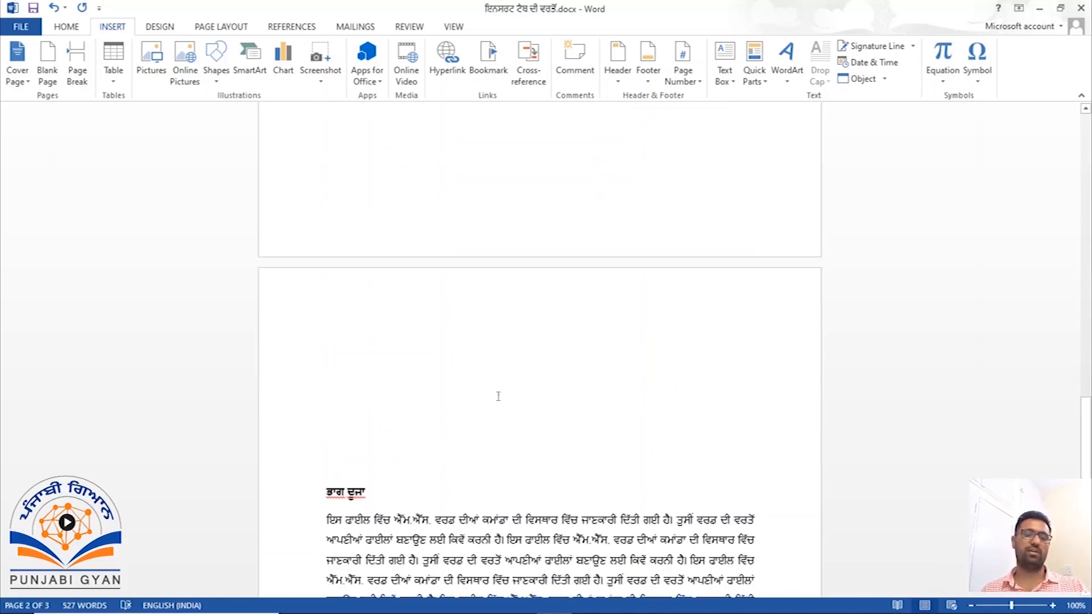
pyautogui.scroll(2, 444, 417)
pyautogui.scroll(7, 443, 416)
pyautogui.scroll(-9, 446, 510)
pyautogui.scroll(11, 598, 302)
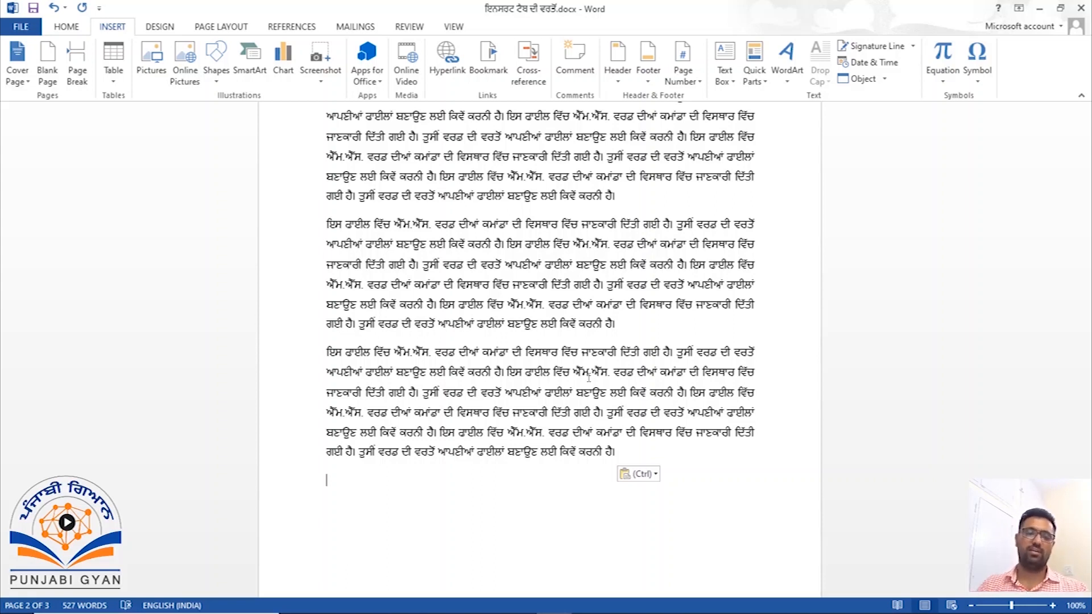
pyautogui.scroll(-8, 478, 478)
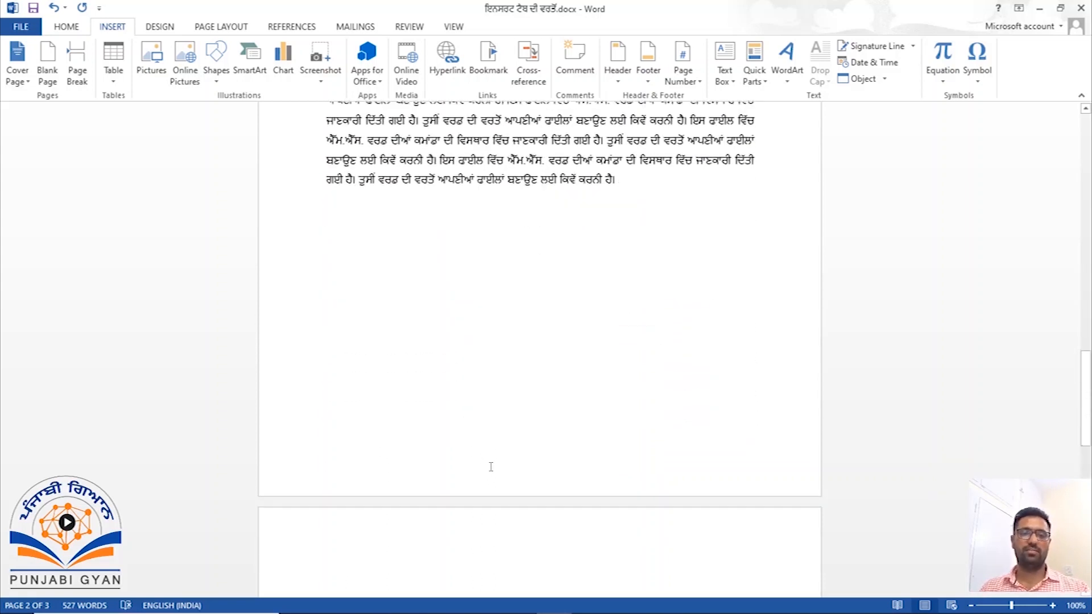
pyautogui.click(322, 528)
pyautogui.press('BackSpace')
pyautogui.press('BackSpace')
pyautogui.press('BackSpace')
pyautogui.press('BackSpace')
pyautogui.press('BackSpace')
pyautogui.press('BackSpace')
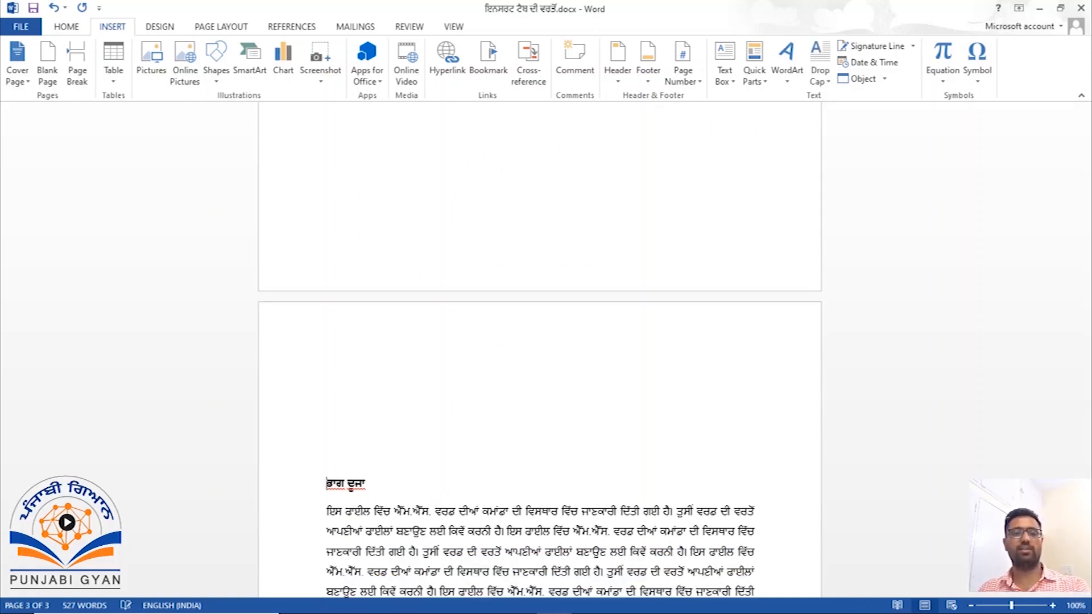
pyautogui.press('BackSpace')
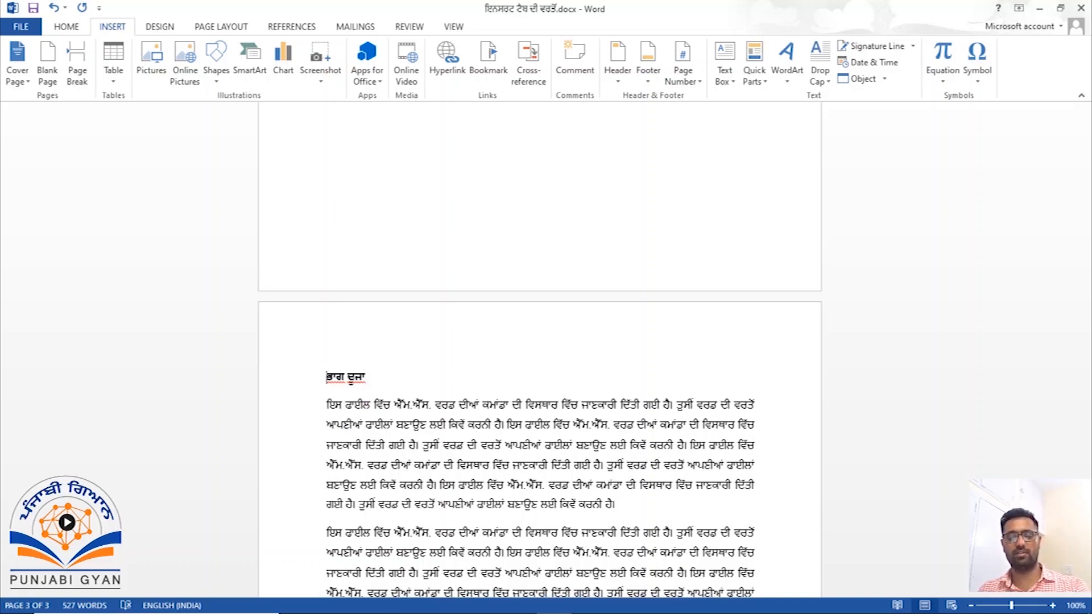
# Delete the blank lines above the "ਭਾਗ ਦੂਜਾ" heading so it sits on its own line directly below the first section's text
pyautogui.press('Up')
pyautogui.scroll(6, 374, 517)
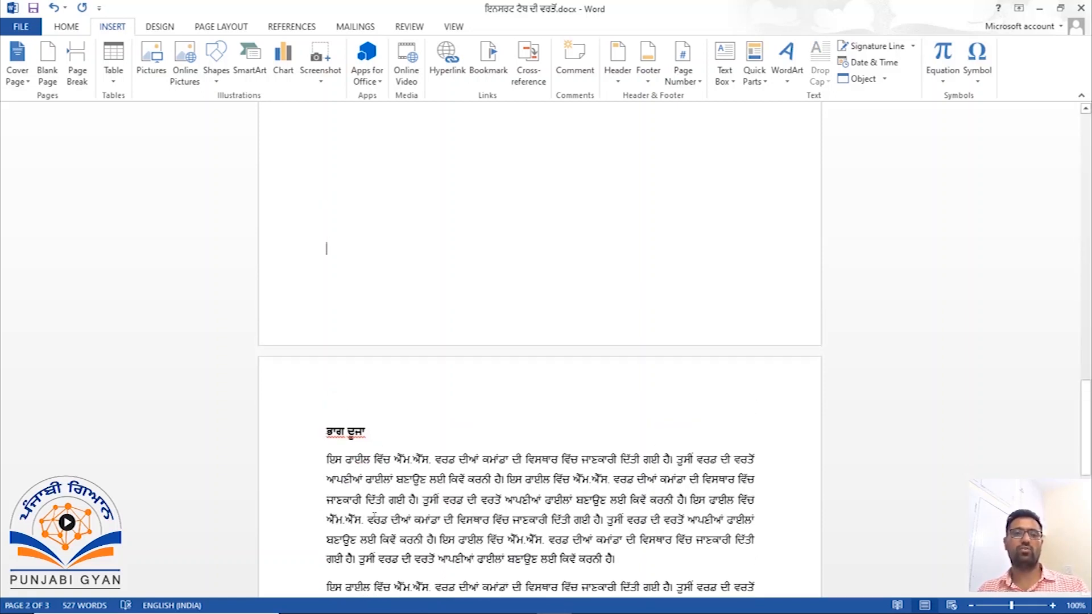
pyautogui.scroll(-6, 374, 516)
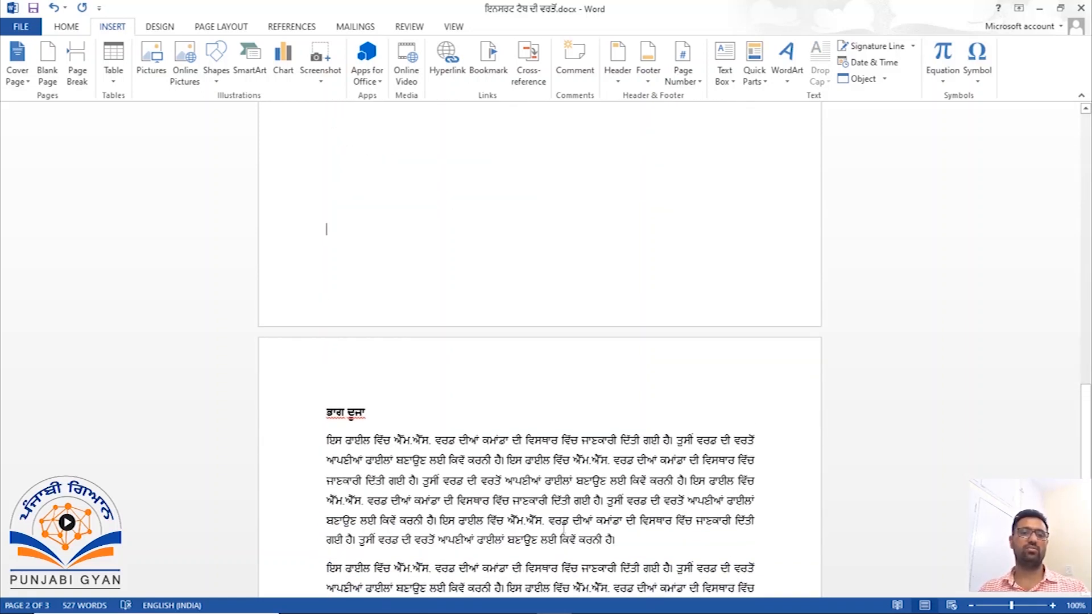
pyautogui.click(325, 413)
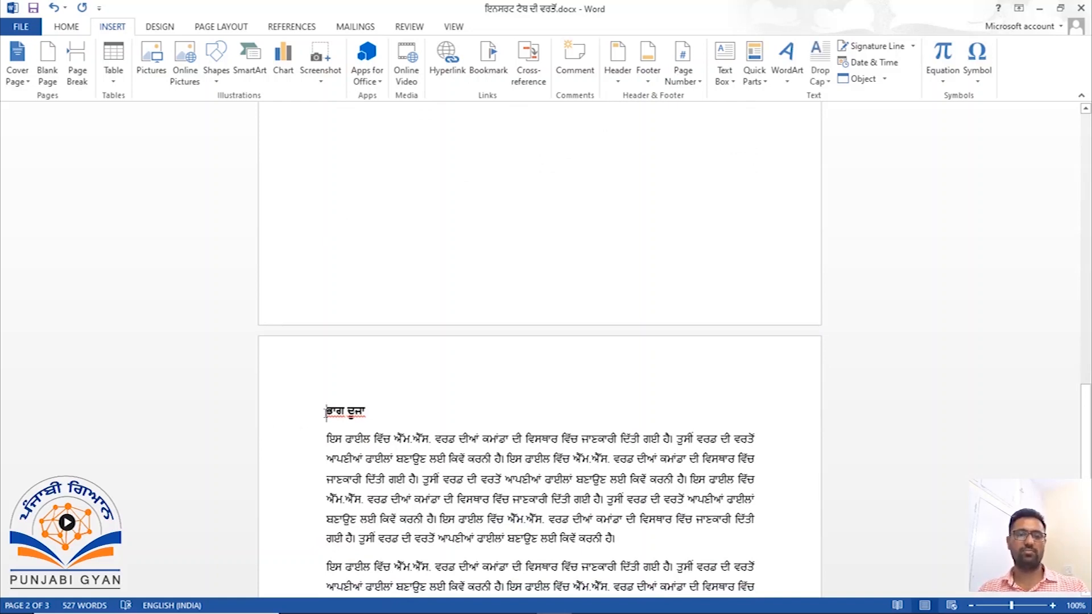
pyautogui.press('BackSpace')
pyautogui.press('BackSpace')
pyautogui.press('BackSpace')
pyautogui.press('BackSpace')
pyautogui.press('BackSpace')
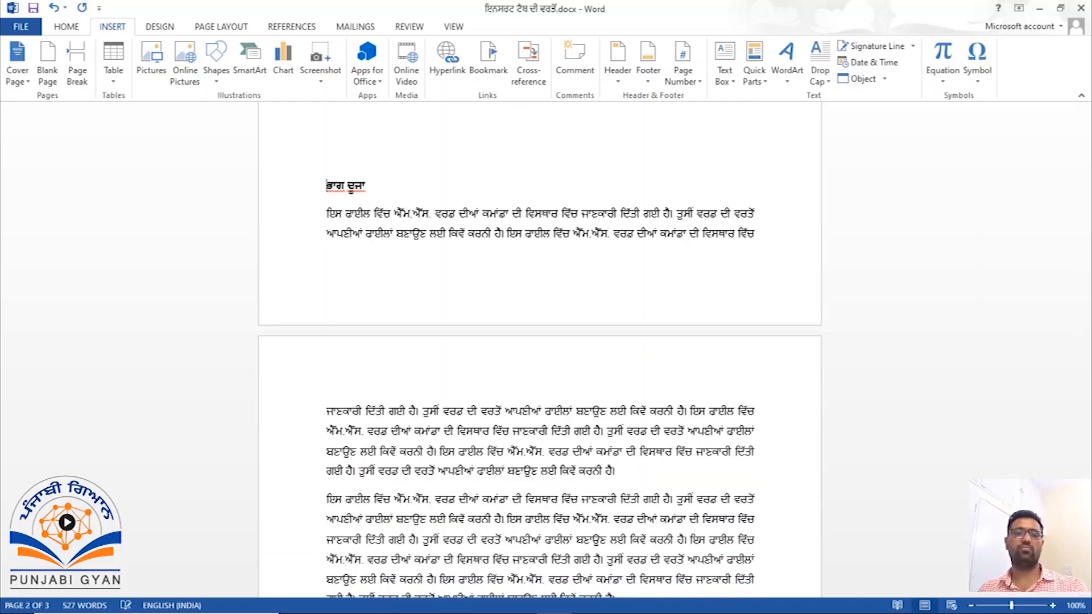
pyautogui.scroll(5, 333, 436)
pyautogui.press('BackSpace')
pyautogui.press('BackSpace')
pyautogui.press('BackSpace')
pyautogui.press('BackSpace')
pyautogui.press('BackSpace')
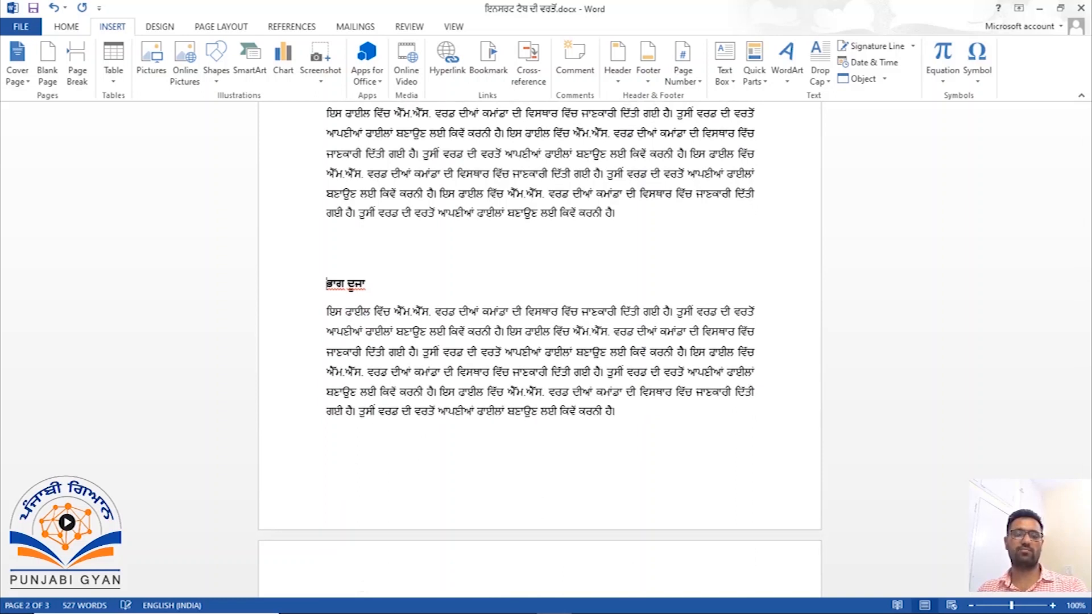
pyautogui.press('BackSpace')
pyautogui.press('BackSpace')
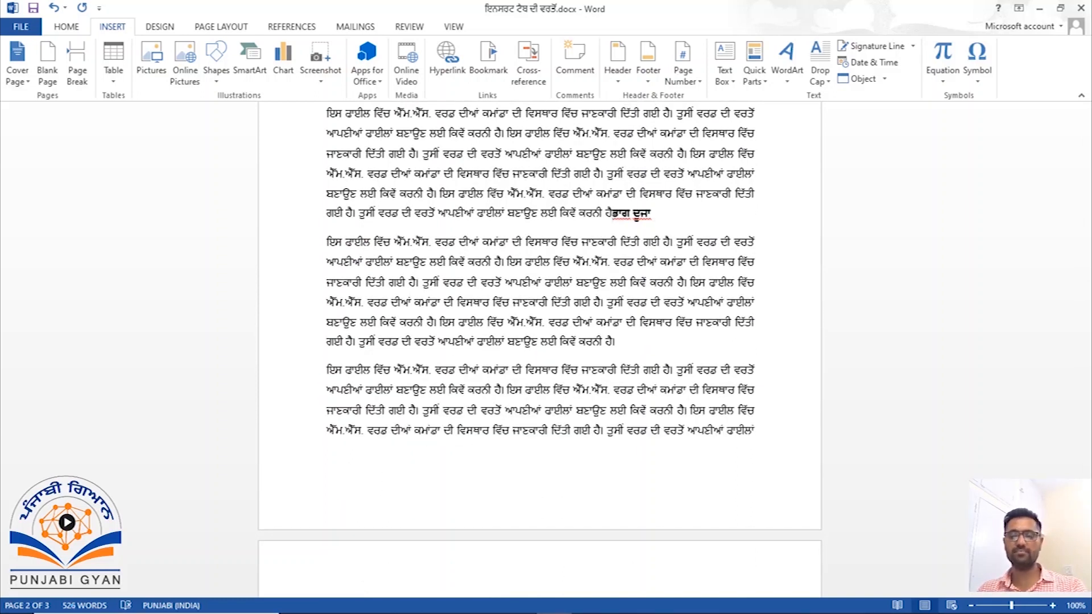
pyautogui.press('Return')
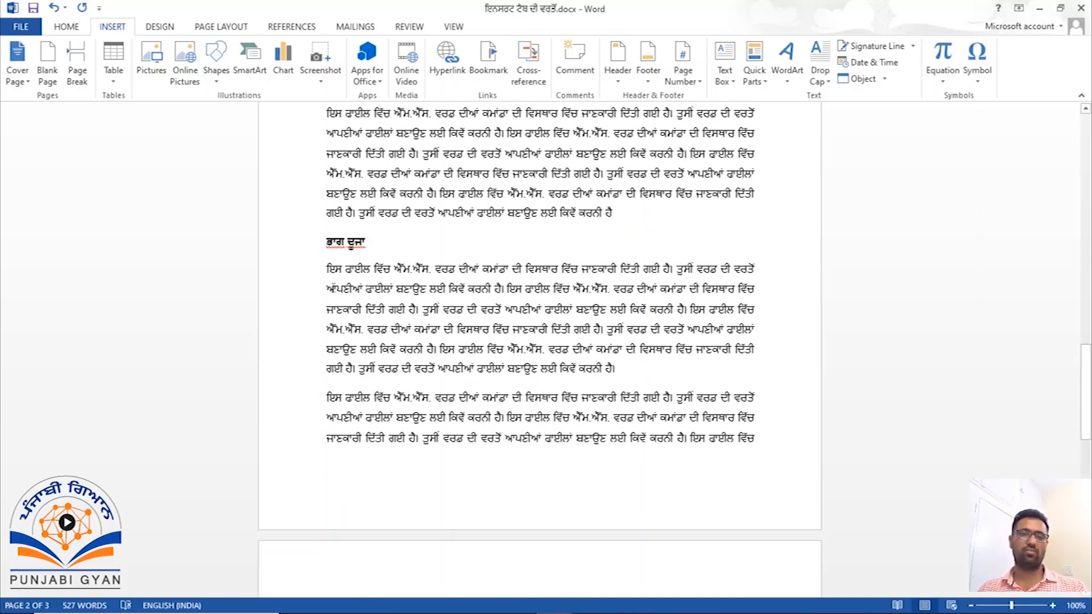
# Add the missing "।" at the end of the paragraph above the "ਭਾਗ ਦੂਜਾ" heading
pyautogui.click(665, 226)
pyautogui.hotkey('alt', 'shift')
pyautogui.write('।')
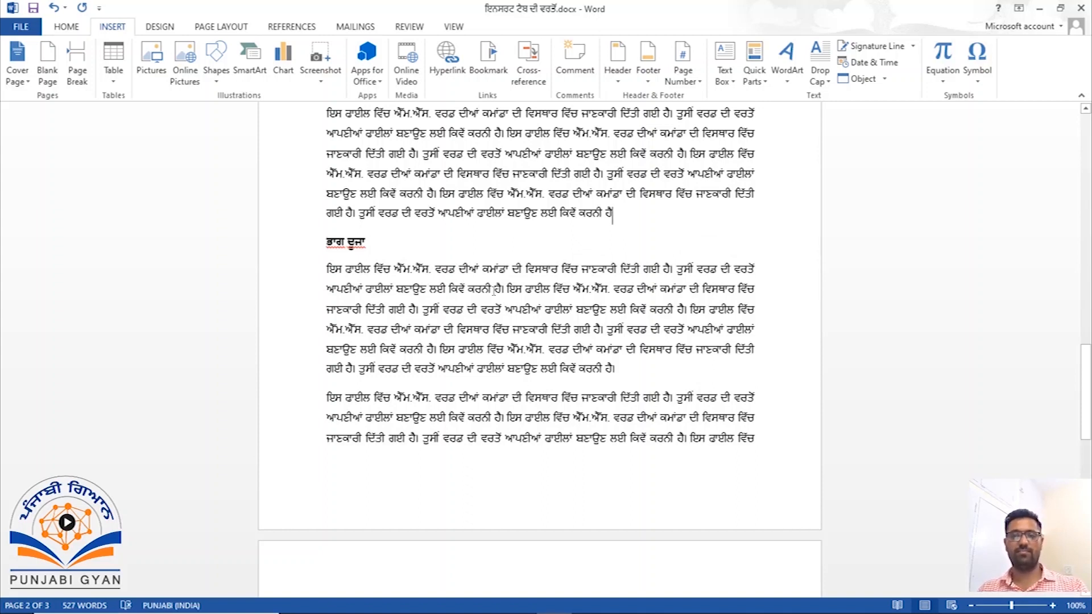
pyautogui.hotkey('alt', 'shift')
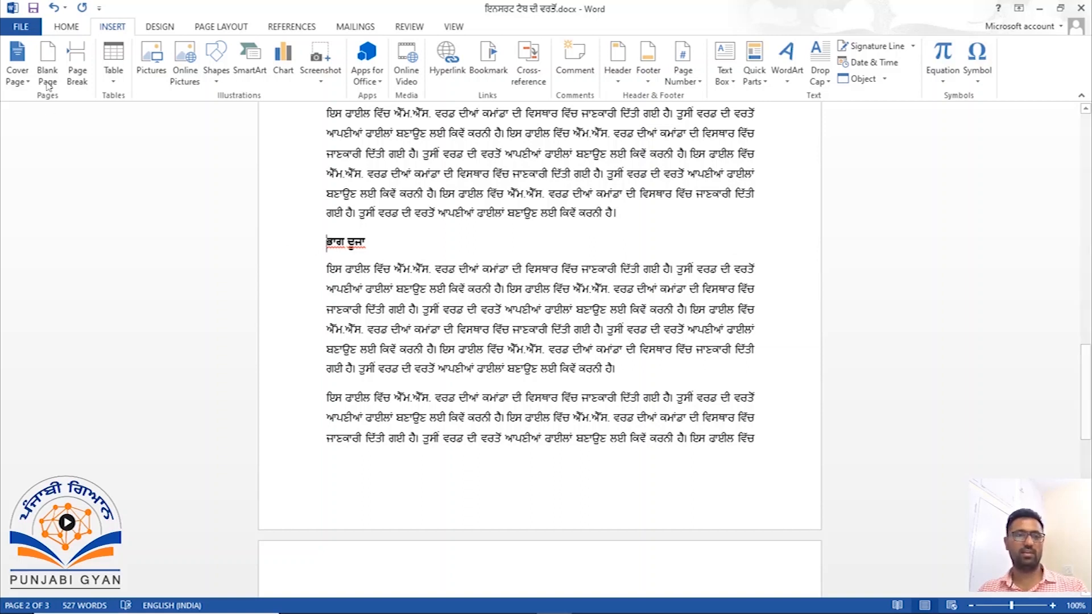
# Insert a page break before the "ਭਾਗ ਦੂਜਾ" heading and check both sides of the break
pyautogui.click(78, 73)
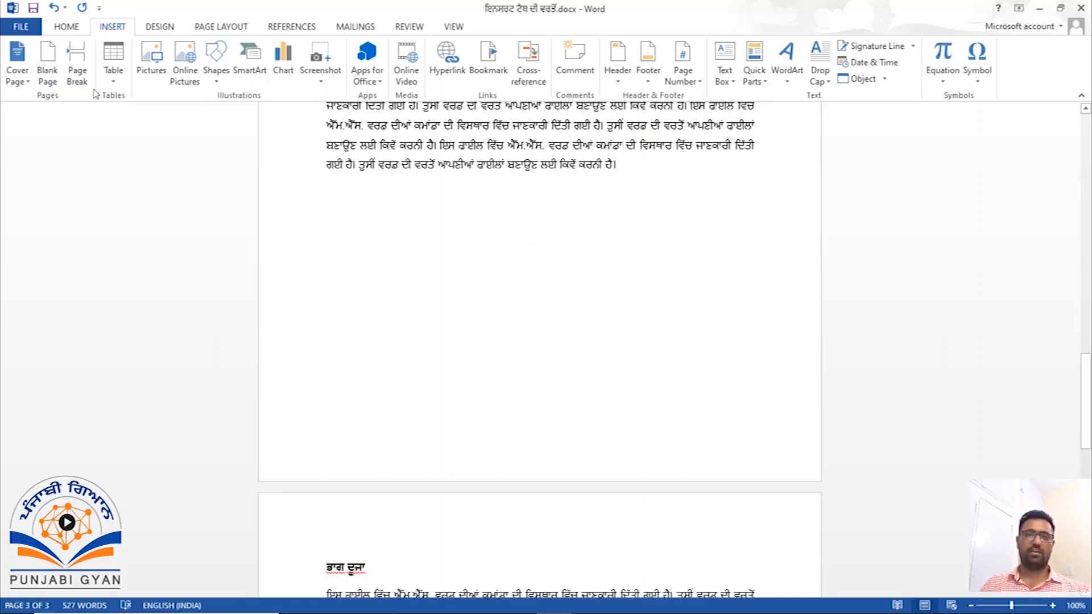
pyautogui.click(618, 165)
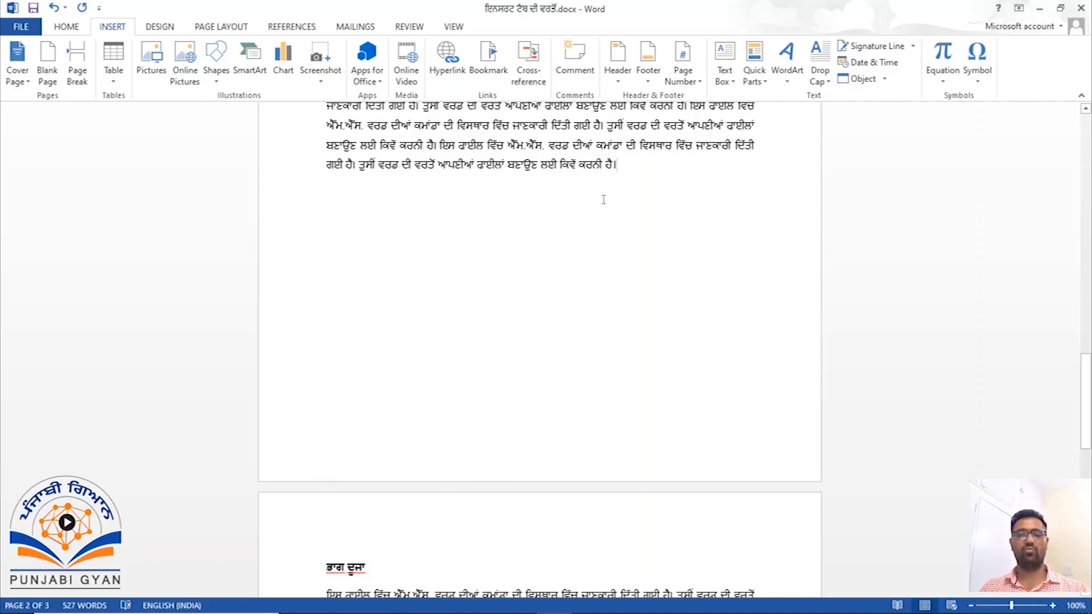
pyautogui.scroll(-2, 591, 210)
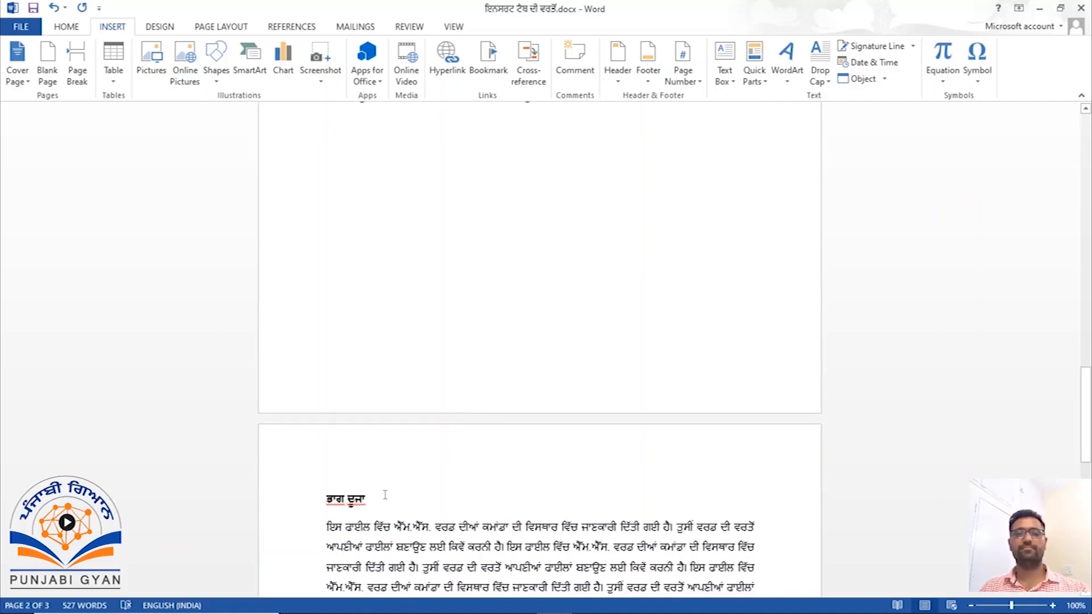
pyautogui.scroll(3, 385, 495)
pyautogui.scroll(1, 380, 455)
pyautogui.scroll(-3, 384, 381)
pyautogui.scroll(4, 364, 324)
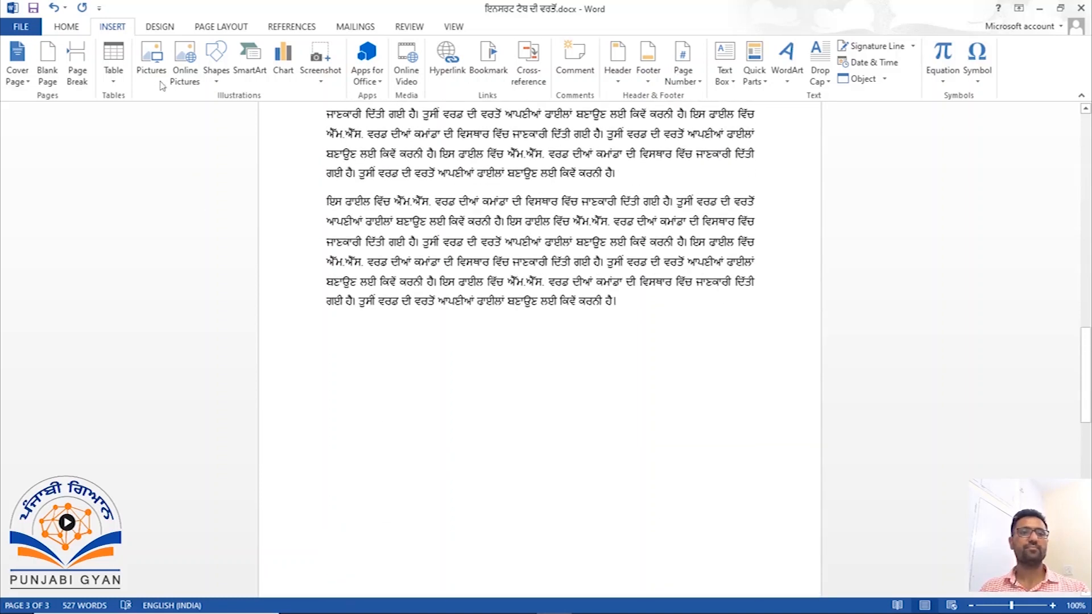
# Show the formatting marks and examine the page break mark below the first section's last paragraph
pyautogui.click(72, 29)
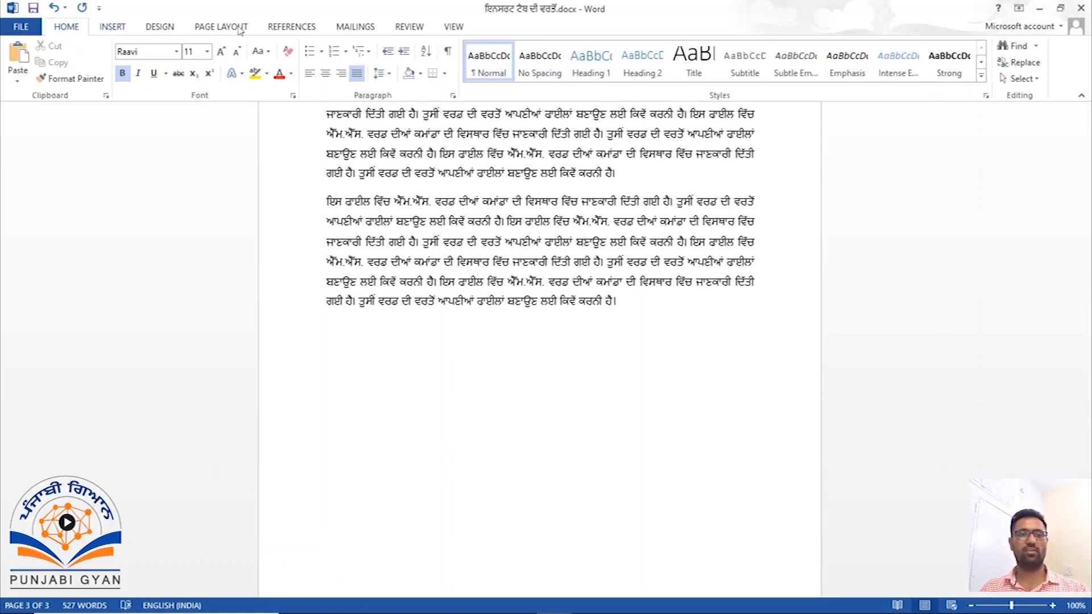
pyautogui.click(448, 51)
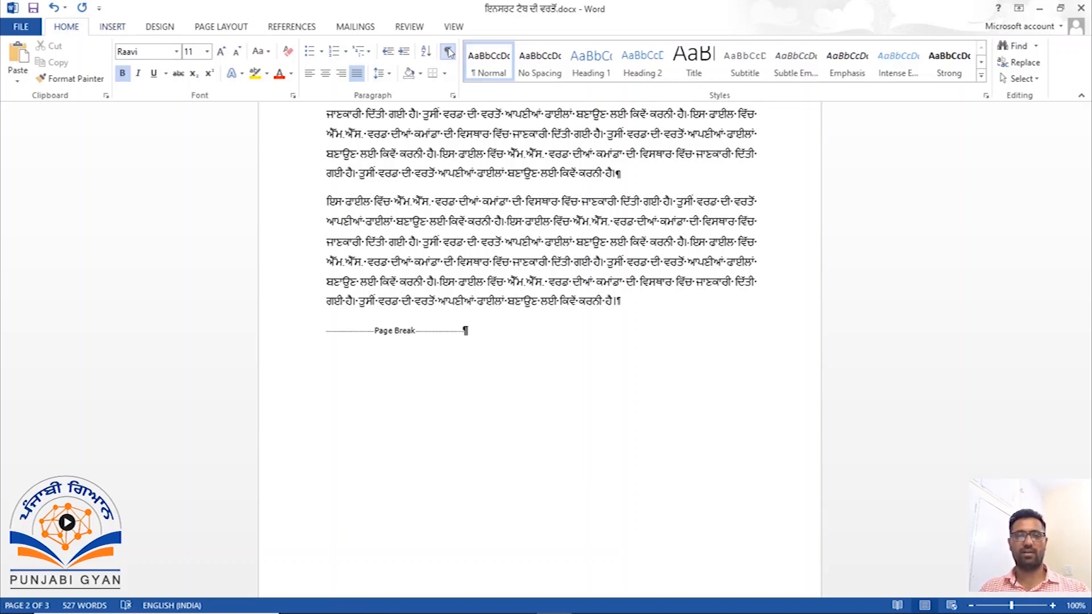
pyautogui.click(568, 334)
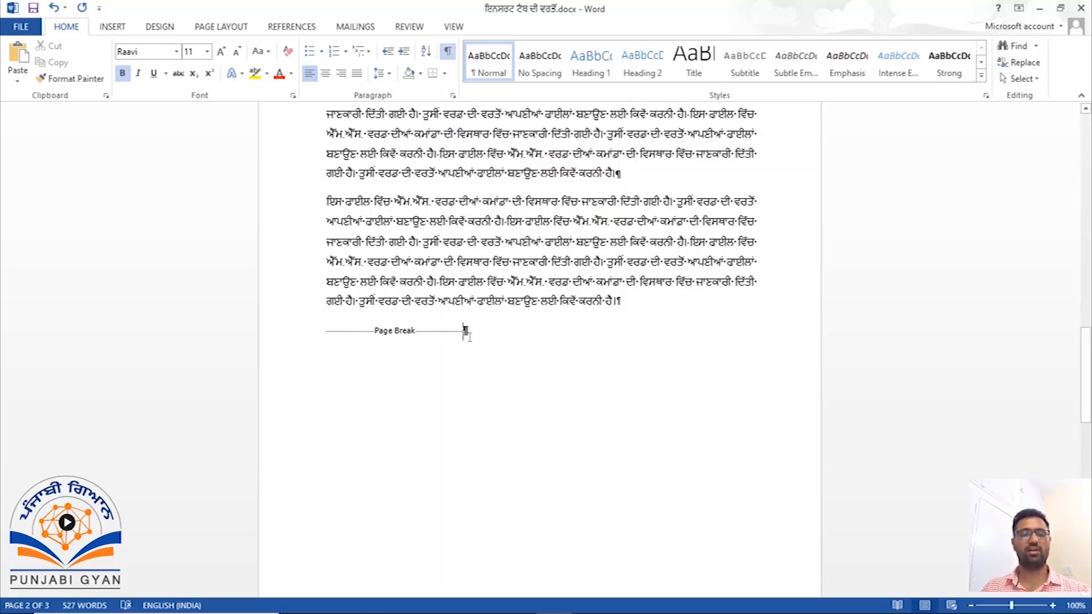
pyautogui.scroll(-1, 480, 319)
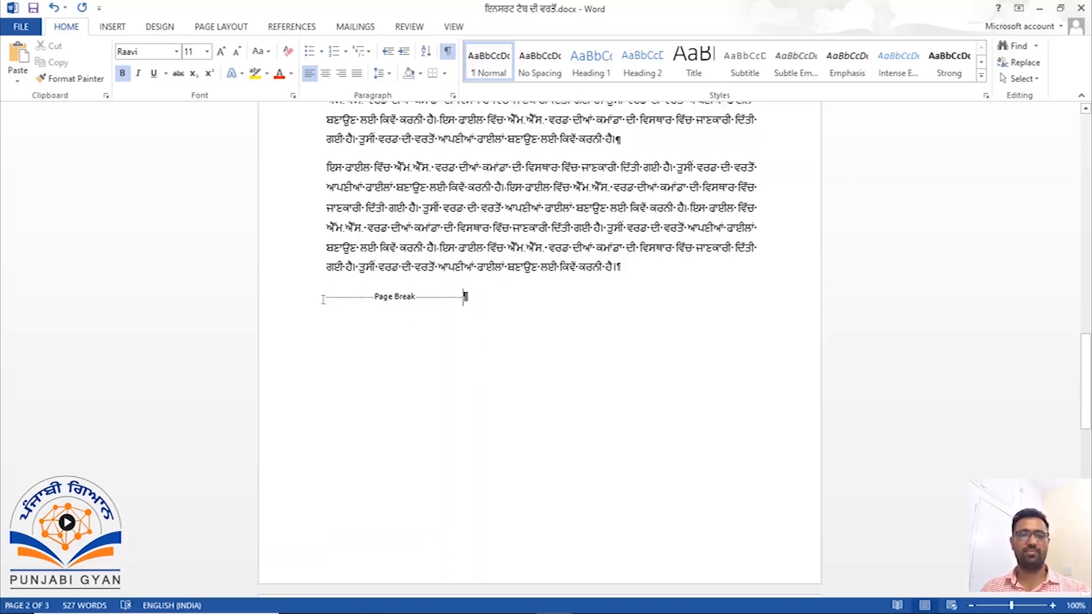
pyautogui.doubleClick(366, 296)
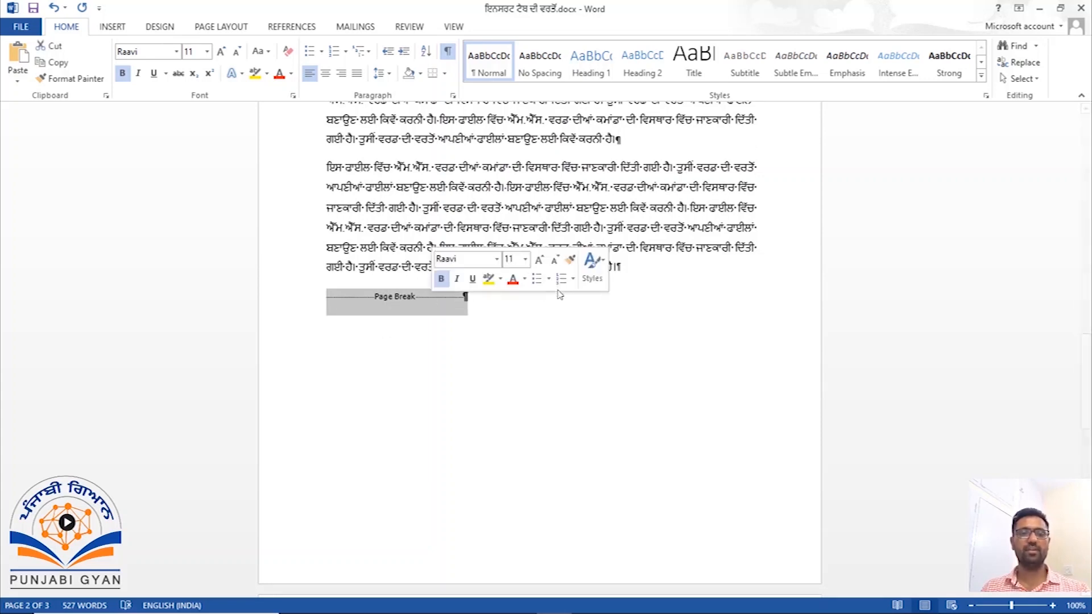
pyautogui.click(505, 305)
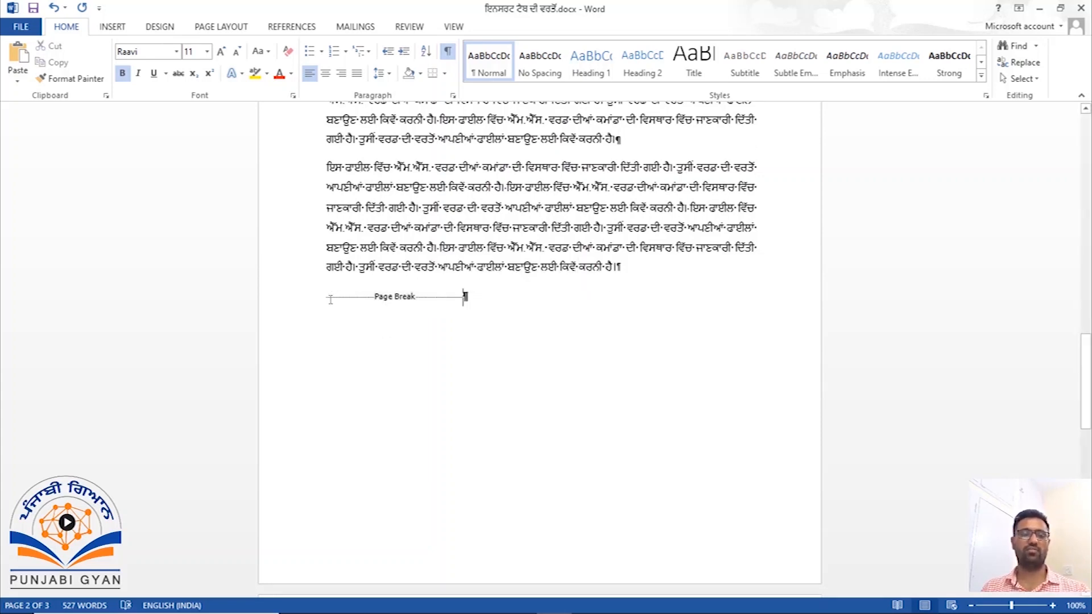
pyautogui.scroll(-3, 560, 324)
pyautogui.scroll(2, 566, 309)
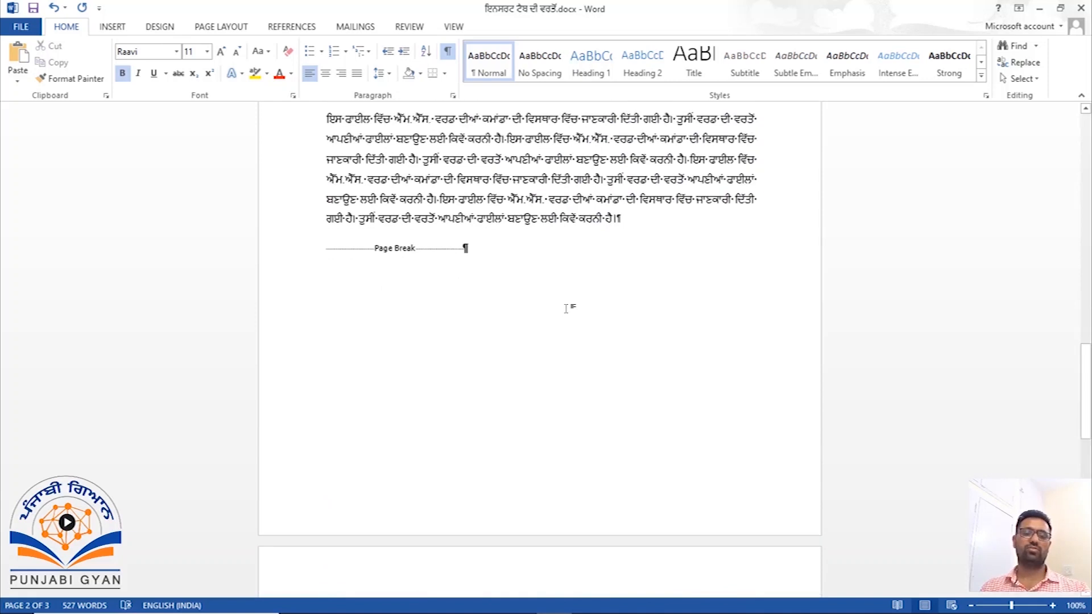
pyautogui.scroll(-3, 566, 309)
pyautogui.scroll(5, 455, 475)
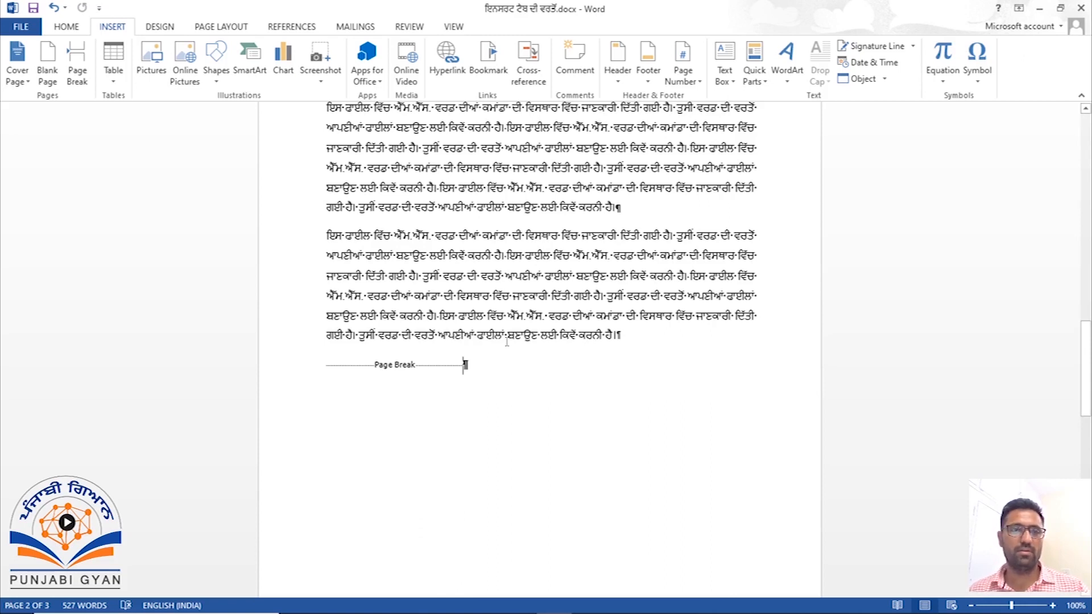
# Return to the cover page and hide the formatting marks
pyautogui.scroll(15, 523, 364)
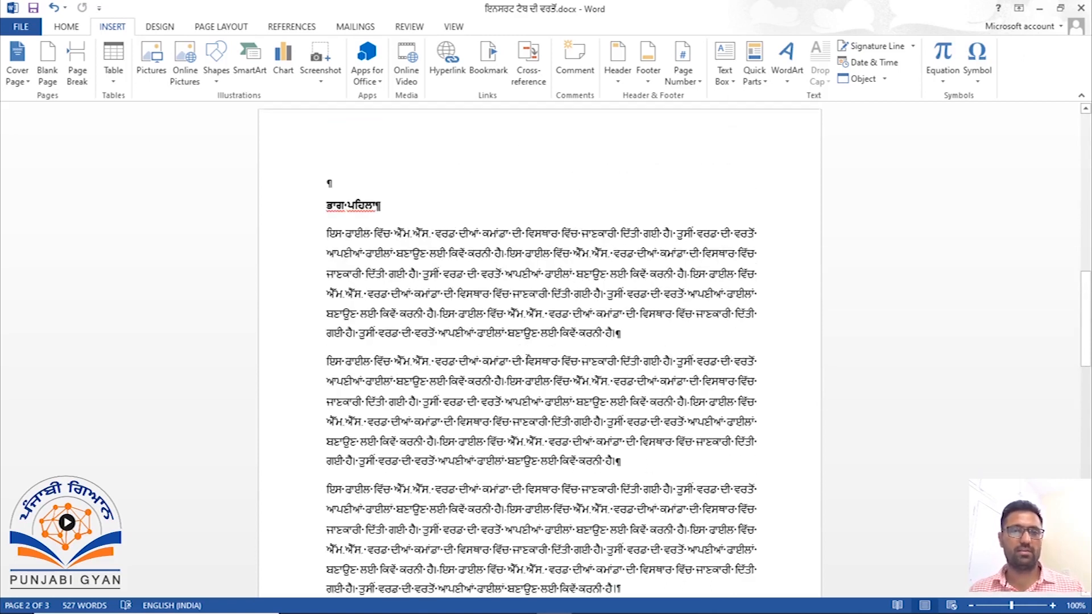
pyautogui.scroll(5, 523, 364)
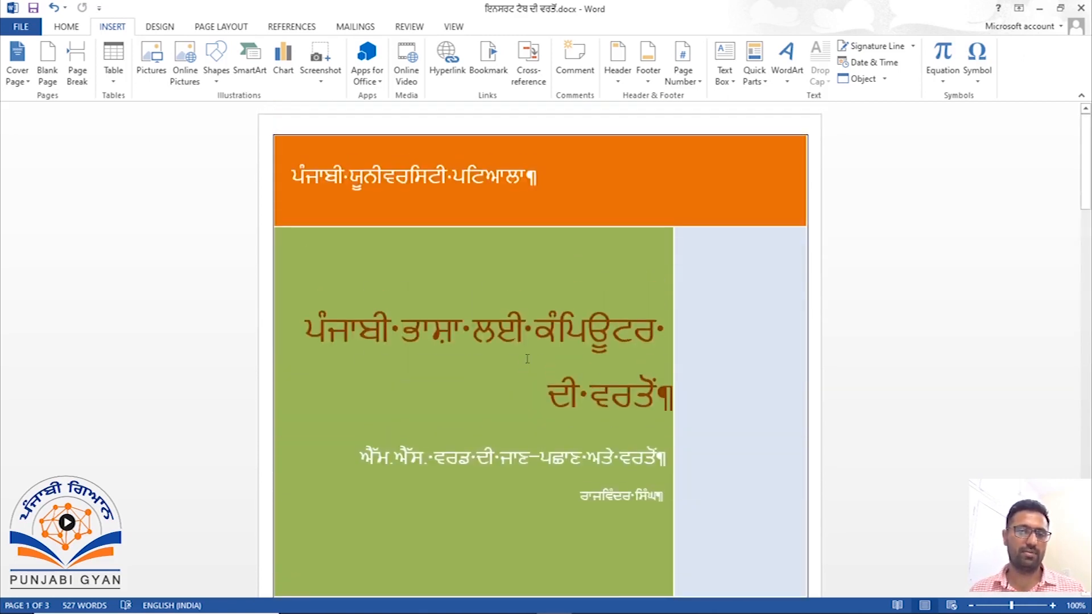
pyautogui.click(55, 26)
pyautogui.click(448, 51)
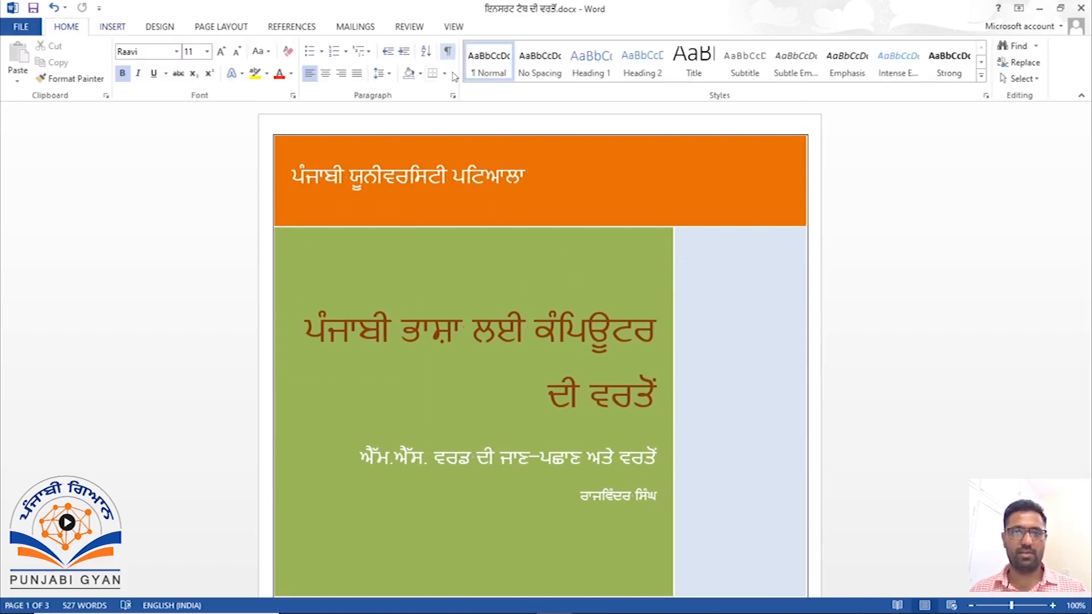
# Zoom the document out to 80% and review the cover page and the two section pages
pyautogui.scroll(-3, 656, 263)
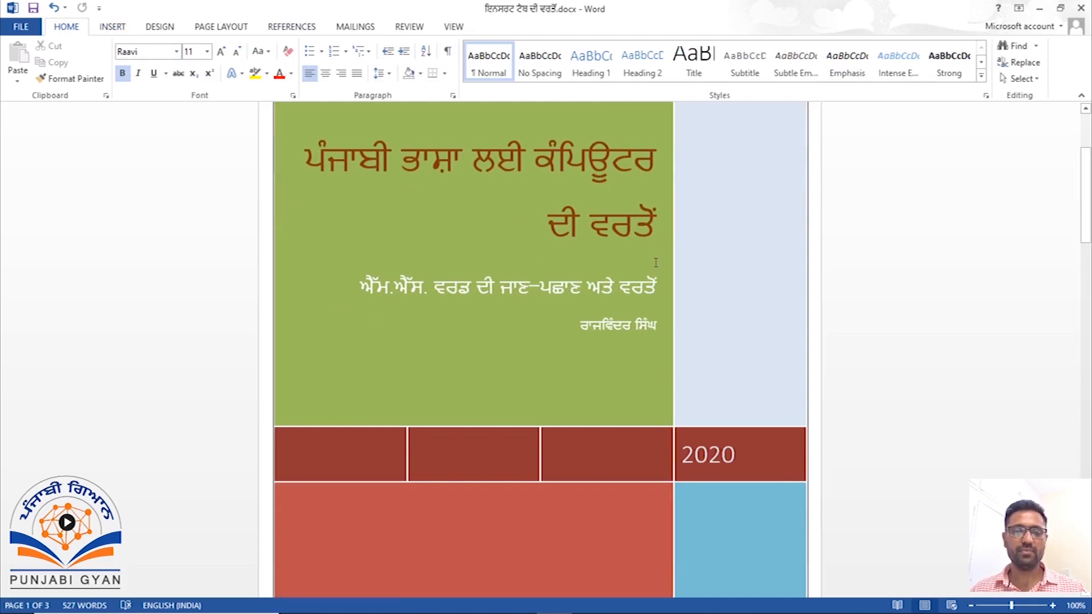
pyautogui.keyDown('ctrl'); pyautogui.scroll(-3, 656, 263); pyautogui.keyUp('ctrl')
pyautogui.keyDown('ctrl'); pyautogui.scroll(1, 655, 264); pyautogui.keyUp('ctrl')
pyautogui.scroll(3, 656, 263)
pyautogui.scroll(-1, 654, 265)
pyautogui.scroll(-12, 654, 265)
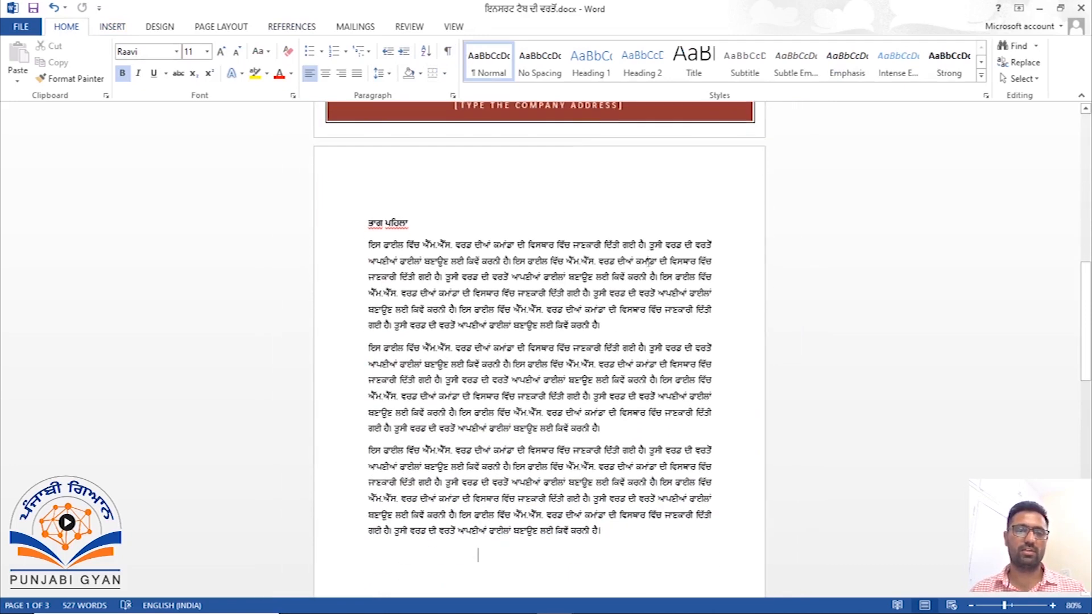
pyautogui.scroll(-10, 647, 263)
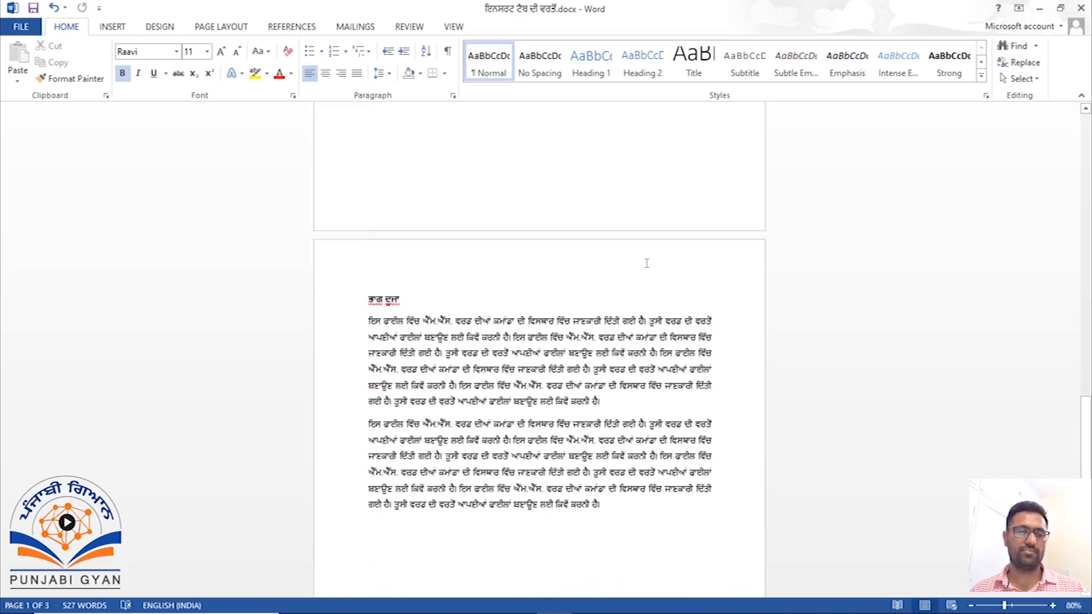
pyautogui.scroll(5, 646, 263)
pyautogui.scroll(10, 645, 263)
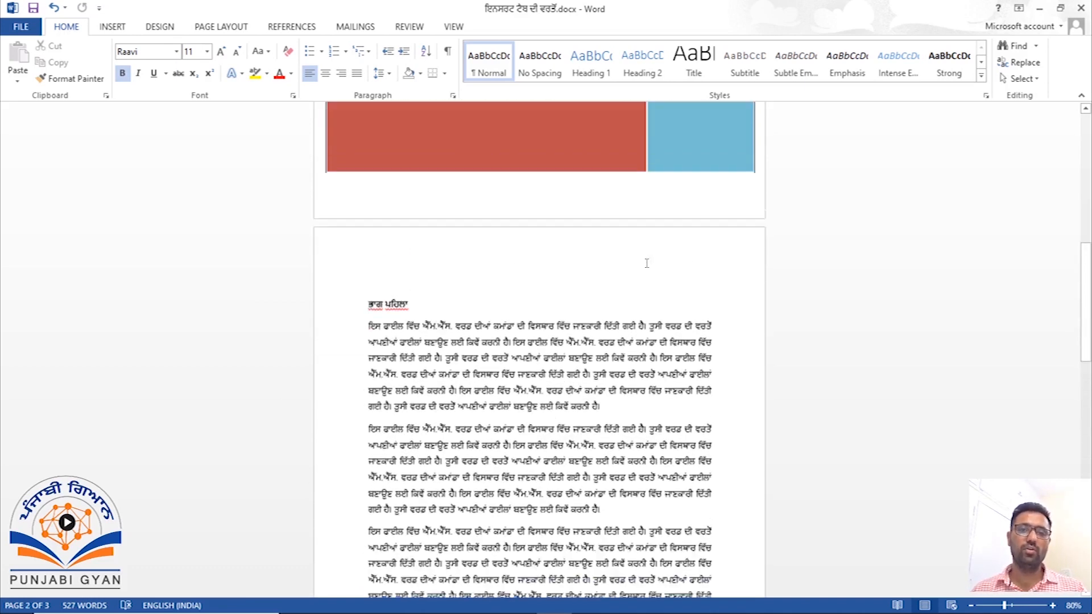
# Copy the last paragraph of the "ਭਾਗ ਪਹਿਲਾ" section and paste it on a new line below itself
pyautogui.click(514, 393)
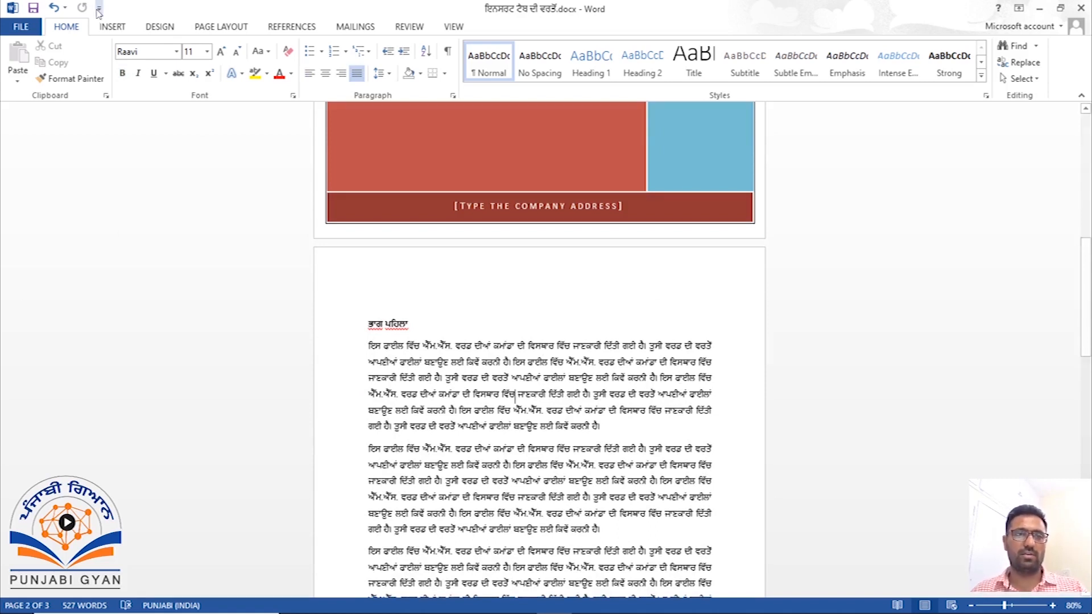
pyautogui.click(119, 27)
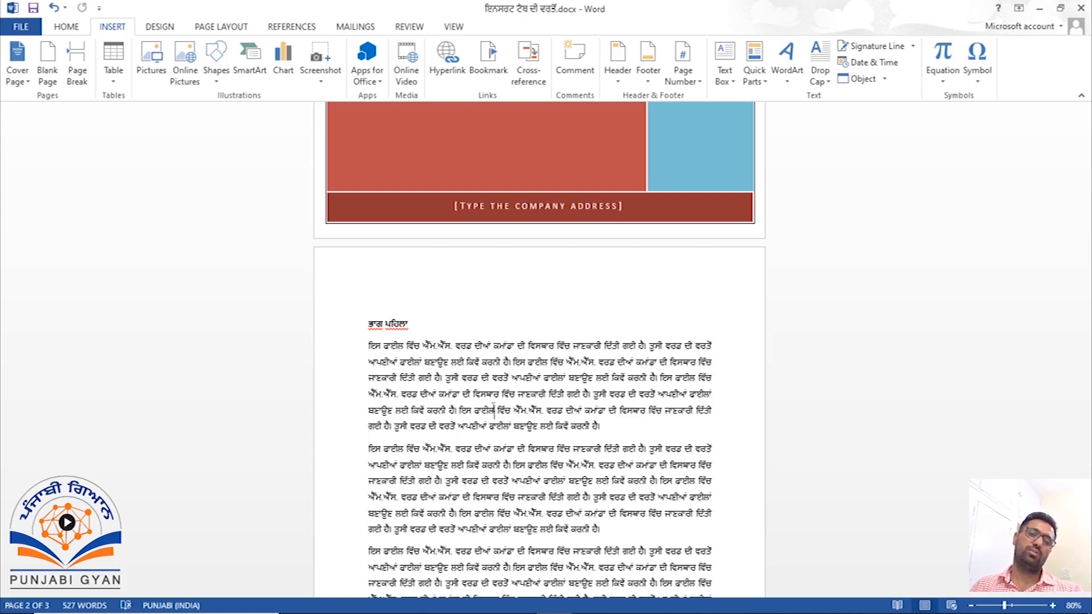
pyautogui.scroll(-4, 713, 523)
pyautogui.scroll(-6, 712, 523)
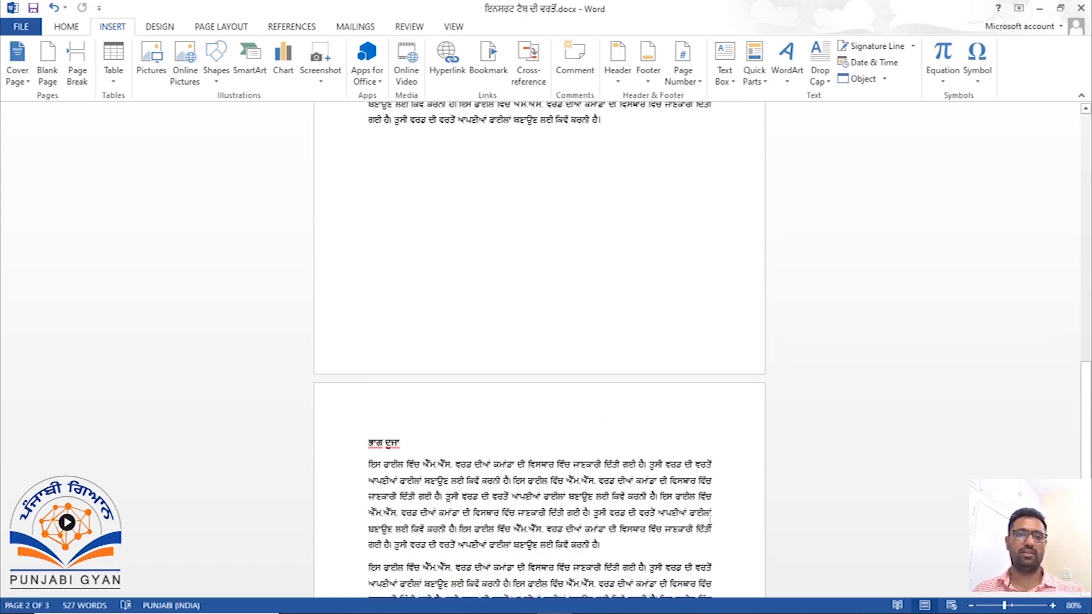
pyautogui.scroll(3, 709, 519)
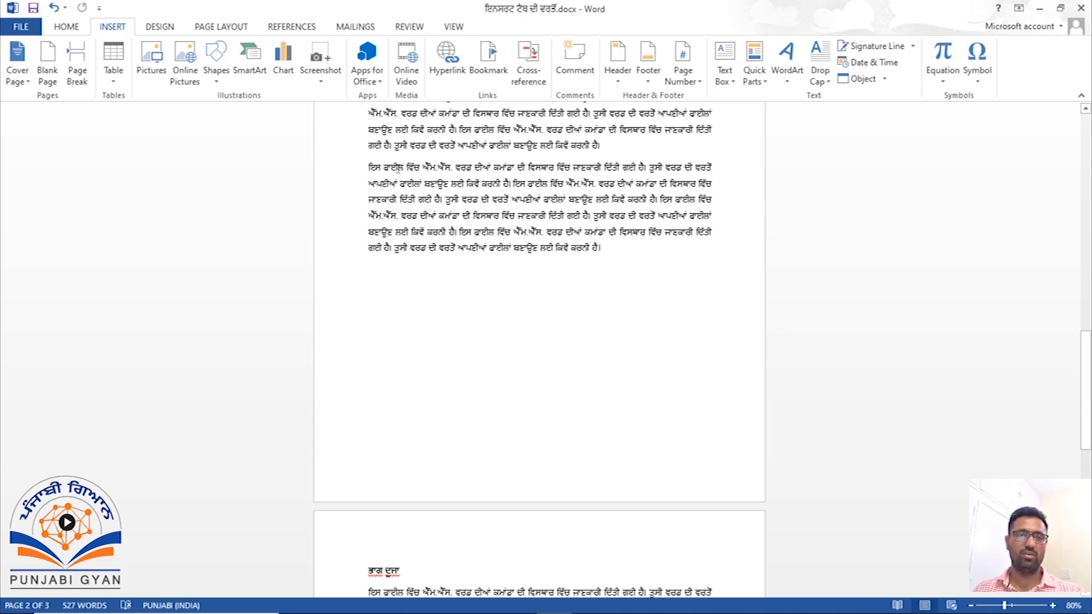
pyautogui.moveTo(369, 166); pyautogui.dragTo(614, 258)
pyautogui.hotkey('ctrl', 'c')
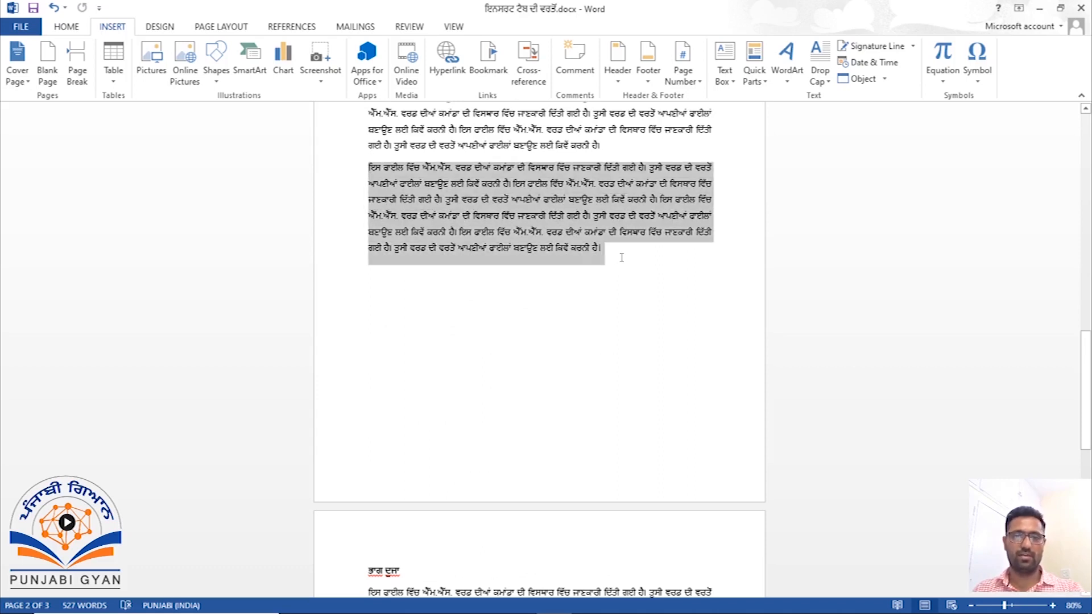
pyautogui.click(623, 255)
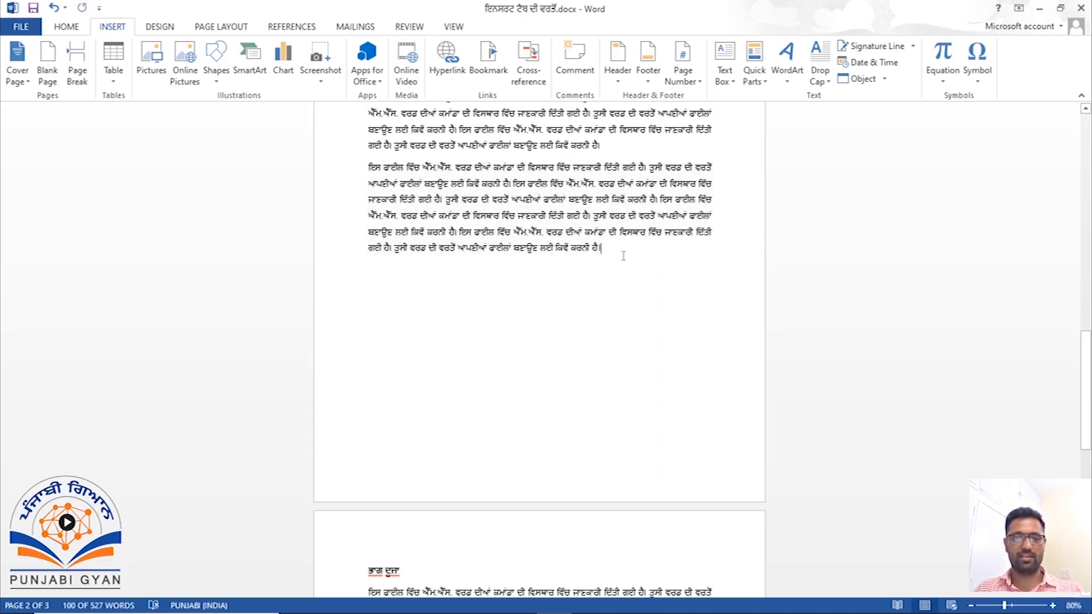
pyautogui.press('Return')
pyautogui.hotkey('ctrl', 'v')
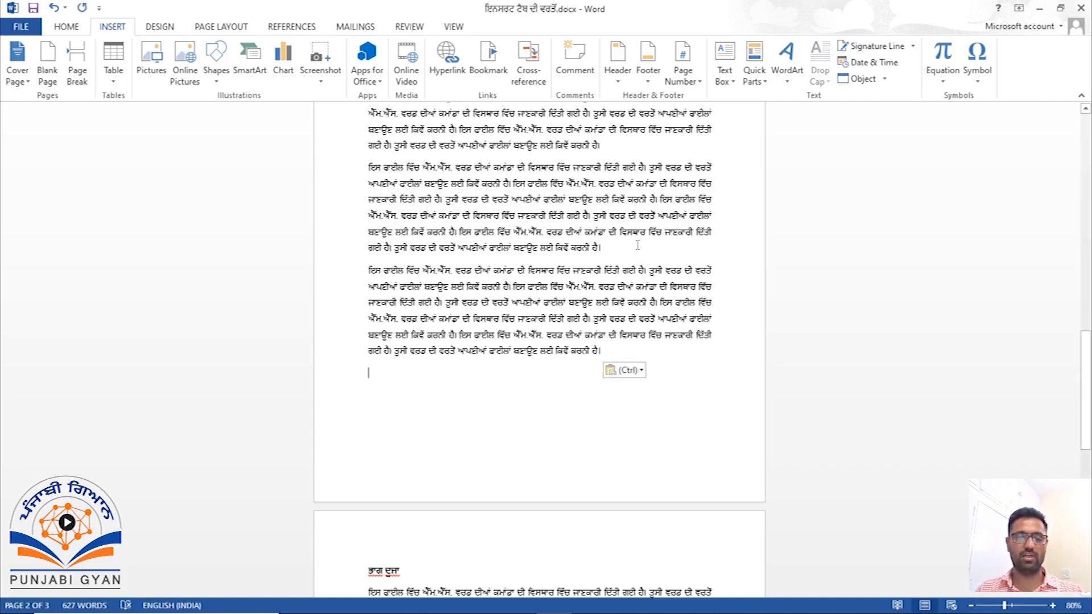
# Paste the copied paragraph once more at the end of the ਭਾਗ ਪਹਿਲਾ section, on the empty line below its last paragraph
pyautogui.scroll(-1, 659, 264)
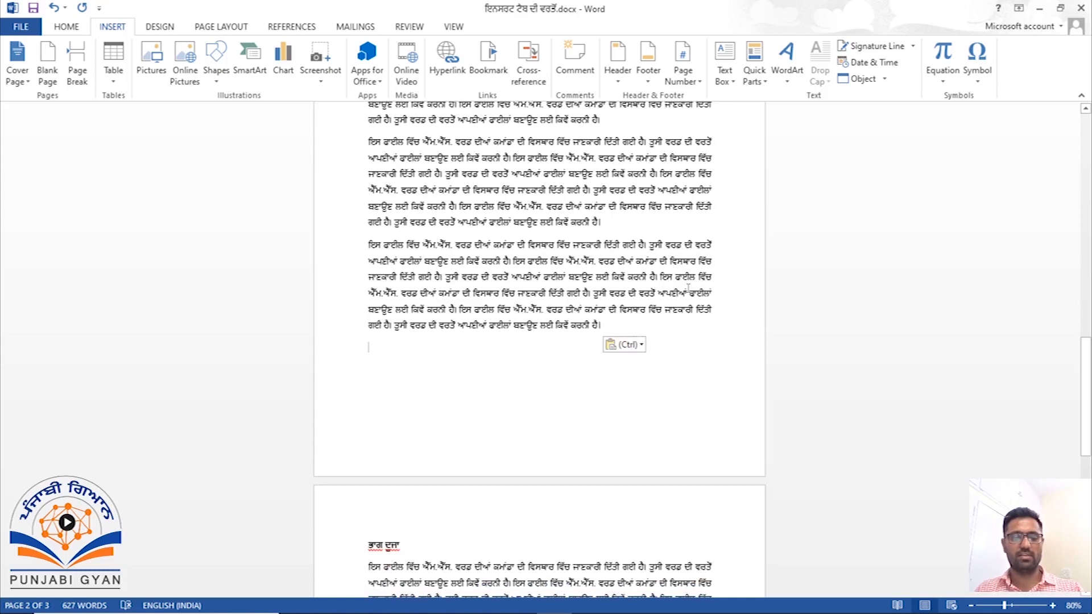
pyautogui.press('ctrl')
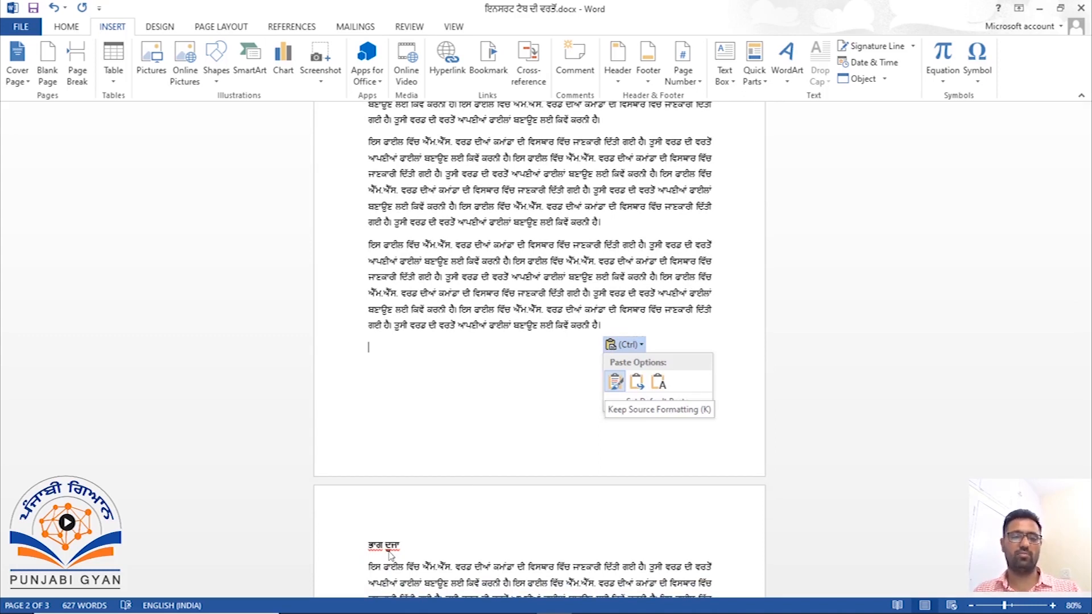
pyautogui.press('Escape')
pyautogui.hotkey('ctrl', 'v')
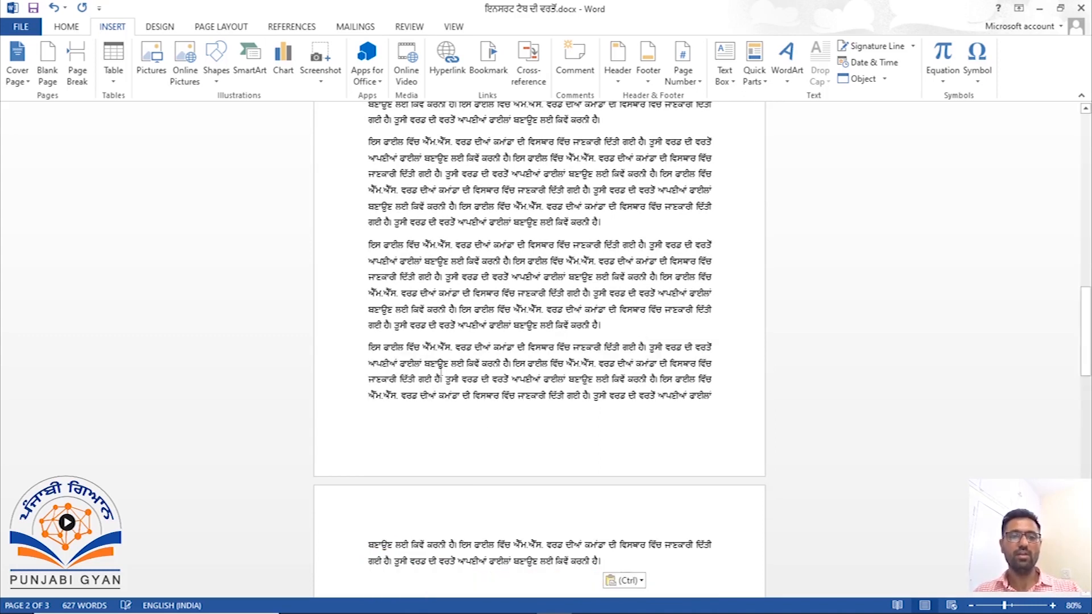
# Examine where the ਭਾਗ ਦੂਜਾ section starts relative to the end of the lengthened first section
pyautogui.scroll(-10, 445, 367)
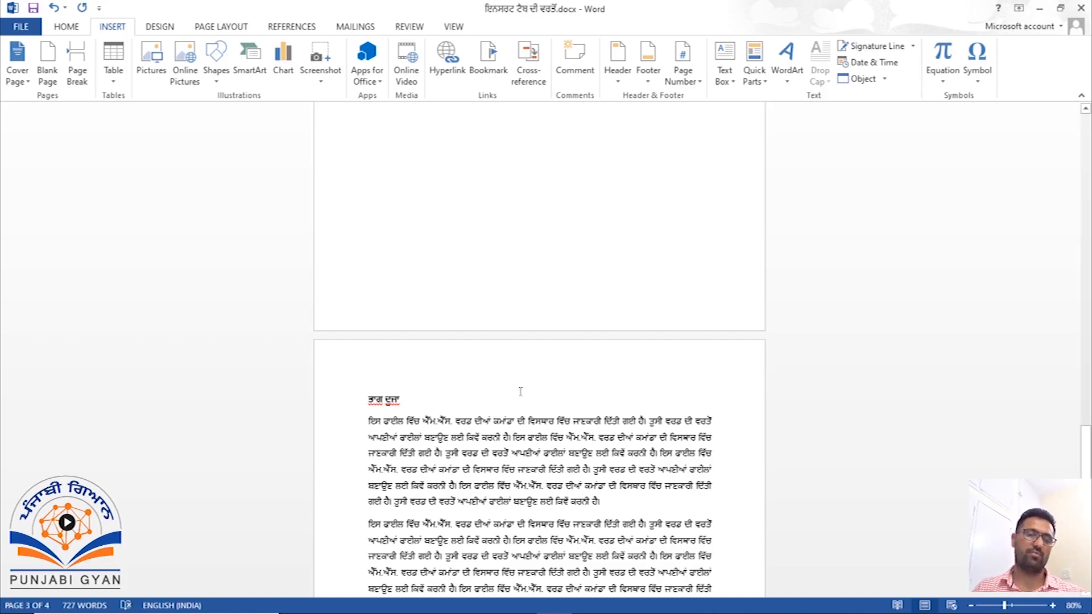
pyautogui.scroll(-2, 521, 392)
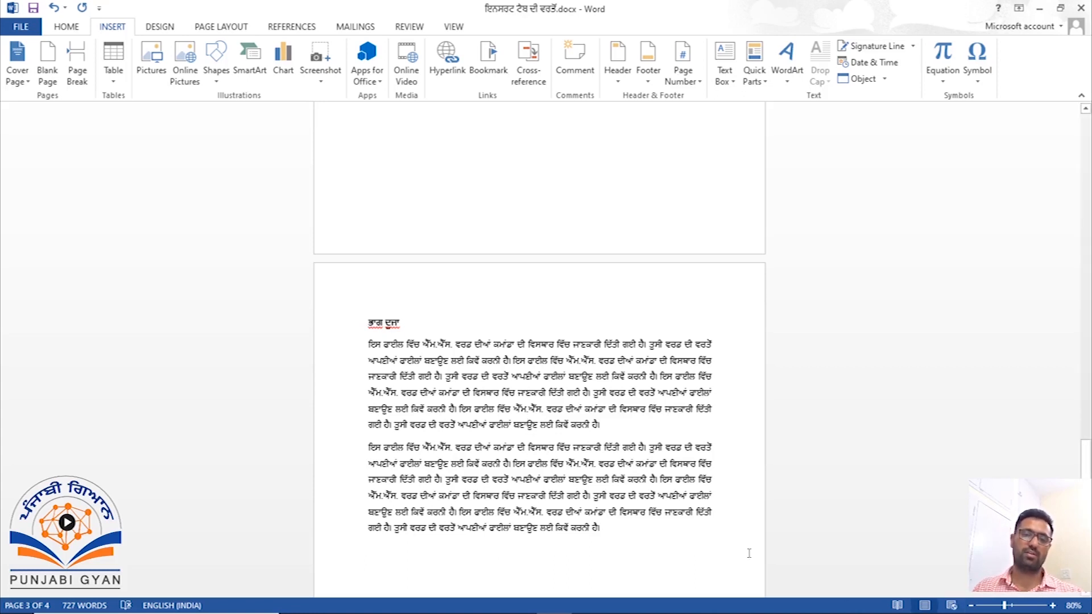
pyautogui.click(627, 538)
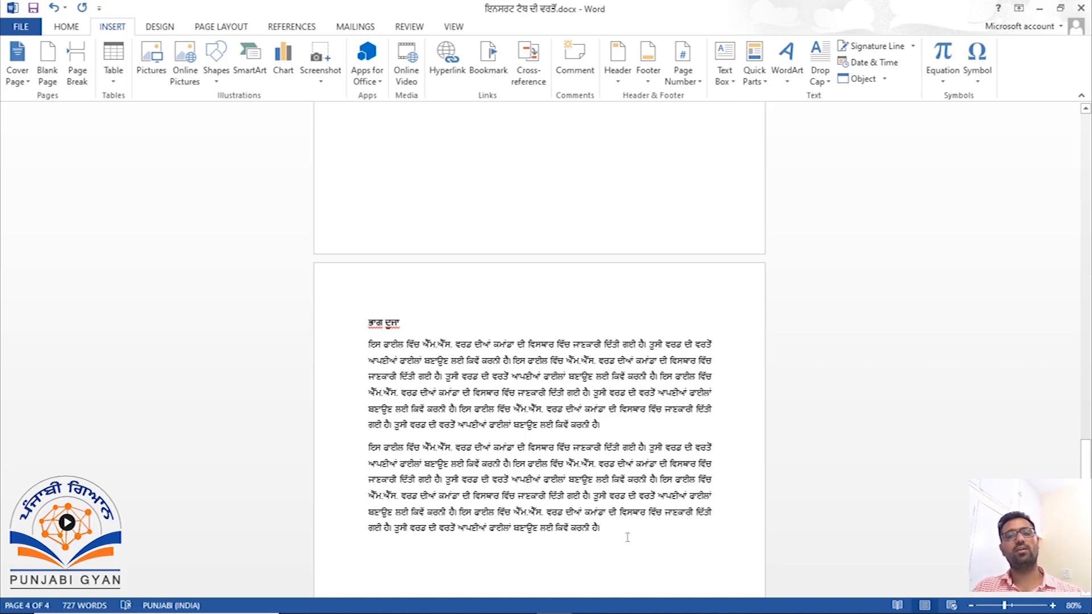
pyautogui.scroll(4, 494, 377)
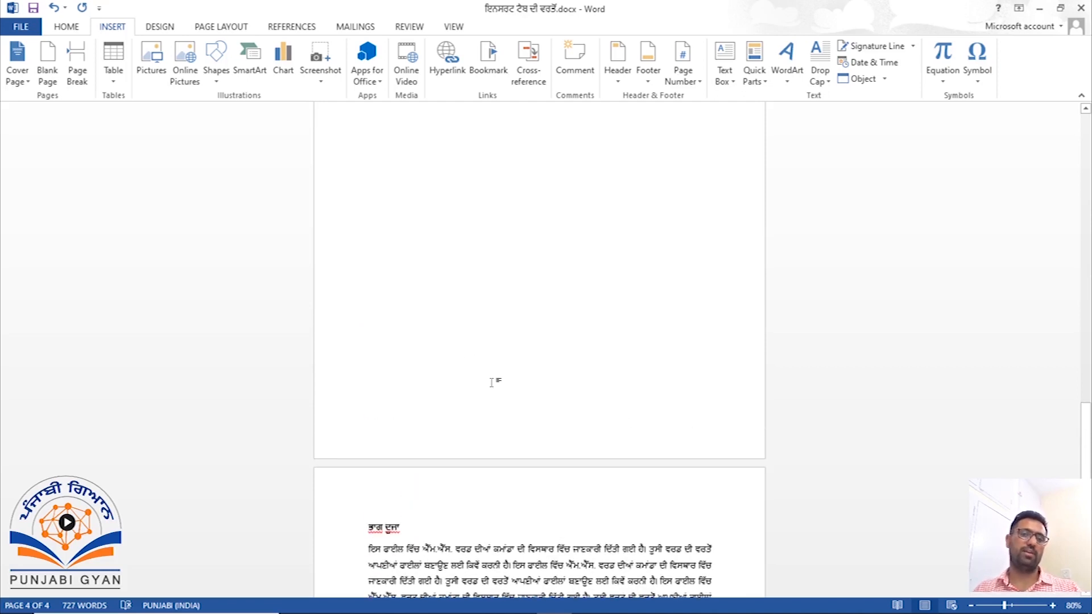
pyautogui.scroll(-2, 500, 381)
pyautogui.scroll(-3, 524, 365)
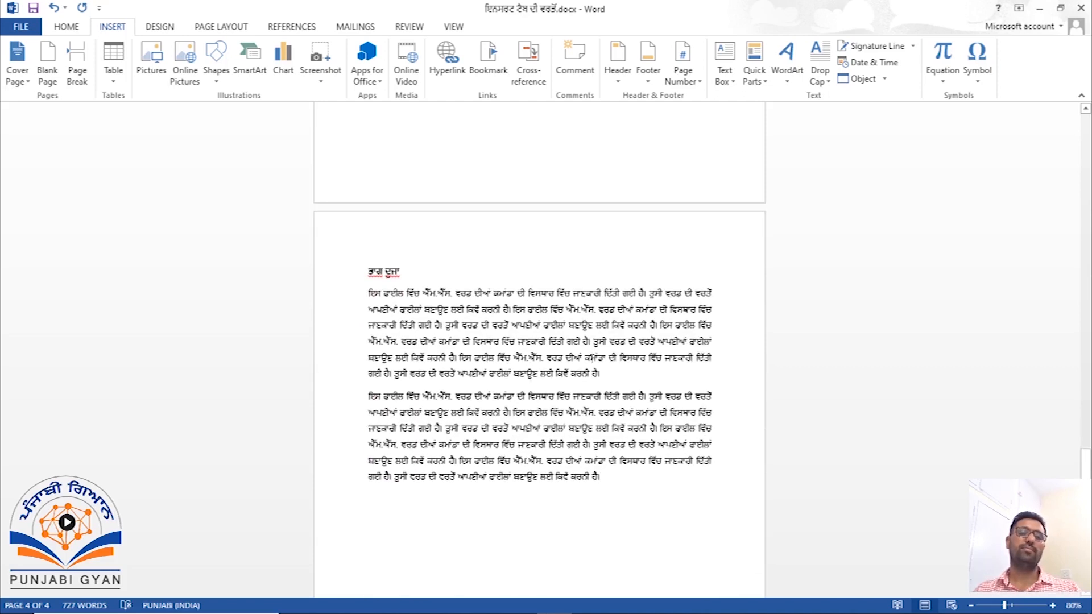
pyautogui.scroll(4, 602, 360)
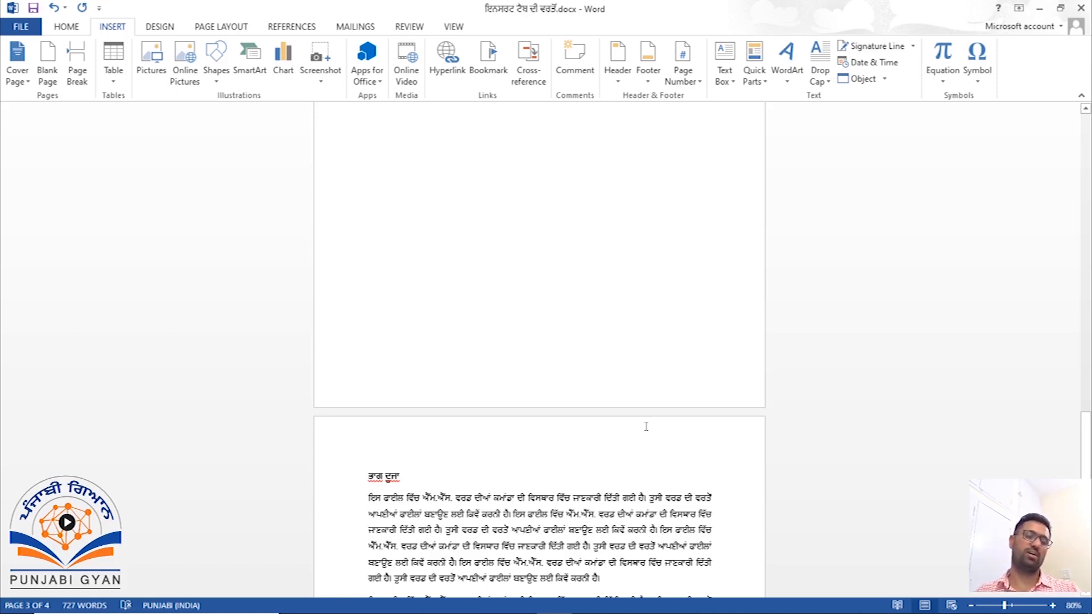
# Paste the copied paragraph on a new line below the first section's text that runs onto the third page
pyautogui.hotkey('ctrl', 'v')
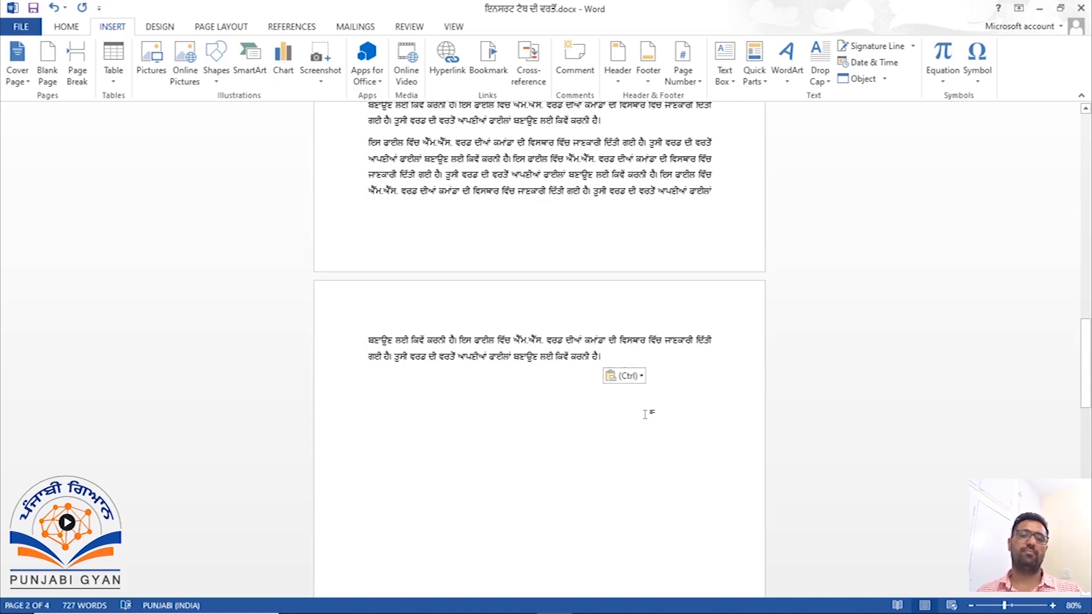
pyautogui.click(618, 369)
pyautogui.press('Return')
pyautogui.hotkey('ctrl', 'v')
# Compare the end of the first section on page three with the start of the ਭਾਗ ਦੂਜਾ section on the following page
pyautogui.scroll(-3, 618, 367)
pyautogui.scroll(-7, 618, 365)
pyautogui.scroll(4, 617, 379)
pyautogui.scroll(2, 618, 381)
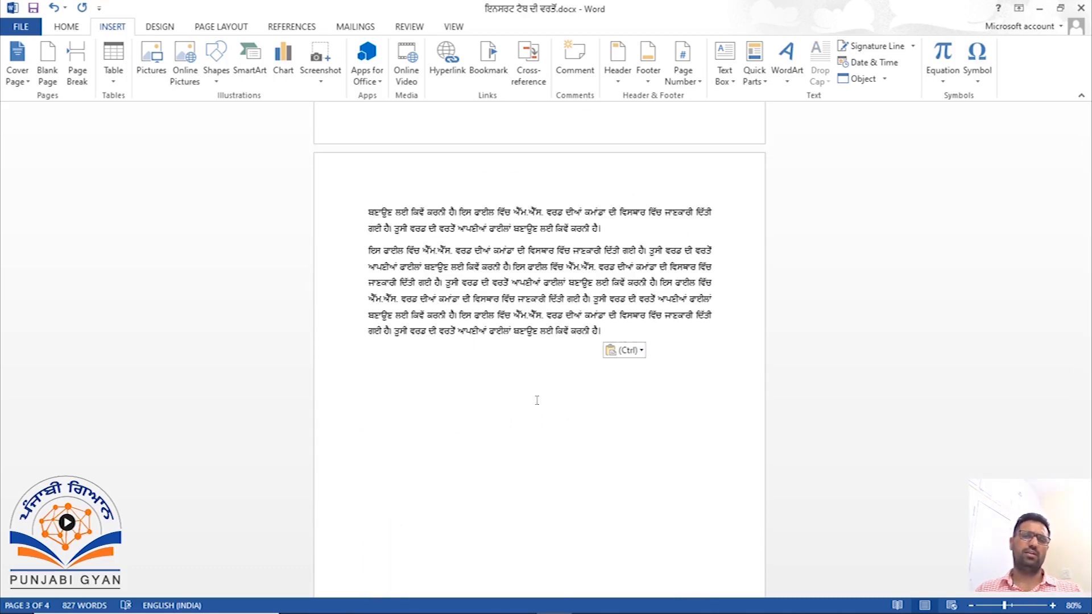
pyautogui.scroll(-3, 535, 402)
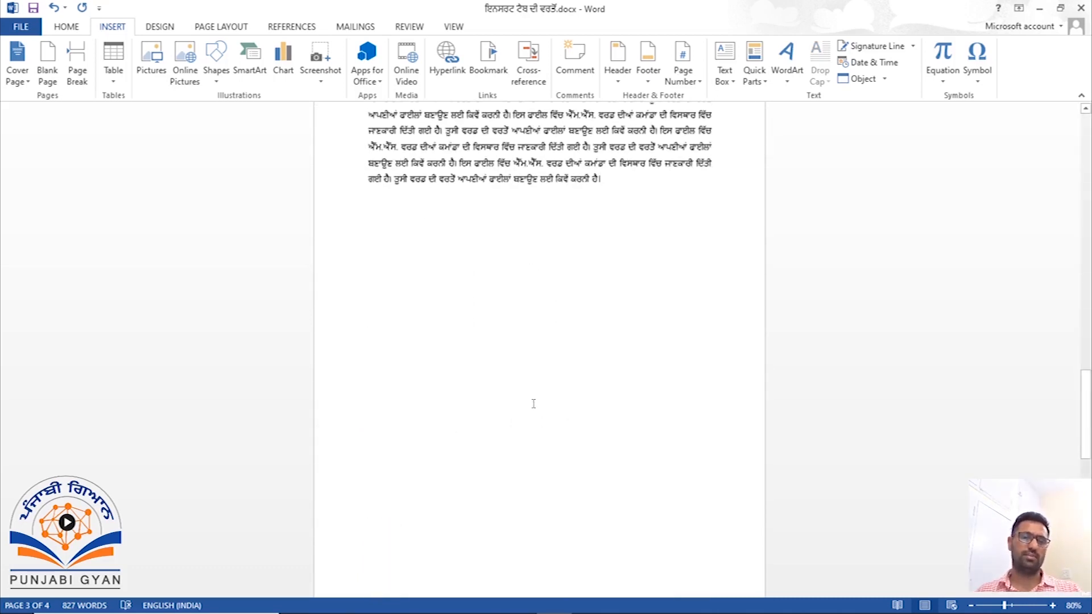
pyautogui.scroll(-4, 533, 404)
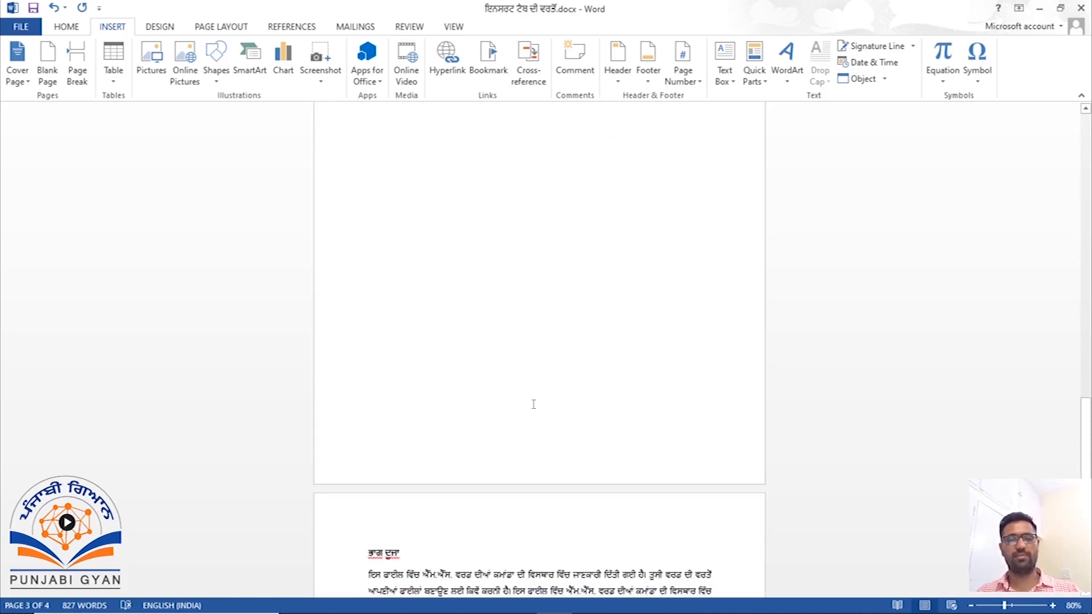
pyautogui.scroll(-3, 533, 405)
pyautogui.scroll(1, 461, 483)
pyautogui.scroll(1, 460, 482)
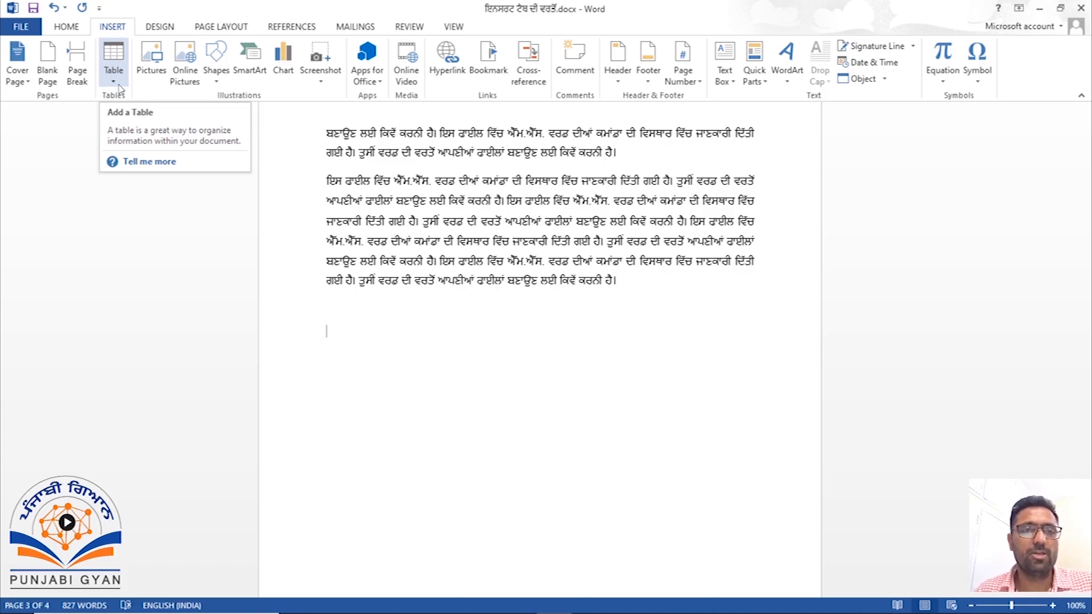
# Preview a 4x3 table size among the table options without inserting it, and return to the line below the last paragraph
pyautogui.click(119, 87)
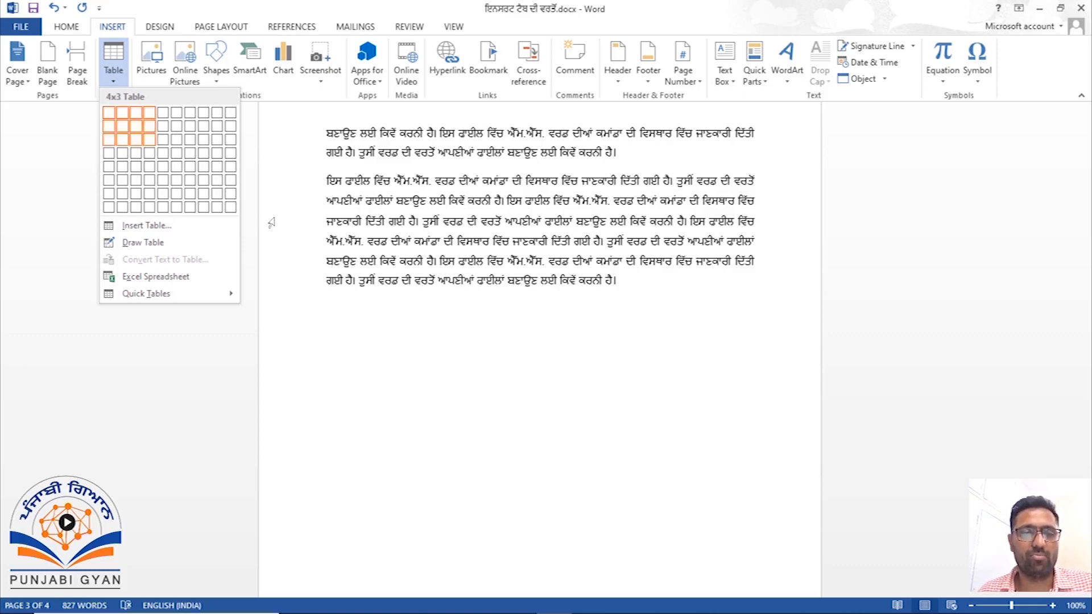
pyautogui.click(349, 320)
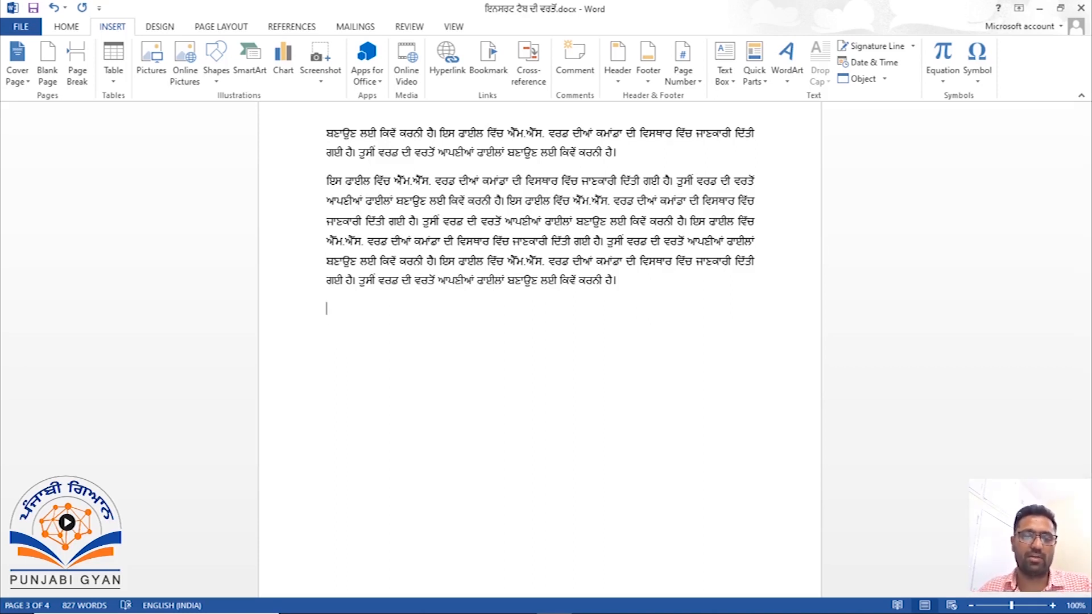
# Enter the tab-separated headings ਨਾਮ, ਕਲਾਸ and ਰੋਲ ਨੰ. in Punjabi on the line below the last paragraph
pyautogui.write('ਬ')
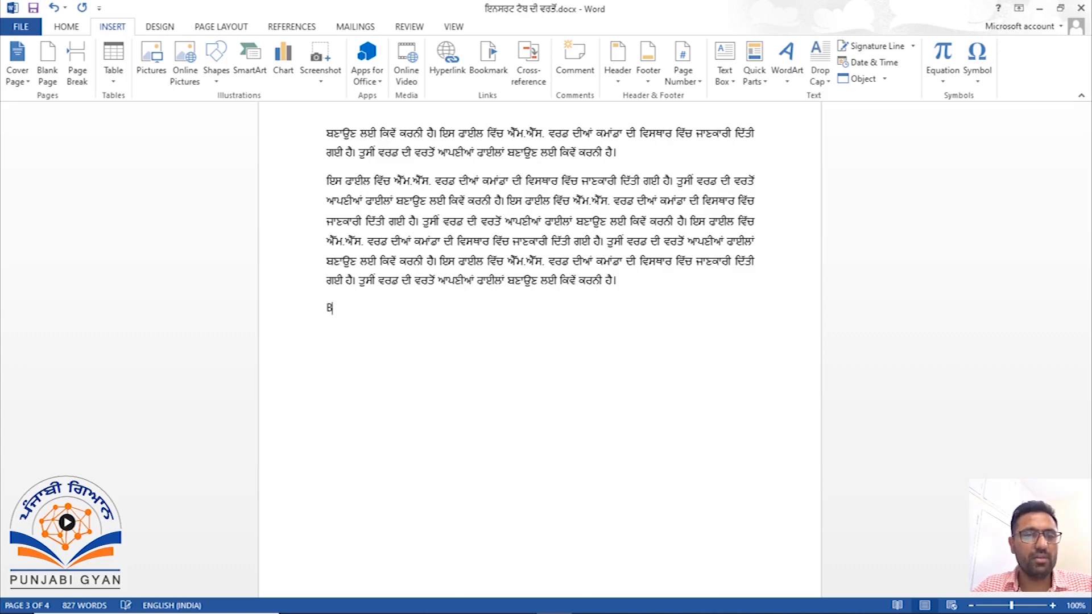
pyautogui.press('BackSpace')
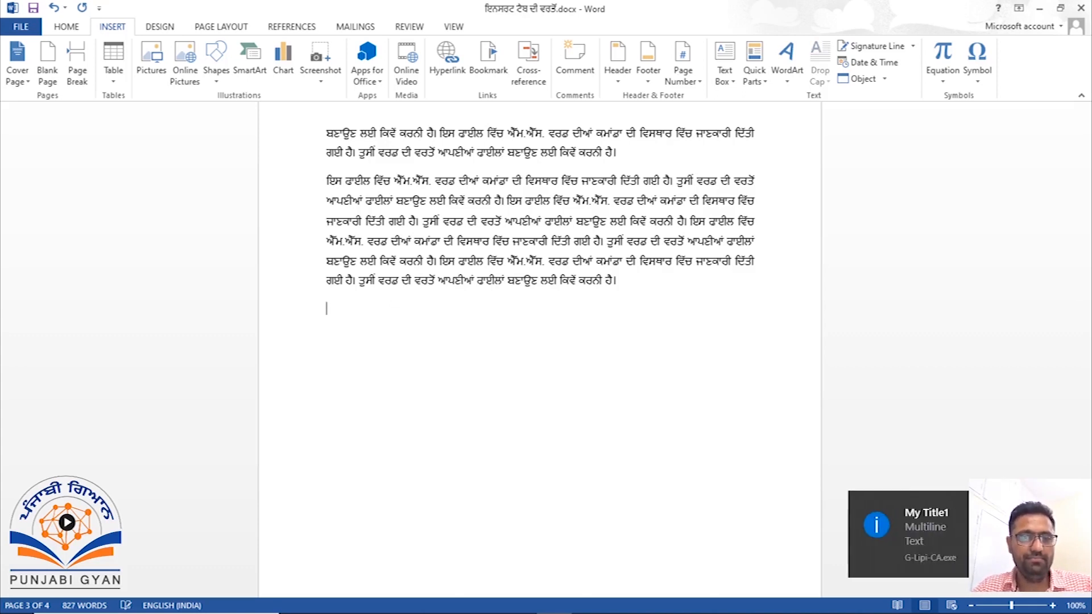
pyautogui.write('ਨਾਮ')
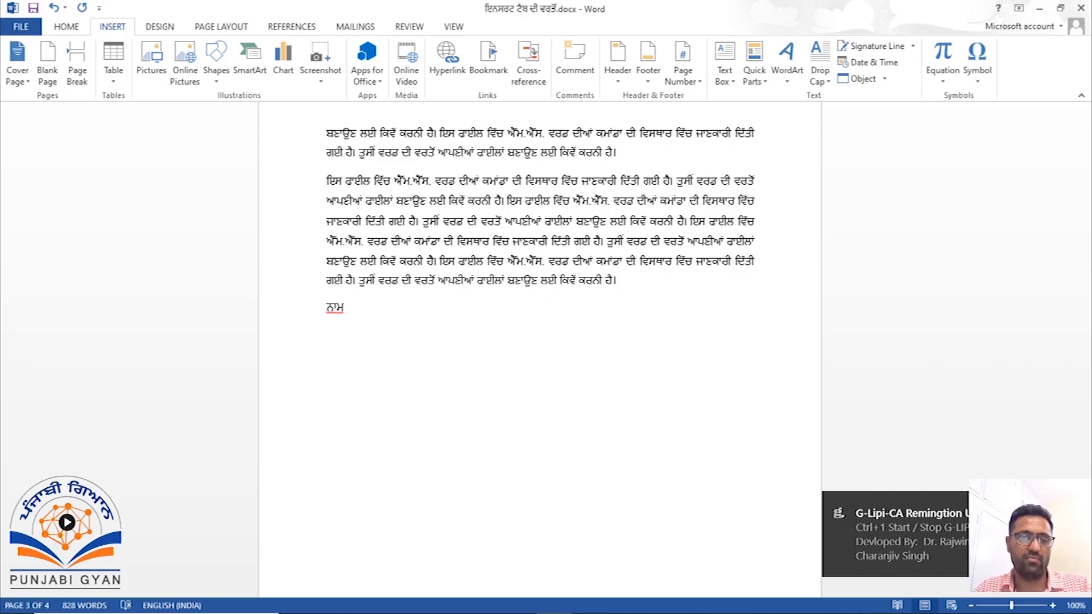
pyautogui.write('ਕਲਾਸ')
pyautogui.press('Tab')
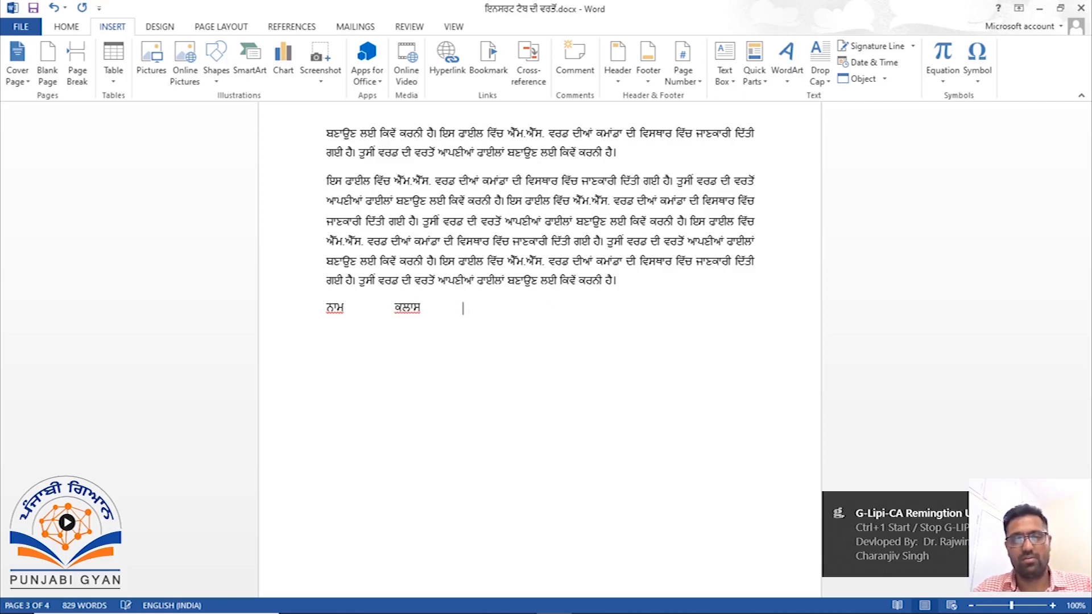
pyautogui.write('ਰੋਲ ਨੰ. ')
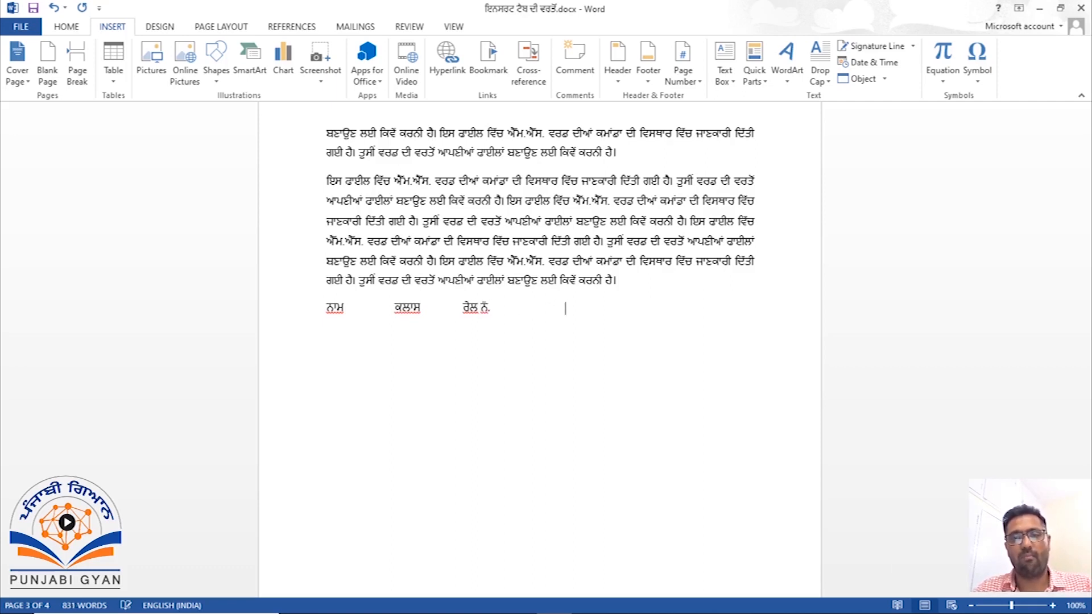
# Add the tab-separated headings ਅੰਕ ਪੇਪਰ 1 and ਅੰਕ ਪੇਪਰ 2 after the ਰੋਲ ਨੰ. heading
pyautogui.write('ਅੰਕ 1')
pyautogui.press('Tab')
pyautogui.press('Tab')
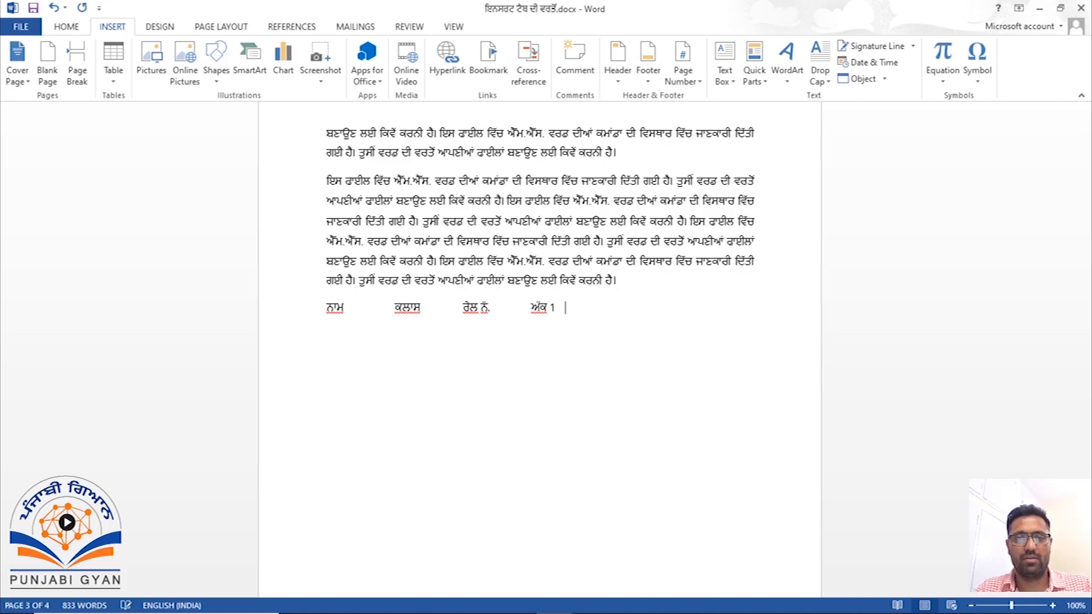
pyautogui.write('ਅੰਕ')
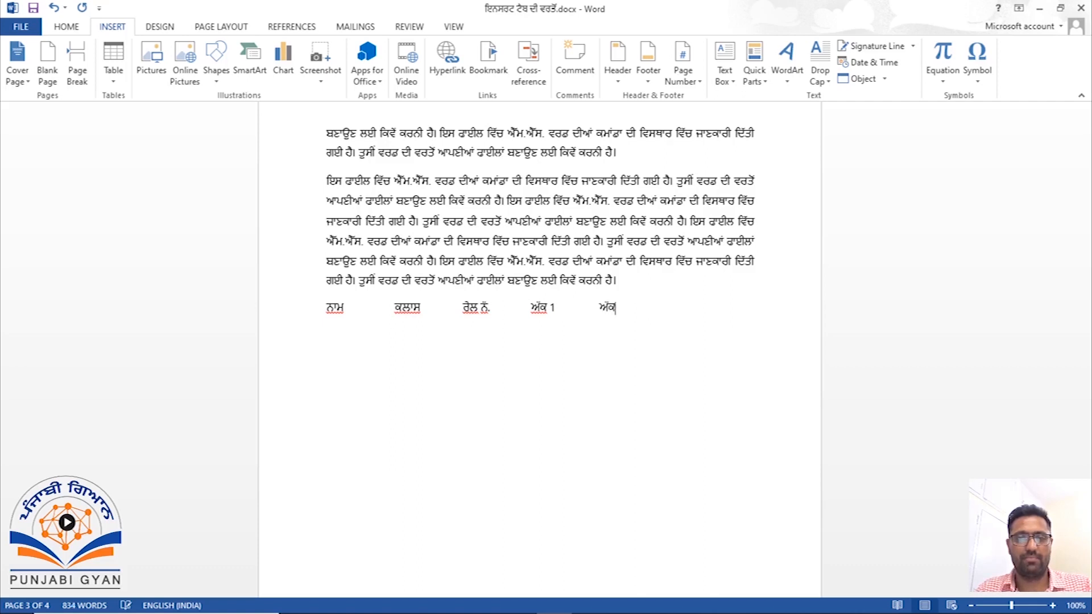
pyautogui.write(' ਪੇਪਰ 2')
pyautogui.press('Left')
pyautogui.press('Left')
pyautogui.press('Left')
pyautogui.press('Left')
pyautogui.press('Left')
pyautogui.press('Left')
pyautogui.press('Left')
pyautogui.press('Left')
pyautogui.press('Left')
pyautogui.press('Left')
pyautogui.press('Left')
pyautogui.press('Left')
pyautogui.press('Left')
pyautogui.press('Left')
pyautogui.press('Left')
pyautogui.press('Right')
pyautogui.write('ਪੇਪਰ')
pyautogui.press('Right')
pyautogui.press('Right')
pyautogui.press('Right')
pyautogui.press('Right')
pyautogui.press('Right')
pyautogui.press('Right')
pyautogui.press('Right')
pyautogui.press('Right')
pyautogui.press('Right')
pyautogui.press('Right')
pyautogui.press('Right')
pyautogui.press('Right')
pyautogui.press('Tab')
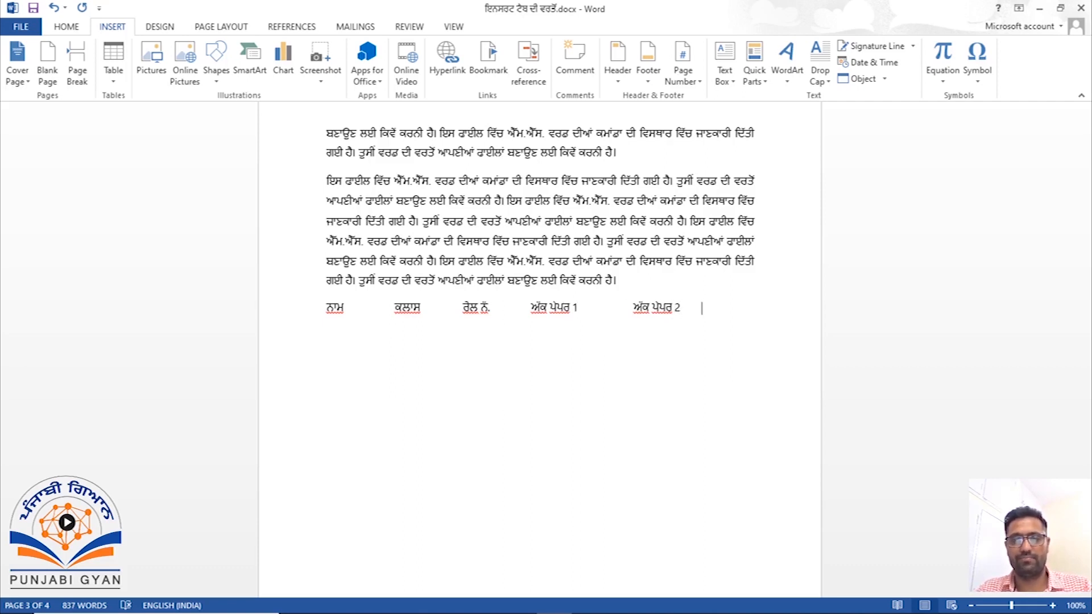
# Add ਕੁੱਲ ਜੋੜ as the last heading of the row
pyautogui.write('ਕੁੱਲ')
pyautogui.press('Return')
pyautogui.write('ਜੋੜ')
# Remove the surplus tab before the ਅੰਕ ਪੇਪਰ 2 heading so that all six headings fit on one line
pyautogui.press('Up')
pyautogui.press('Left')
pyautogui.press('Left')
pyautogui.press('Left')
pyautogui.press('Left')
pyautogui.press('Left')
pyautogui.press('Left')
pyautogui.press('Left')
pyautogui.press('Left')
pyautogui.press('Left')
pyautogui.press('Left')
pyautogui.press('Left')
pyautogui.press('Down')
pyautogui.press('Right')
pyautogui.press('Right')
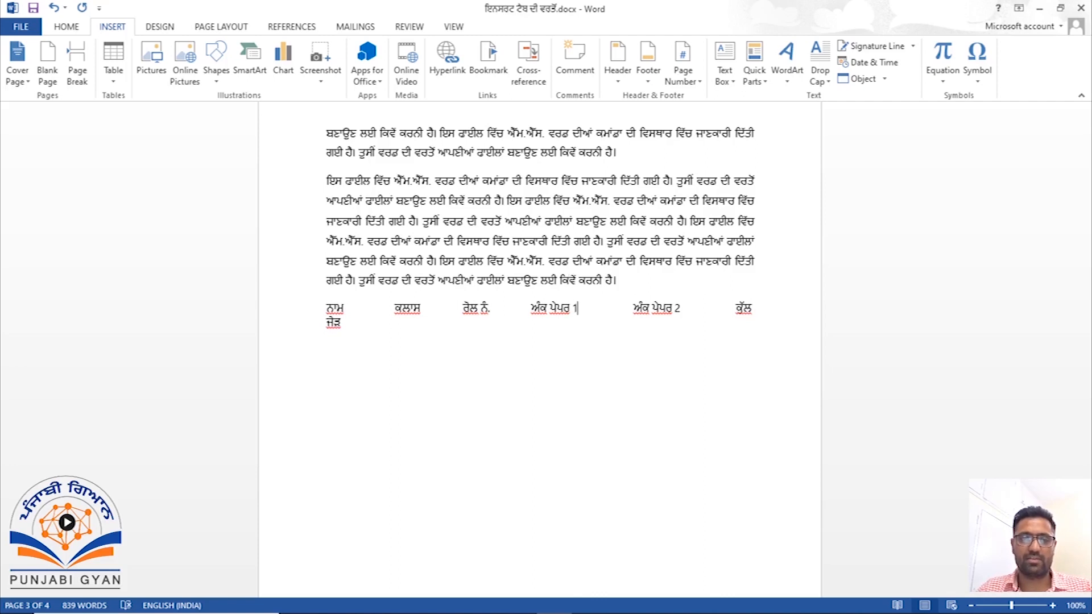
pyautogui.press('Delete')
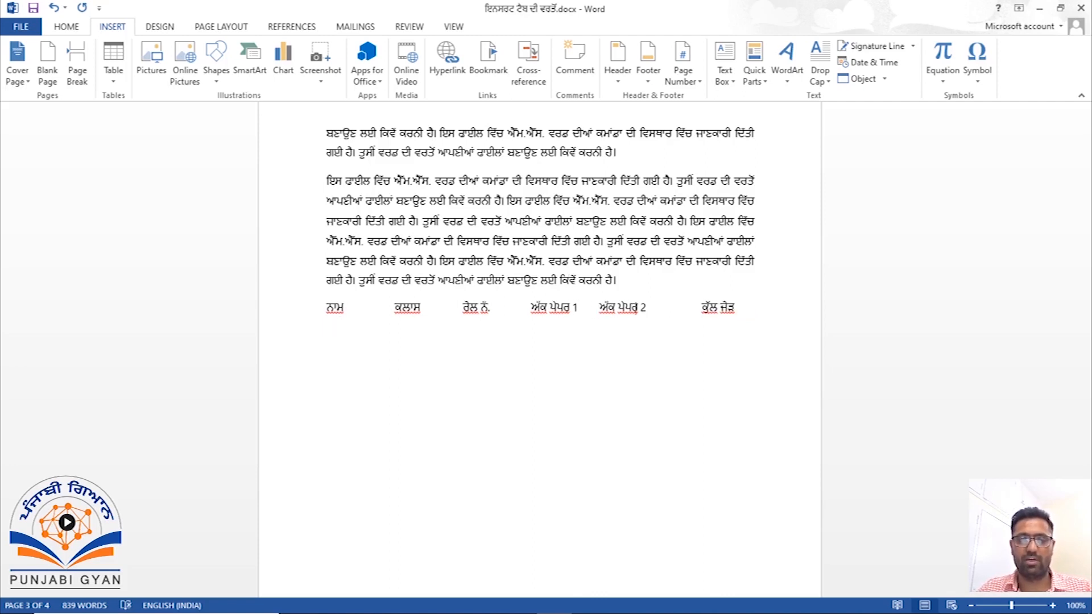
pyautogui.press('Delete')
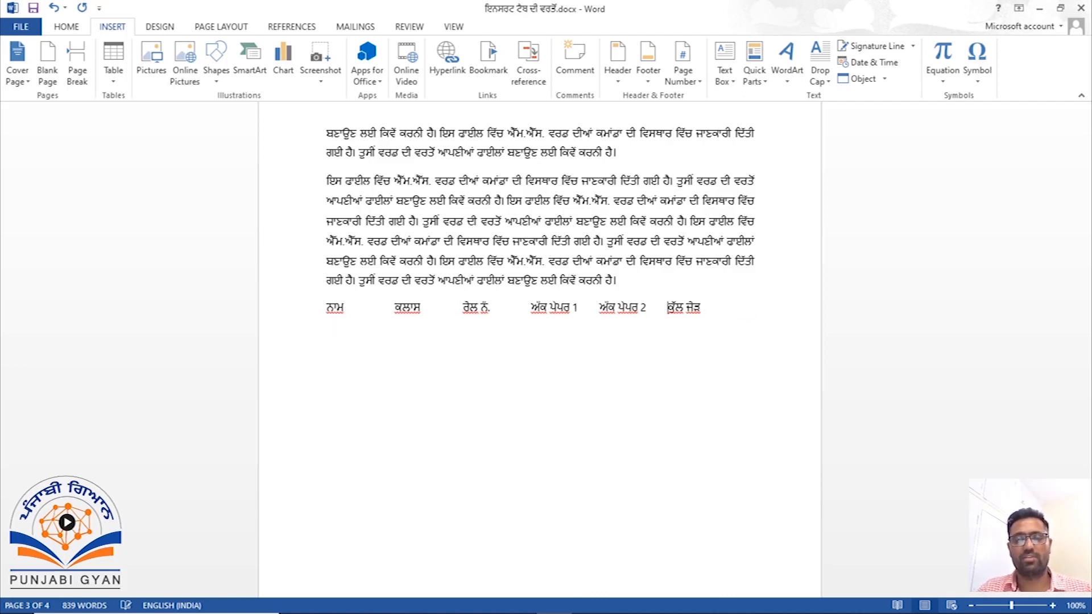
pyautogui.press('Tab')
pyautogui.press('Right')
pyautogui.press('Right')
pyautogui.press('Right')
pyautogui.press('Right')
pyautogui.press('Right')
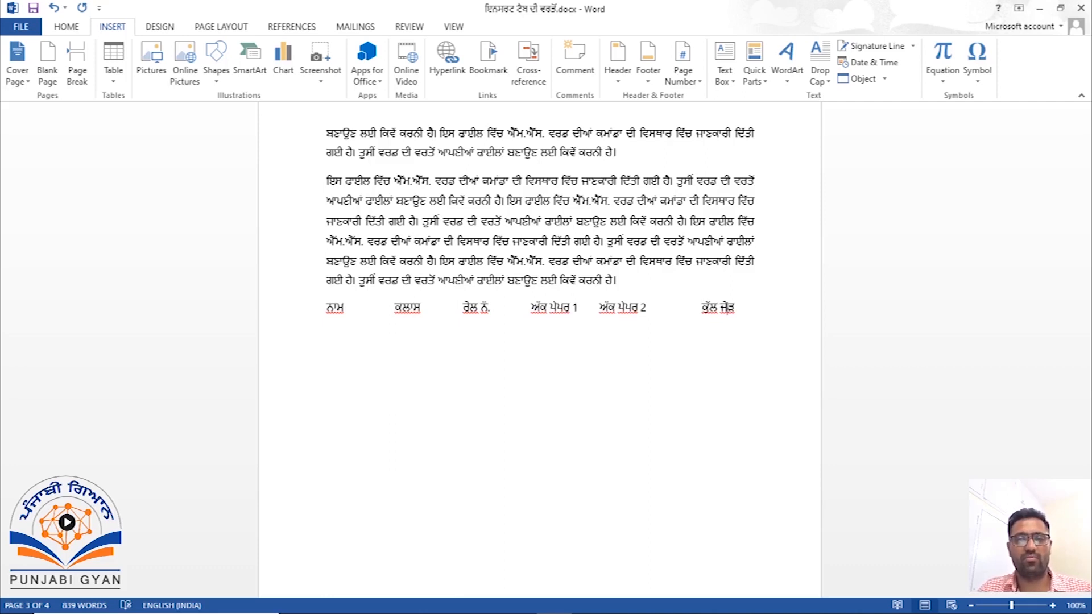
# On a new line under the headings, enter the first student's name and the class ਬੀ.ਏ, separated by tabs
pyautogui.press('Return')
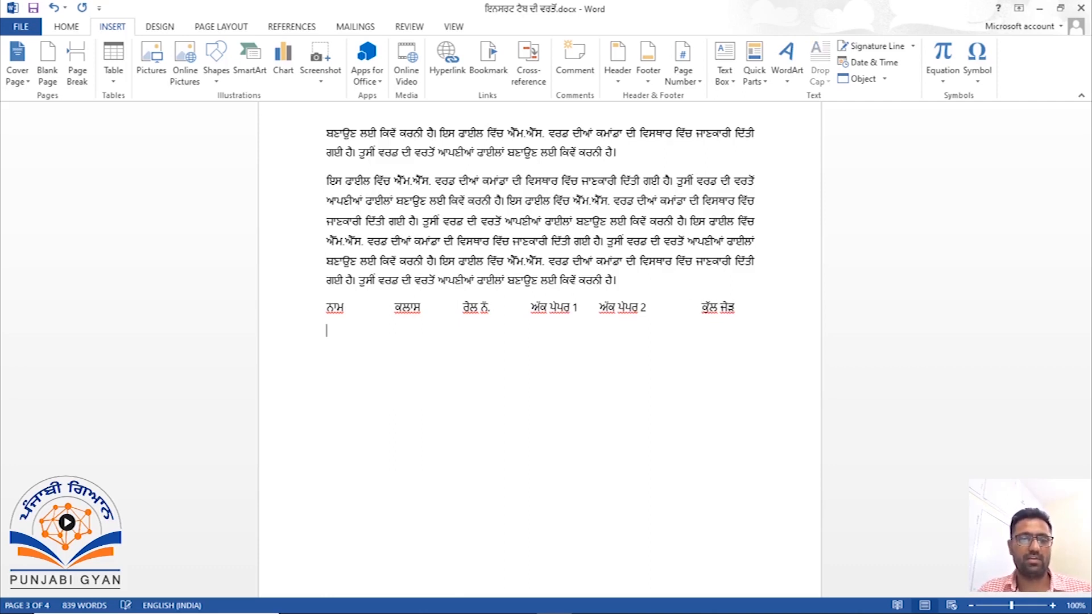
pyautogui.write('ਹਰਜੀਤ')
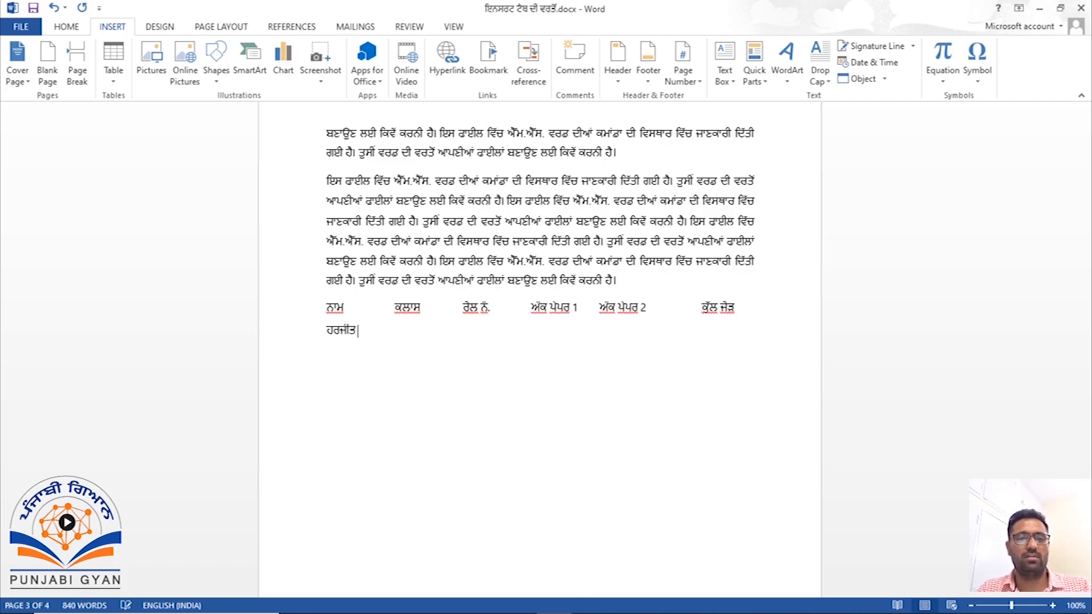
pyautogui.press('Tab')
pyautogui.write('ਬੀ')
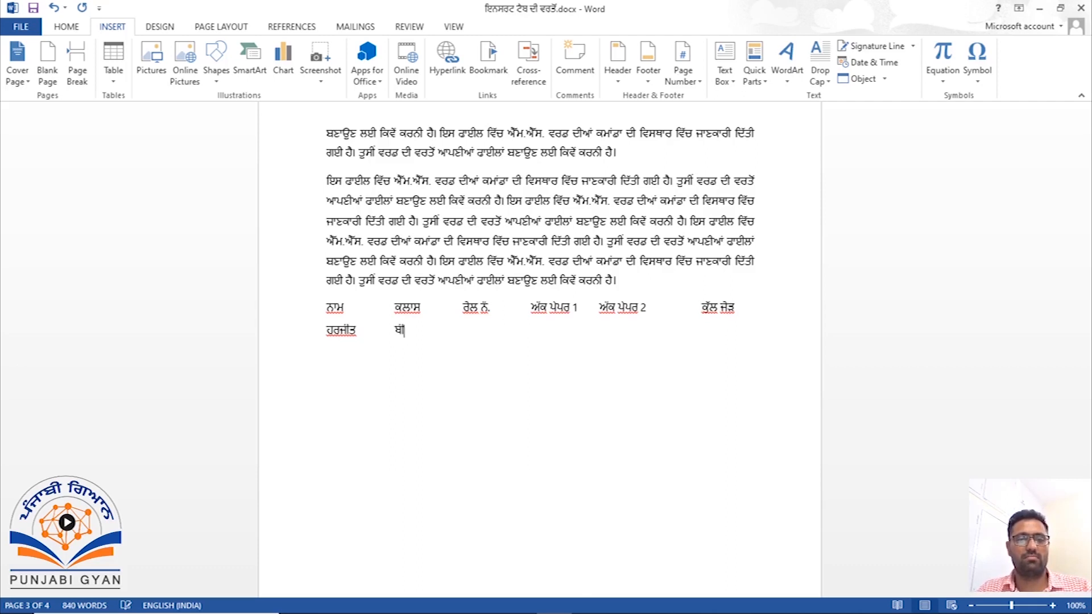
pyautogui.write('.ਏ')
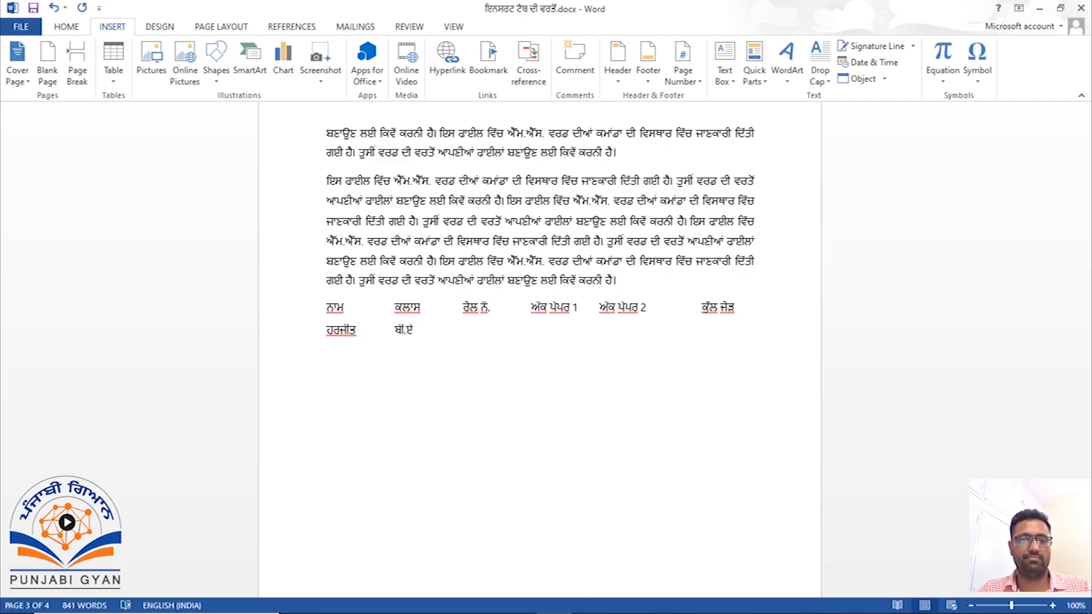
pyautogui.press('Tab')
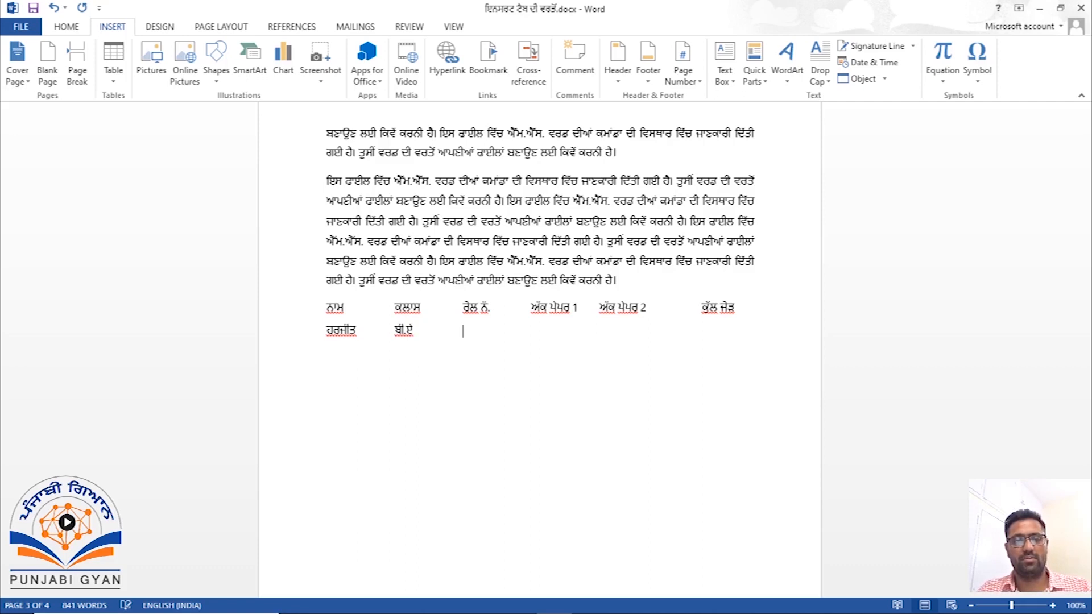
# Complete the two students' tab-separated lines with roll numbers, marks 40 and 50 with total 90, and marks 41 and 56 with total 97
pyautogui.write('4')
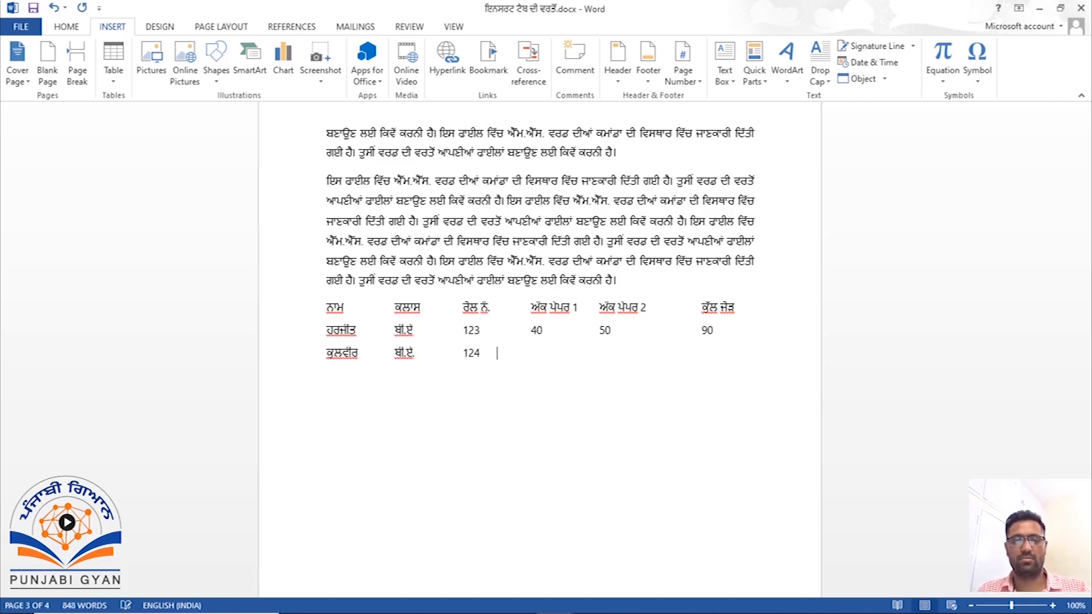
pyautogui.press('Tab')
pyautogui.write('43')
pyautogui.press('BackSpace')
pyautogui.write('1')
pyautogui.press('Tab')
pyautogui.write('56')
pyautogui.press('Tab')
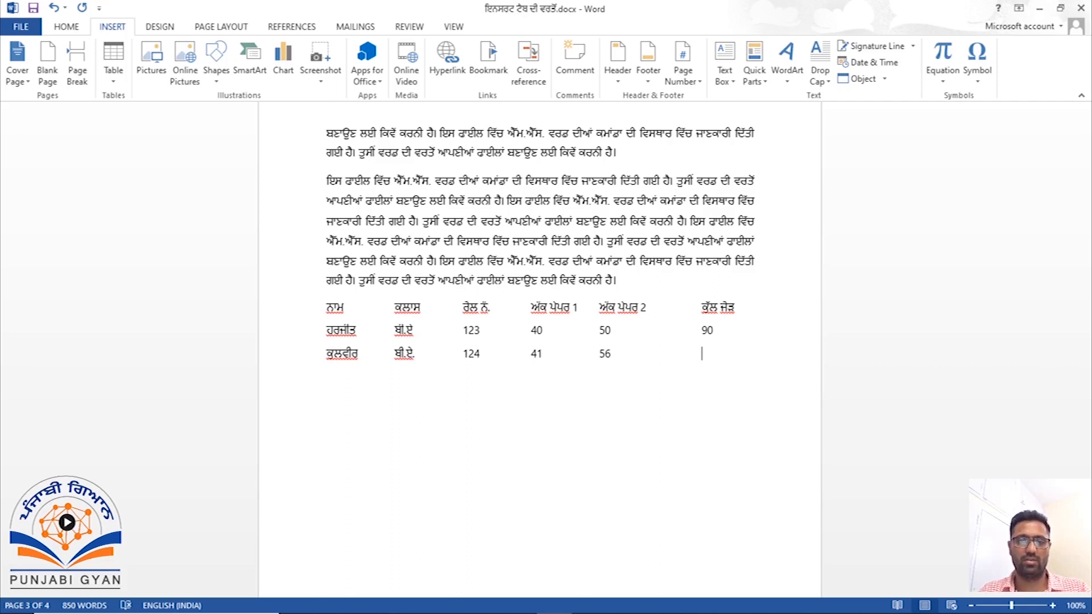
pyautogui.write('7')
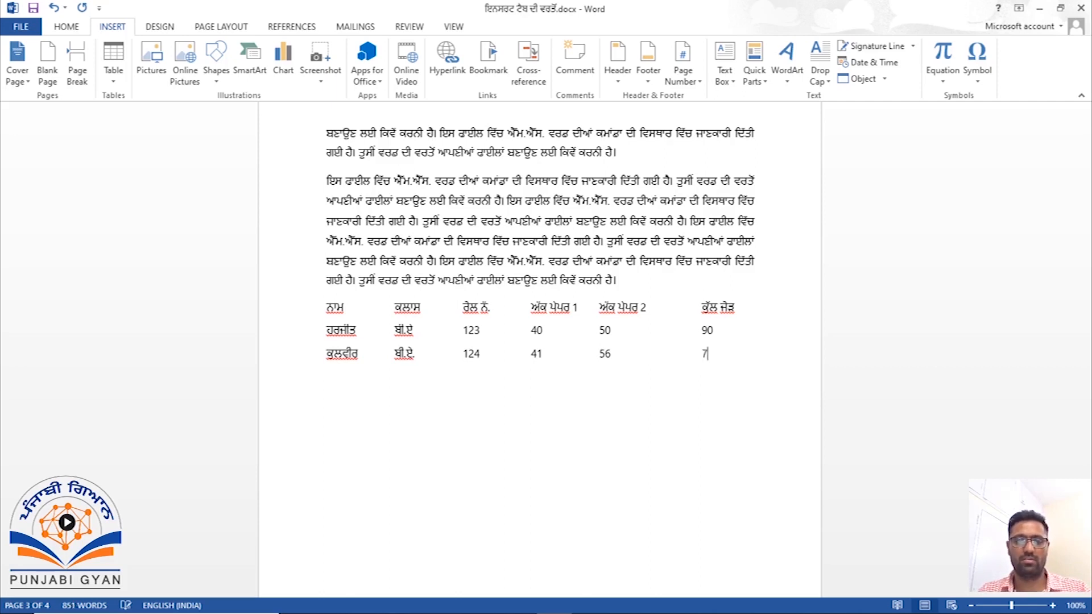
pyautogui.write('9')
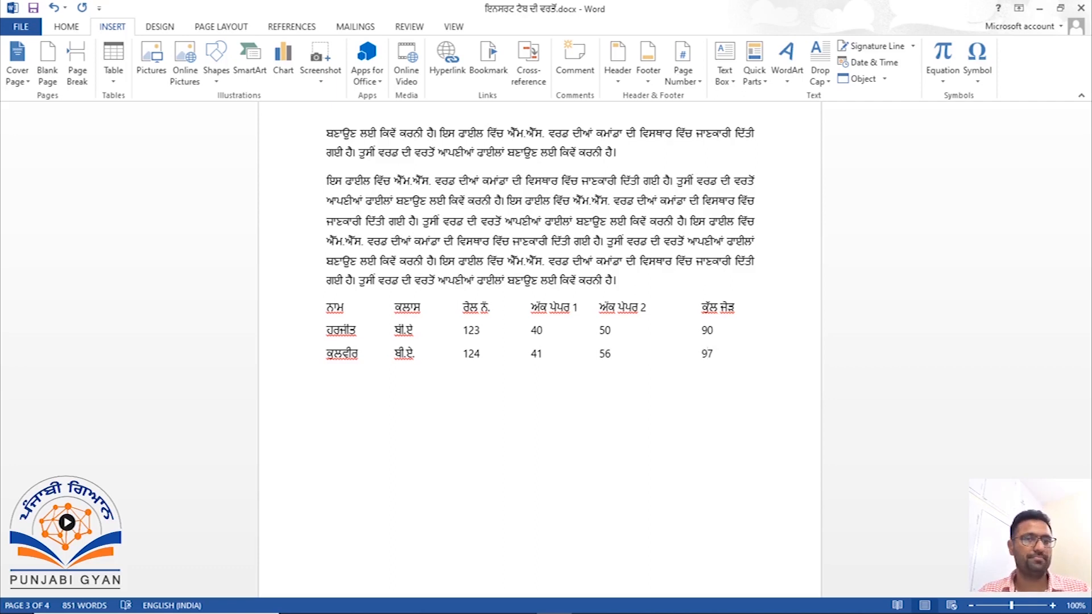
pyautogui.press('Right')
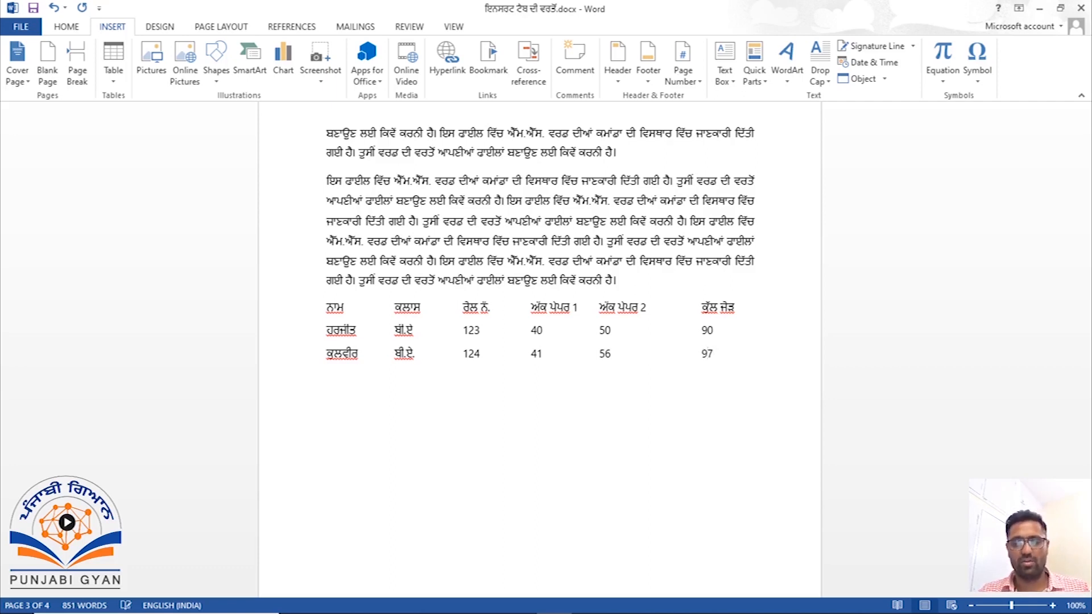
# Copy both student lines and paste them below as a third and fourth student line
pyautogui.hotkey('shift', 'Home')
pyautogui.hotkey('ctrl', 'shift', 'Left')
pyautogui.hotkey('ctrl', 'shift', 'Left')
pyautogui.hotkey('ctrl', 'shift', 'Left')
pyautogui.hotkey('ctrl', 'shift', 'Left')
pyautogui.hotkey('ctrl', 'shift', 'Left')
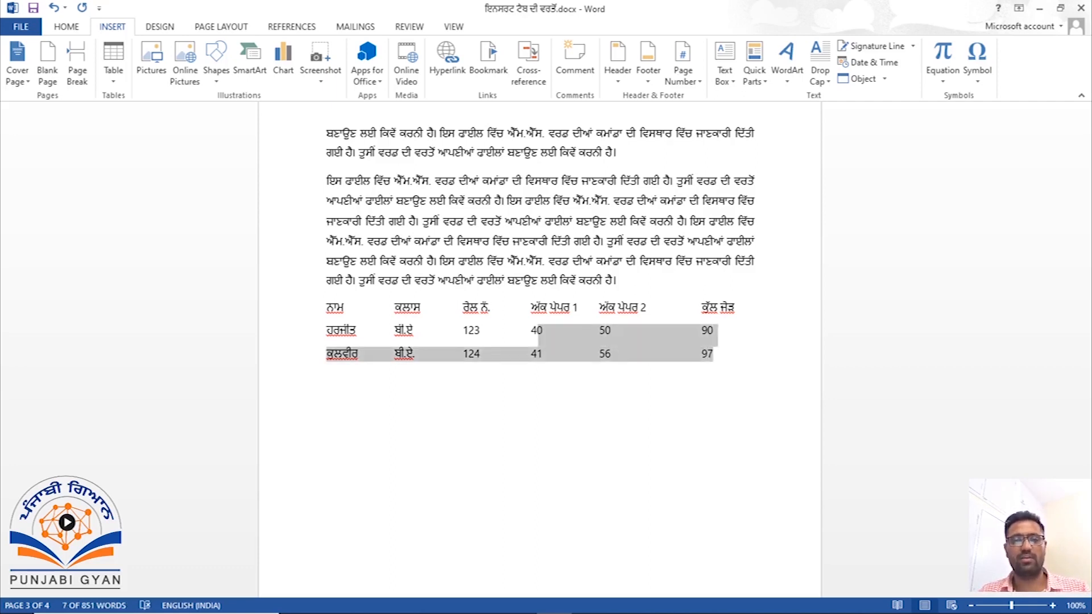
pyautogui.hotkey('shift', 'Left')
pyautogui.hotkey('shift', 'Left')
pyautogui.hotkey('shift', 'Left')
pyautogui.hotkey('shift', 'Left')
pyautogui.hotkey('shift', 'Left')
pyautogui.hotkey('shift', 'Left')
pyautogui.hotkey('ctrl', 'c')
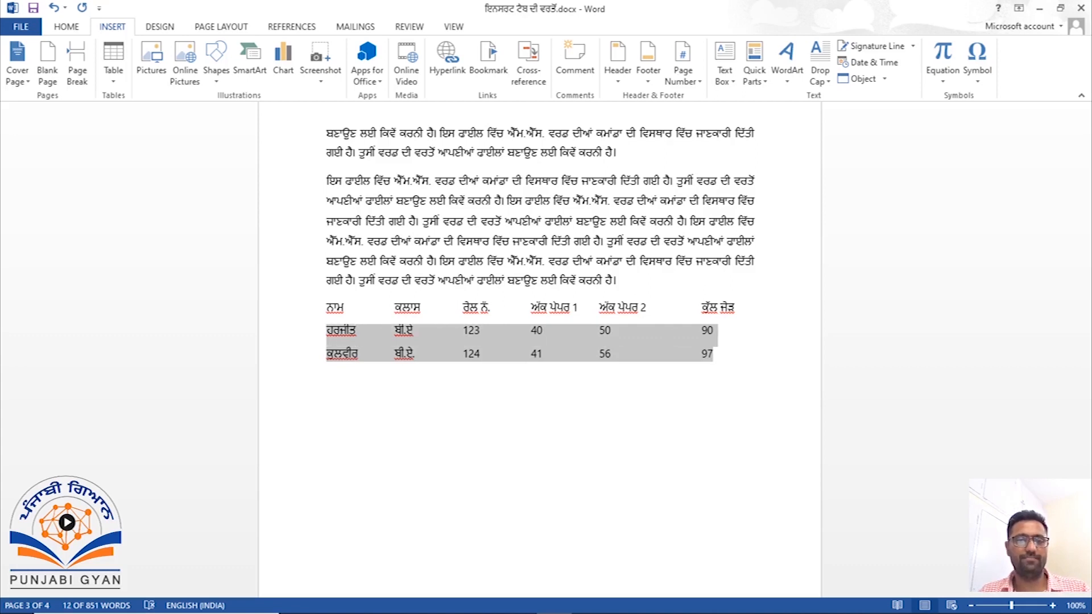
pyautogui.press('Right')
pyautogui.press('Return')
pyautogui.hotkey('ctrl', 'v')
pyautogui.press('Left')
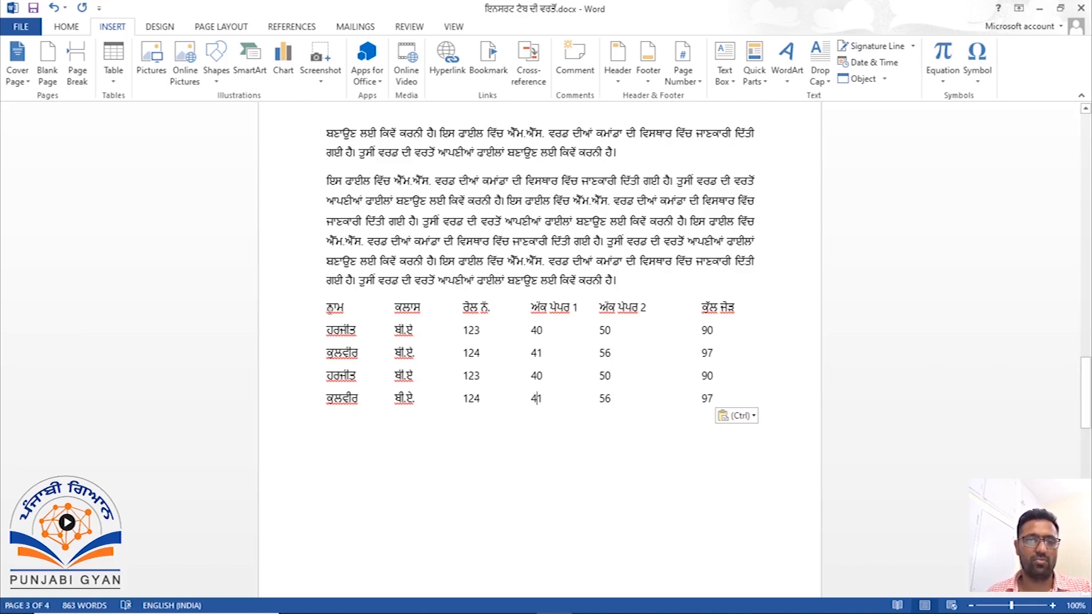
# Try to select only the ਨਾਮ column and only the ਕਲਾਸ column of the tab-separated text
pyautogui.moveTo(327, 306); pyautogui.dragTo(376, 376)
pyautogui.moveTo(394, 307)
pyautogui.mouseDown()
pyautogui.moveTo(419, 364)
pyautogui.moveTo(410, 310)
pyautogui.mouseUp()
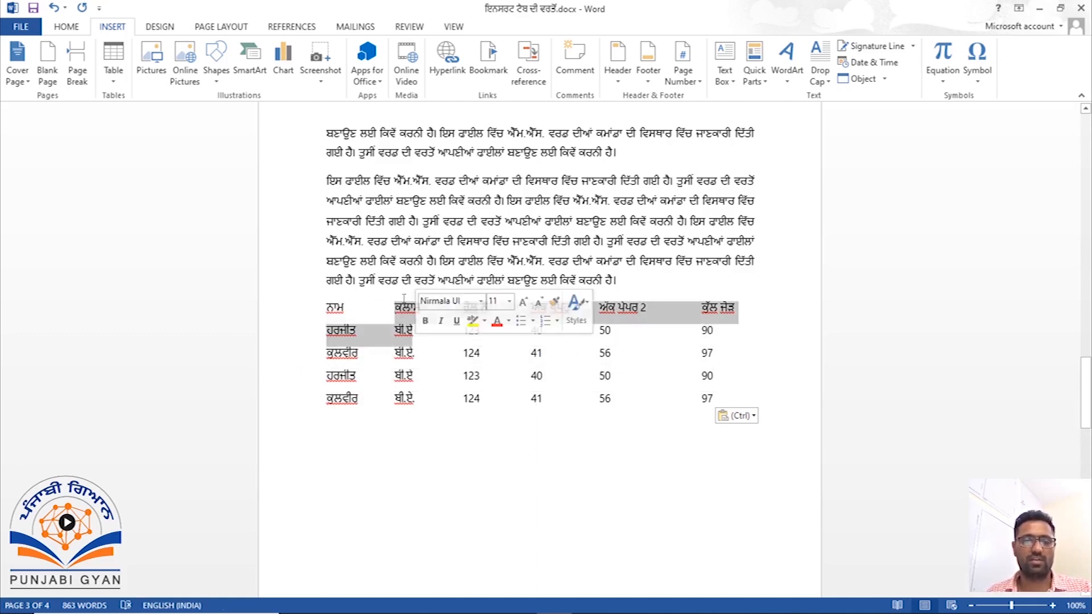
pyautogui.click(405, 287)
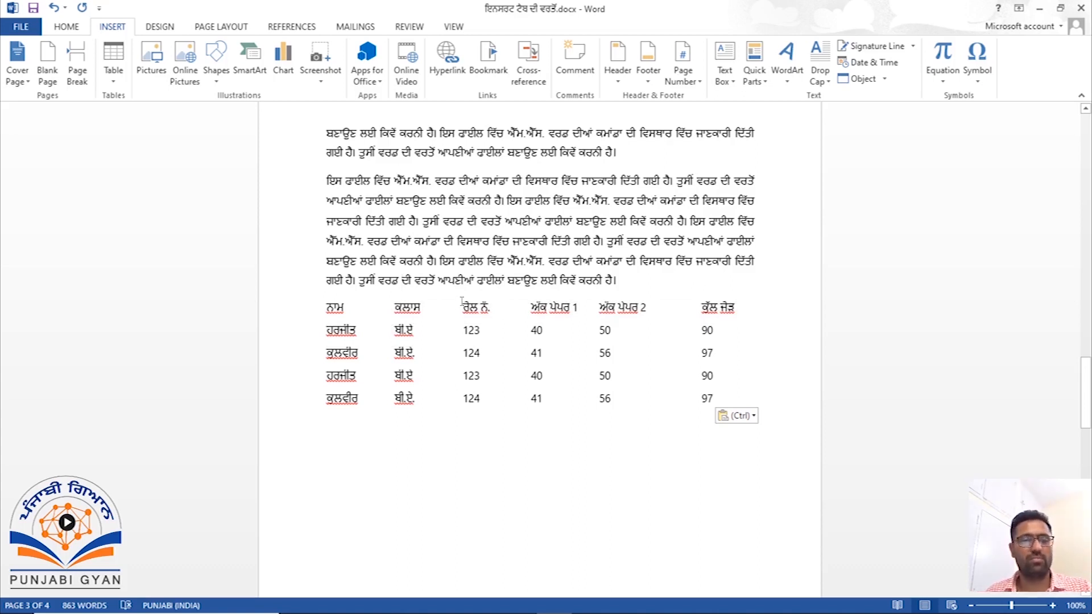
pyautogui.click(327, 297)
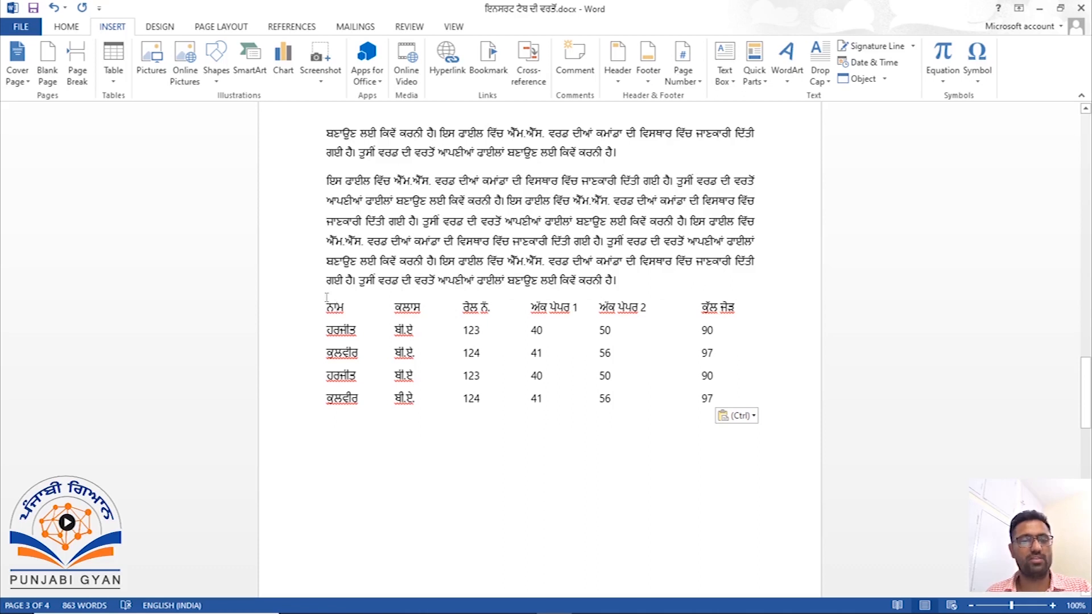
pyautogui.moveTo(326, 307); pyautogui.dragTo(360, 380)
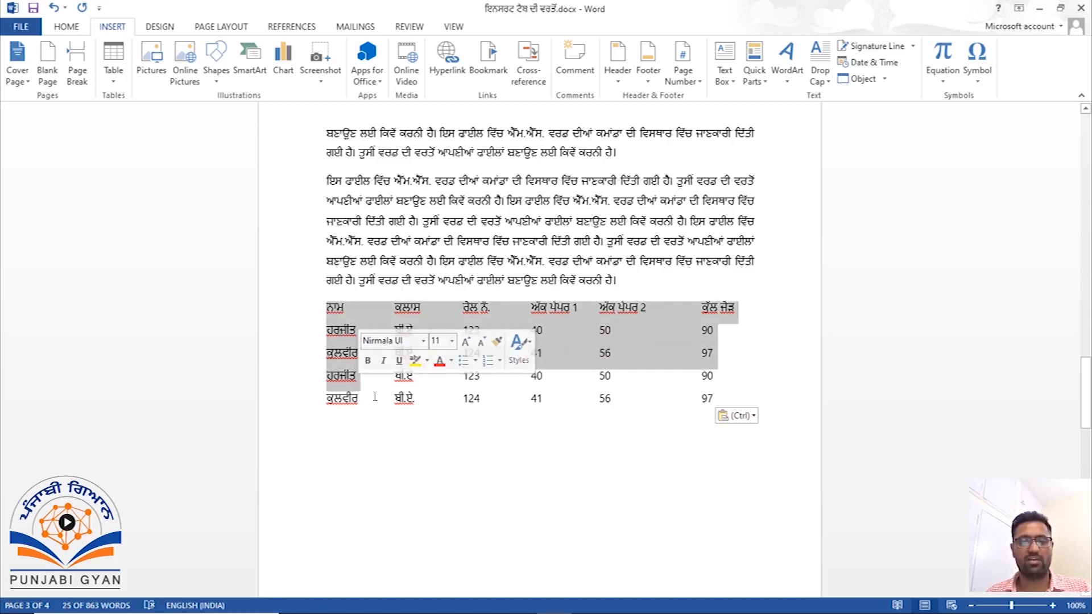
pyautogui.click(662, 311)
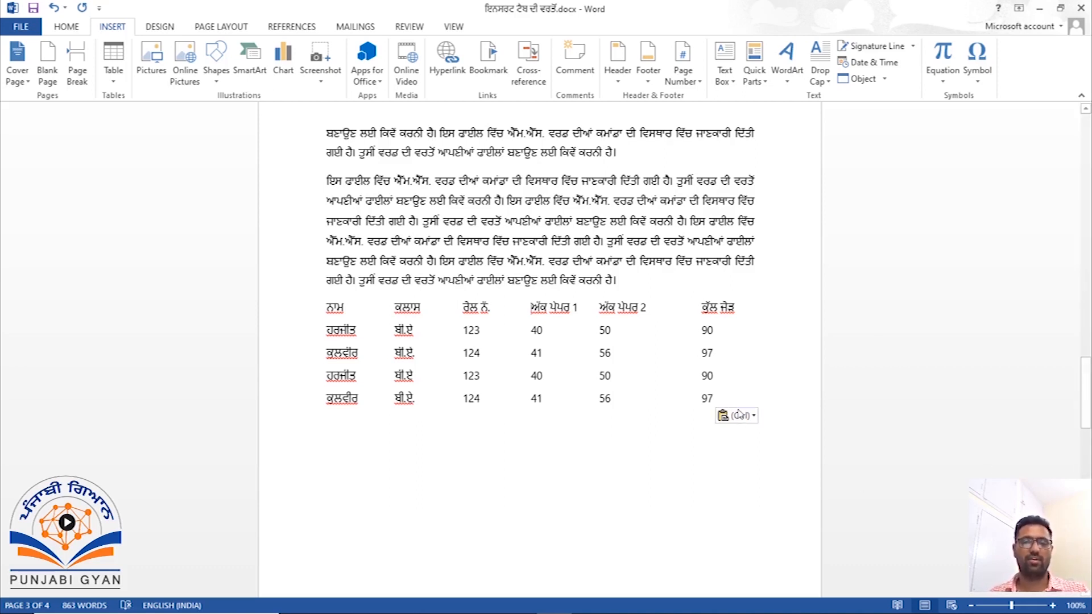
# Try adding a blank line under the last student line and selecting only the ਕੁੱਲ ਜੋੜ column
pyautogui.press('Return')
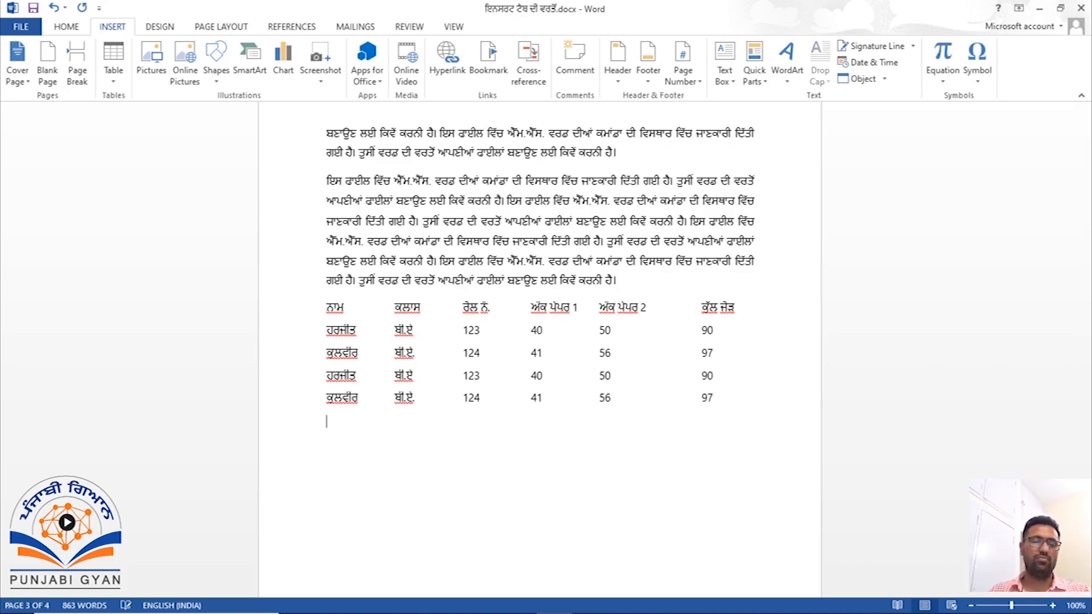
pyautogui.press('BackSpace')
pyautogui.hotkey('shift', 'Return')
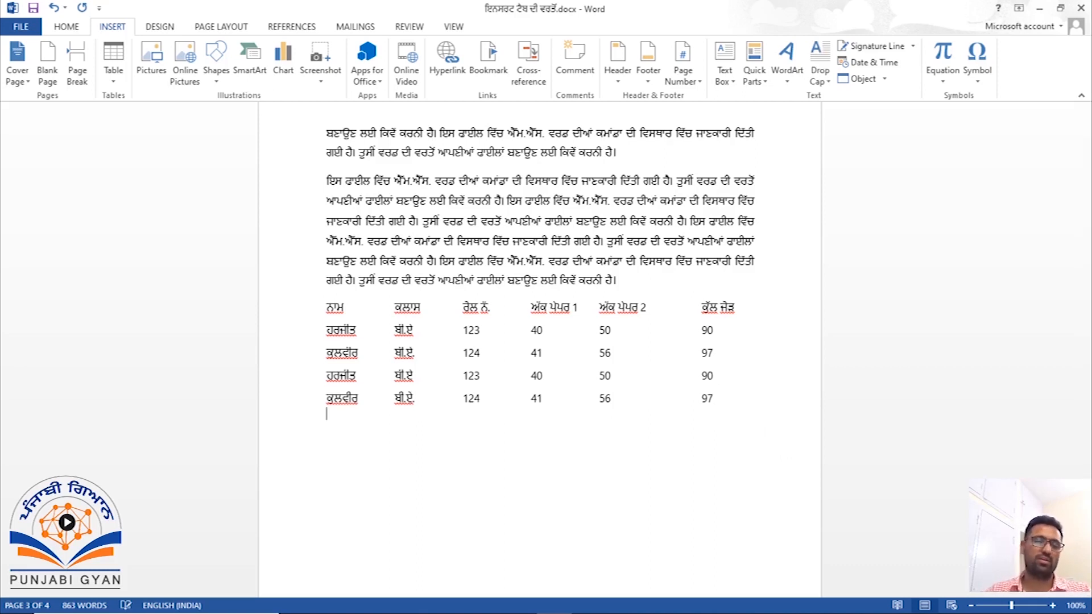
pyautogui.press('Return')
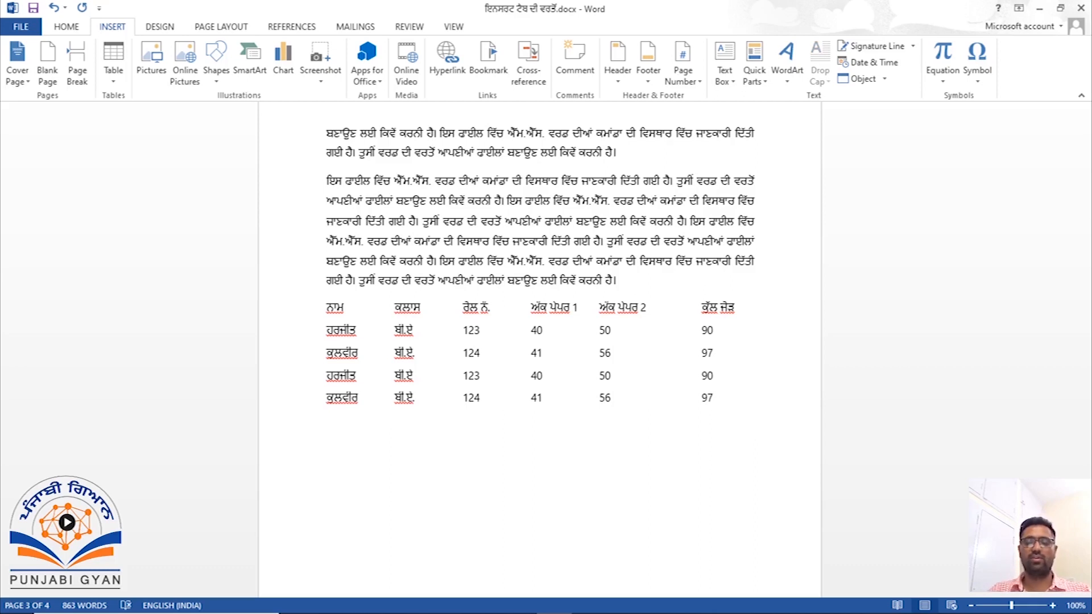
pyautogui.press('BackSpace')
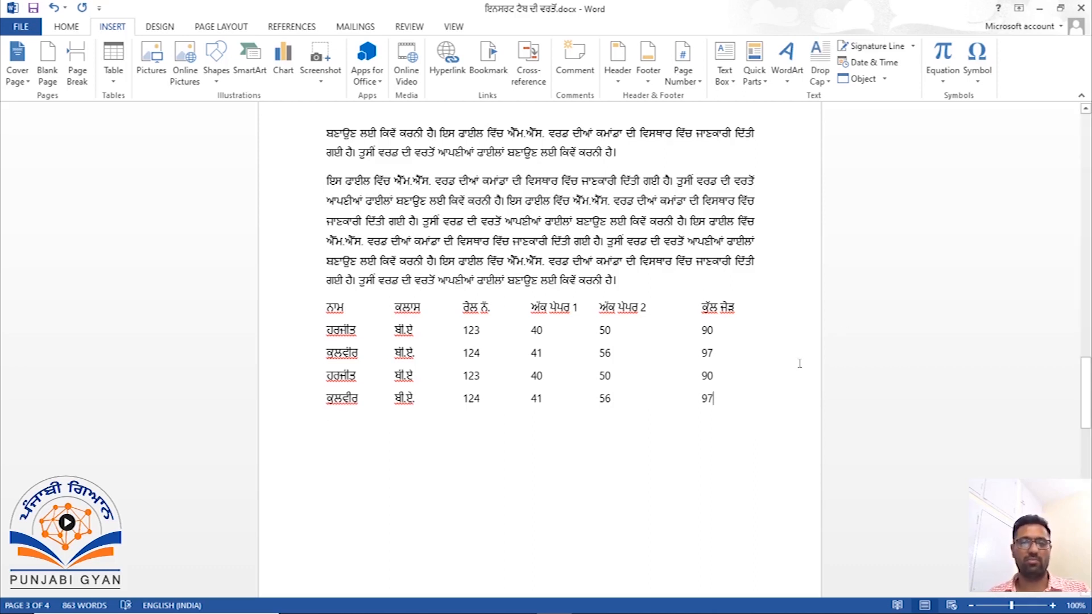
pyautogui.click(711, 294)
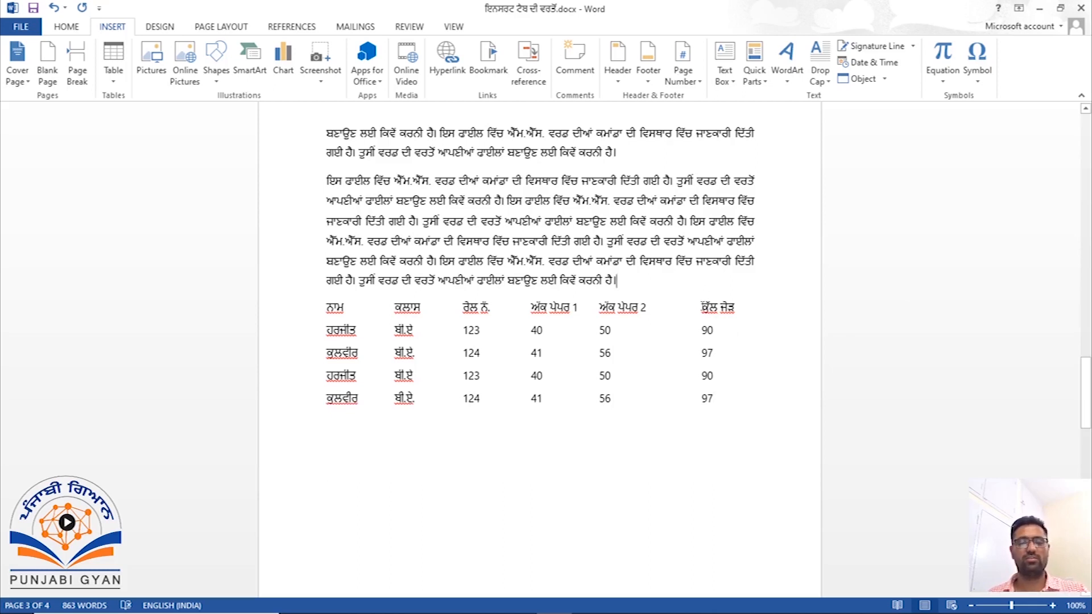
pyautogui.moveTo(701, 307); pyautogui.dragTo(753, 403)
# Insert a table of five columns and one row in the blank space below the student lines
pyautogui.click(566, 453)
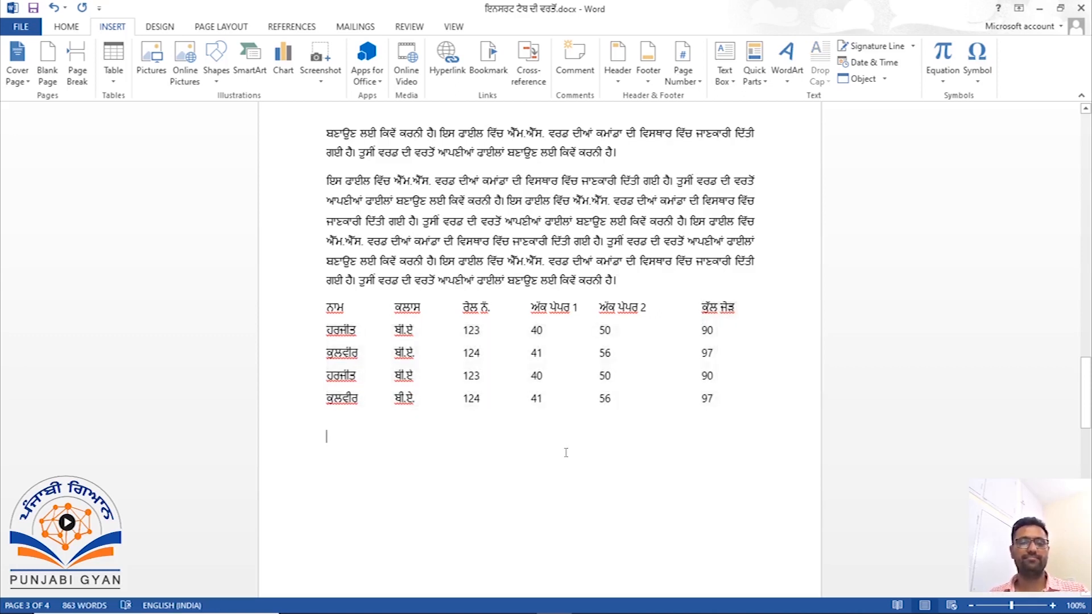
pyautogui.click(120, 86)
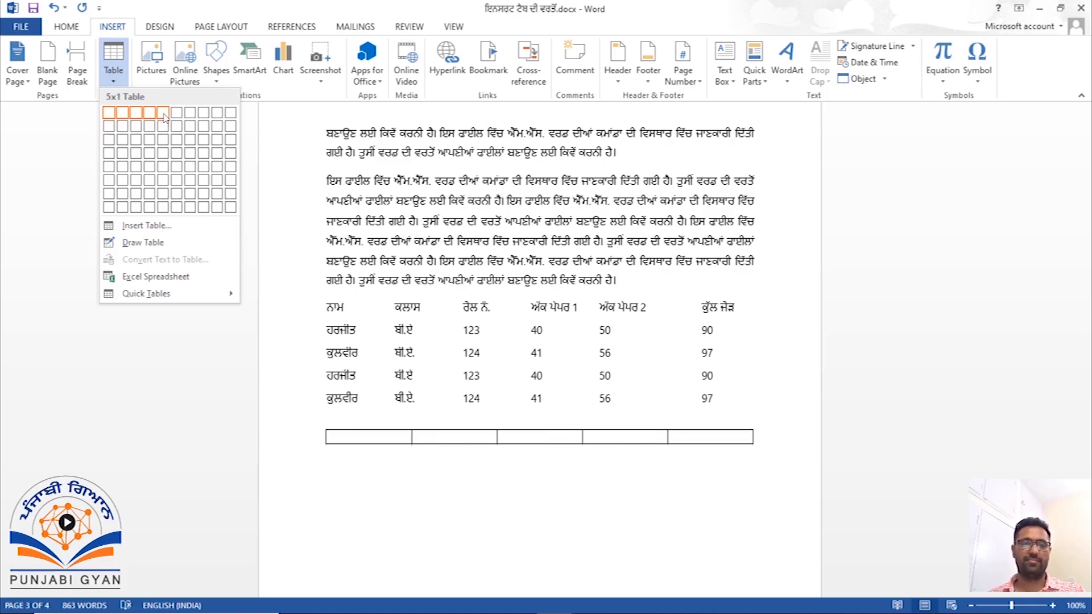
pyautogui.click(164, 115)
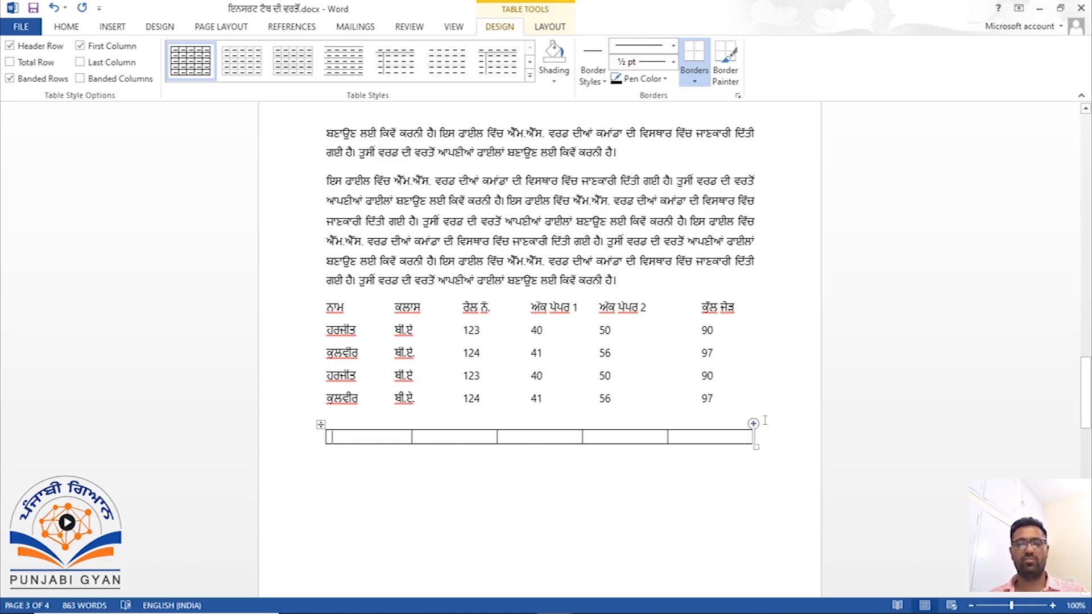
# Extend the new table by two rows, moving on from the last cell of the final row each time
pyautogui.keyDown('ctrl'); pyautogui.scroll(3, 765, 421); pyautogui.keyUp('ctrl')
pyautogui.click(776, 443)
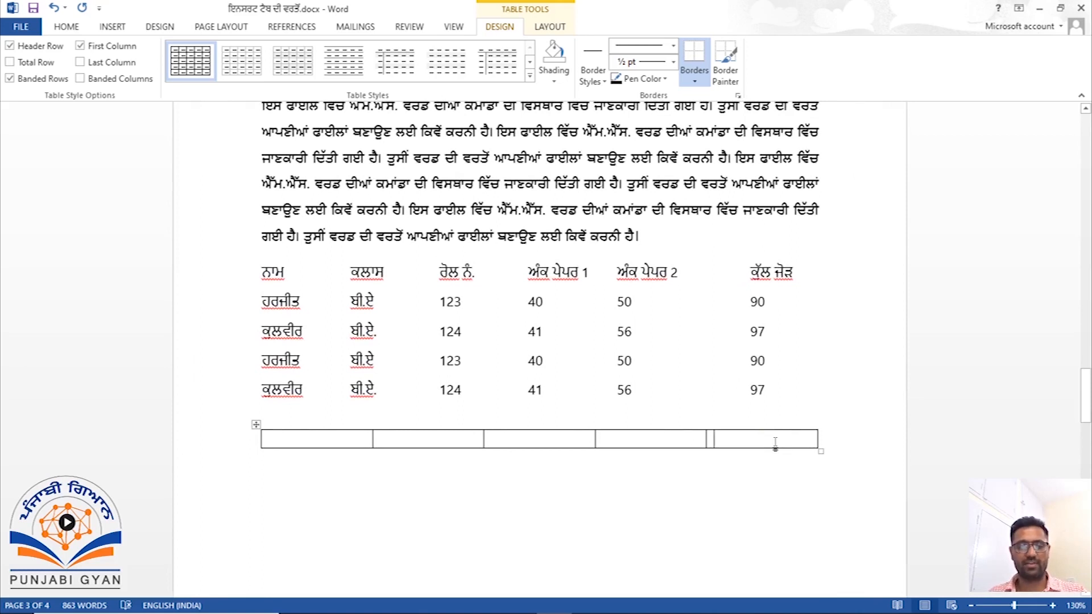
pyautogui.press('Tab')
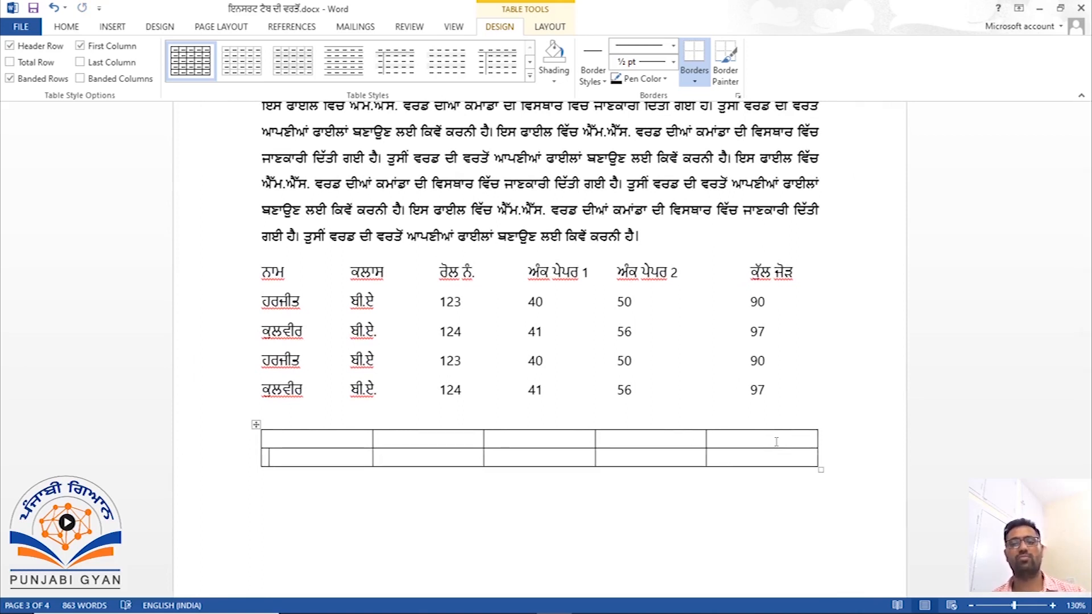
pyautogui.press('Tab')
pyautogui.press('Tab')
pyautogui.press('Tab')
pyautogui.press('Tab')
pyautogui.press('Tab')
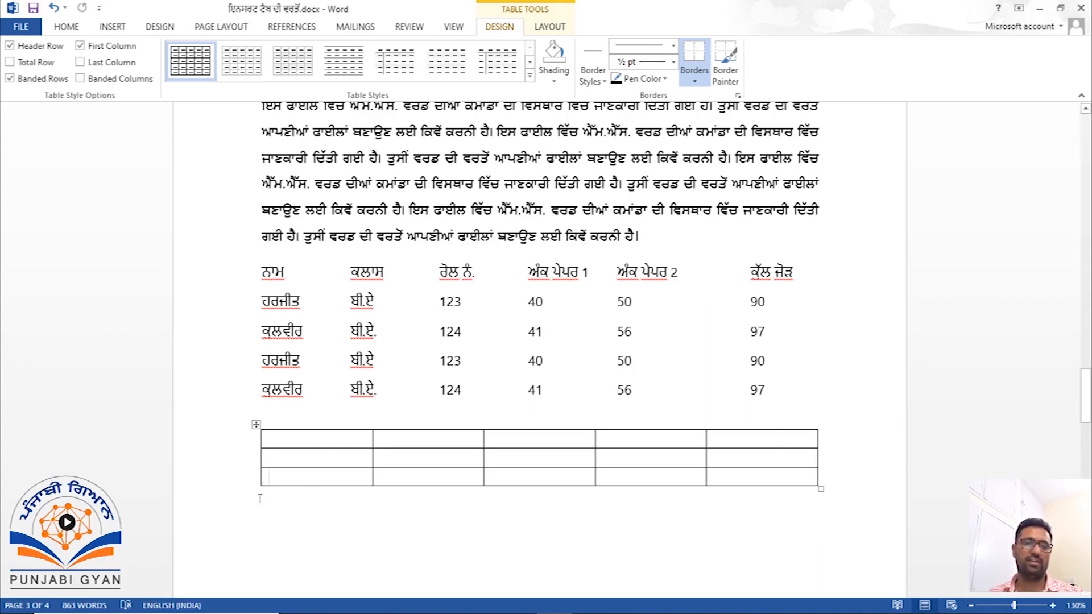
# Try copying the heading line and the first two student lines into the table's cells, and undo the paste
pyautogui.moveTo(260, 268); pyautogui.dragTo(771, 337)
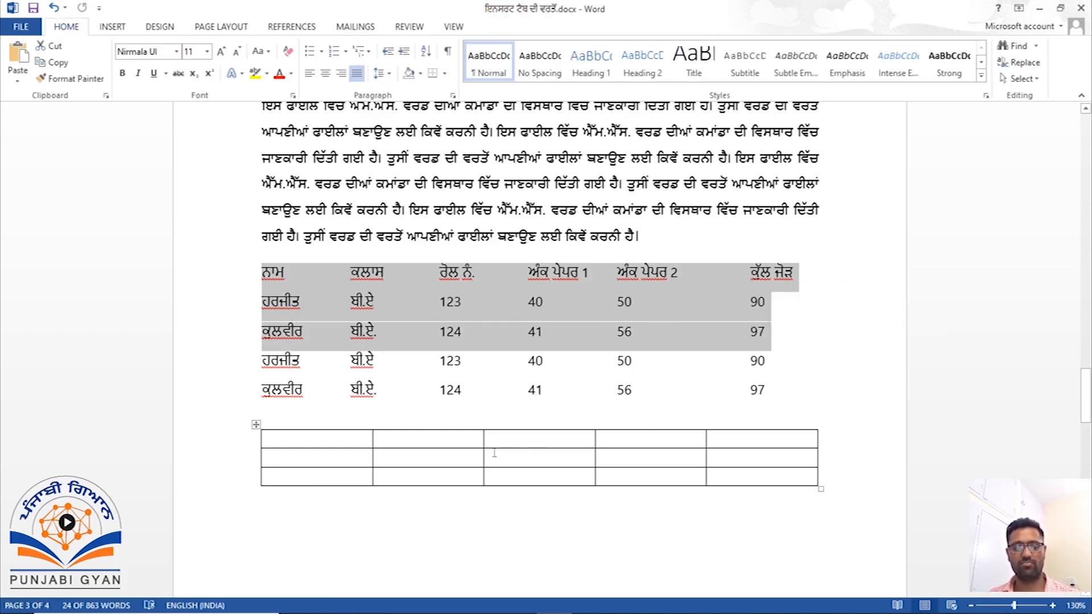
pyautogui.moveTo(336, 438); pyautogui.dragTo(779, 485)
pyautogui.write('ਨਾਮ\t\tਕਲਾਸ\t\tਰੋਲ ਨੰ. ਹਰਜੀਤ\t\tਬੀ.ਏ\t\t123 ਕੁਲਵੀਰ\t\tਬੀ.ਏ.\t\t124')
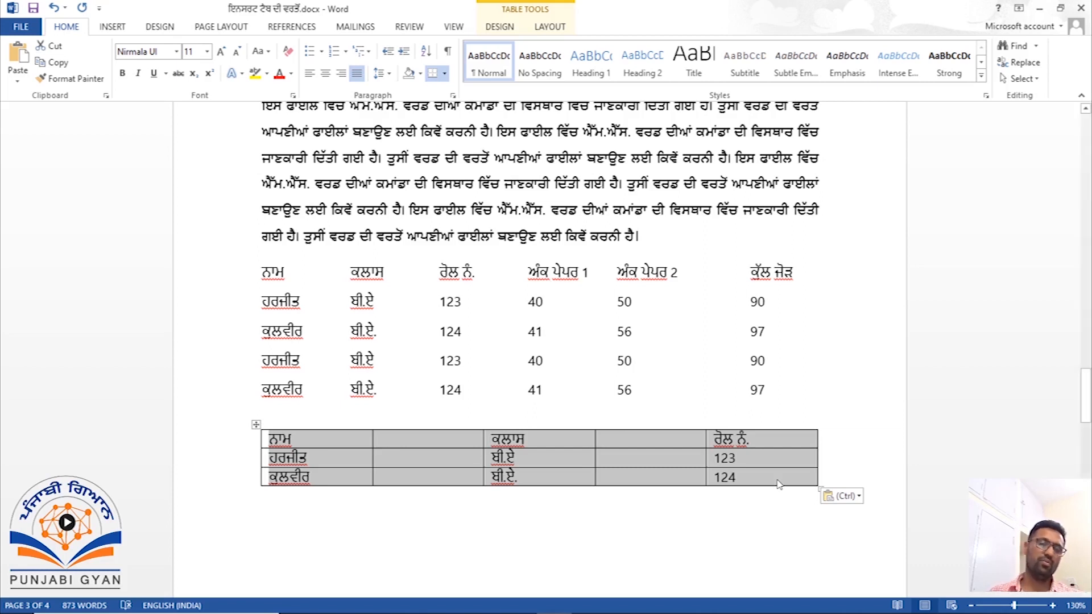
pyautogui.click(388, 408)
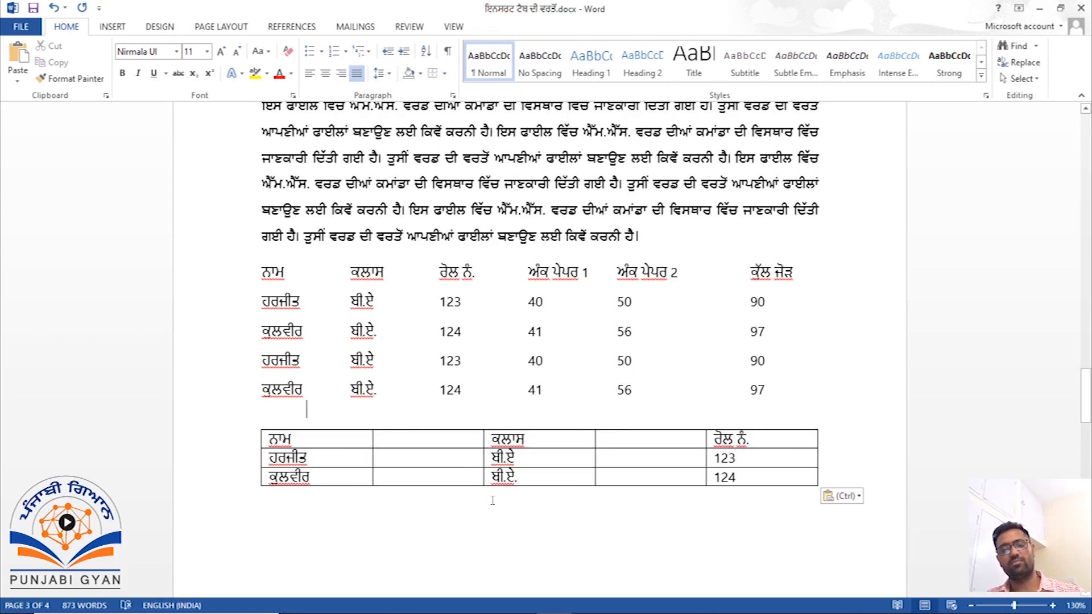
pyautogui.hotkey('ctrl', 'z')
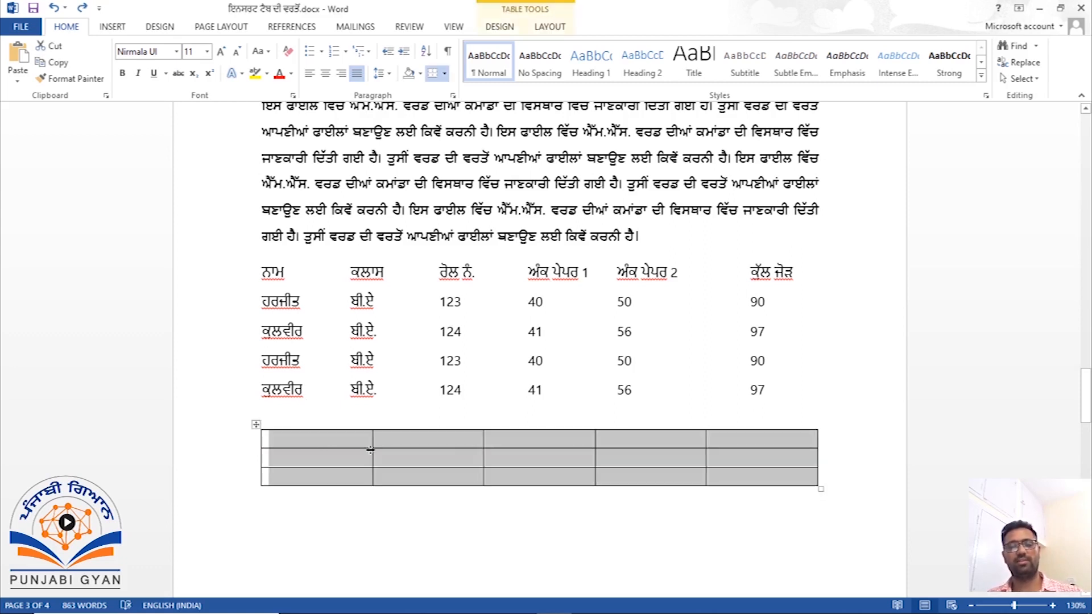
# Replace the blank line between the student lines and the empty table with two new blank lines
pyautogui.click(291, 418)
pyautogui.press('BackSpace')
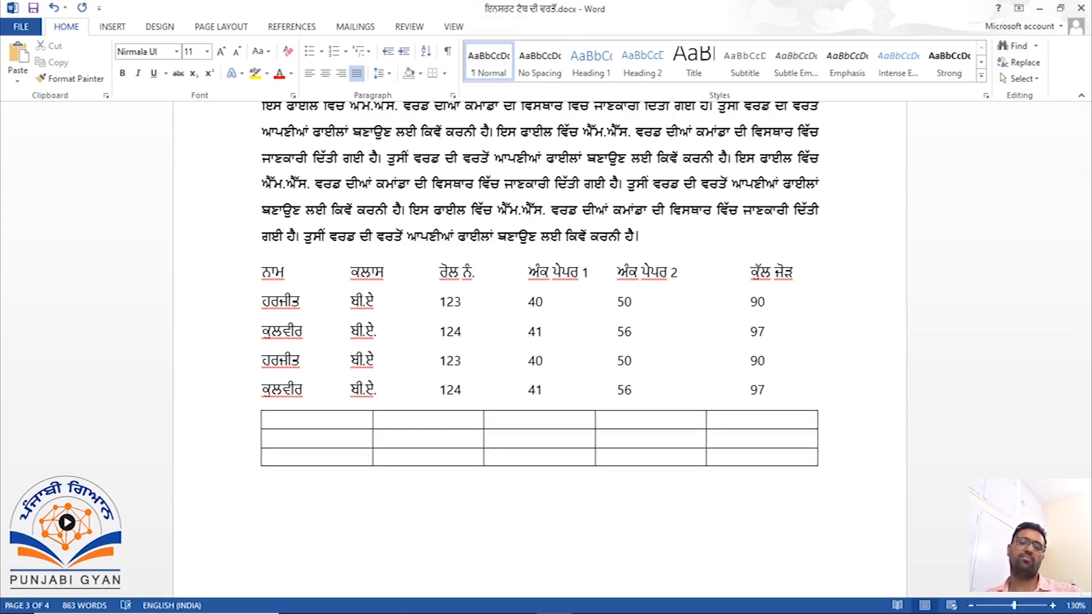
pyautogui.press('Return')
pyautogui.press('Return')
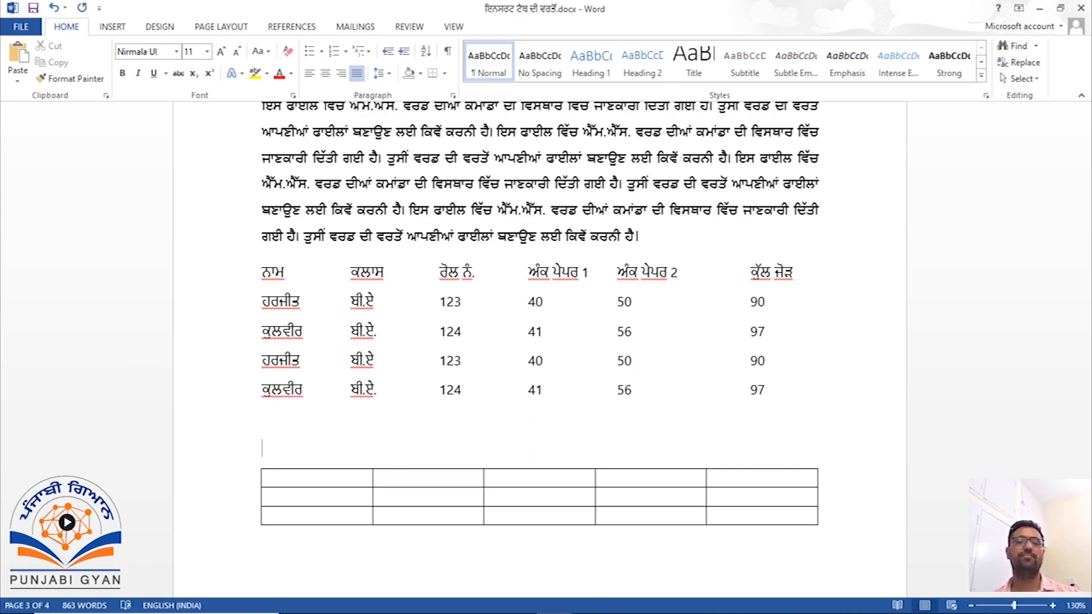
# Select the heading line and all four student lines and examine the description of the Convert Text to Table command
pyautogui.press('Up')
pyautogui.press('Up')
pyautogui.press('Up')
pyautogui.press('Up')
pyautogui.hotkey('shift', 'Down')
pyautogui.hotkey('shift', 'Down')
pyautogui.hotkey('shift', 'Down')
pyautogui.hotkey('shift', 'Down')
pyautogui.hotkey('shift', 'Down')
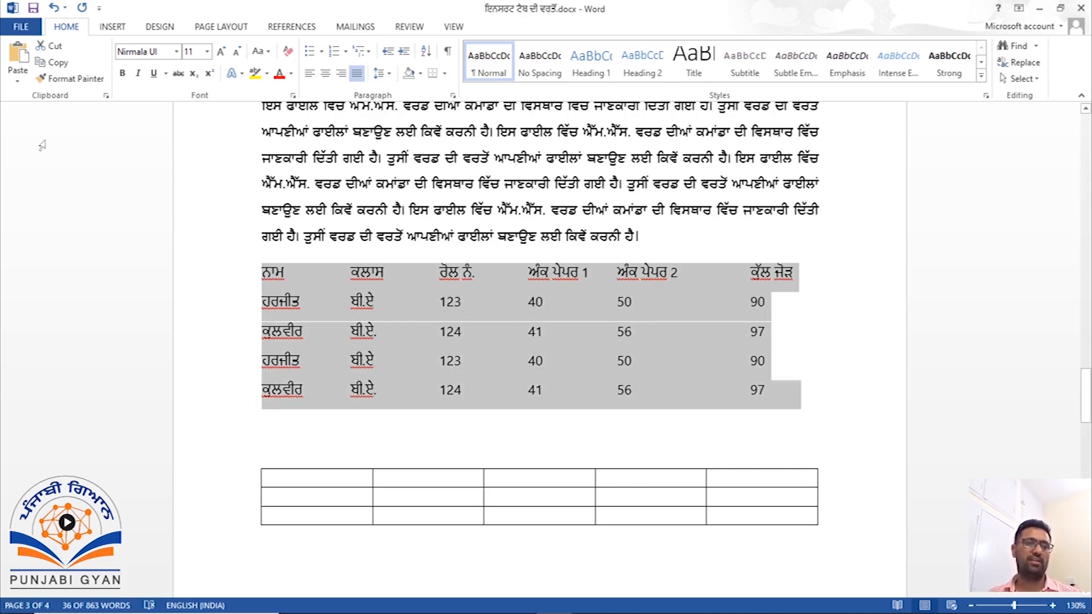
pyautogui.click(104, 31)
pyautogui.click(122, 82)
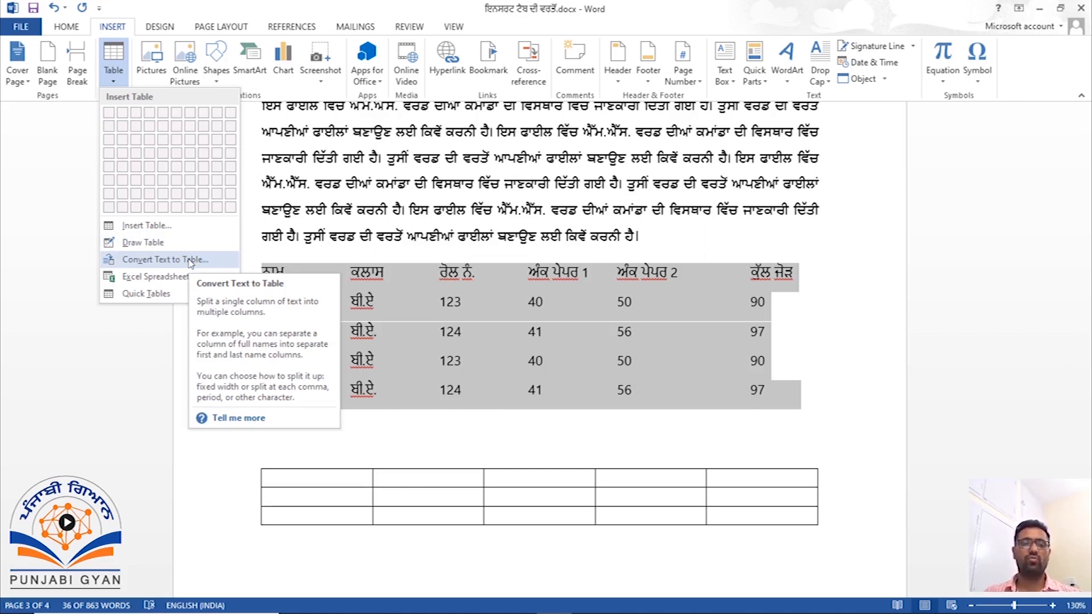
pyautogui.click(484, 343)
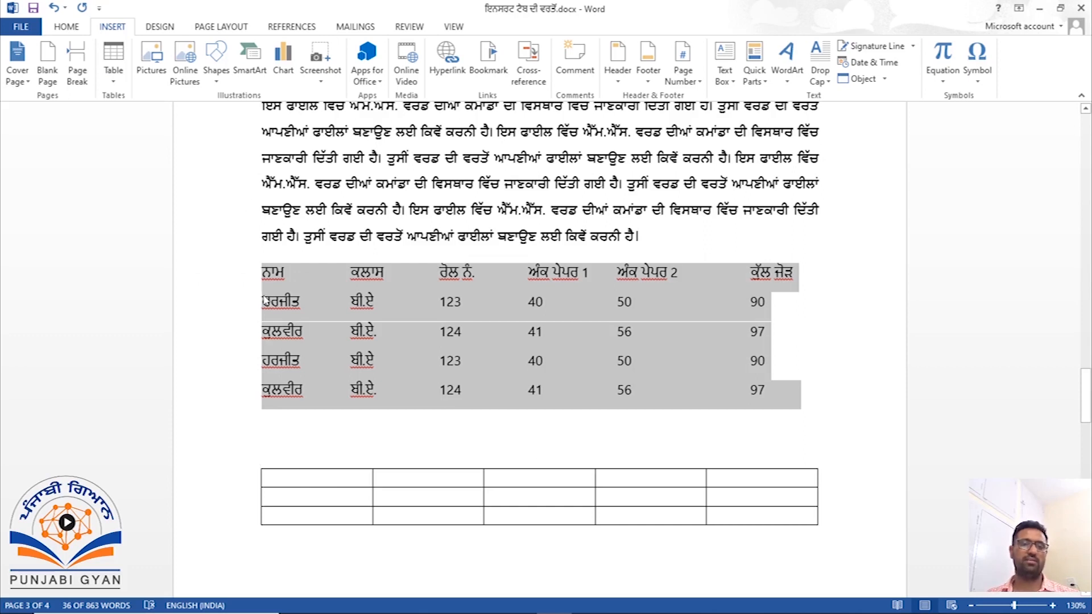
pyautogui.click(646, 416)
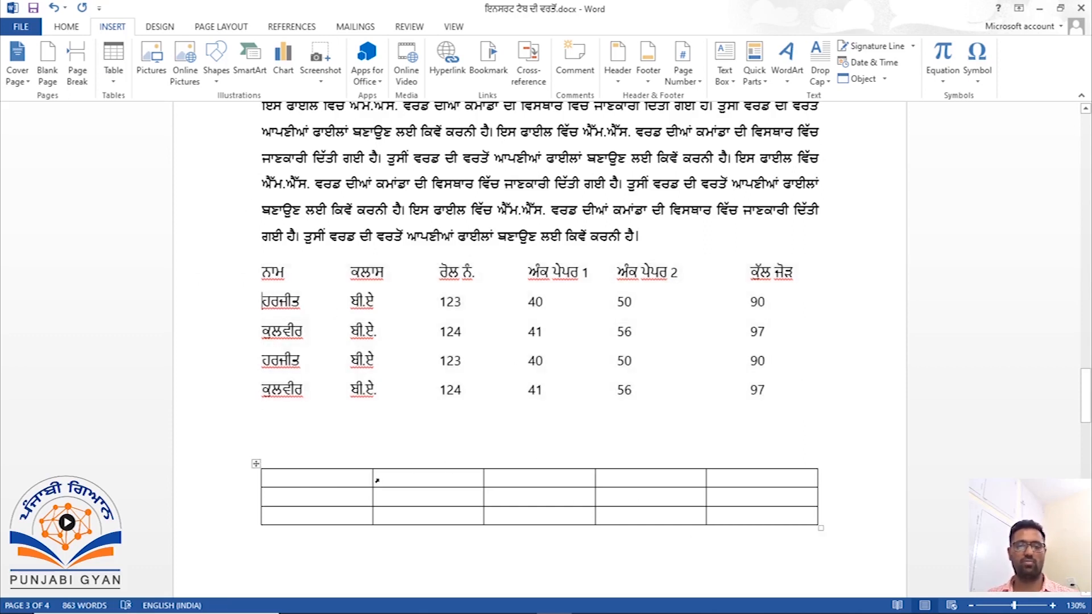
# Fill the table's first row with ਗਗਗ in the first three cells and ਗਗ in the last two
pyautogui.click(361, 468)
pyautogui.click(362, 478)
pyautogui.write('ਗਗਗ')
pyautogui.press('Tab')
pyautogui.write('ਗਗਗ')
pyautogui.press('Tab')
pyautogui.write('ਗਗਗ')
pyautogui.press('Tab')
pyautogui.write('ਗਗ')
pyautogui.press('Tab')
pyautogui.write('ਗਗ')
# Enter ਗਗਗ in the second row's last cell, and ਗਗ in the remaining empty cells of the last two columns
pyautogui.click(739, 501)
pyautogui.write('ਗਗਗ')
pyautogui.hotkey('shift', 'Tab')
pyautogui.write('ਗਗ')
pyautogui.press('Down')
pyautogui.write('ਗਗ')
pyautogui.click(739, 522)
pyautogui.write('ਗਗ')
# Enter ਗਗ in the second and third rows of the table's first three columns
pyautogui.click(551, 496)
pyautogui.write('ਗਗ')
pyautogui.click(545, 515)
pyautogui.write('ਗਗ')
pyautogui.click(433, 498)
pyautogui.write('ਗਗ')
pyautogui.moveTo(434, 506); pyautogui.dragTo(434, 506)
pyautogui.click(428, 517)
pyautogui.write('ਗਗ')
pyautogui.click(309, 498)
pyautogui.write('ਗਗ')
pyautogui.click(315, 516)
pyautogui.write('ਗਗ')
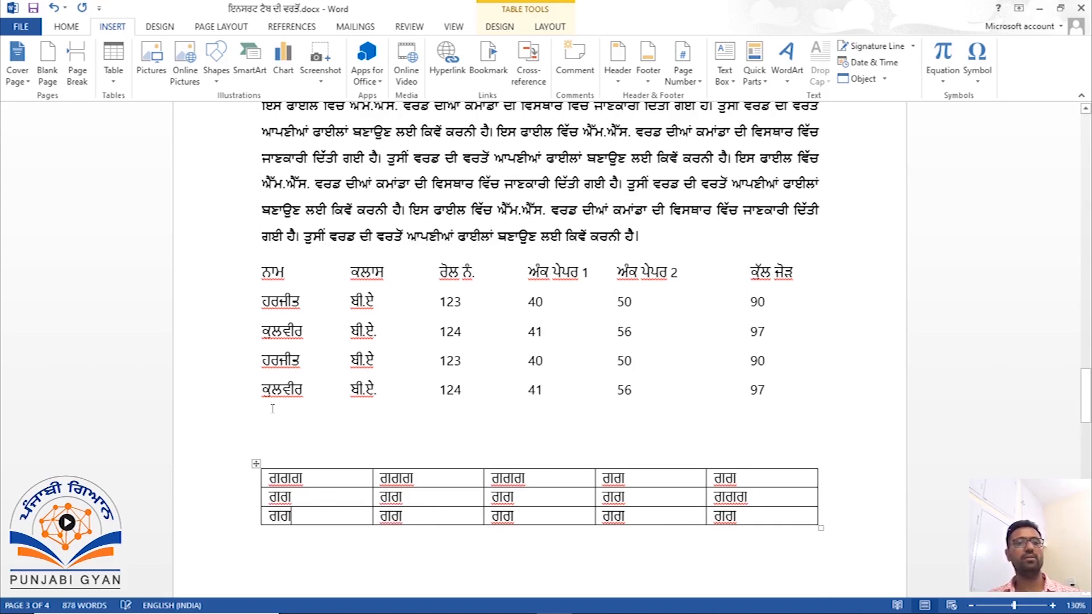
# Use Draw Table to split the third cell of the table's first row with a vertical border
pyautogui.click(113, 68)
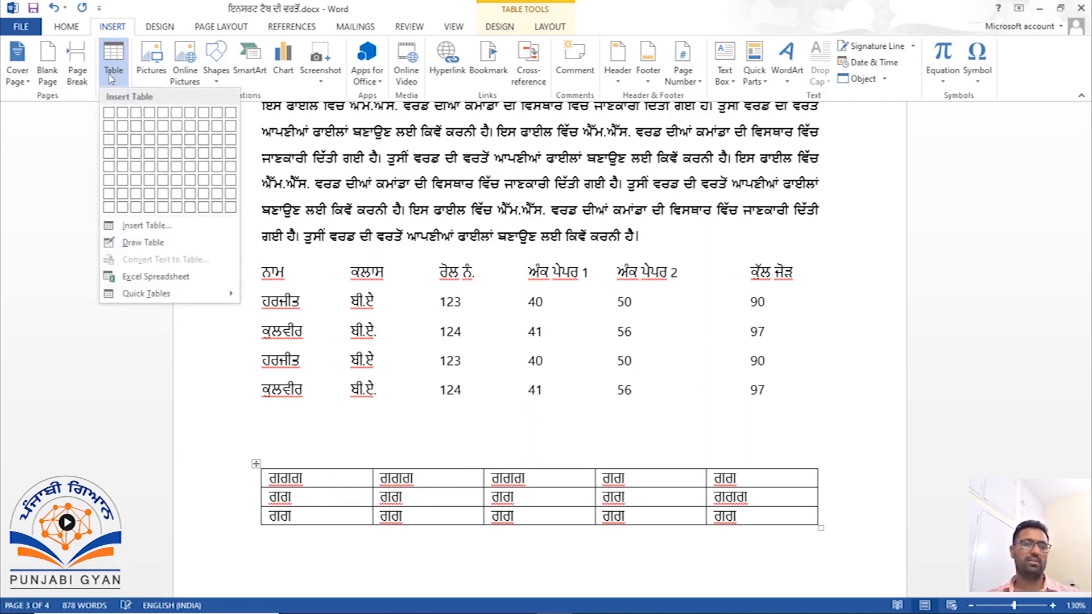
pyautogui.click(163, 248)
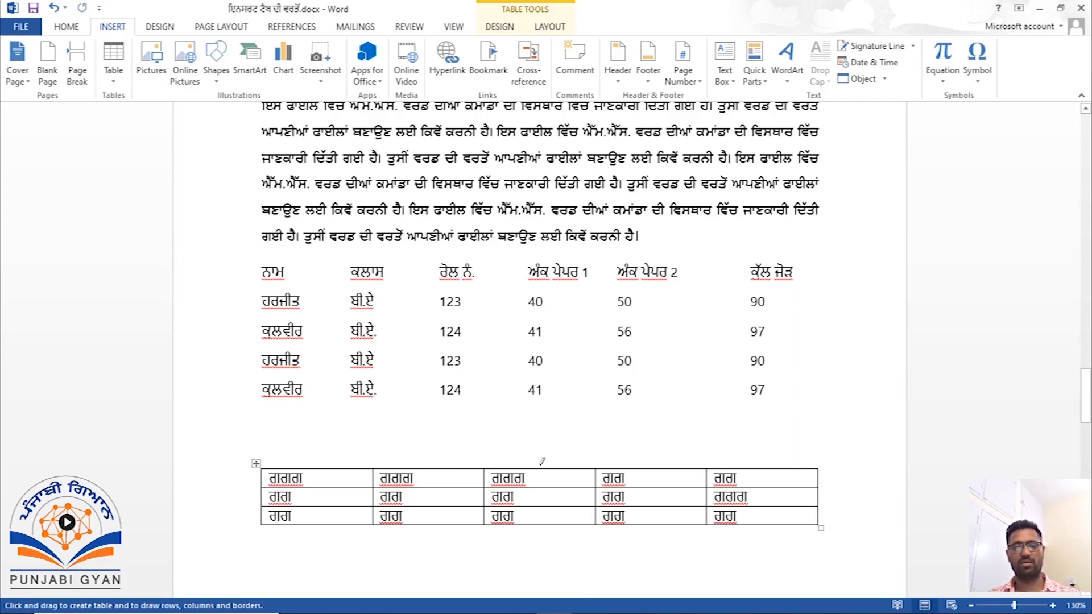
pyautogui.moveTo(543, 465); pyautogui.dragTo(544, 486)
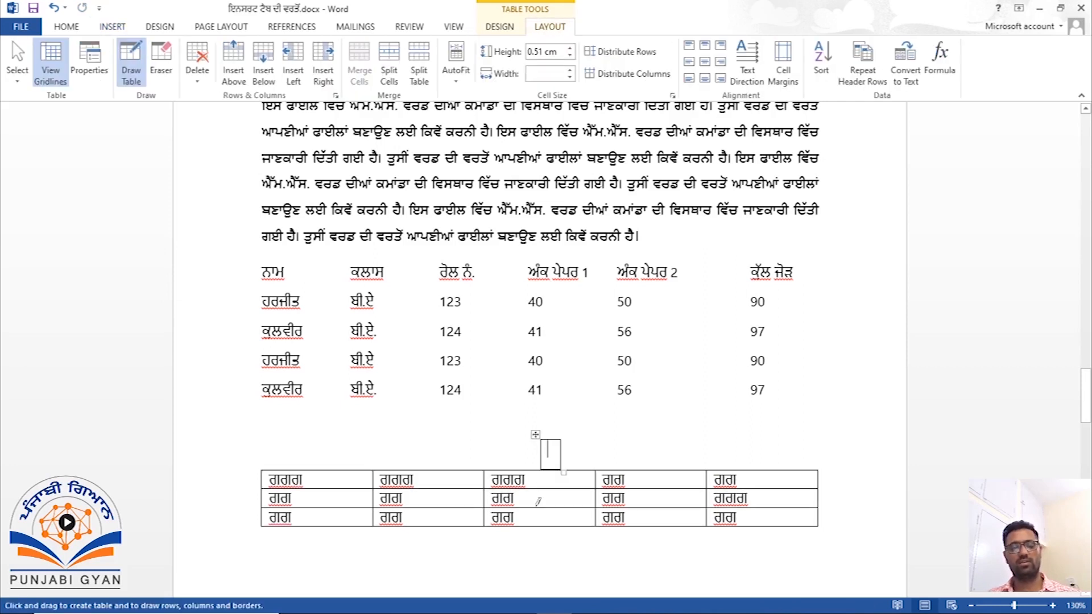
pyautogui.hotkey('ctrl', 'z')
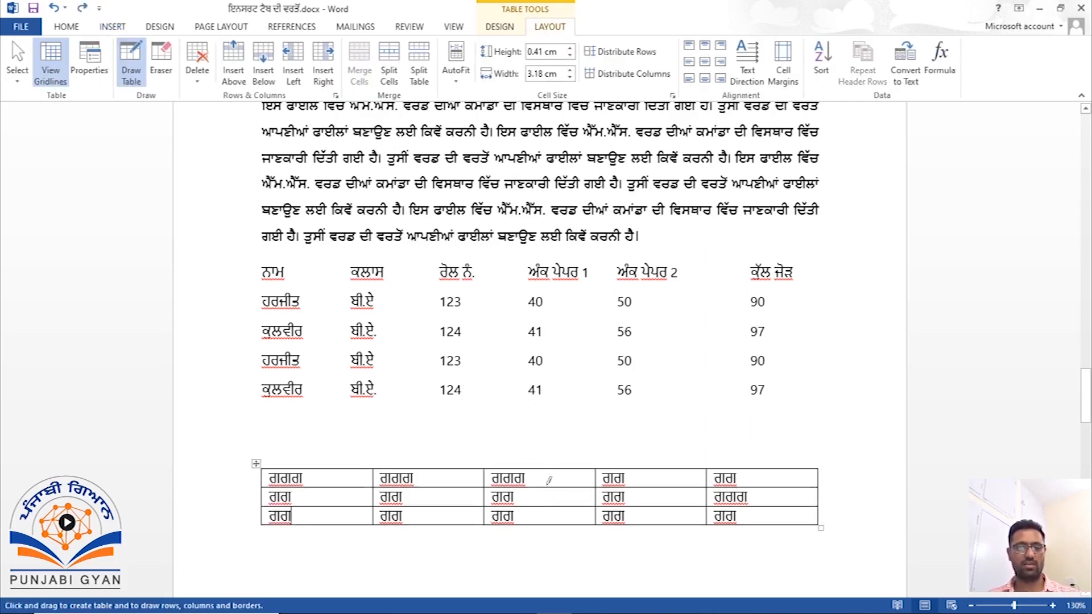
pyautogui.moveTo(544, 486); pyautogui.dragTo(543, 470)
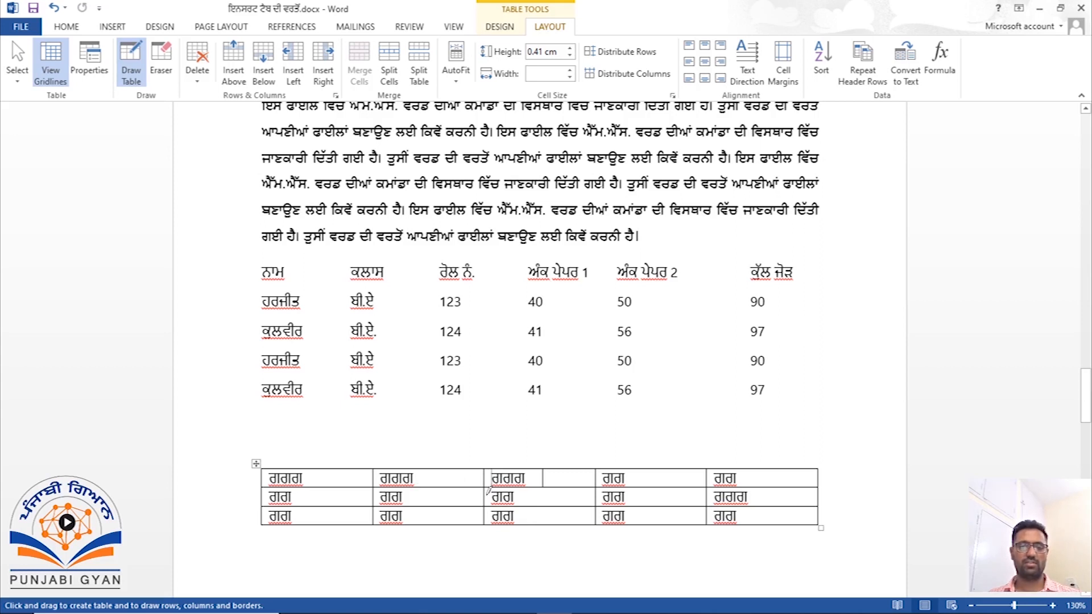
# Draw a horizontal border through the second row's third cell and vertical borders through its fourth and second cells, and stop drawing
pyautogui.moveTo(488, 492); pyautogui.dragTo(575, 495)
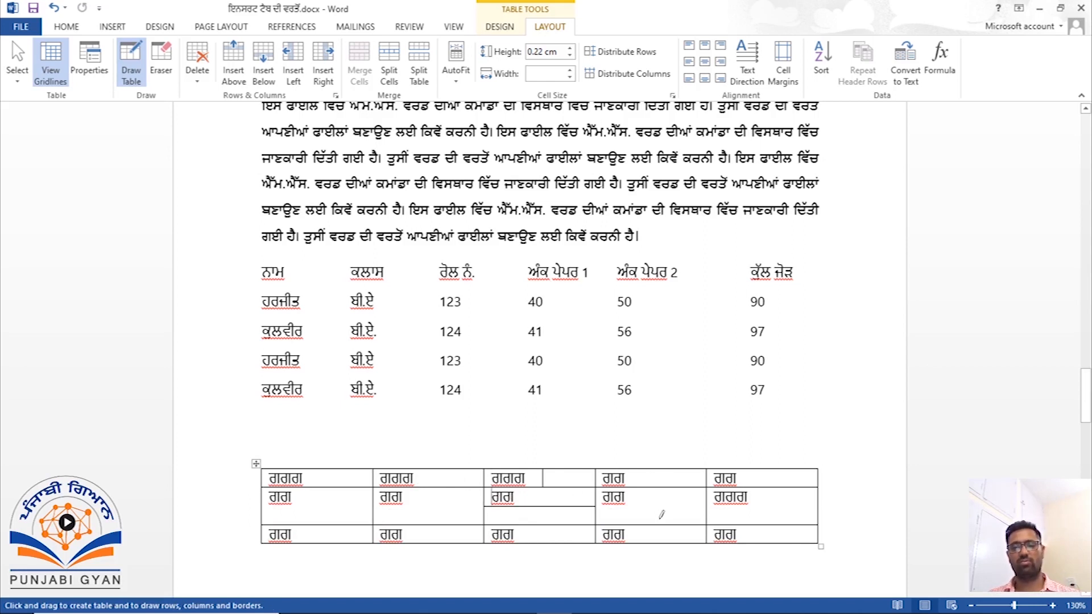
pyautogui.moveTo(660, 517); pyautogui.dragTo(648, 489)
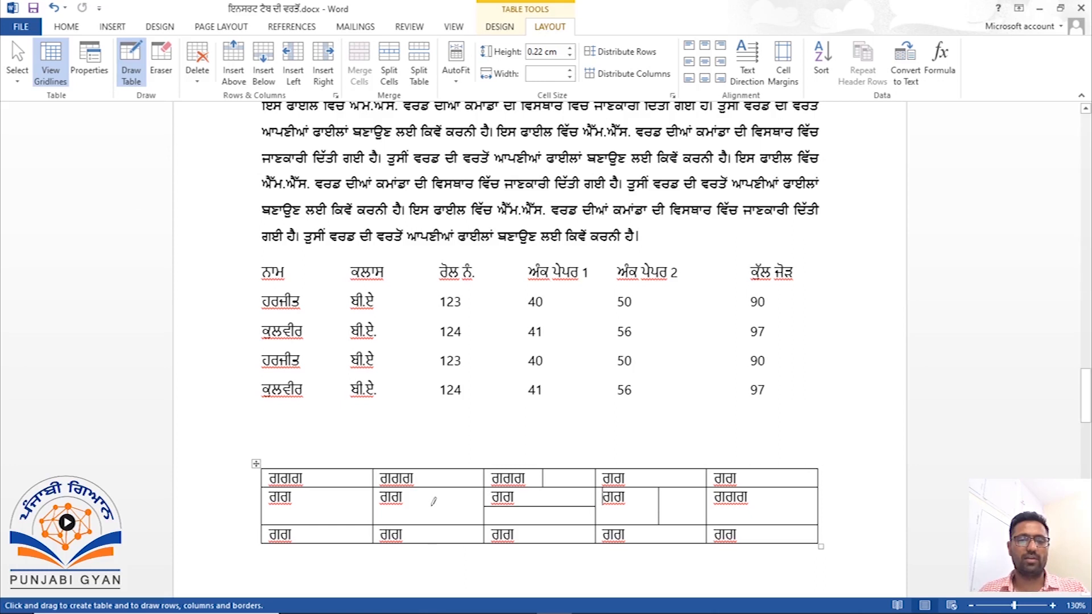
pyautogui.moveTo(430, 519); pyautogui.dragTo(431, 494)
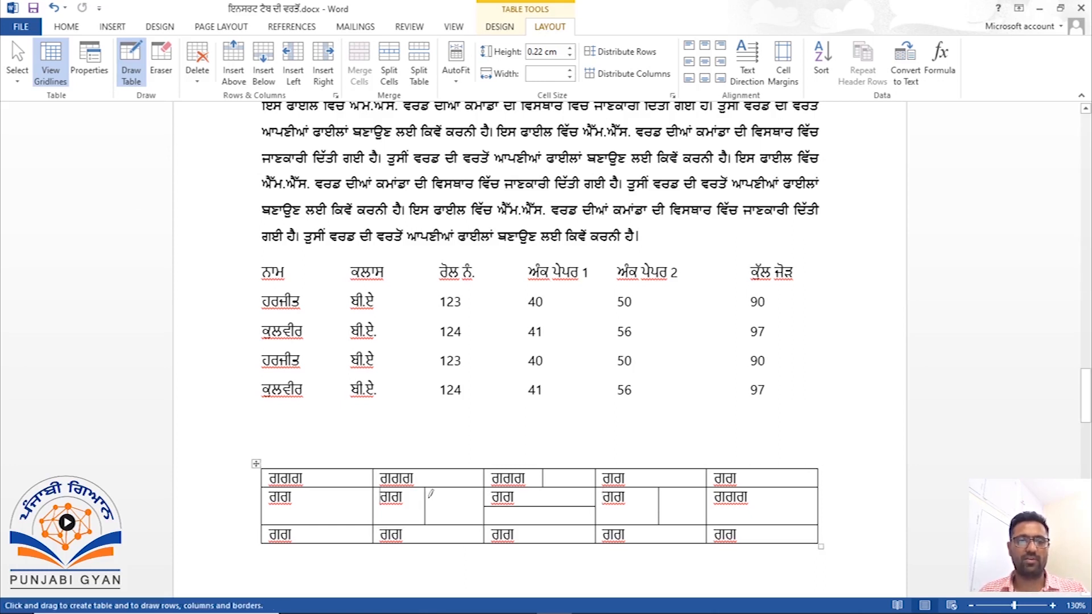
pyautogui.click(118, 29)
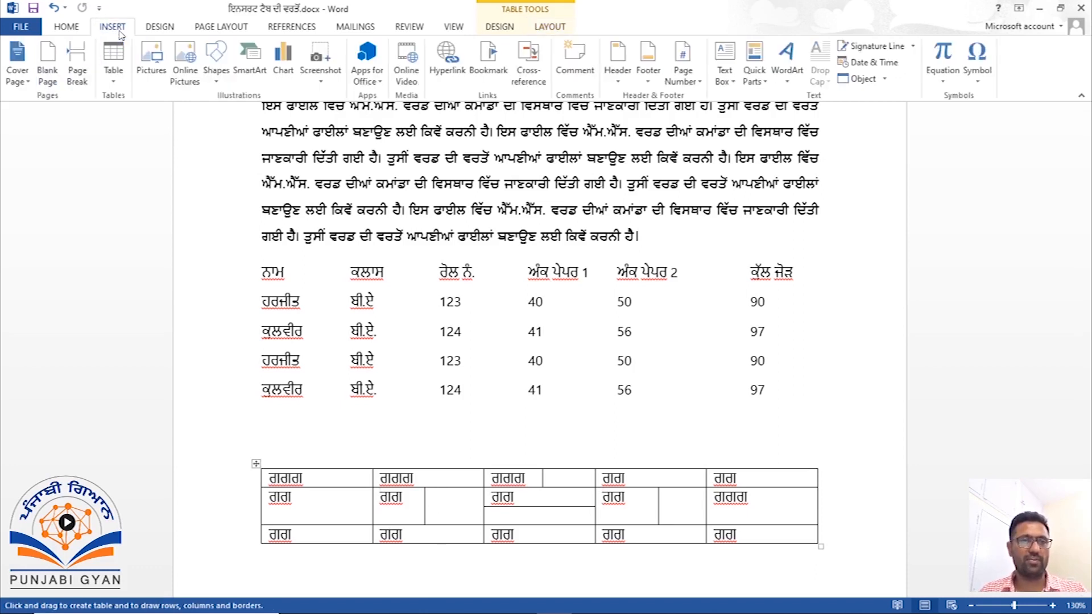
pyautogui.click(115, 84)
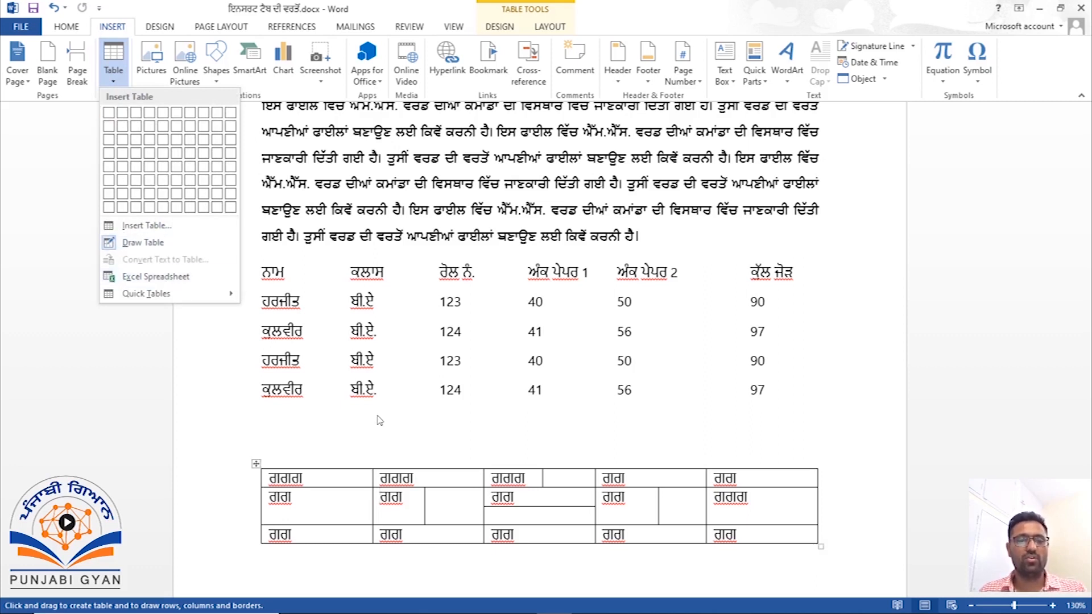
pyautogui.click(260, 308)
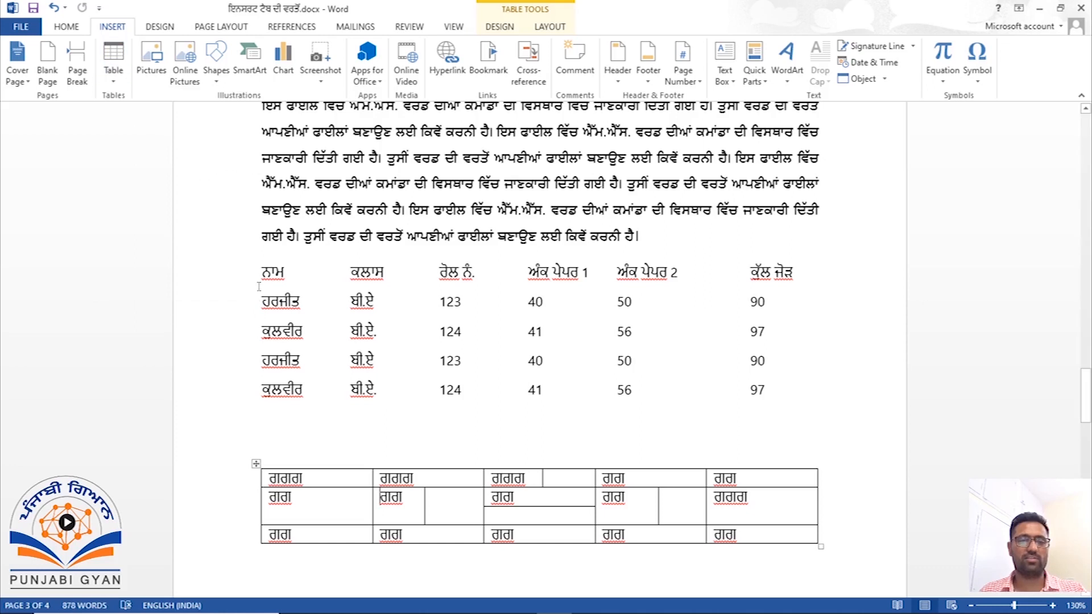
# Show the hidden formatting marks in the document, with the cursor at the start of the tab-separated heading line
pyautogui.moveTo(260, 275); pyautogui.dragTo(808, 390)
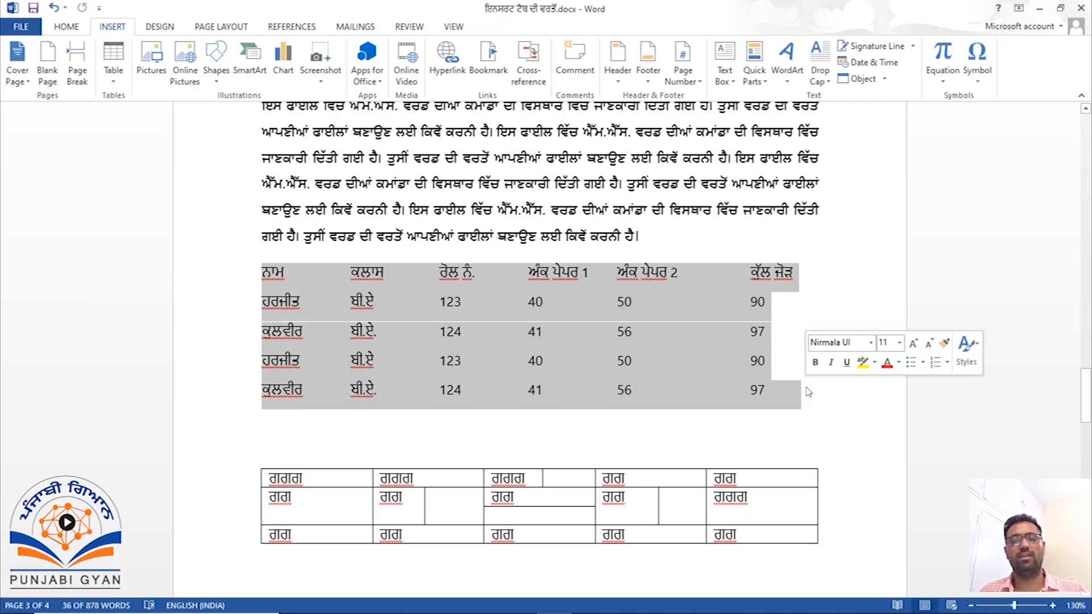
pyautogui.click(778, 399)
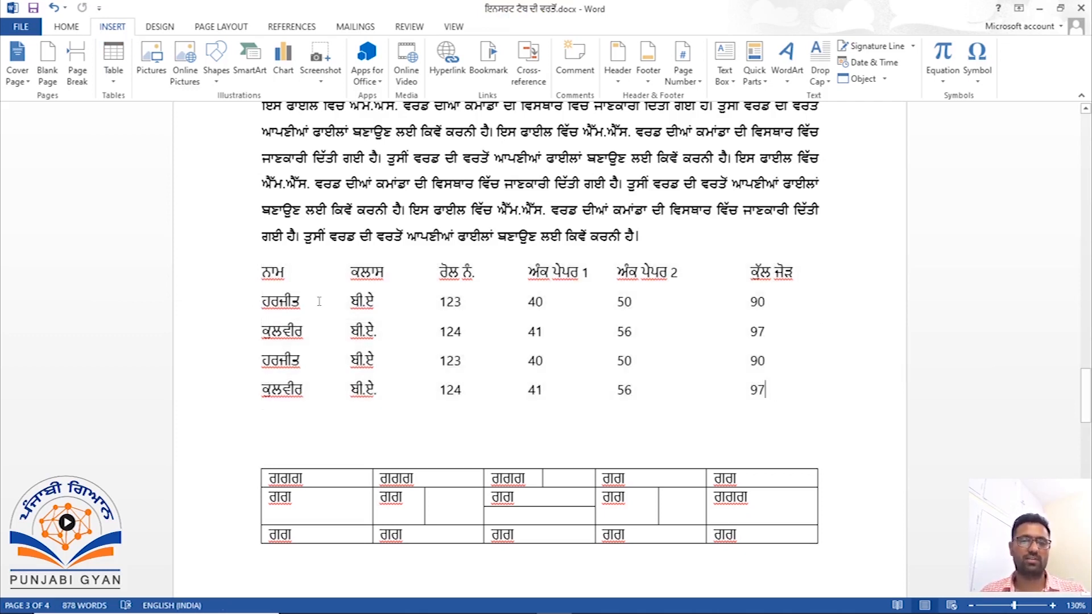
pyautogui.click(257, 268)
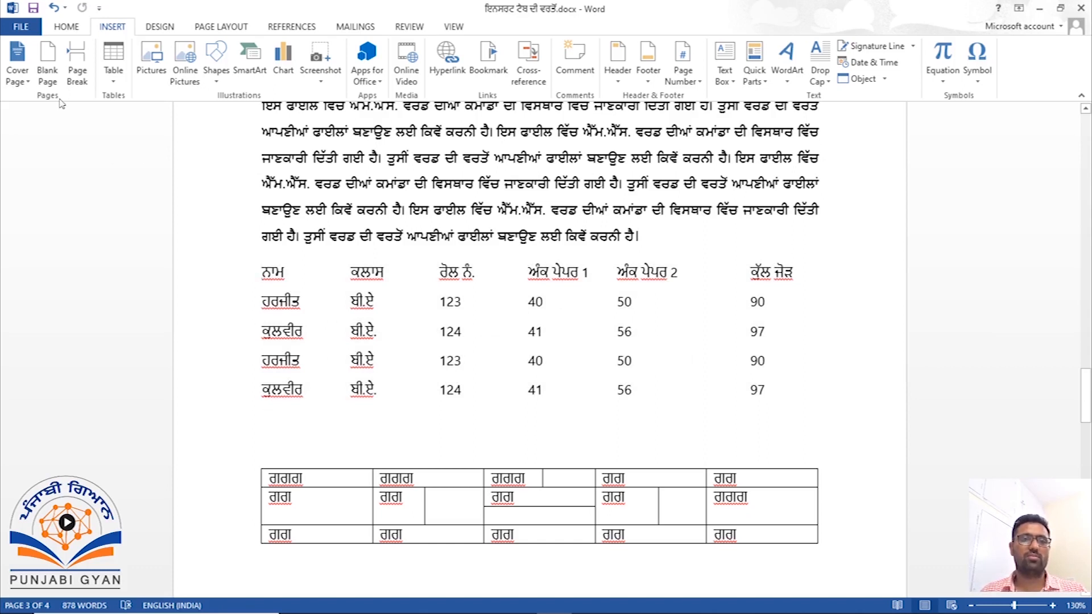
pyautogui.click(72, 29)
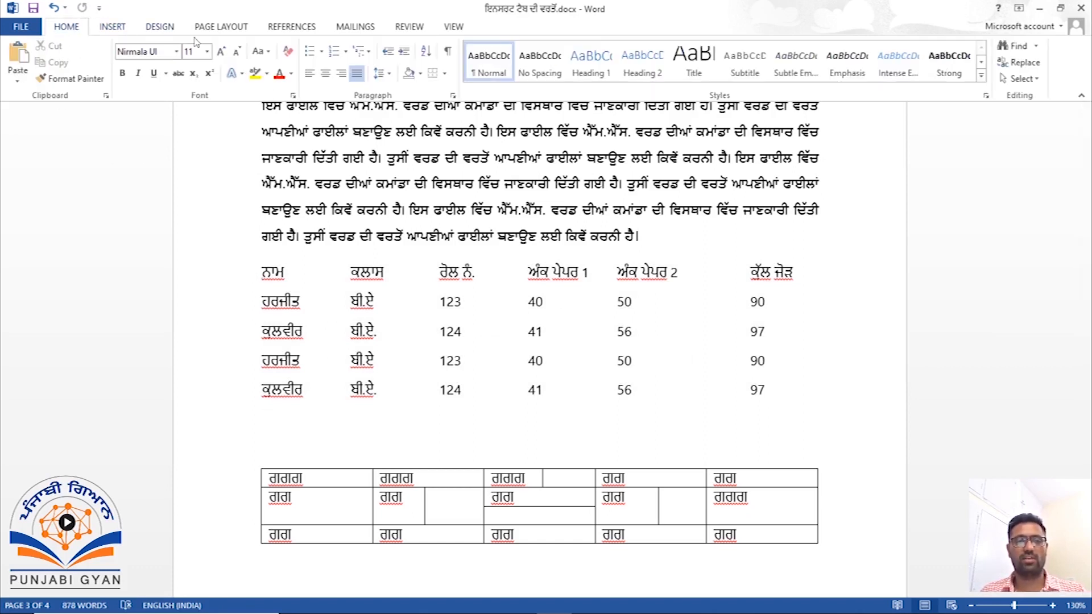
pyautogui.click(446, 53)
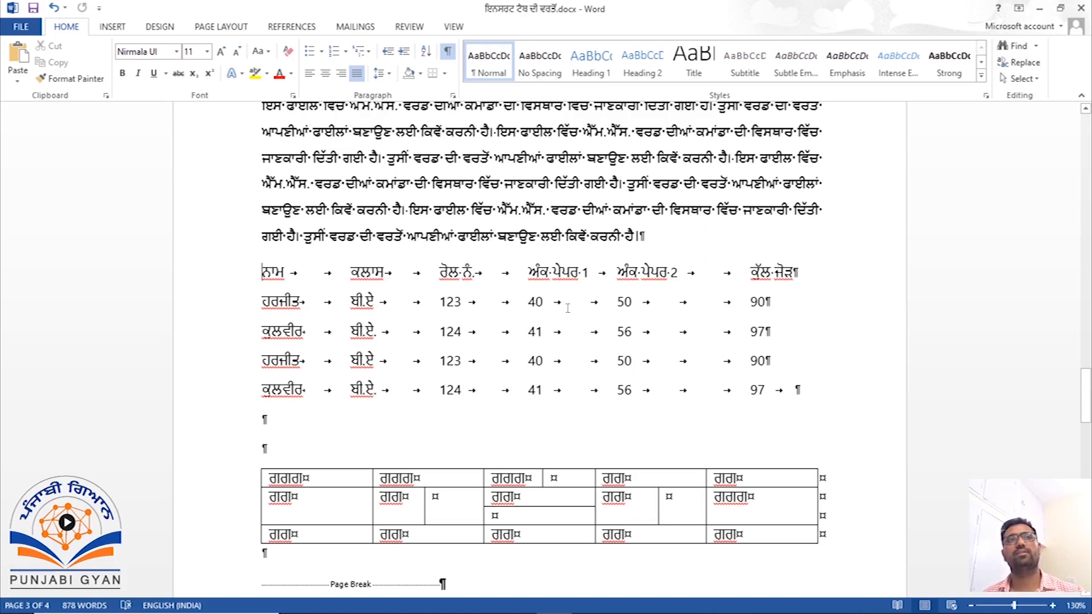
# Select the second tab mark after the ਰੋਲ ਨੰ. heading and move the cursor back and forth across the adjacent tabs to examine them
pyautogui.doubleClick(503, 273)
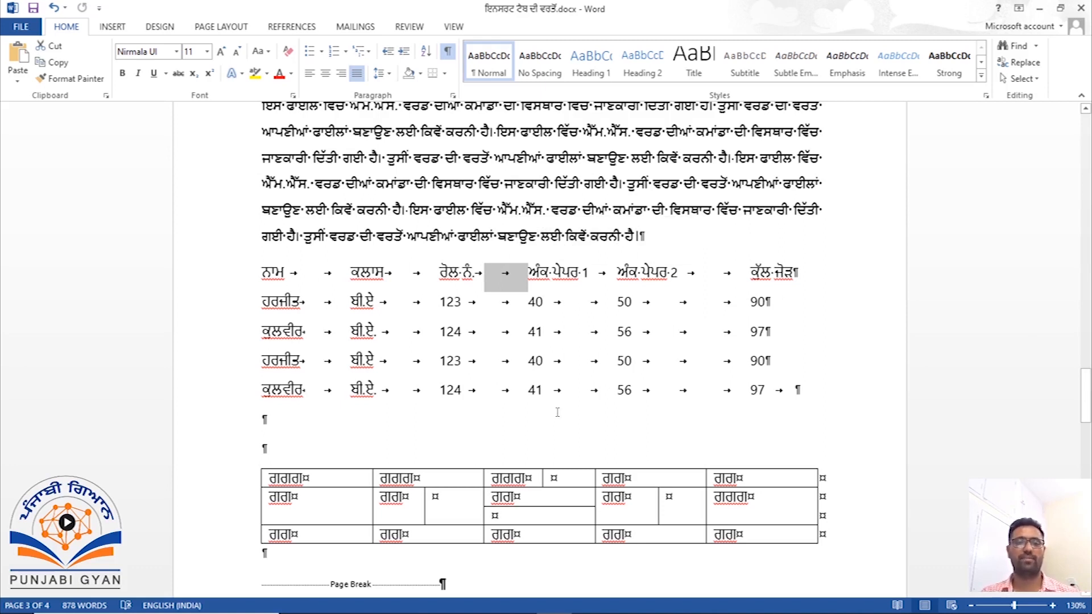
pyautogui.press('Right')
pyautogui.press('Left')
pyautogui.press('Left')
pyautogui.press('Right')
pyautogui.press('Right')
pyautogui.press('Left')
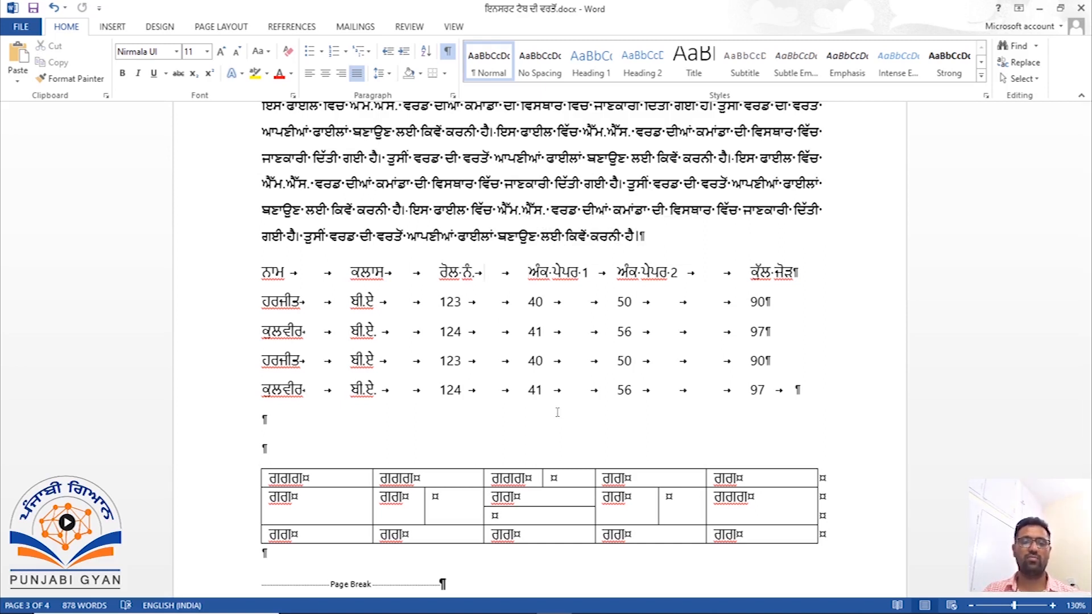
pyautogui.press('Left')
pyautogui.press('Right')
pyautogui.press('Right')
pyautogui.press('Left')
pyautogui.press('Left')
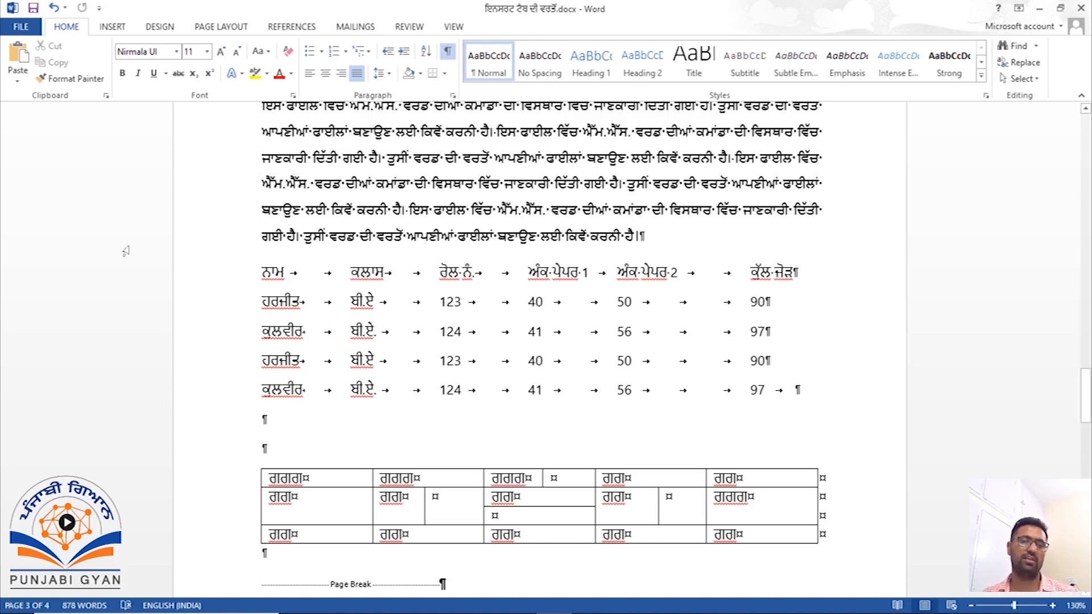
# Examine the Paragraphs, Commas and Other separators in Convert Text to Table for the heading and student lines, and cancel without converting
pyautogui.moveTo(262, 272); pyautogui.dragTo(821, 401)
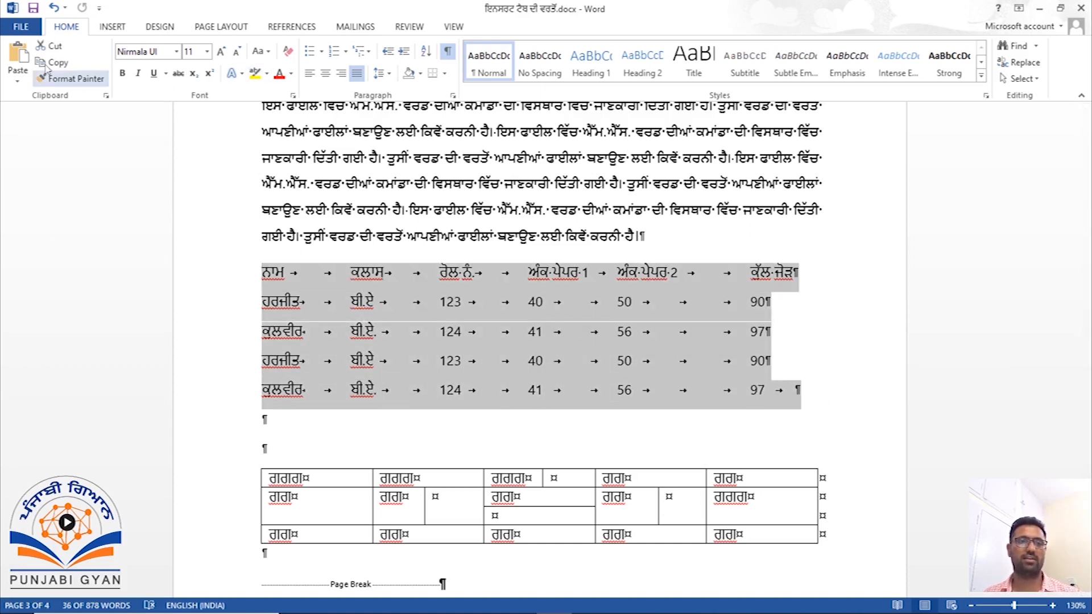
pyautogui.click(108, 30)
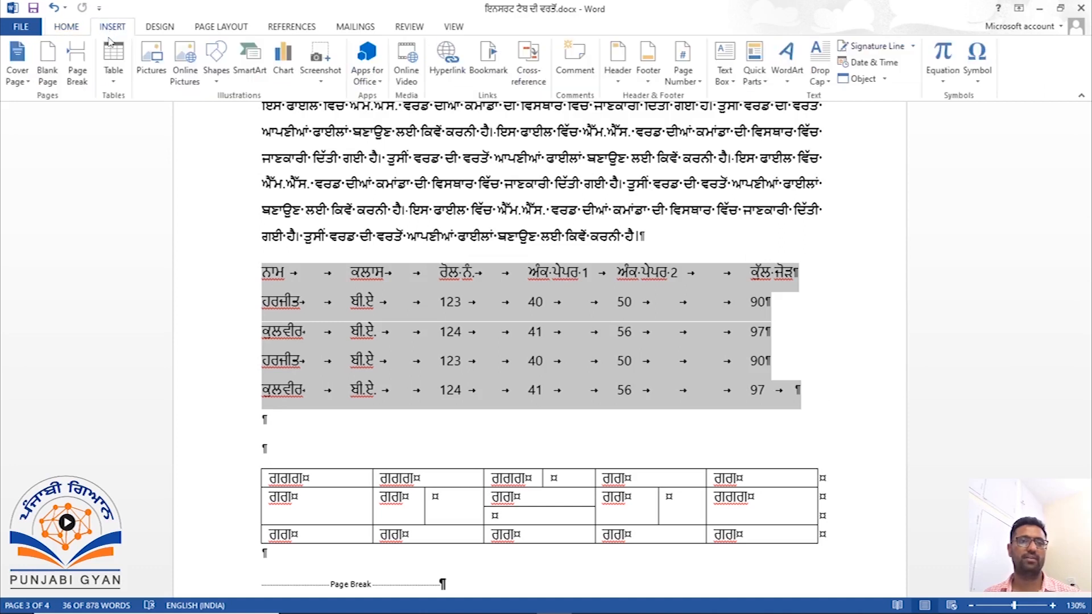
pyautogui.click(116, 83)
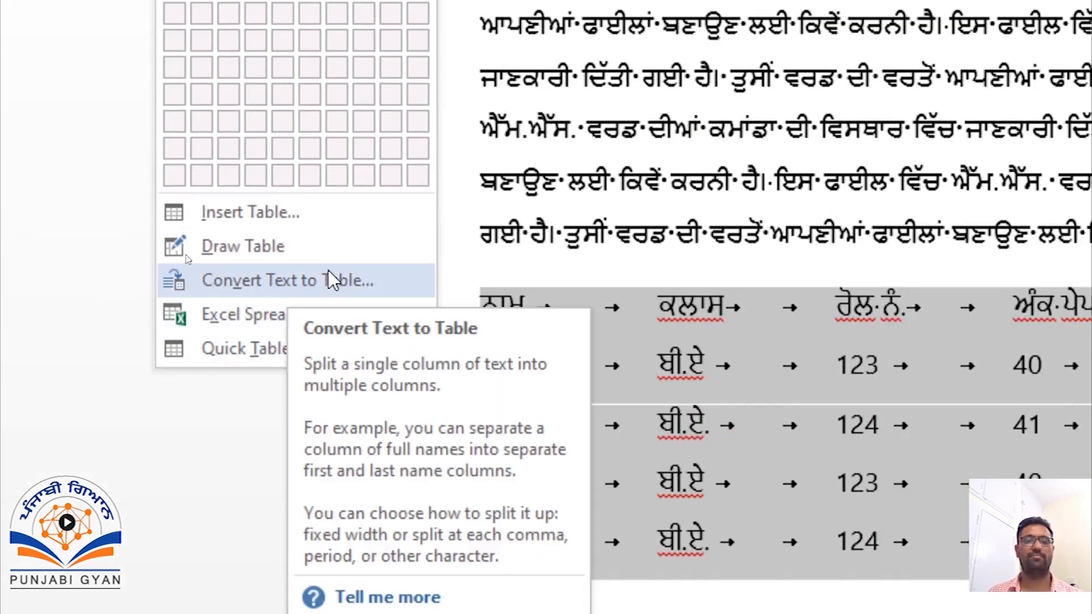
pyautogui.click(314, 283)
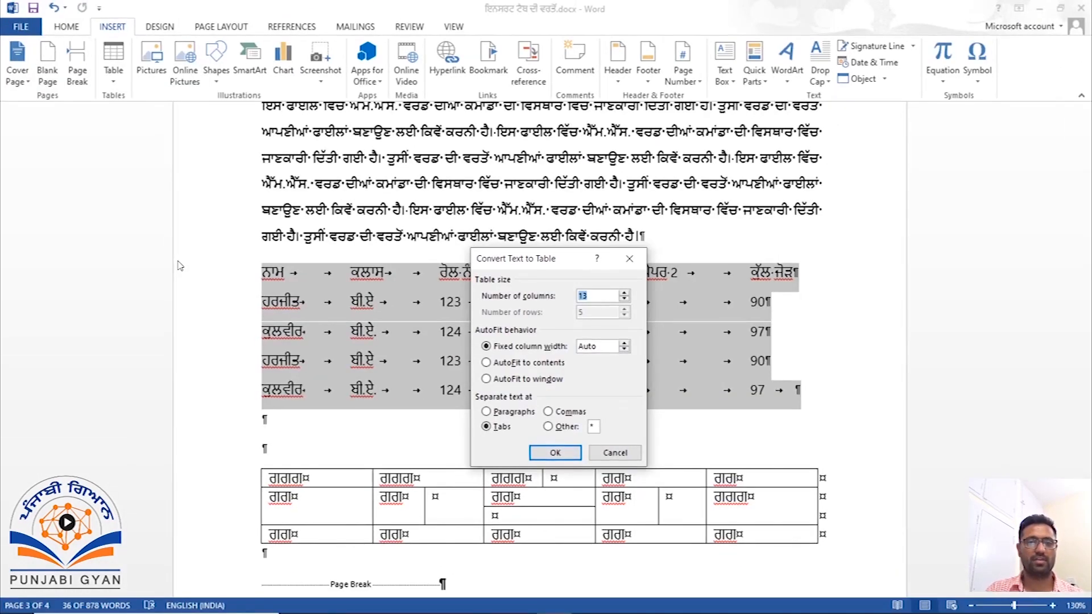
pyautogui.moveTo(561, 263); pyautogui.dragTo(528, 246)
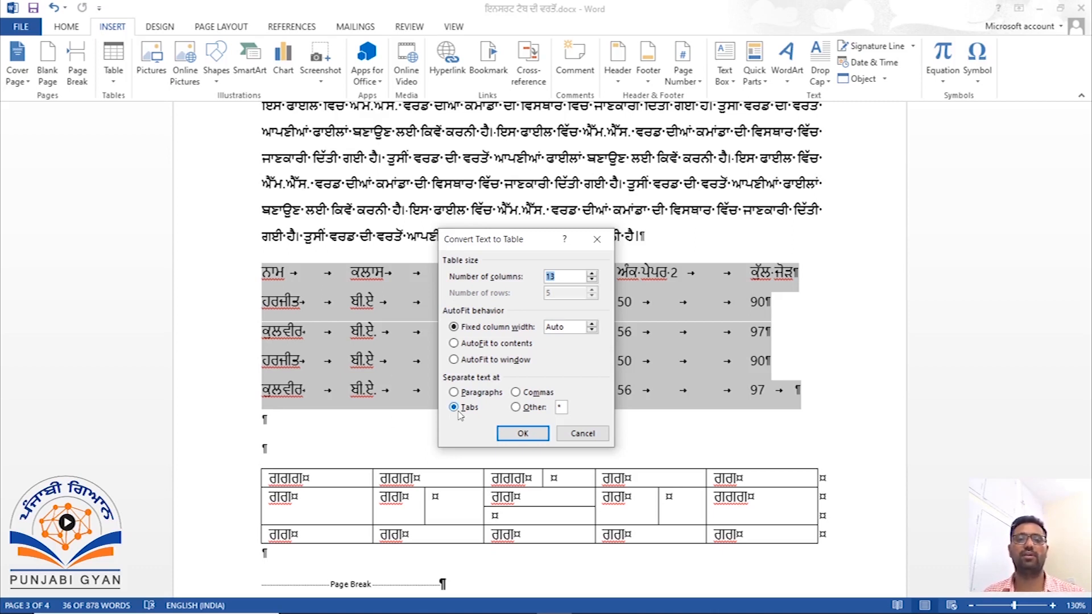
pyautogui.click(454, 393)
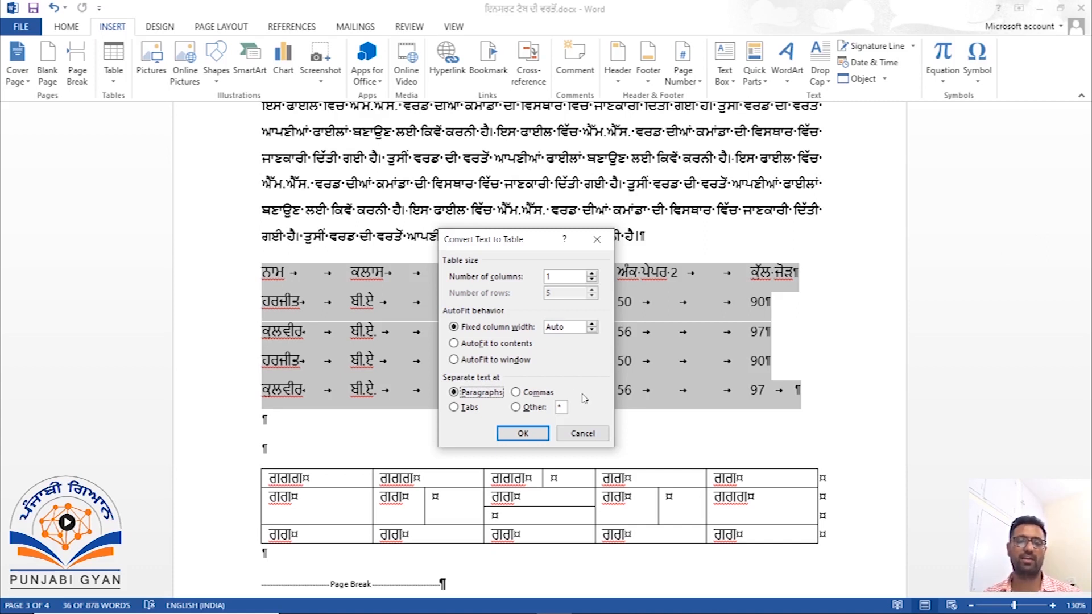
pyautogui.click(517, 392)
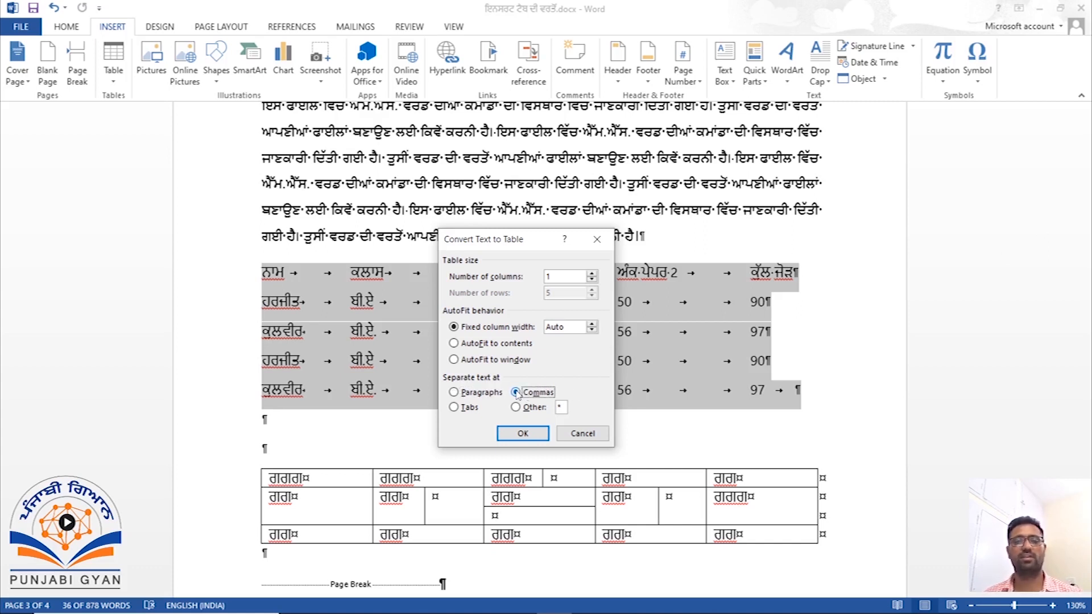
pyautogui.click(516, 407)
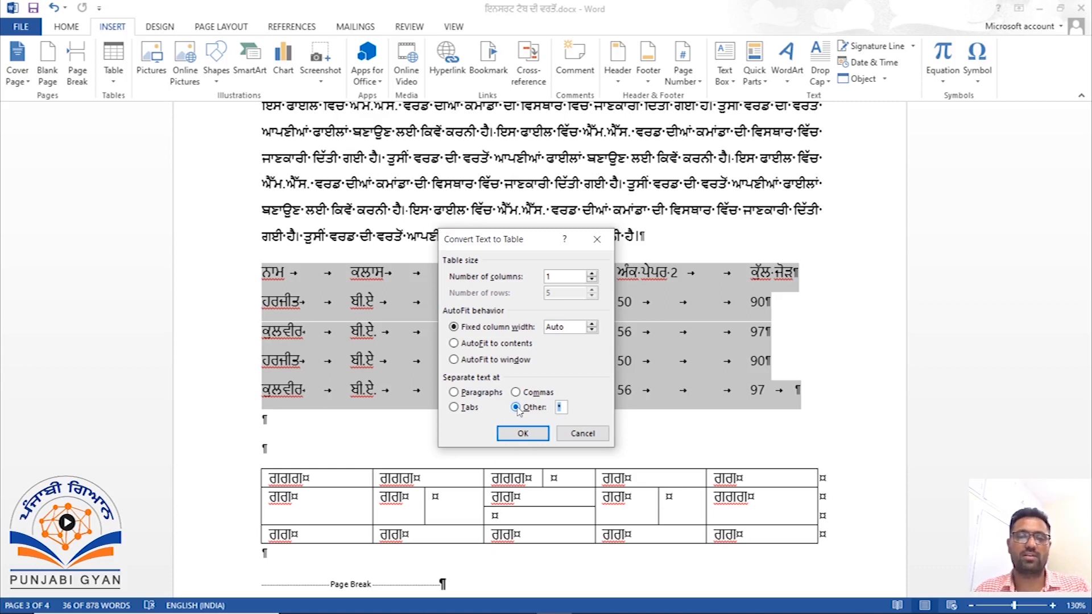
pyautogui.click(582, 433)
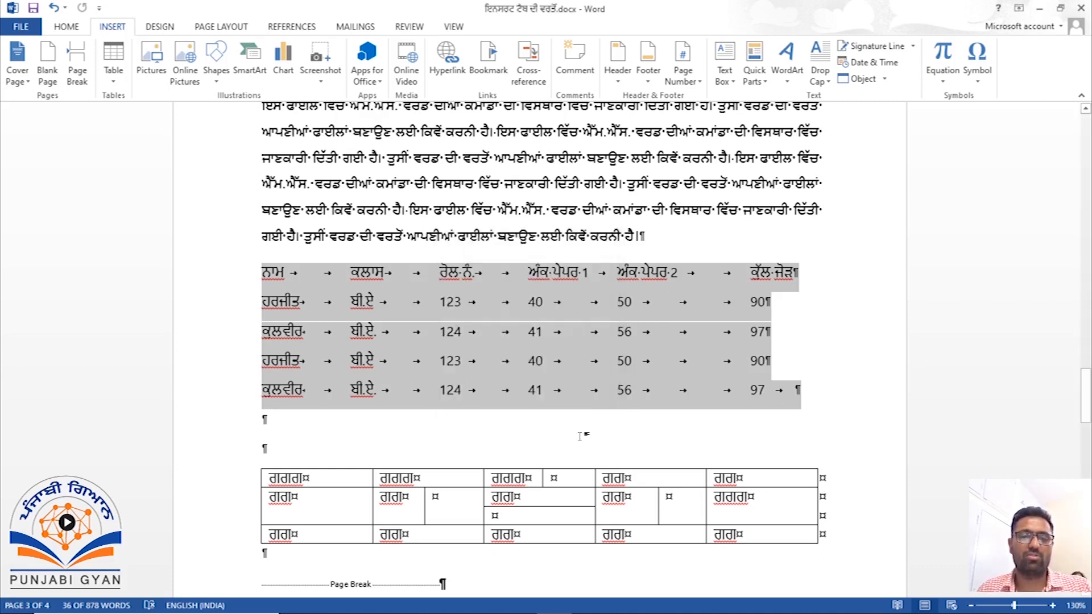
# Examine the tab marks after the ਨਾਮ and ਅੰਕ ਪੇਪਰ 1 headings and within the student lines
pyautogui.click(305, 272)
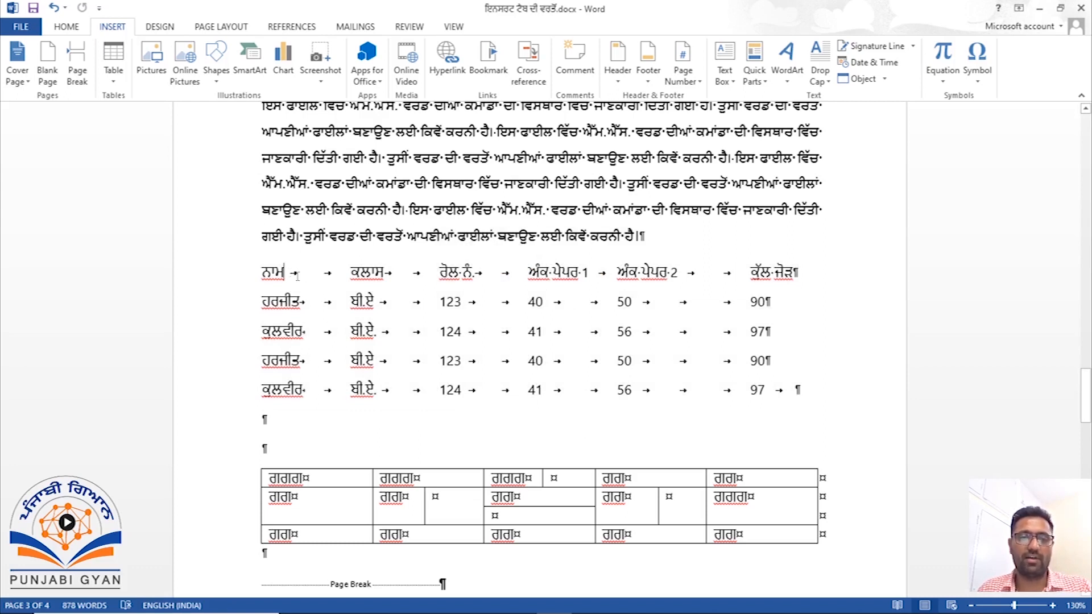
pyautogui.moveTo(289, 272); pyautogui.dragTo(340, 273)
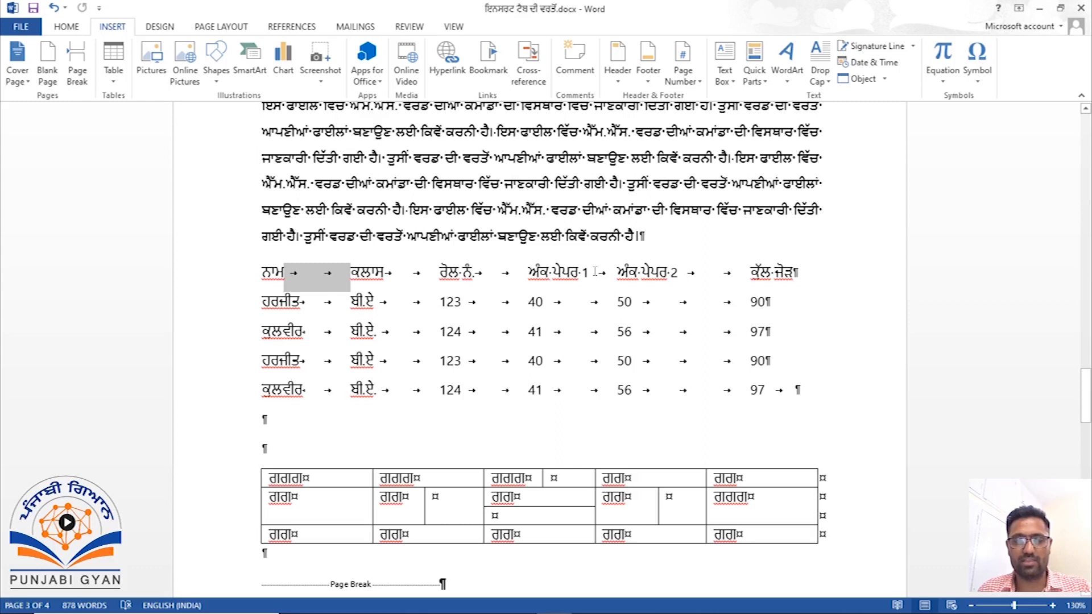
pyautogui.moveTo(591, 272); pyautogui.dragTo(608, 276)
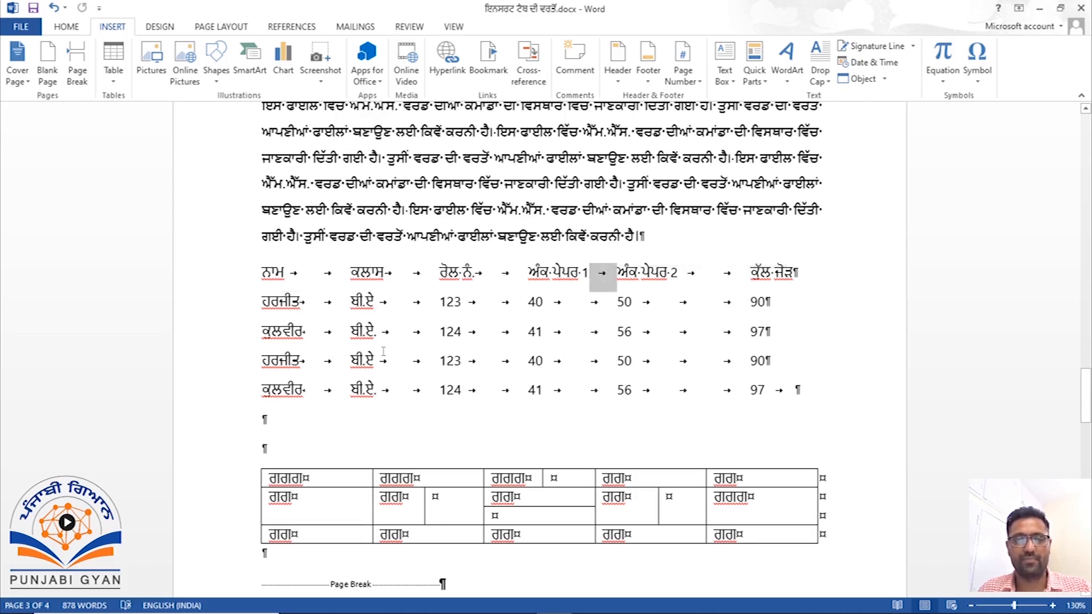
pyautogui.moveTo(764, 390); pyautogui.dragTo(786, 392)
pyautogui.moveTo(293, 274); pyautogui.dragTo(299, 275)
pyautogui.click(307, 331)
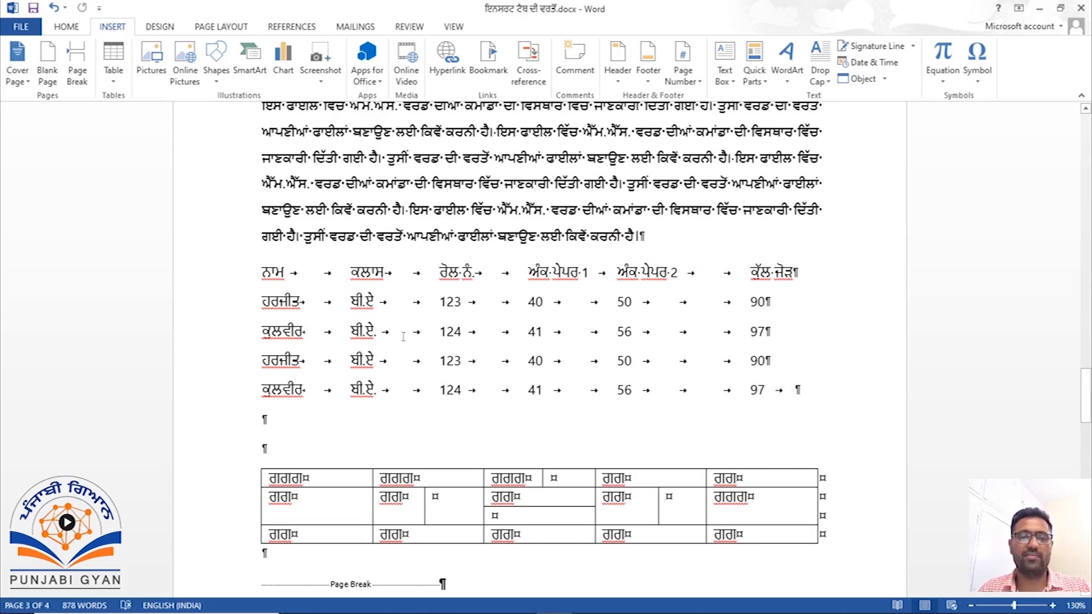
pyautogui.click(385, 332)
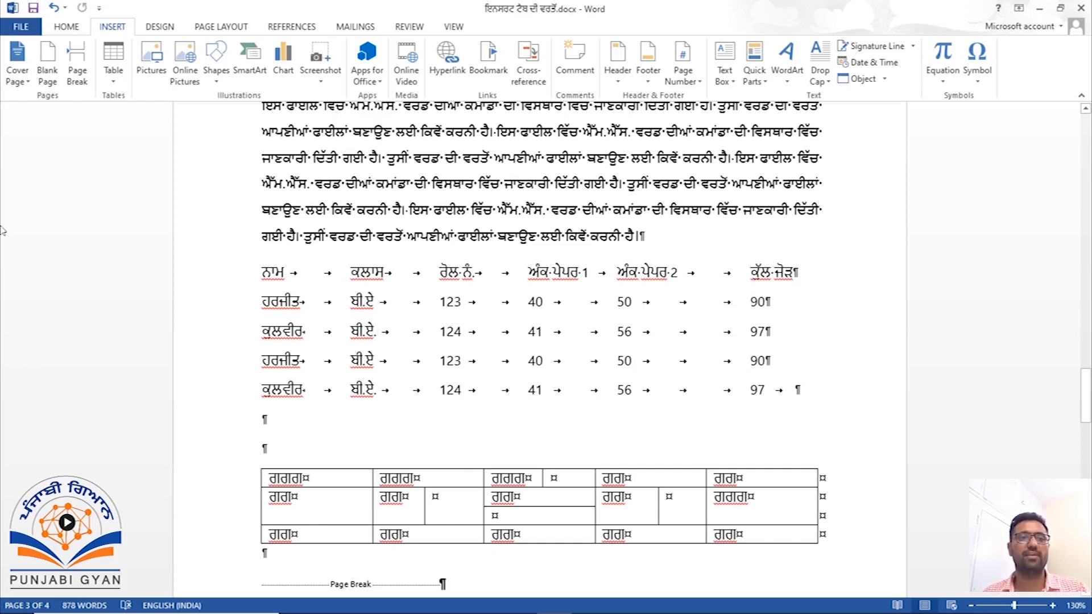
# Open Find and Replace with the last student line selected and set the search text to two consecutive tab characters, ^t^t
pyautogui.click(65, 30)
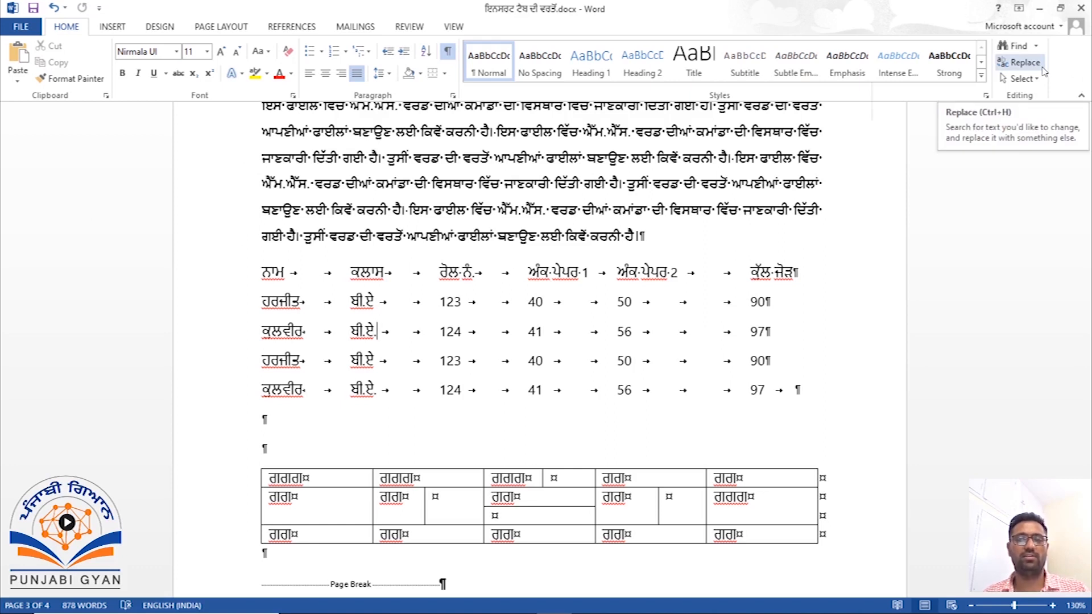
pyautogui.click(624, 391)
pyautogui.tripleClick(624, 396)
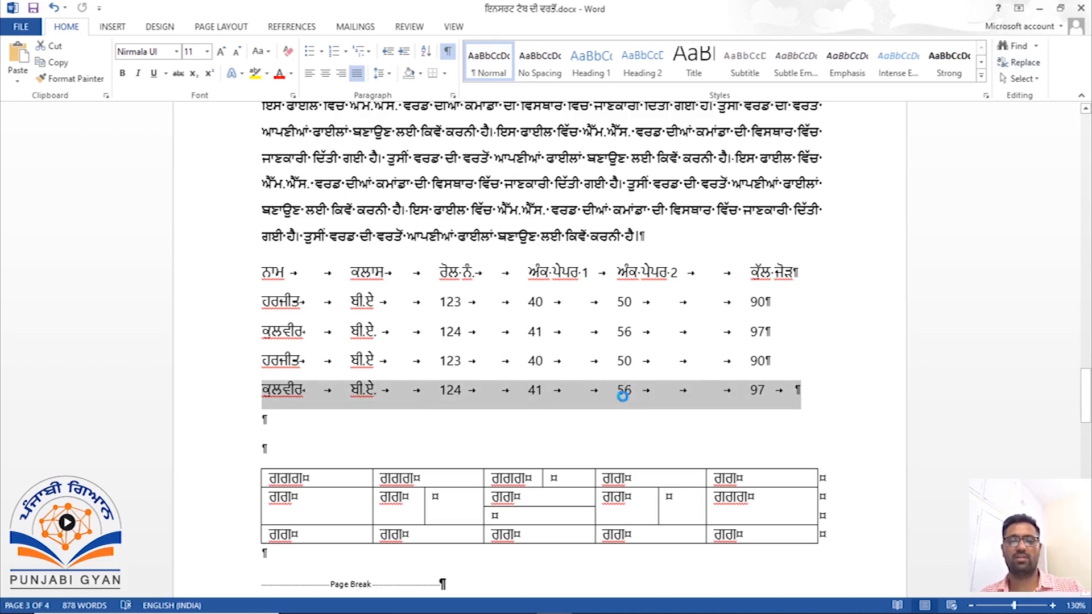
pyautogui.hotkey('ctrl', 'h')
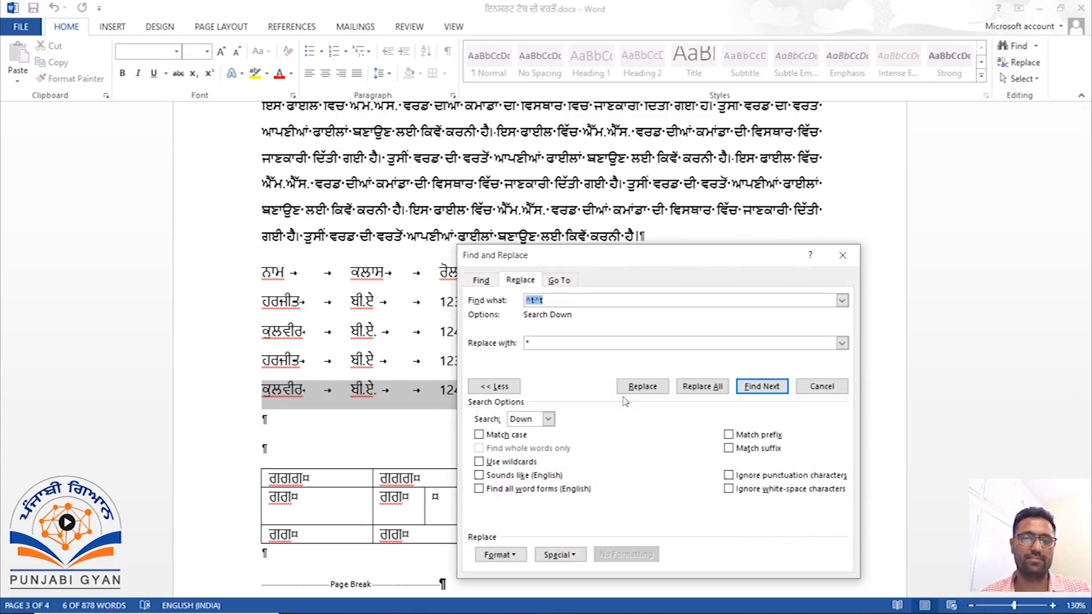
pyautogui.press('BackSpace')
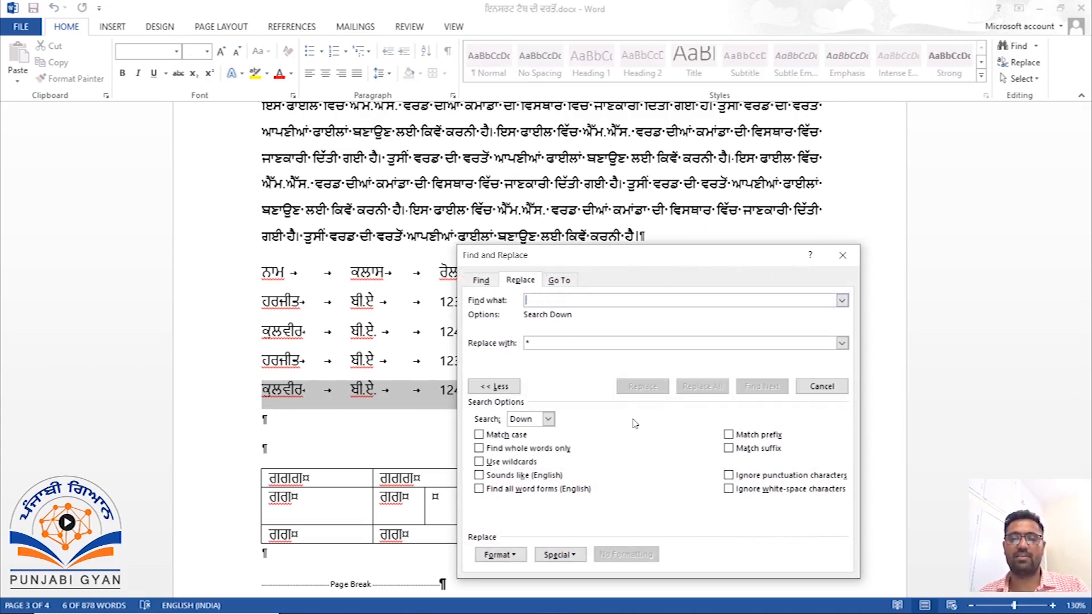
pyautogui.click(566, 556)
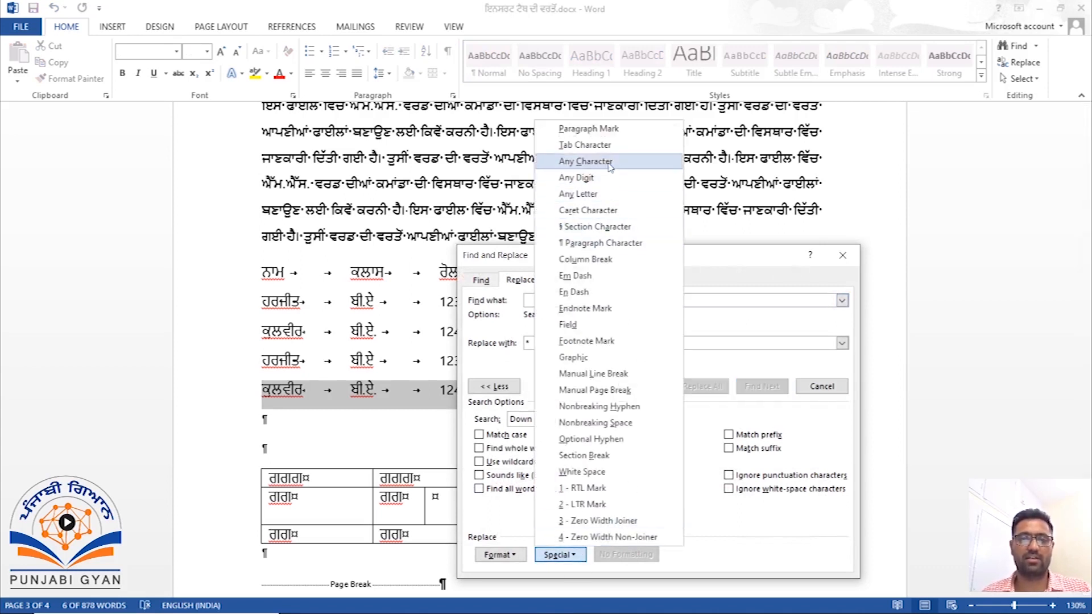
pyautogui.click(597, 145)
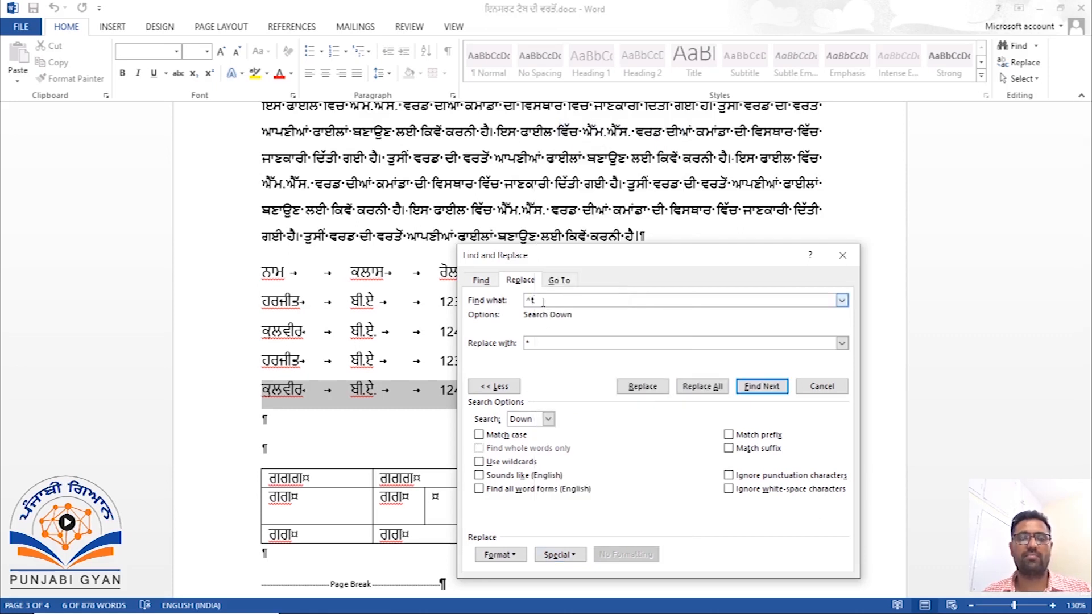
pyautogui.moveTo(543, 302); pyautogui.dragTo(523, 300)
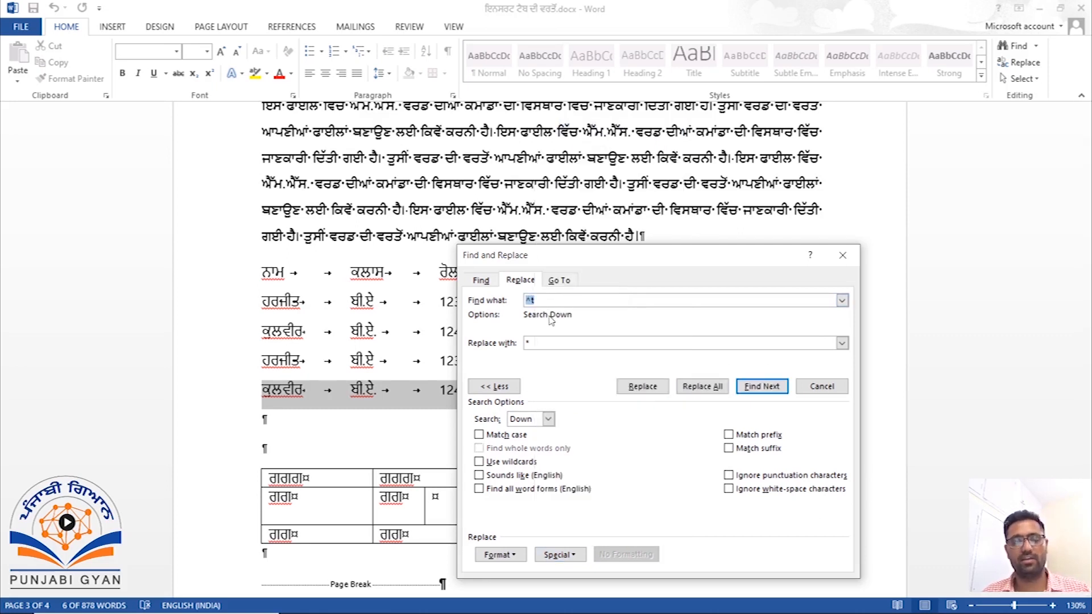
pyautogui.click(551, 300)
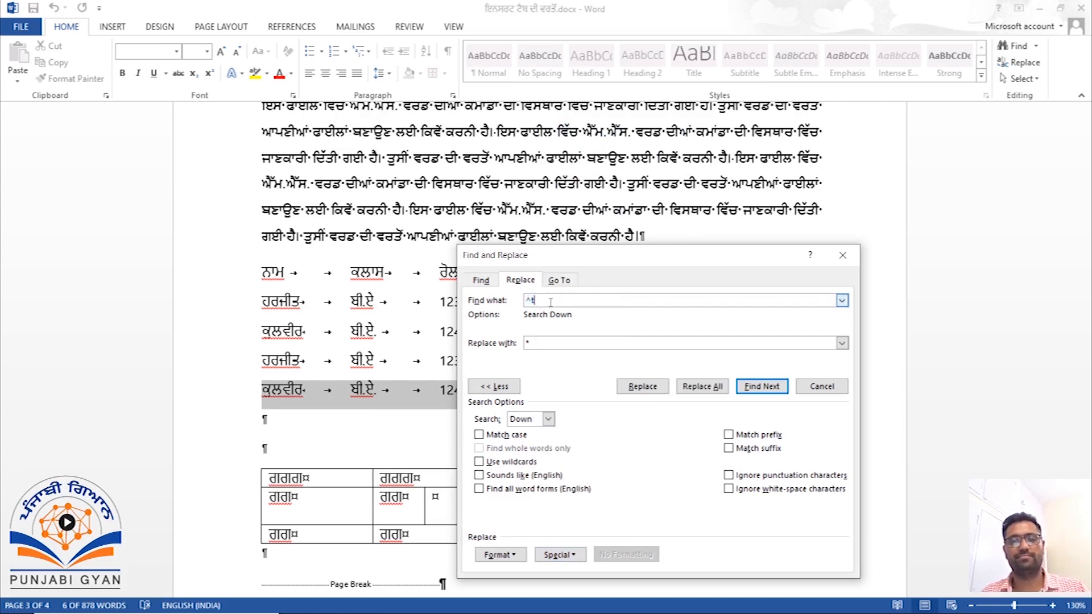
pyautogui.write('^t')
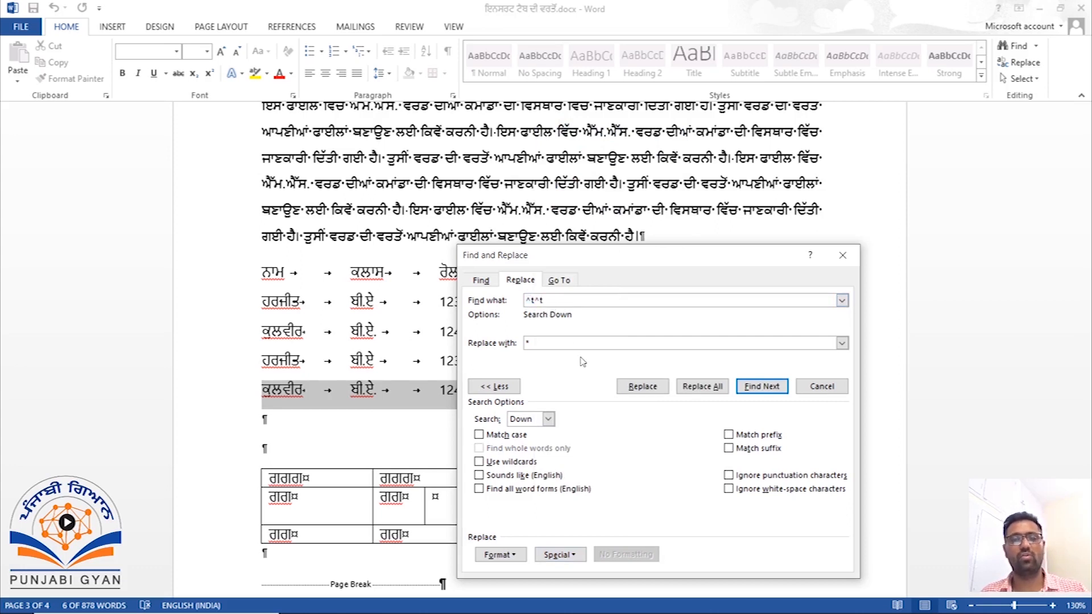
# Move the Find and Replace dialog aside and examine its special-character list and its additional search options
pyautogui.moveTo(534, 266); pyautogui.dragTo(608, 264)
pyautogui.moveTo(625, 300); pyautogui.dragTo(600, 298)
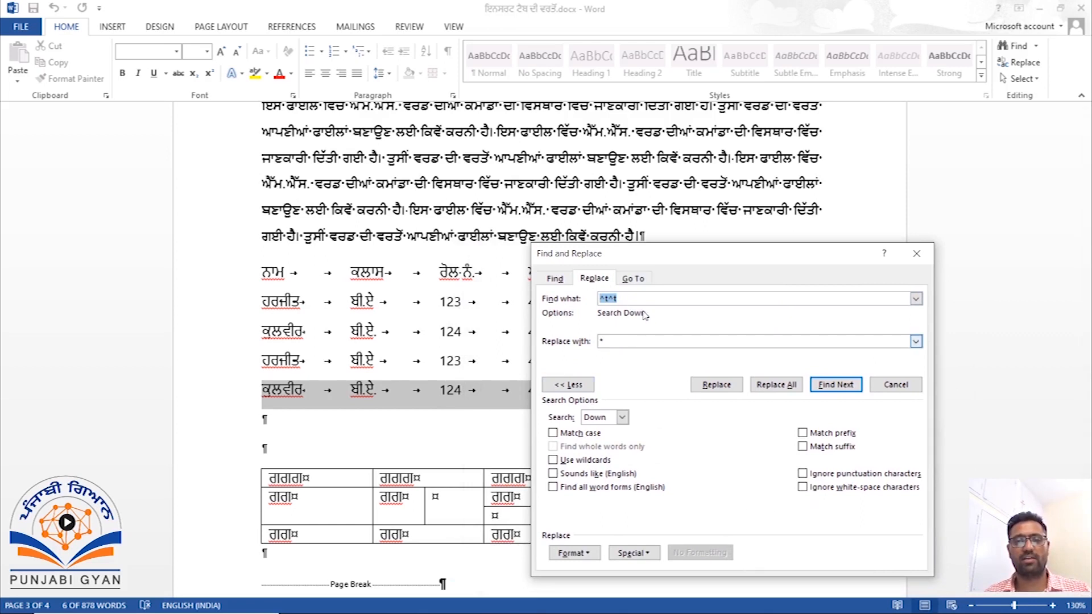
pyautogui.click(658, 555)
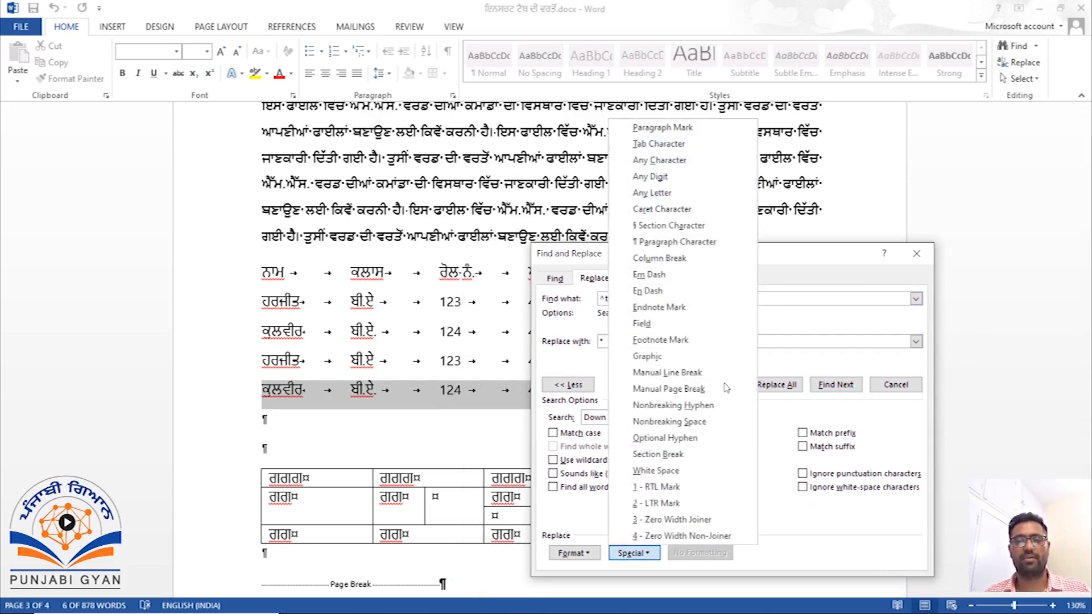
pyautogui.click(806, 567)
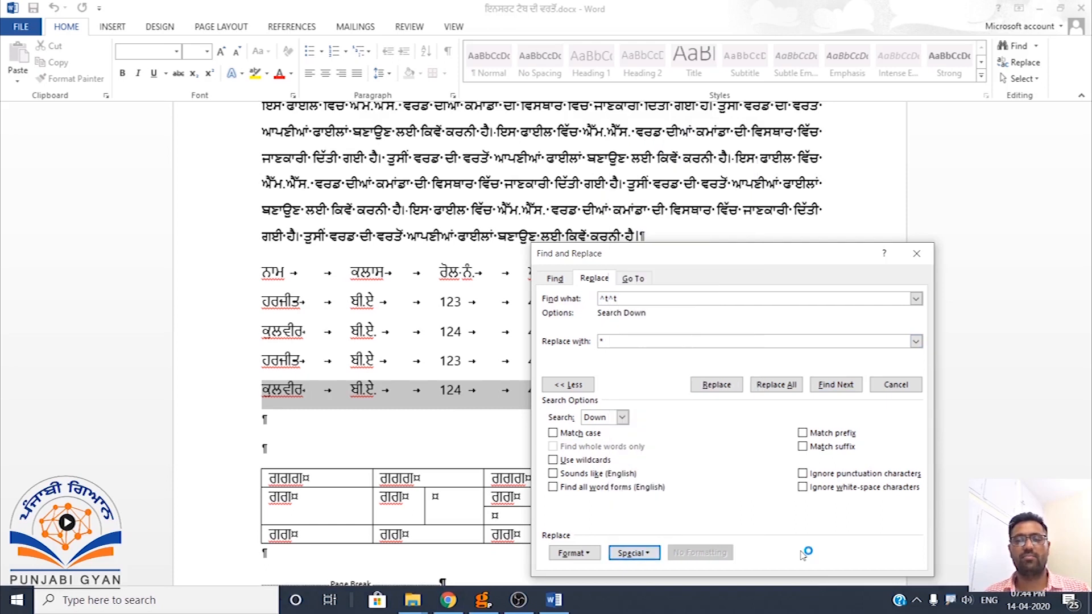
pyautogui.click(565, 385)
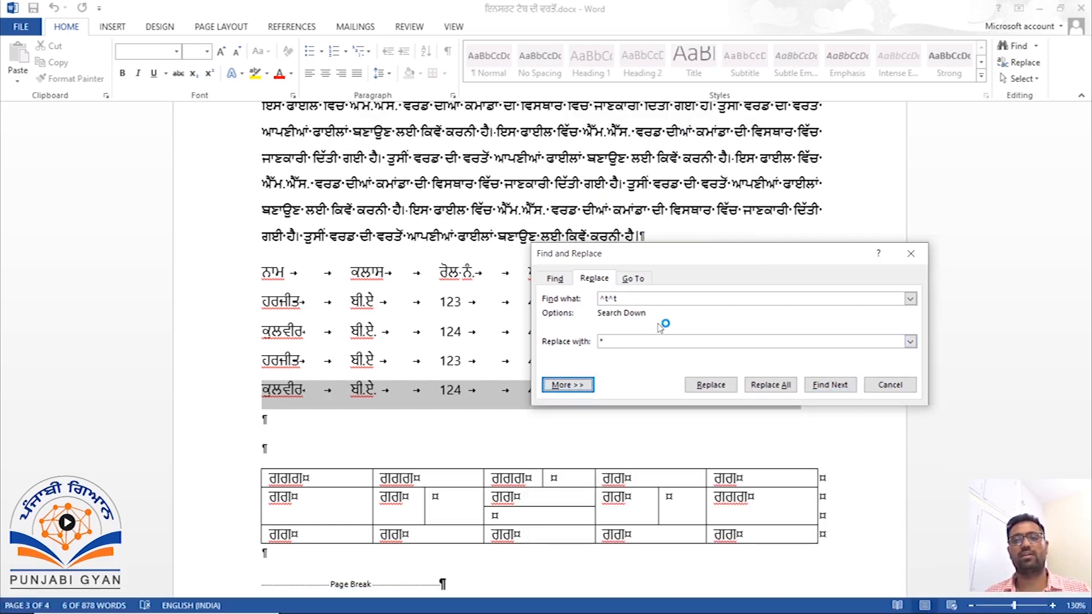
pyautogui.click(567, 386)
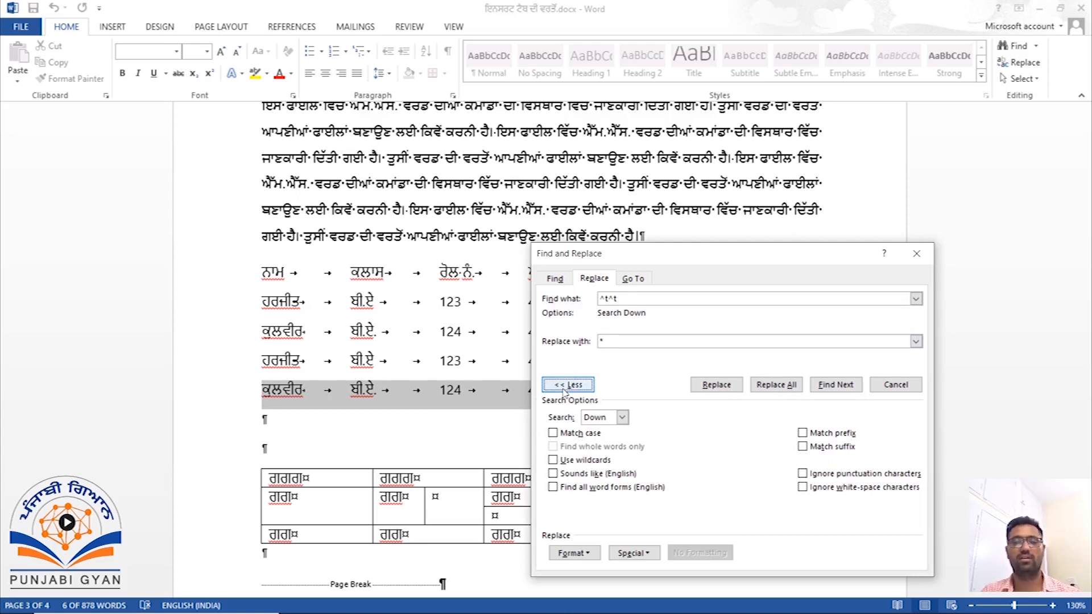
# Replace every double tab with * throughout the document, continuing beyond the selected line, and close Find and Replace
pyautogui.click(608, 342)
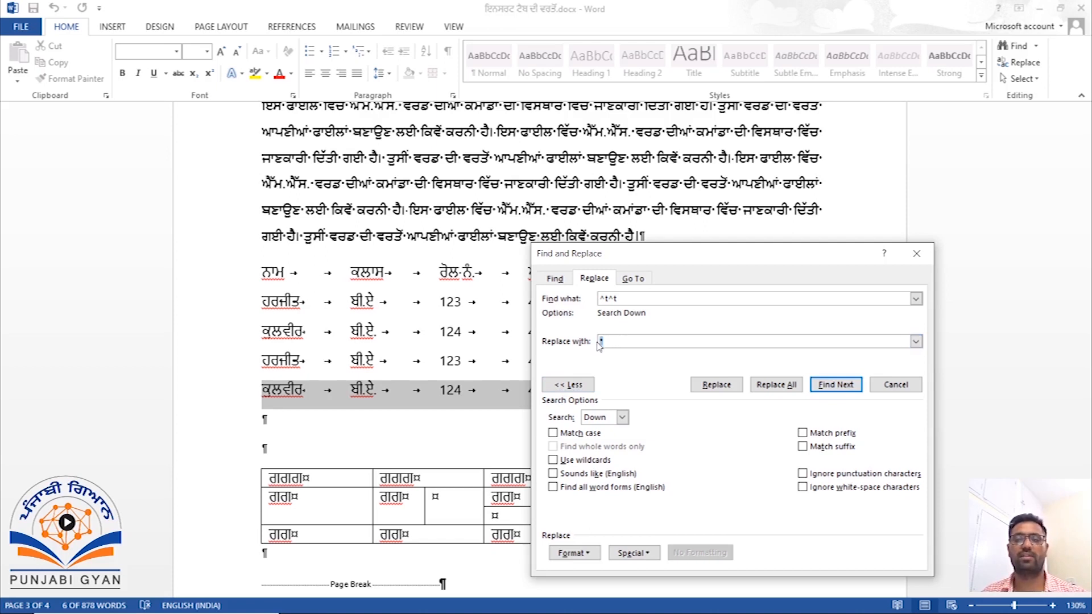
pyautogui.click(771, 386)
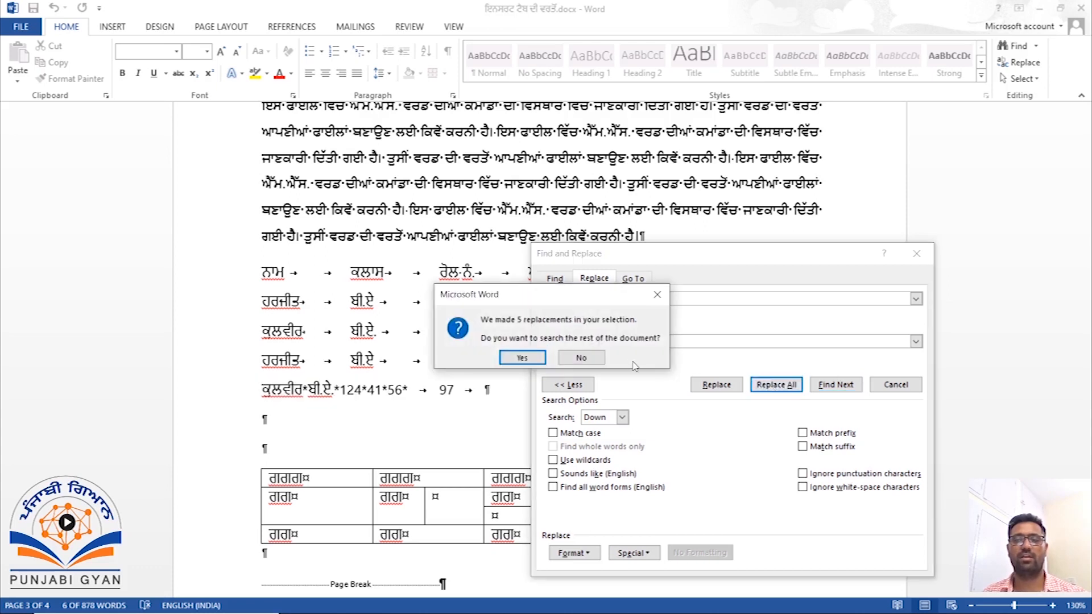
pyautogui.click(526, 358)
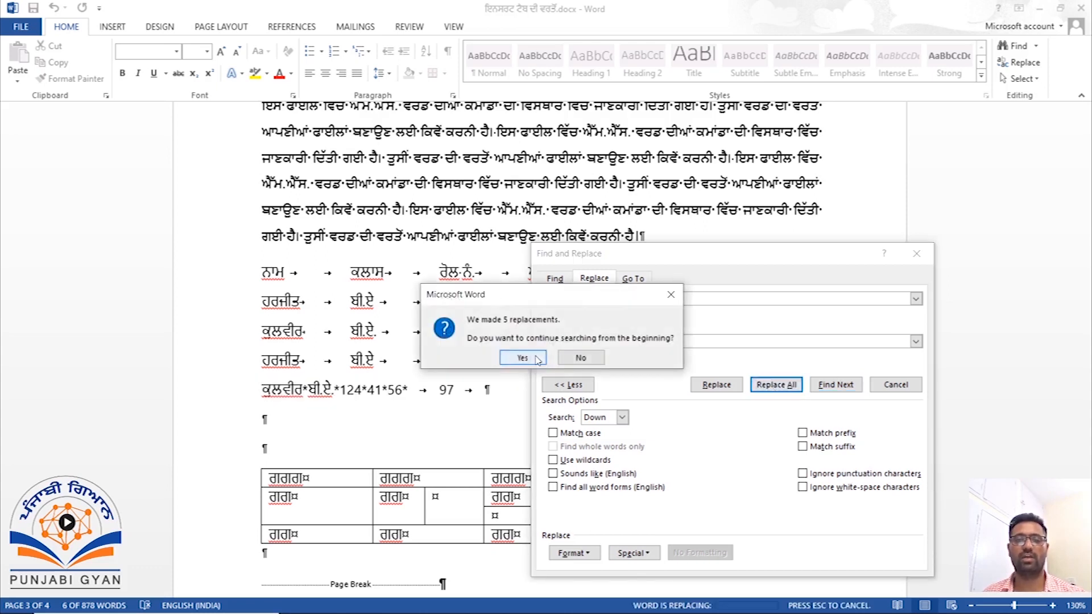
pyautogui.click(529, 358)
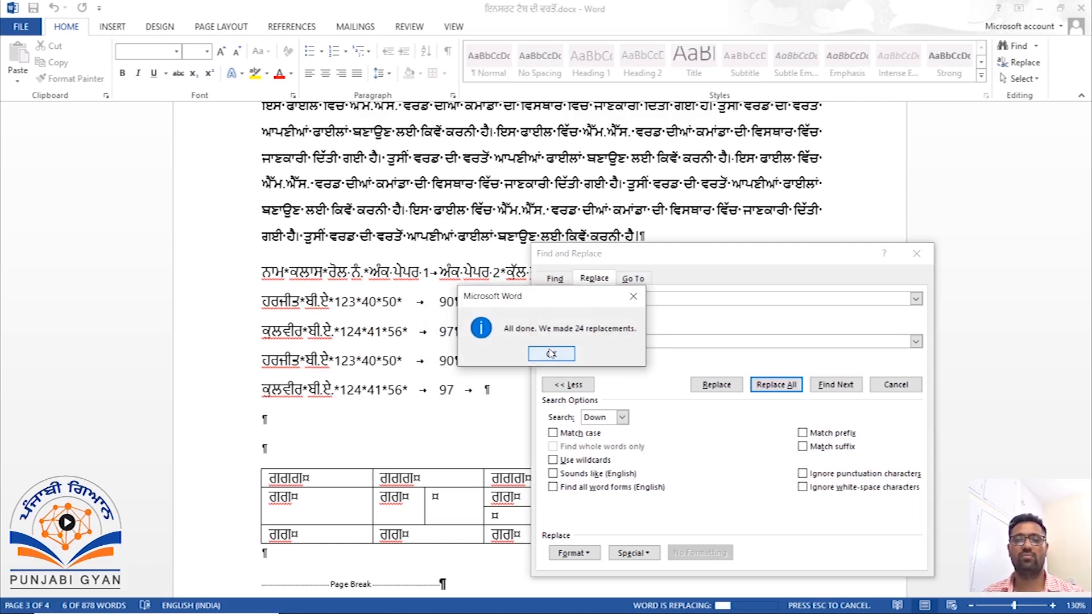
pyautogui.click(551, 354)
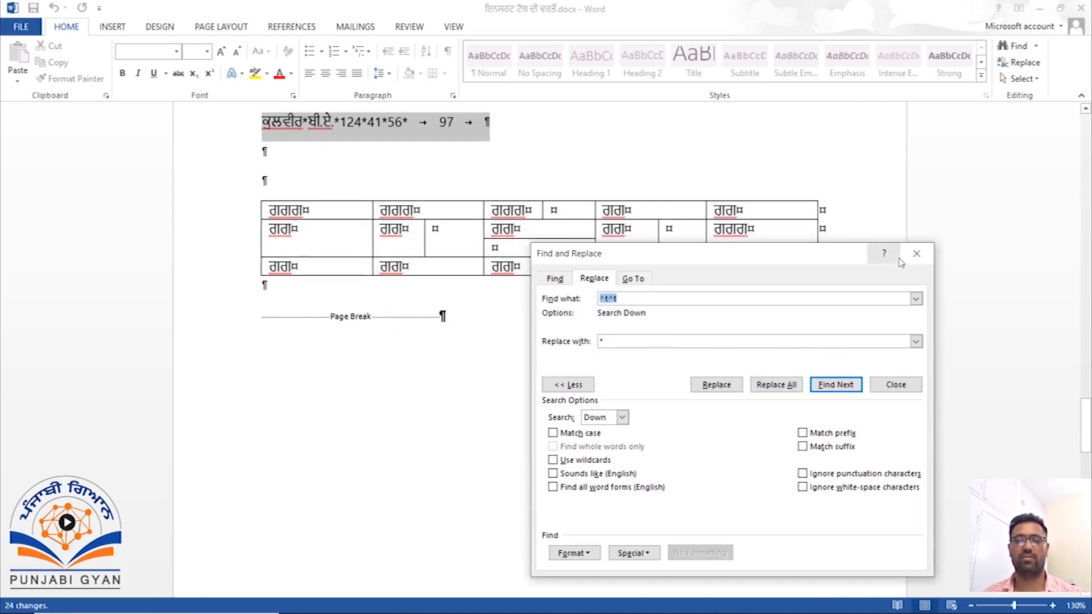
pyautogui.click(916, 254)
# Replace all remaining single tab characters (^t) with * throughout the document and close Find and Replace
pyautogui.scroll(5, 730, 460)
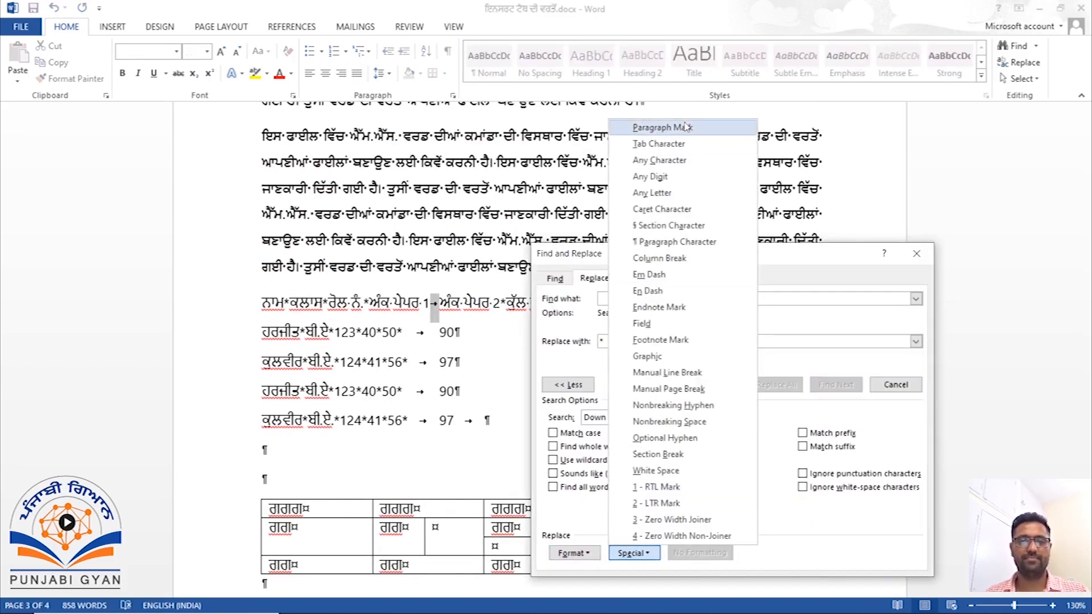
pyautogui.click(671, 145)
pyautogui.click(622, 340)
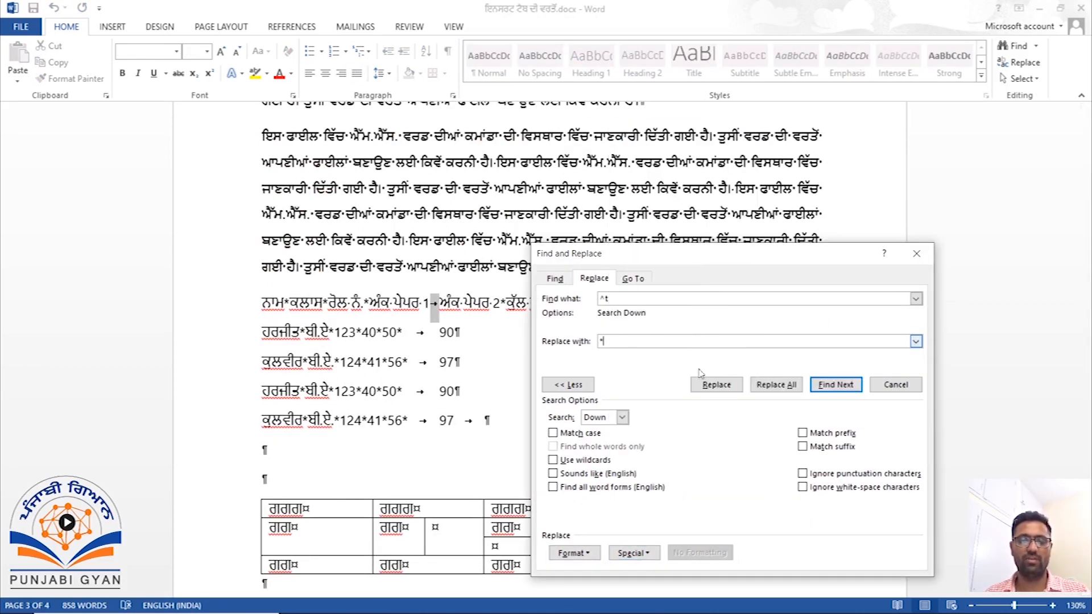
pyautogui.click(775, 385)
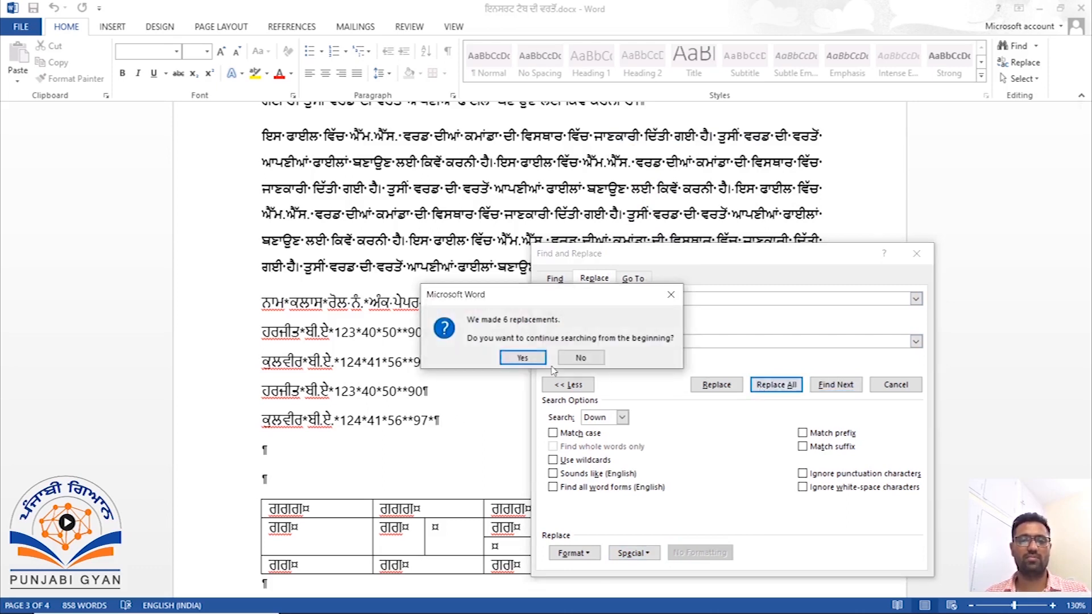
pyautogui.click(538, 363)
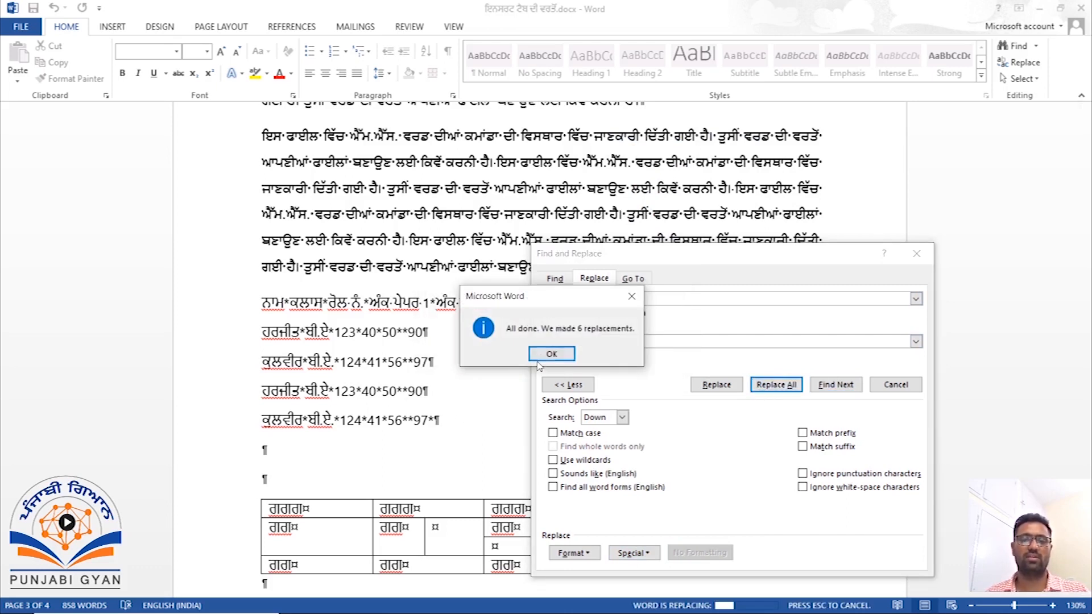
pyautogui.click(541, 357)
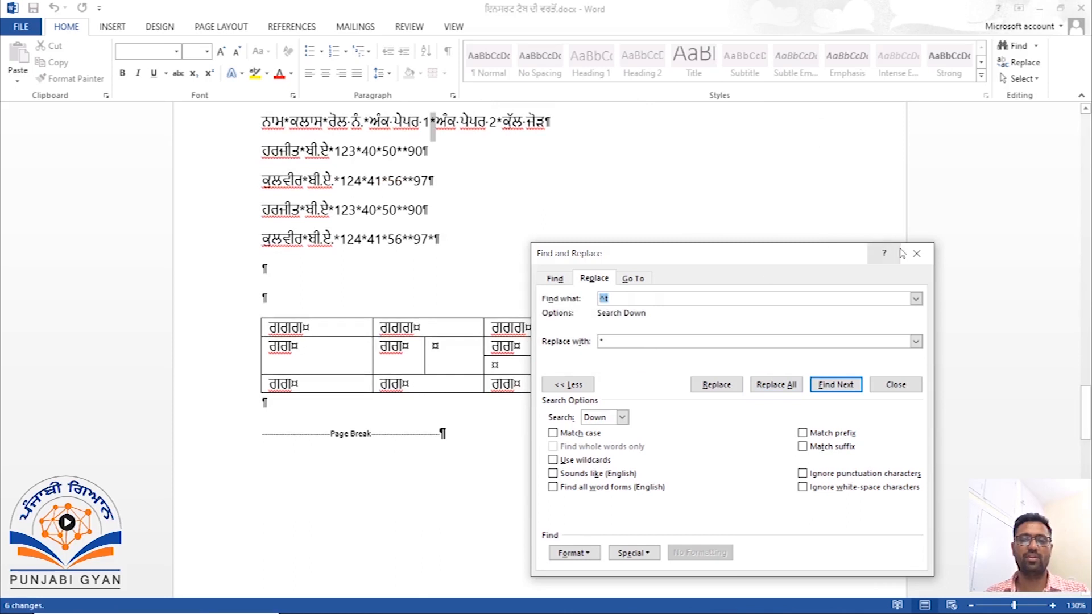
pyautogui.click(916, 253)
pyautogui.scroll(3, 410, 288)
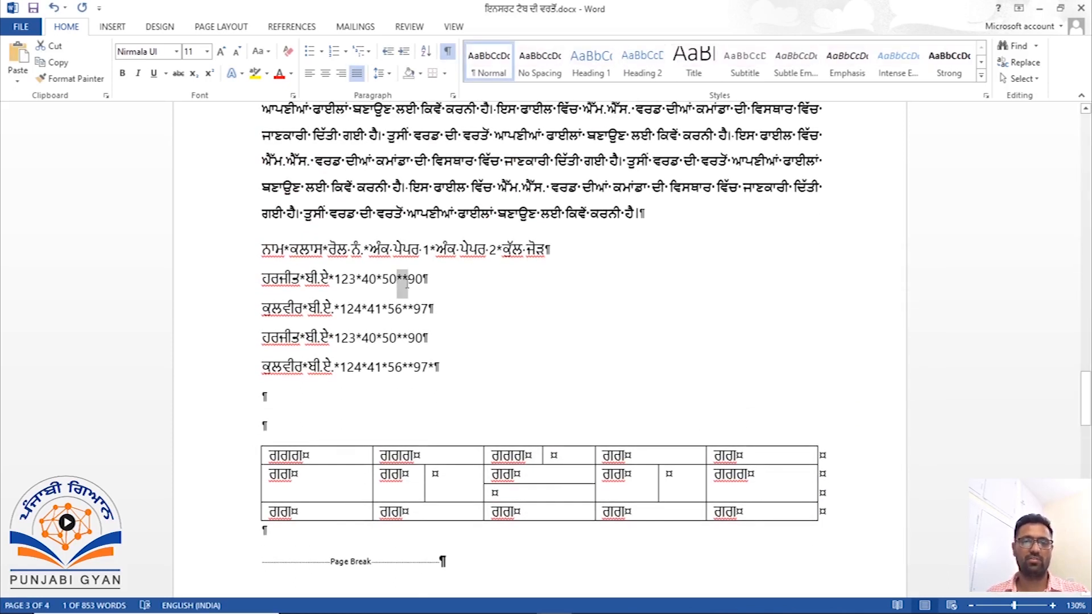
# Replace every double asterisk ** with a single * throughout the document and close Find and Replace
pyautogui.hotkey('ctrl', 'h')
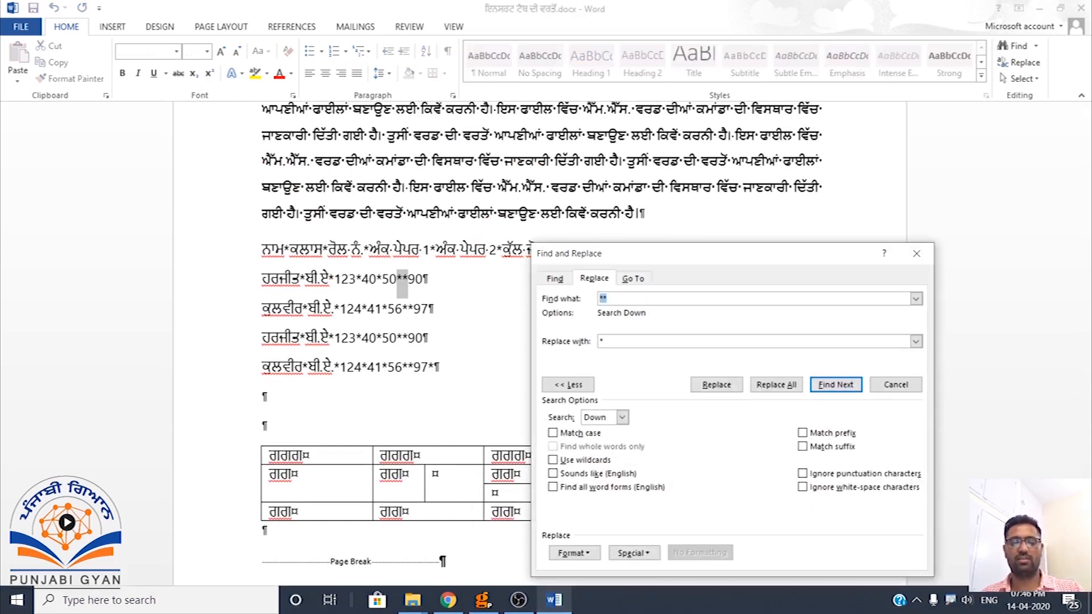
pyautogui.click(634, 553)
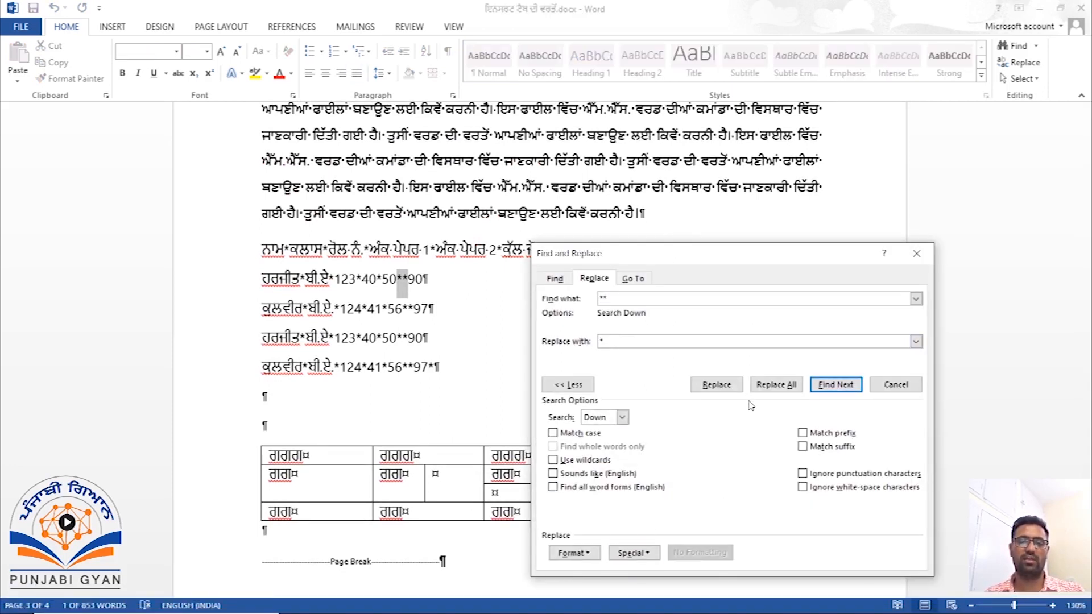
pyautogui.click(760, 387)
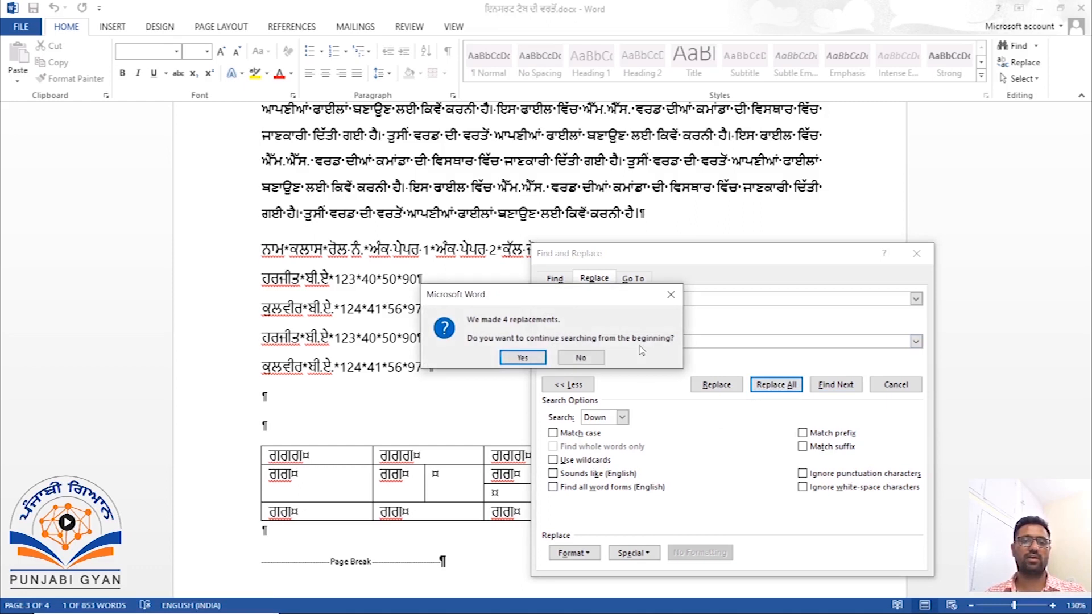
pyautogui.click(522, 358)
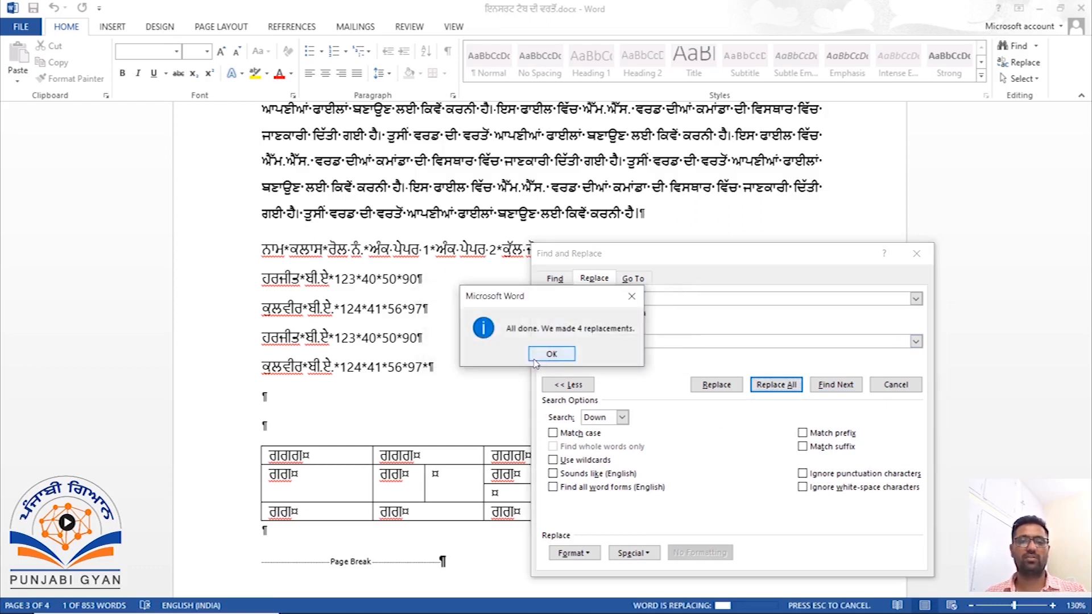
pyautogui.click(537, 355)
pyautogui.click(916, 253)
pyautogui.scroll(3, 242, 244)
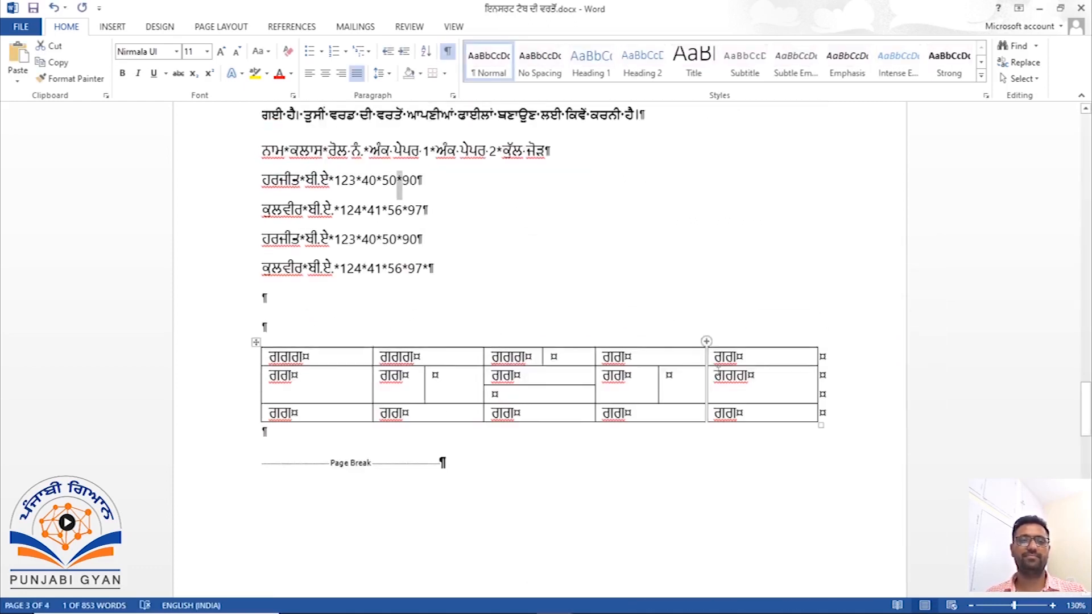
# Convert the five asterisk-separated student marks lines into a seven-column table with fixed column width, separating the text at *
pyautogui.moveTo(262, 217); pyautogui.dragTo(447, 345)
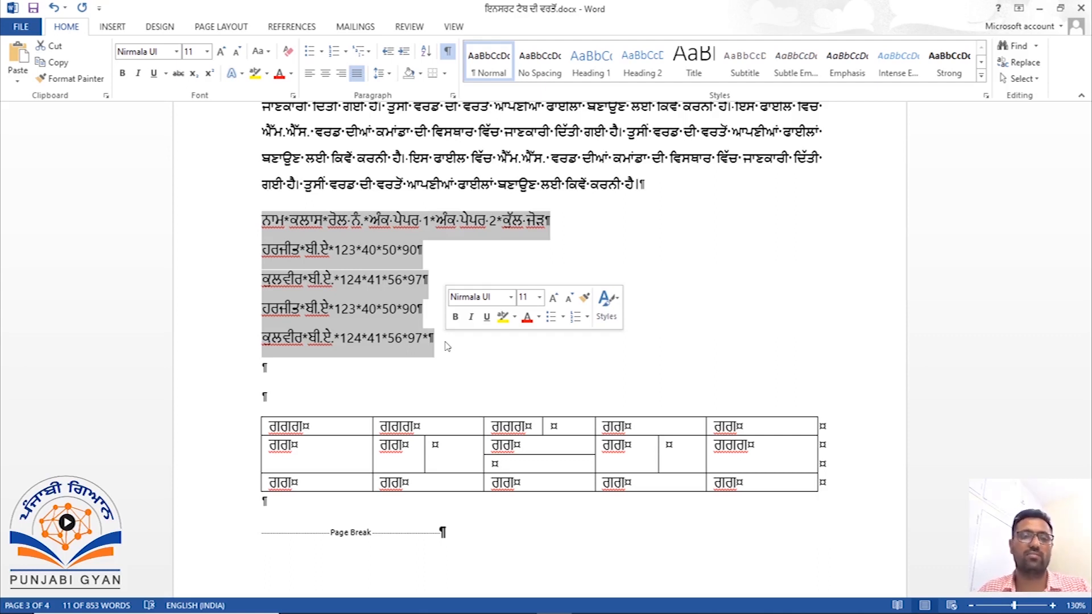
pyautogui.click(304, 281)
pyautogui.moveTo(262, 219); pyautogui.dragTo(441, 341)
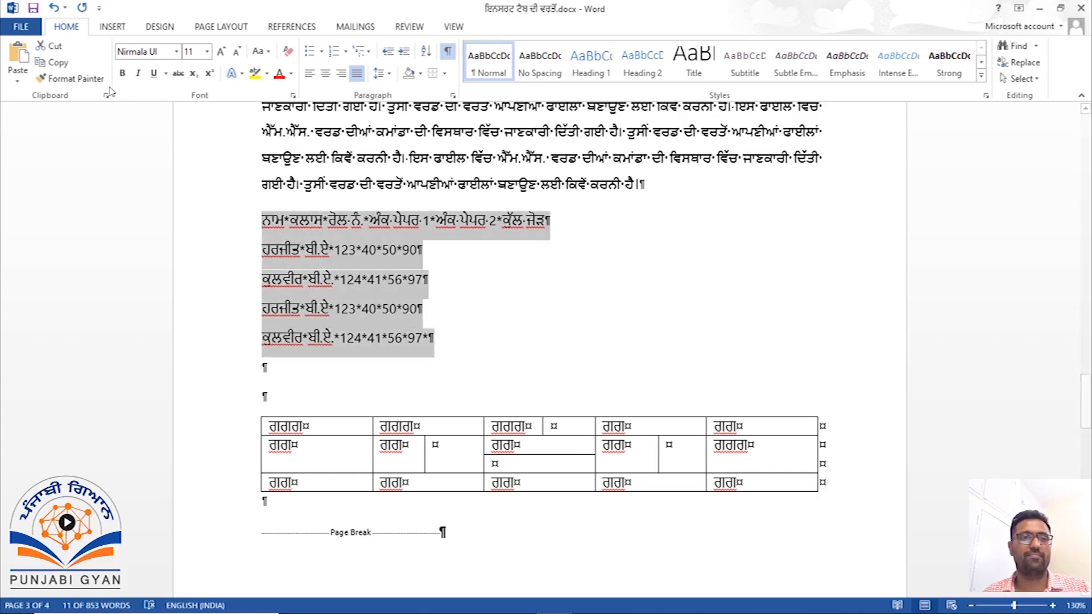
pyautogui.click(112, 27)
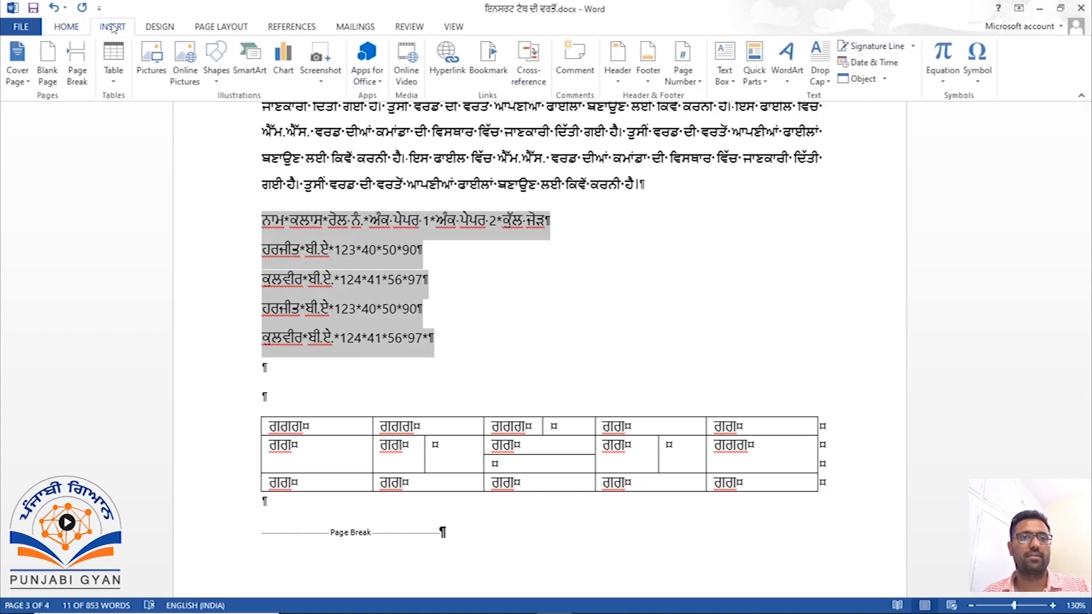
pyautogui.click(114, 74)
pyautogui.click(181, 262)
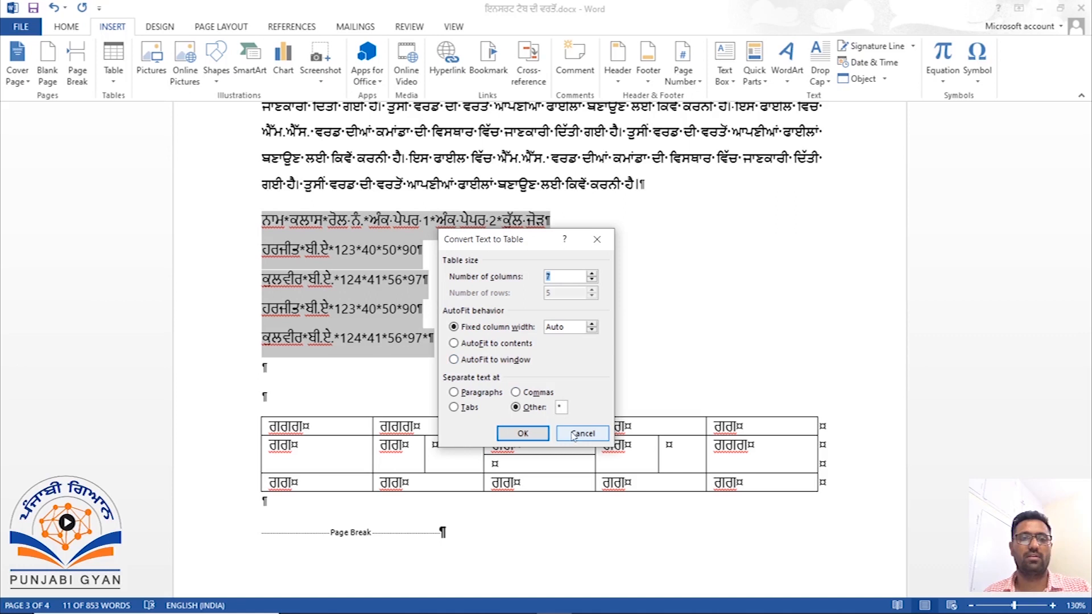
pyautogui.moveTo(478, 242); pyautogui.dragTo(583, 264)
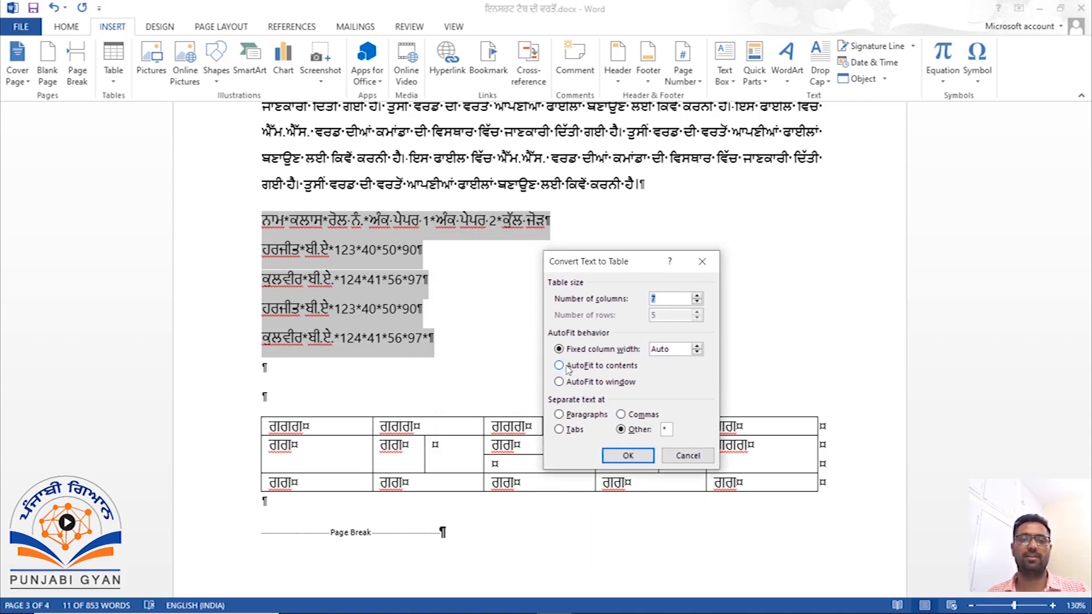
pyautogui.click(664, 429)
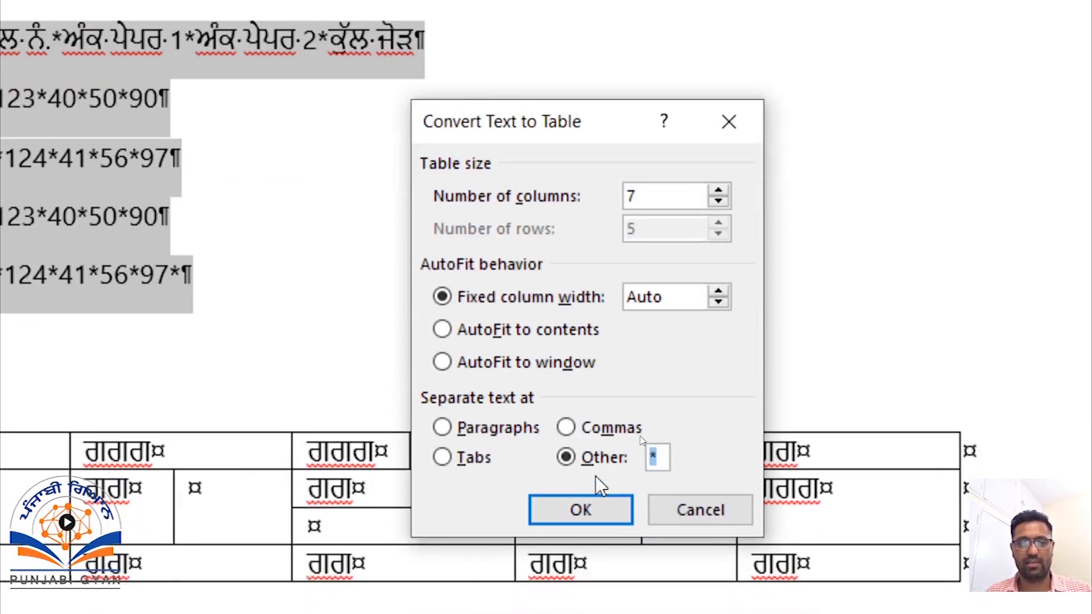
pyautogui.click(654, 459)
pyautogui.doubleClick(654, 458)
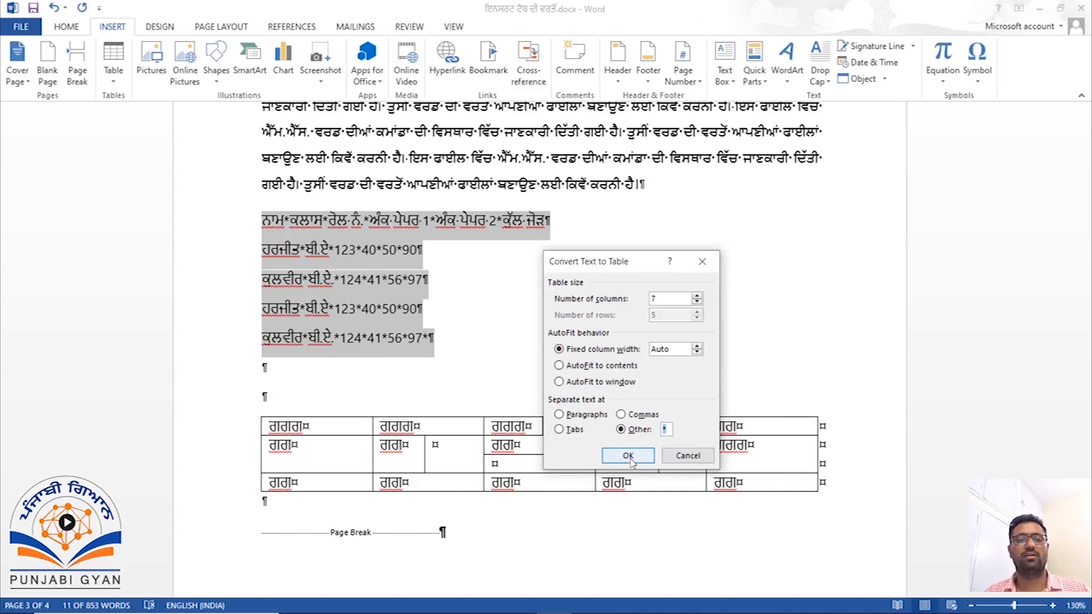
pyautogui.click(629, 456)
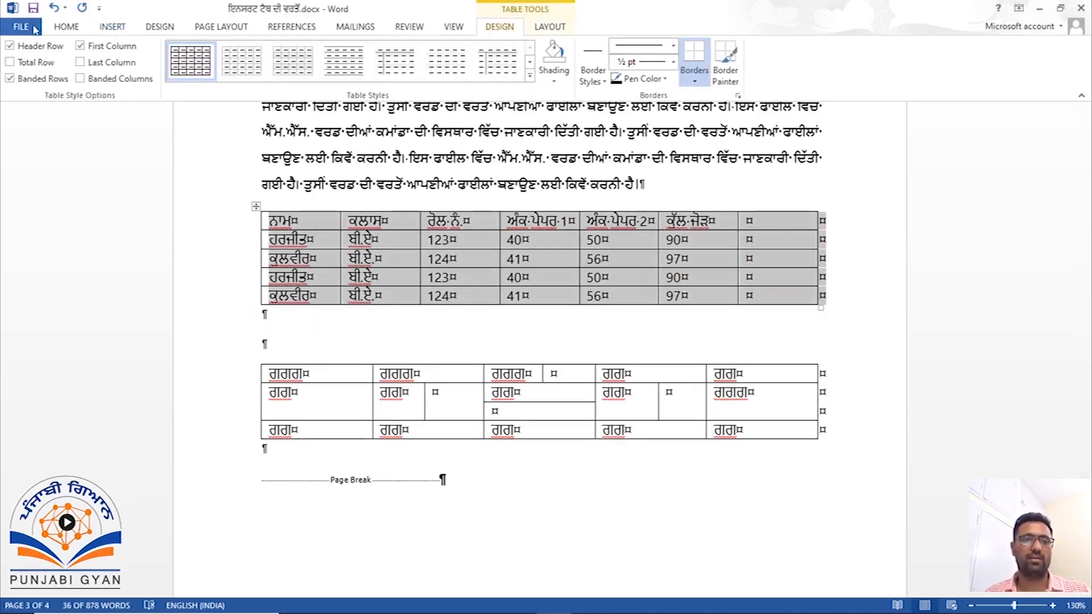
# Hide the paragraph and formatting marks in the document and deselect the new table
pyautogui.click(66, 26)
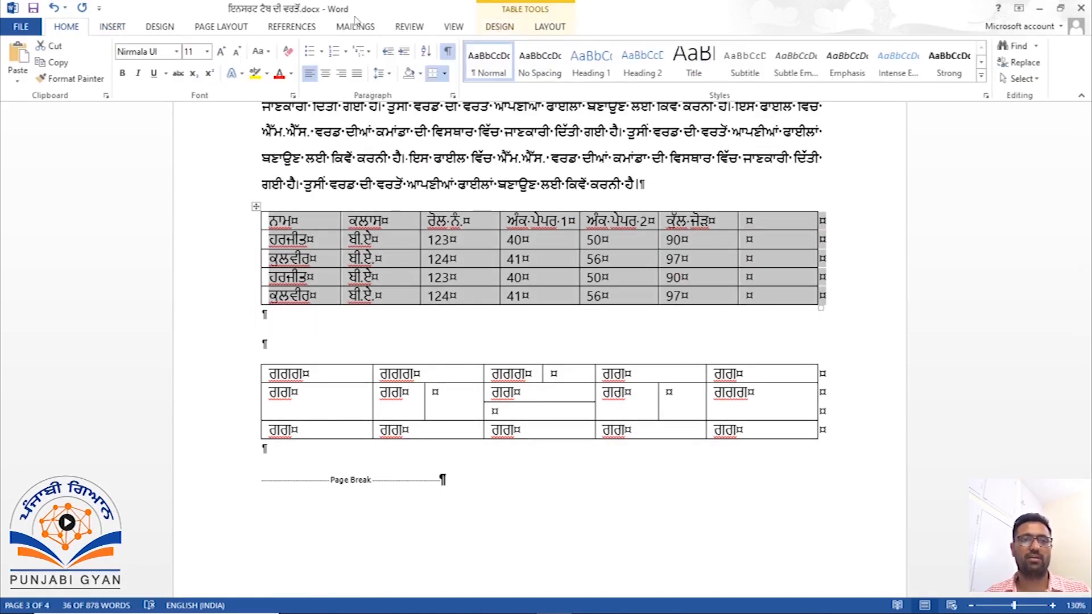
pyautogui.click(451, 53)
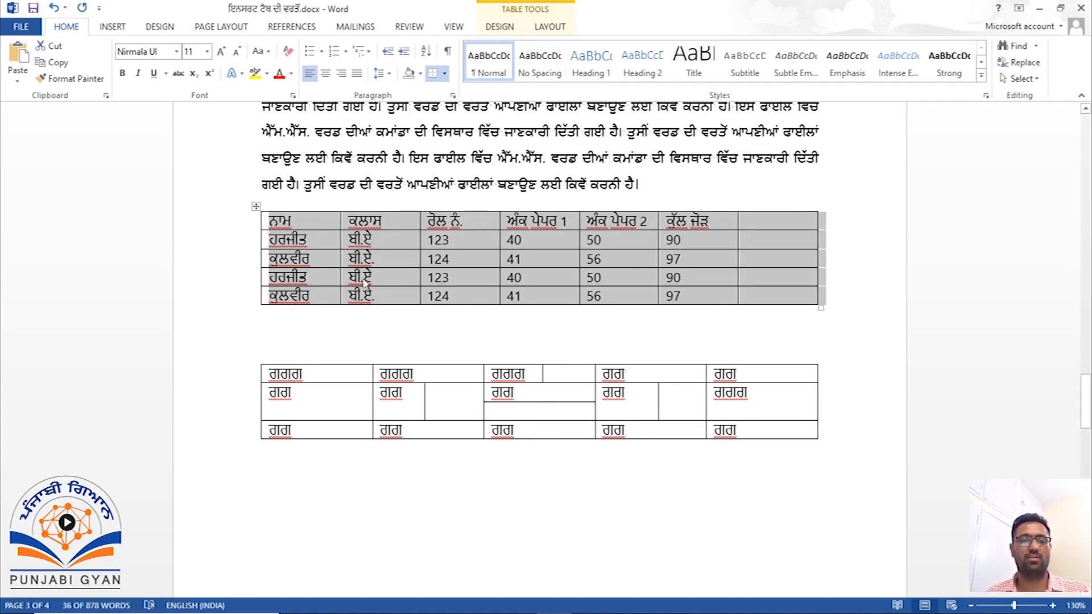
pyautogui.click(349, 309)
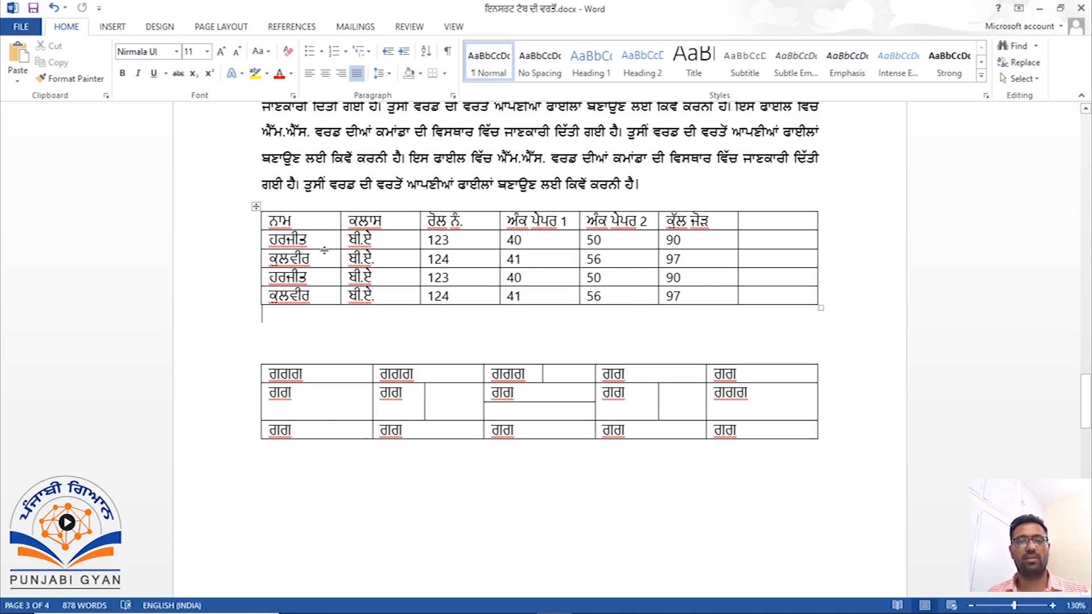
# Delete the empty seventh column of the student marks table
pyautogui.click(762, 210)
pyautogui.click(765, 219)
pyautogui.click(762, 210)
pyautogui.press('BackSpace')
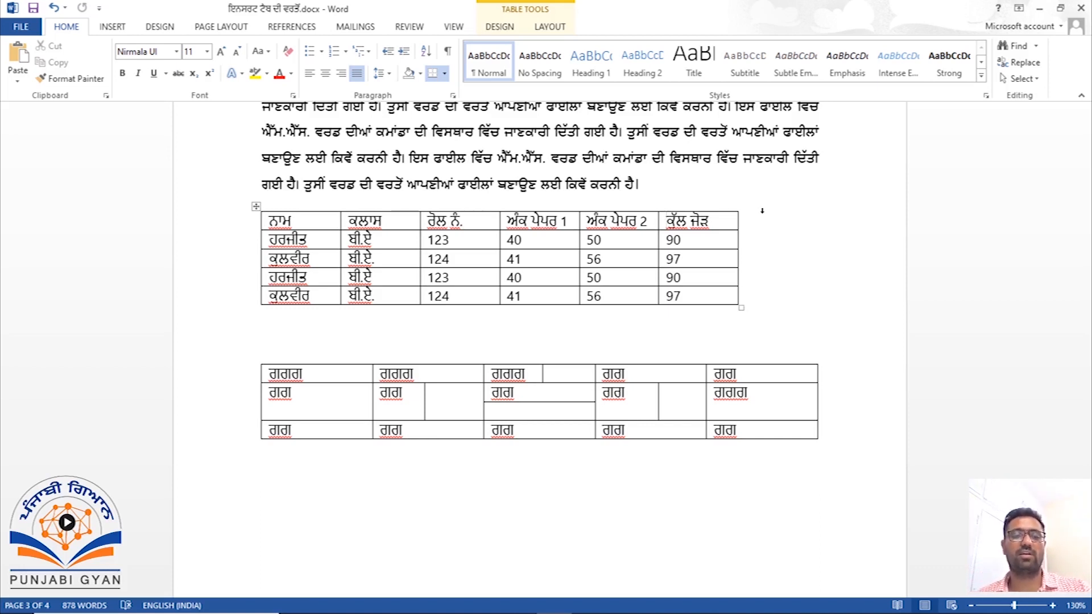
# Clear the four total values under the ਕੁੱਲ ਜੋੜ heading of the marks table and save the document
pyautogui.press('BackSpace')
pyautogui.press('BackSpace')
pyautogui.press('Down')
pyautogui.hotkey('shift', 'End')
pyautogui.press('BackSpace')
pyautogui.press('Down')
pyautogui.hotkey('shift', 'End')
pyautogui.press('BackSpace')
pyautogui.press('Down')
pyautogui.hotkey('shift', 'End')
pyautogui.press('BackSpace')
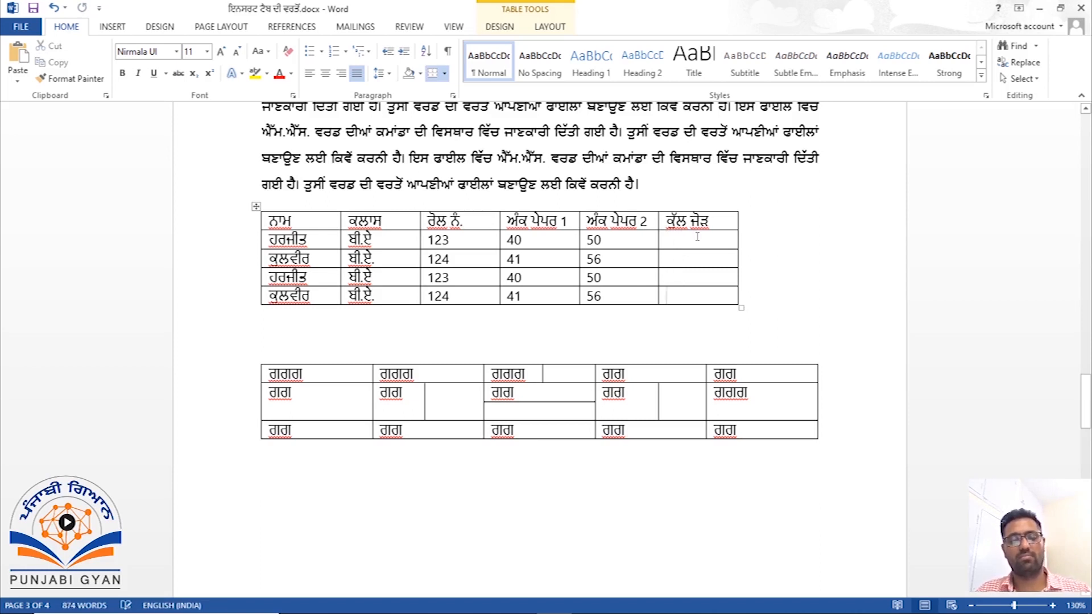
pyautogui.hotkey('ctrl', 's')
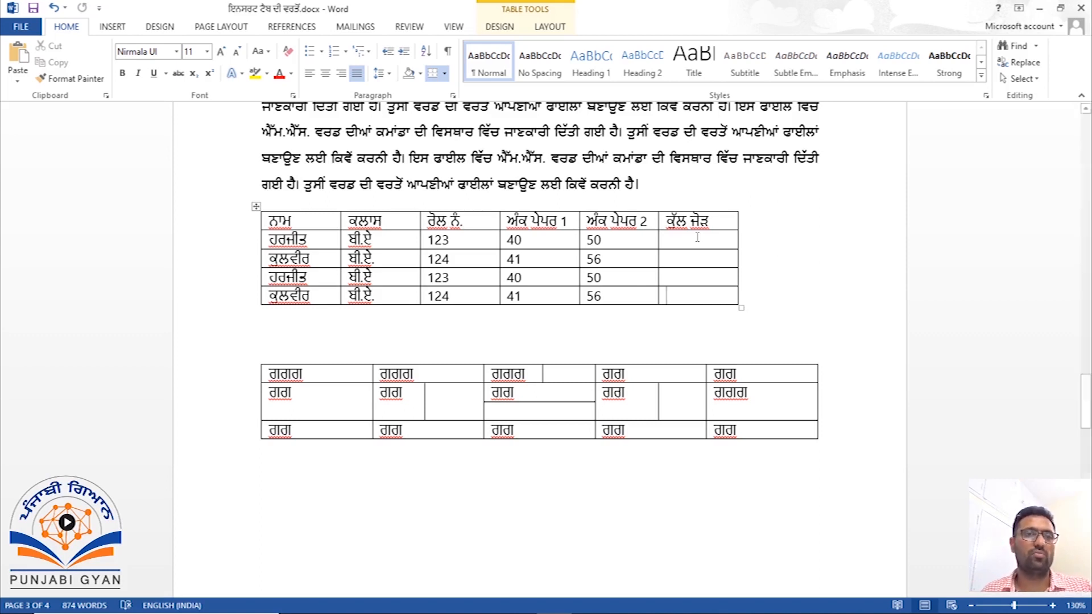
# Try to insert an Excel spreadsheet in the last total cell of the marks table, dismissing the activation wizard
pyautogui.click(112, 26)
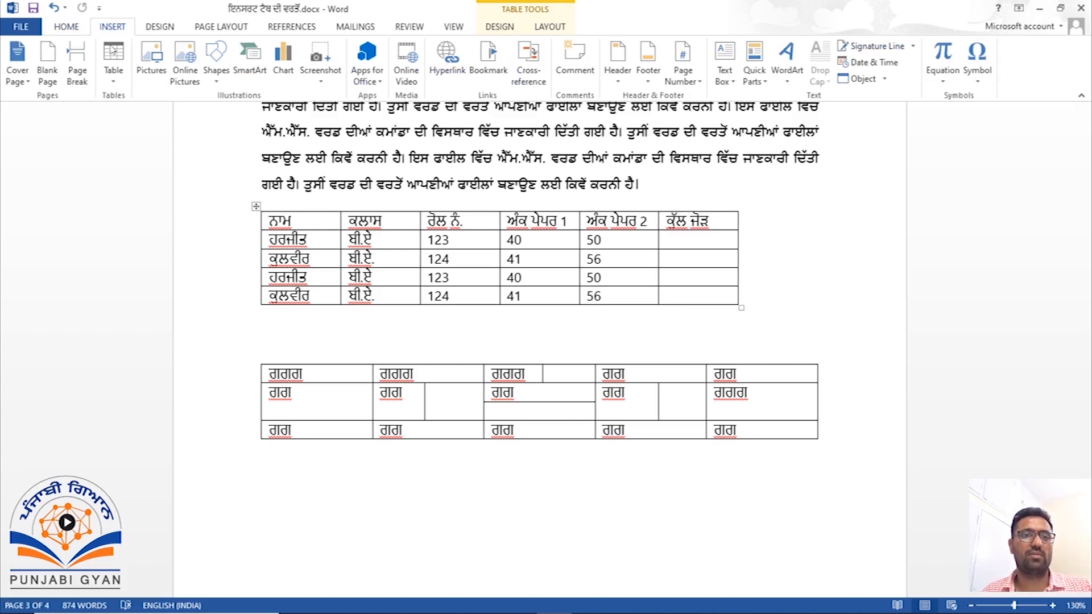
pyautogui.click(116, 84)
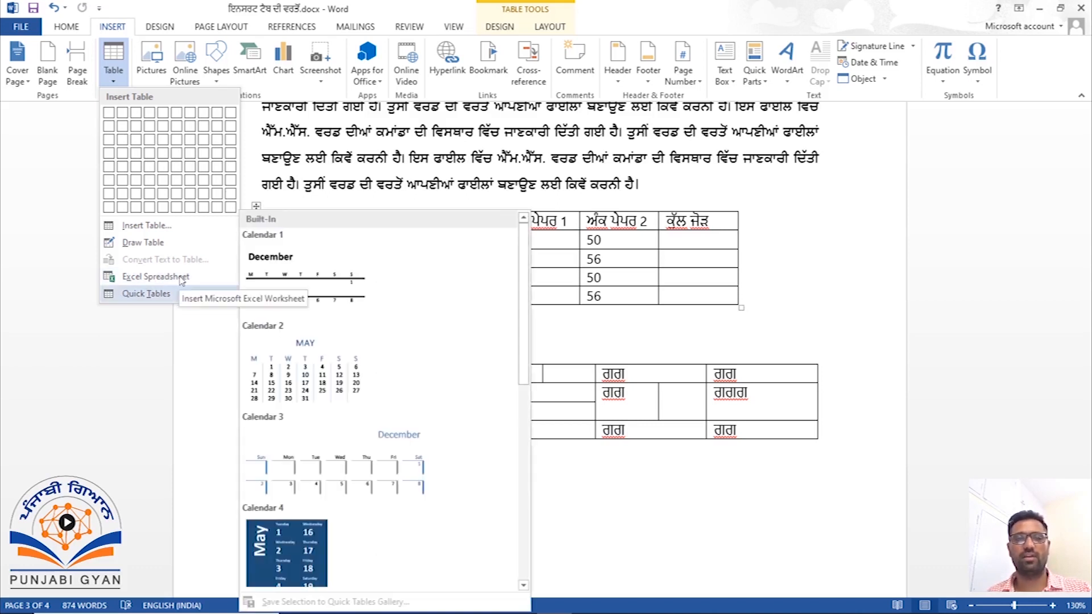
pyautogui.click(138, 277)
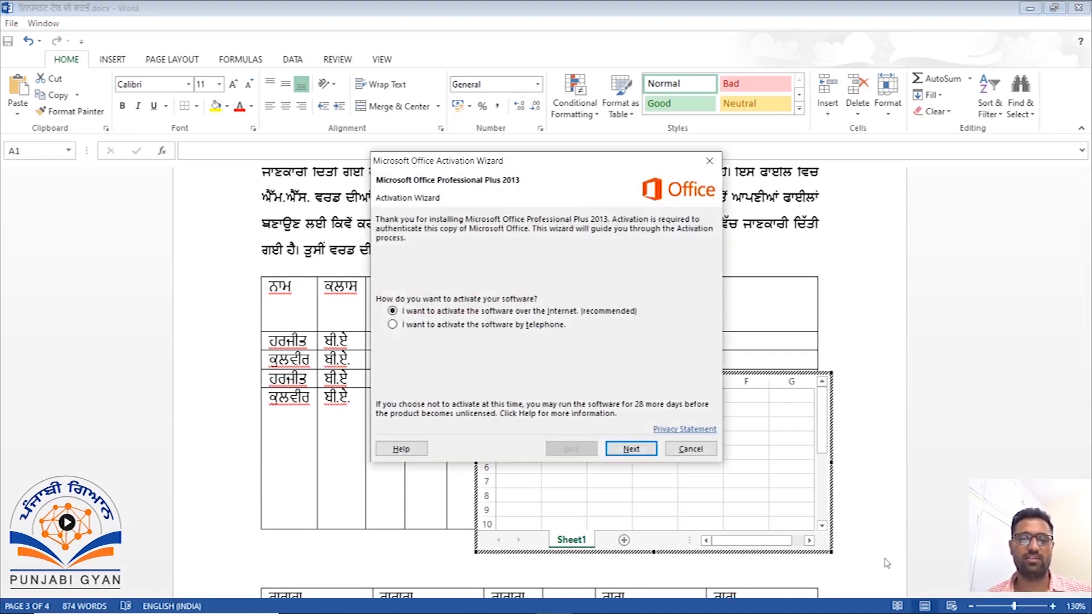
pyautogui.click(674, 447)
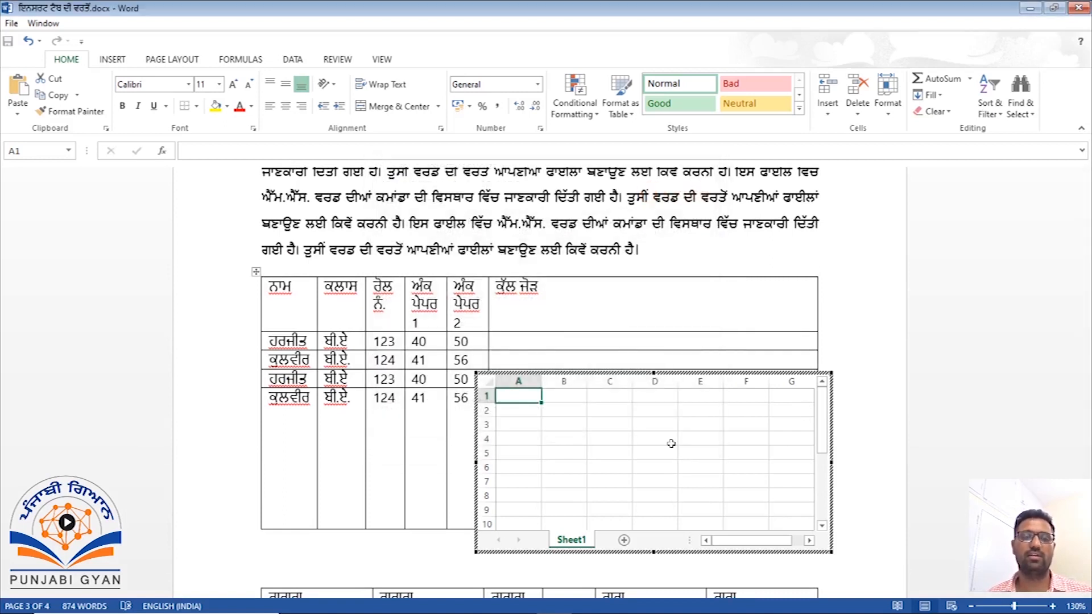
pyautogui.click(840, 437)
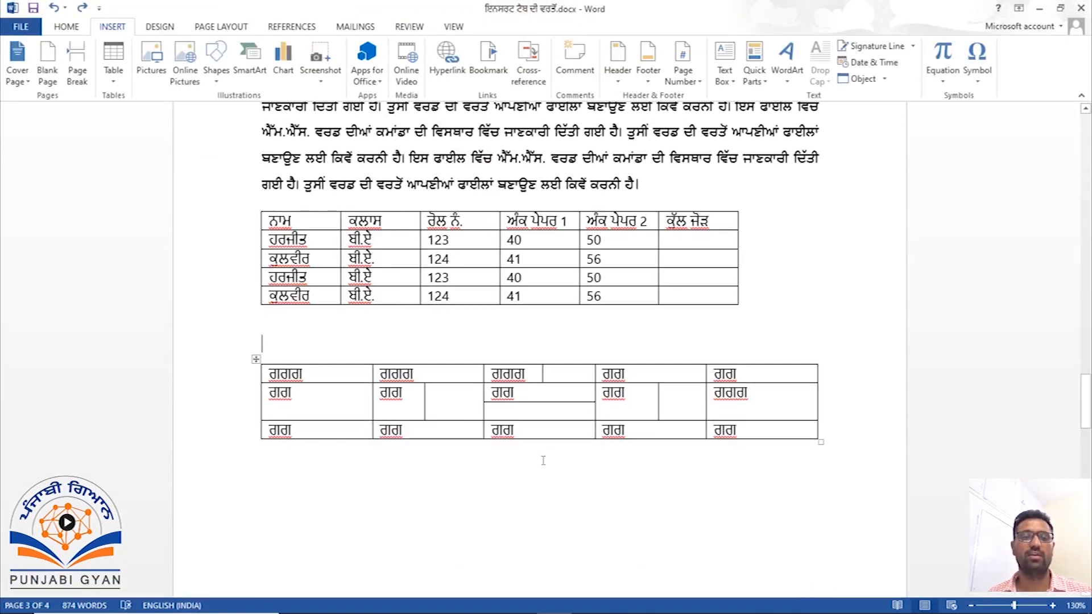
# Add a blank line between the two tables and insert an Excel spreadsheet there, dismissing the activation wizard
pyautogui.click(305, 335)
pyautogui.click(305, 339)
pyautogui.press('Return')
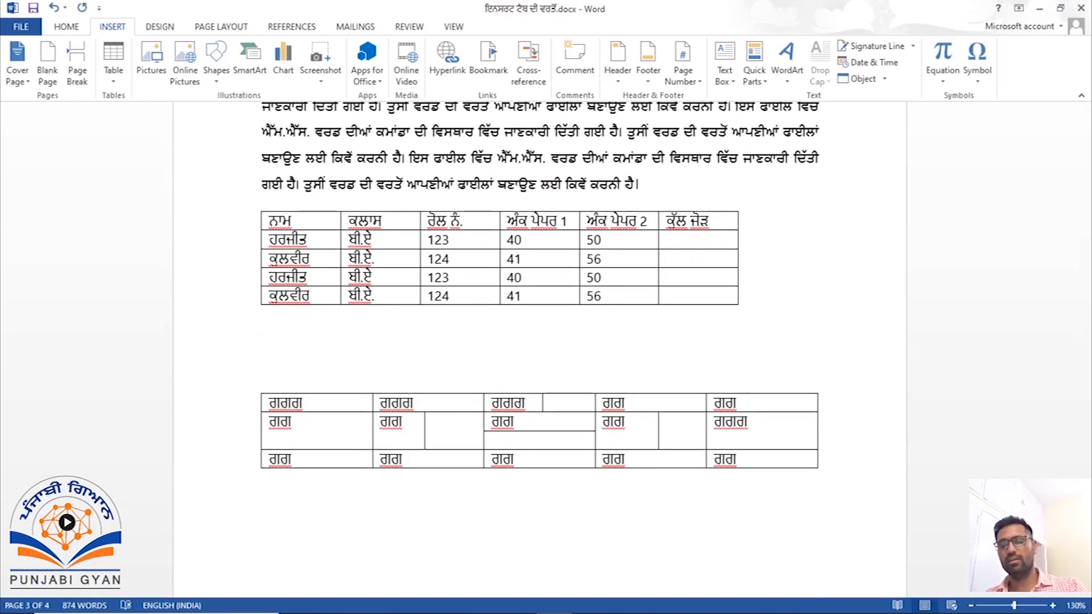
pyautogui.scroll(3, 306, 338)
pyautogui.scroll(-6, 306, 337)
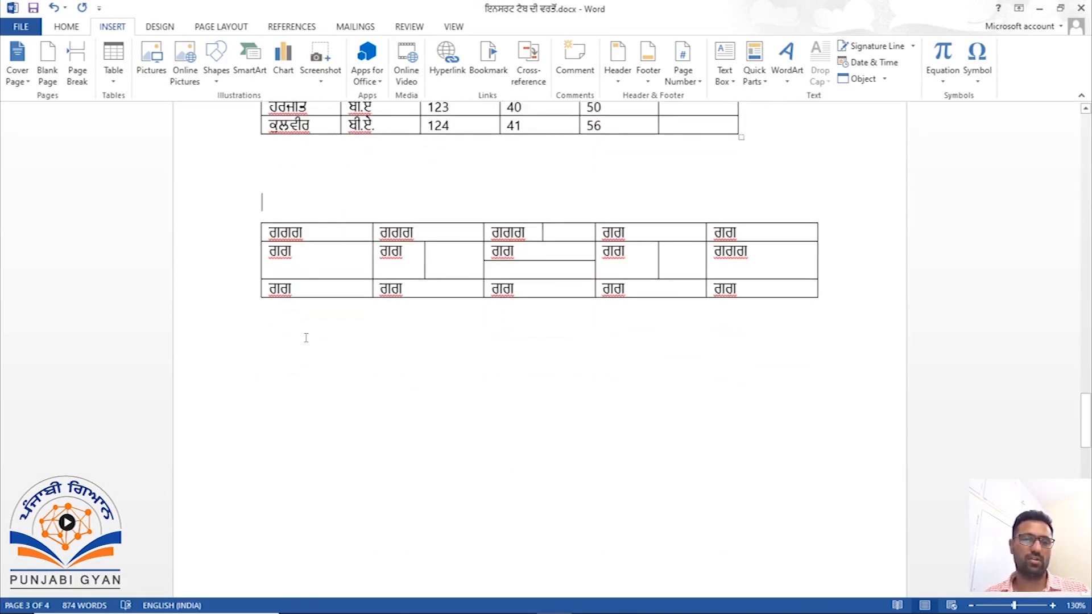
pyautogui.click(114, 63)
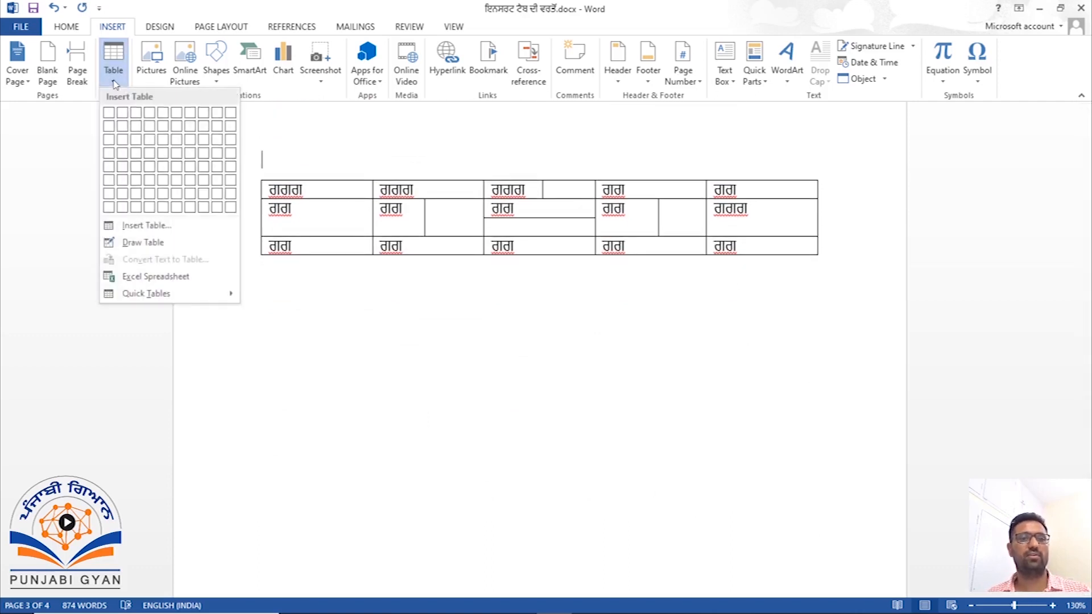
pyautogui.click(186, 278)
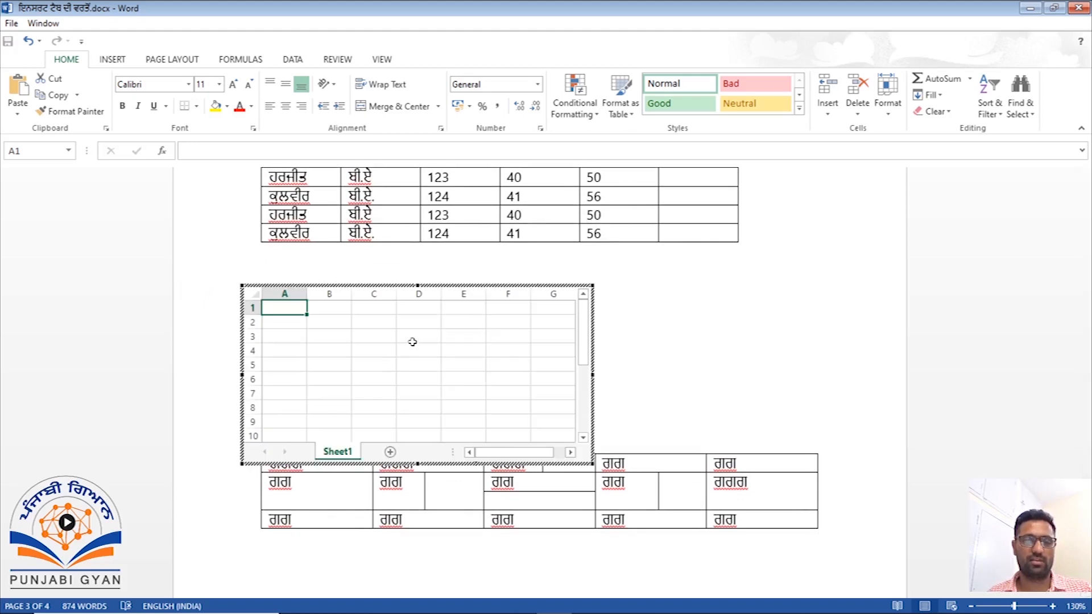
pyautogui.click(690, 449)
pyautogui.moveTo(417, 380); pyautogui.dragTo(454, 365)
pyautogui.click(362, 351)
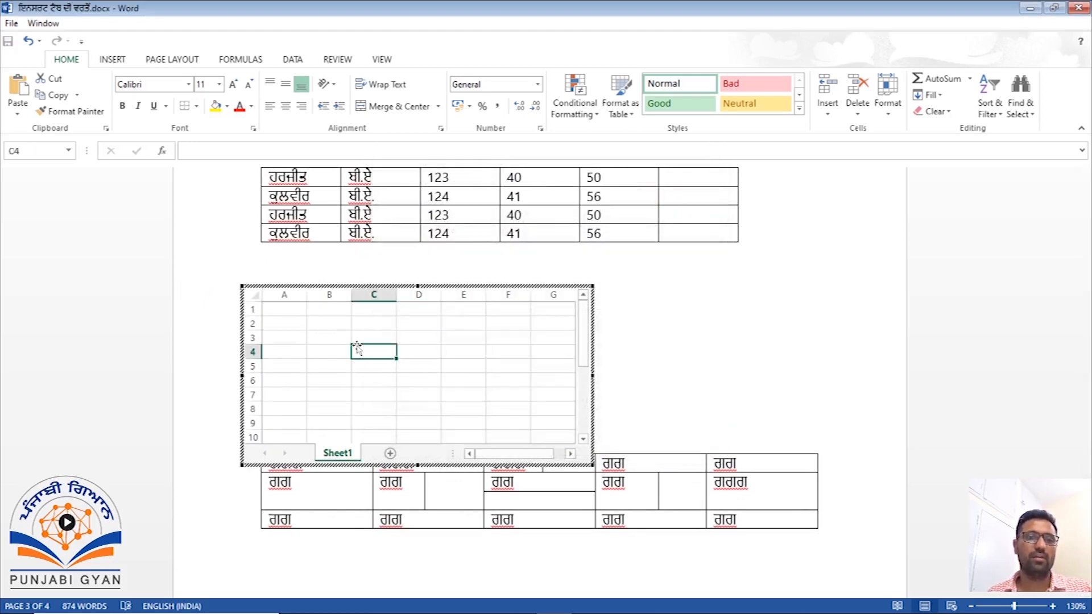
pyautogui.click(331, 178)
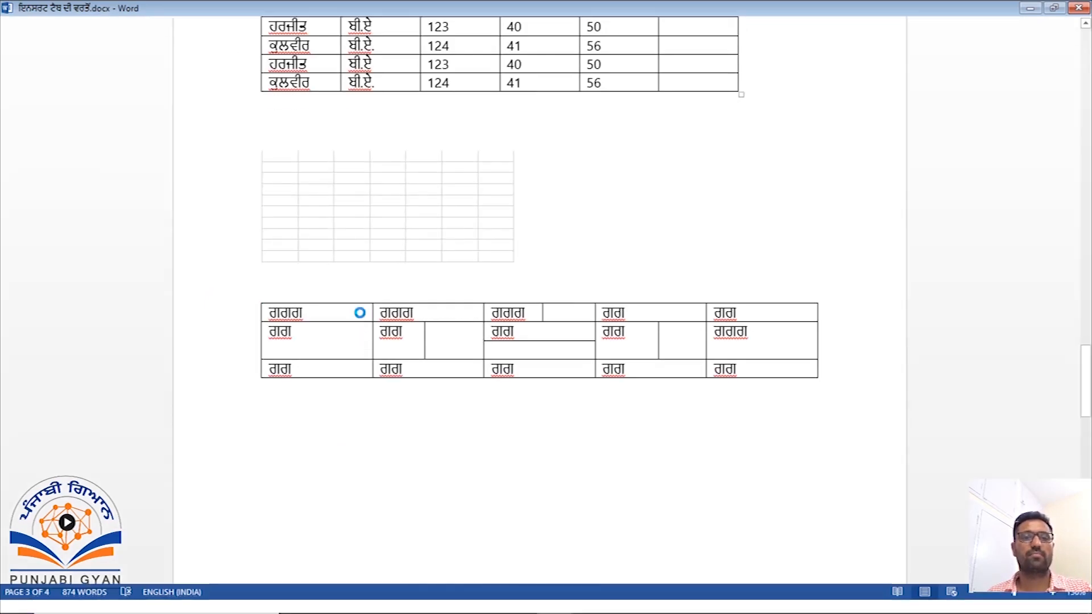
pyautogui.click(388, 363)
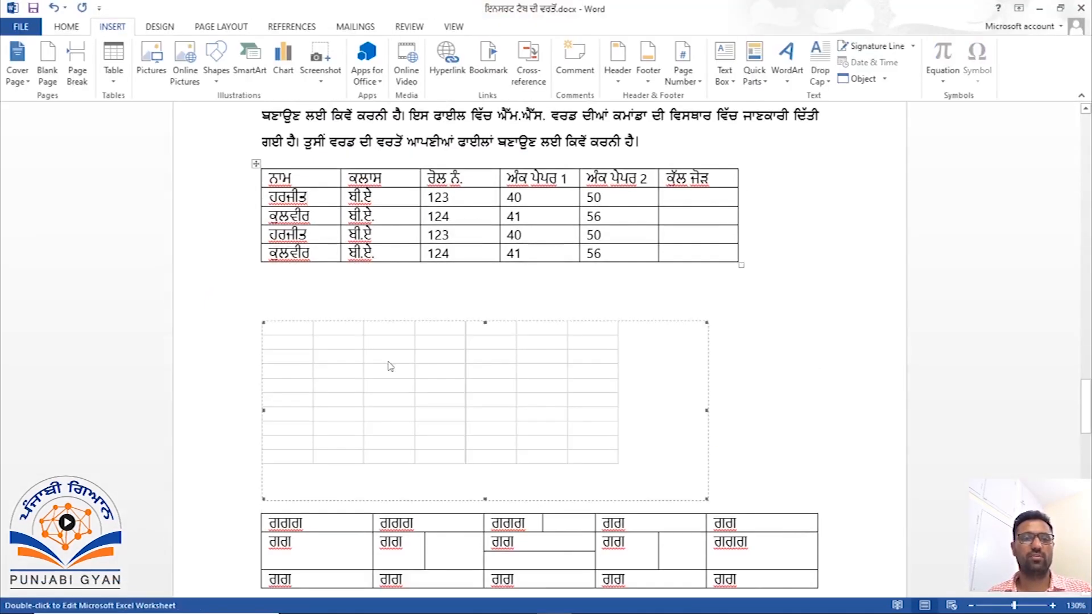
# Copy the whole student marks table into the embedded spreadsheet starting at cell A1, and widen the spreadsheet frame to include column H
pyautogui.moveTo(271, 176); pyautogui.dragTo(668, 262)
pyautogui.hotkey('ctrl', 'c')
pyautogui.click(288, 349)
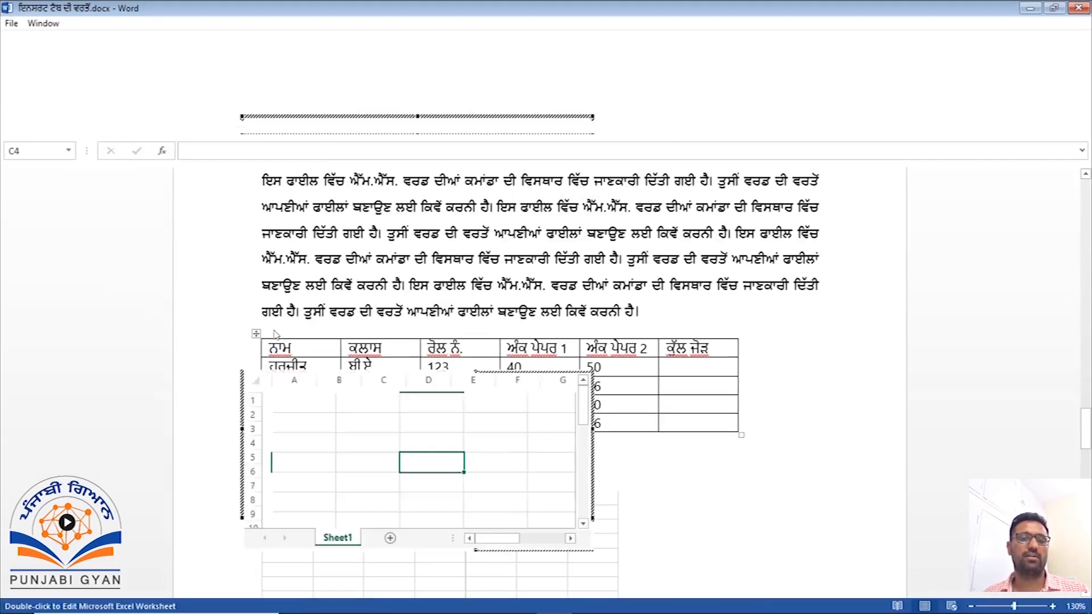
pyautogui.click(289, 401)
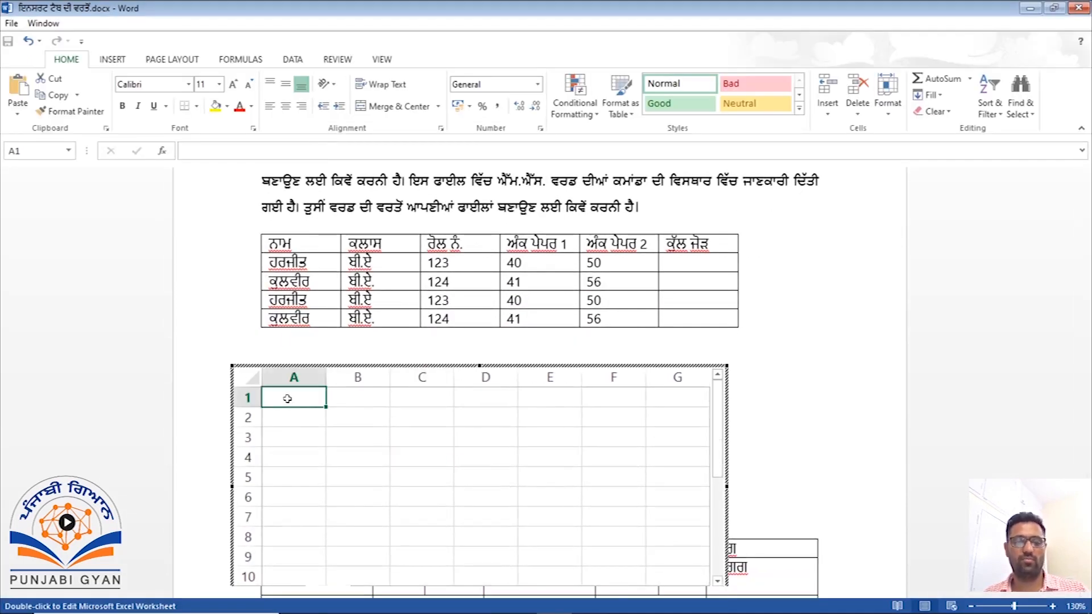
pyautogui.hotkey('ctrl', 'v')
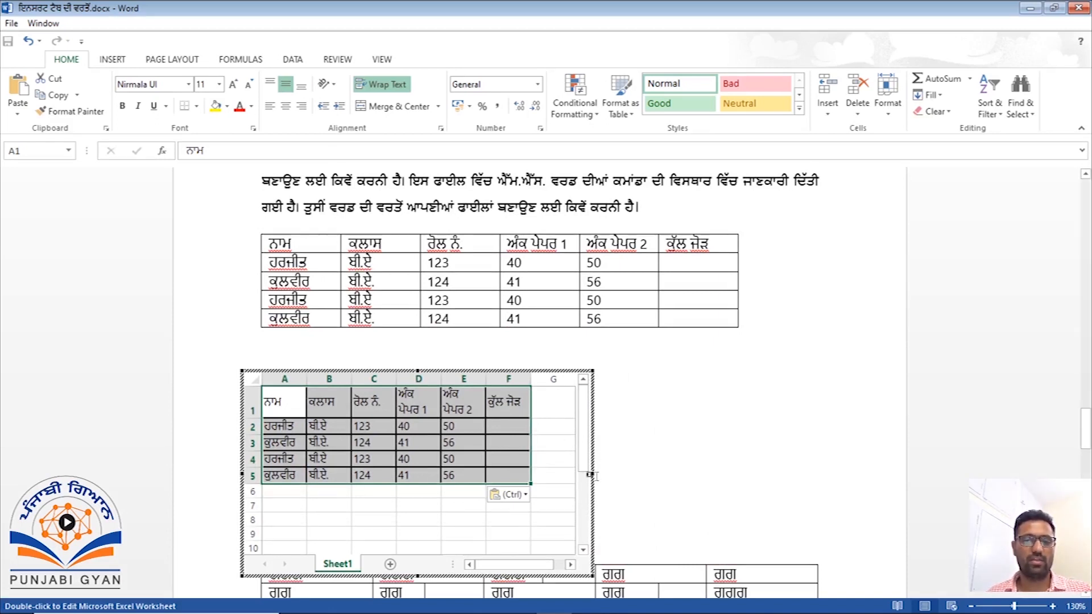
pyautogui.moveTo(591, 474); pyautogui.dragTo(659, 480)
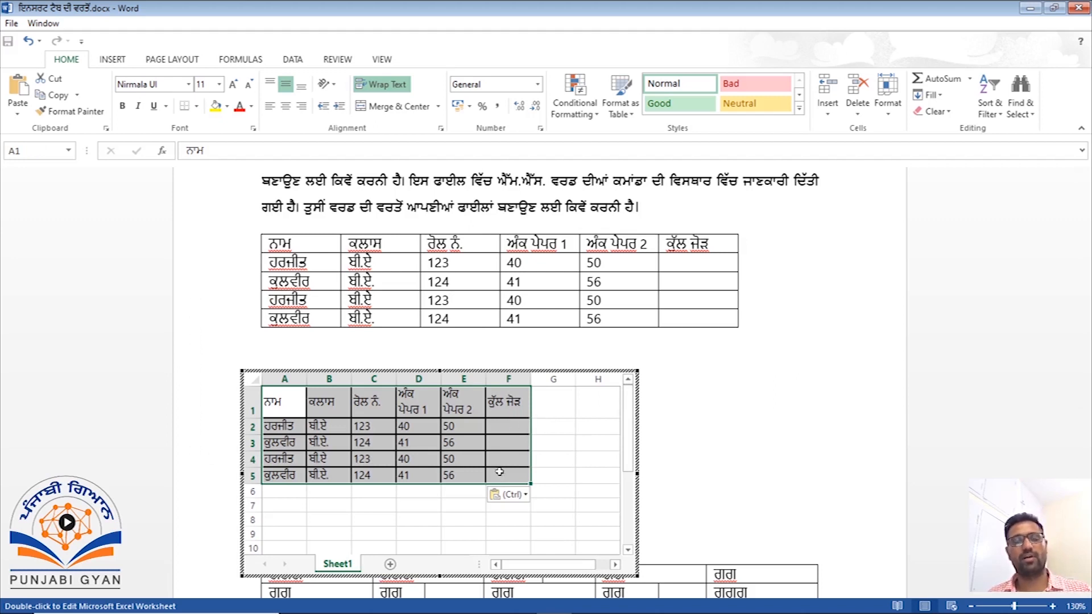
# Total the first student's two paper marks in cell F2 with AutoSum, restricting the range to =SUM(D2:E2)
pyautogui.click(505, 425)
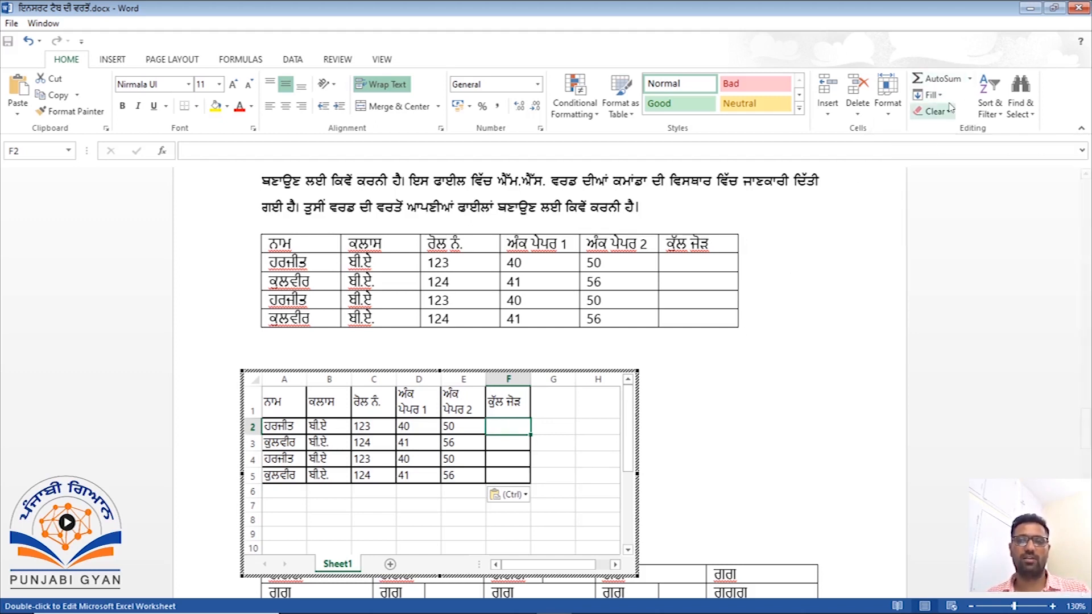
pyautogui.click(970, 81)
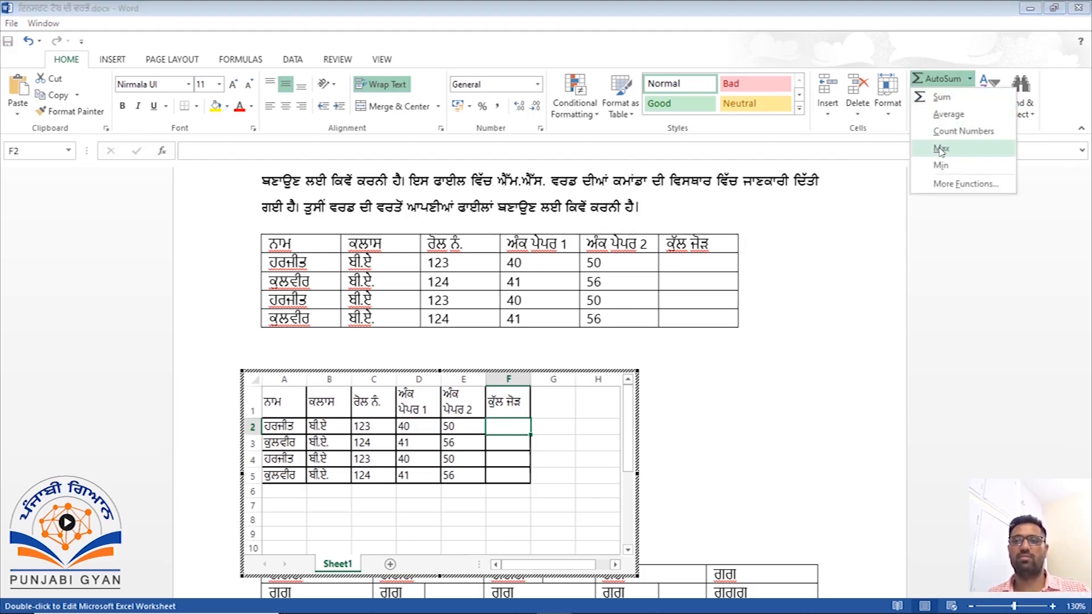
pyautogui.click(938, 100)
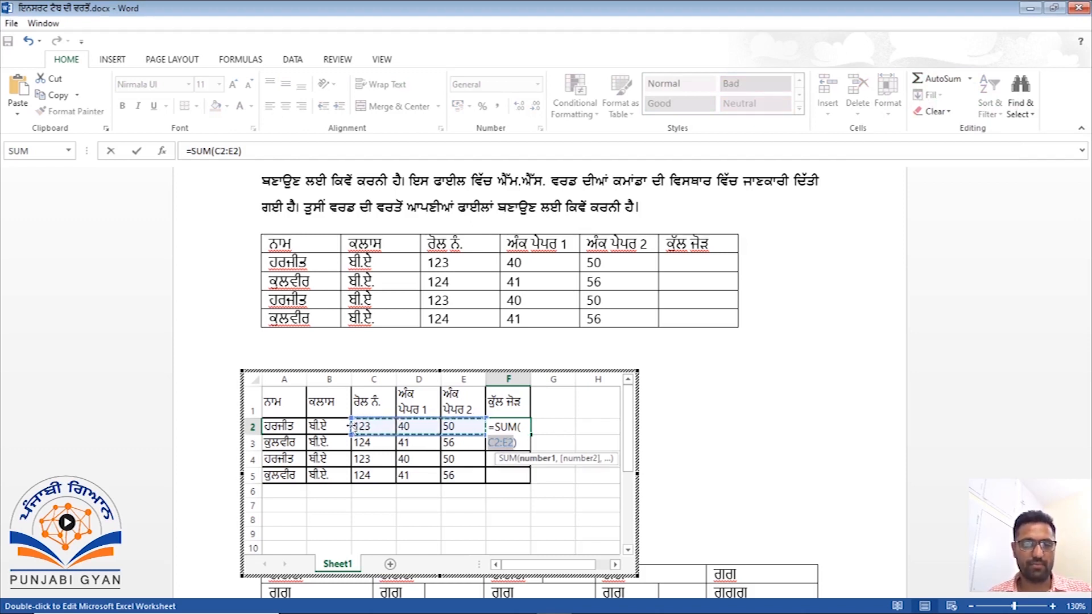
pyautogui.moveTo(351, 419); pyautogui.dragTo(401, 426)
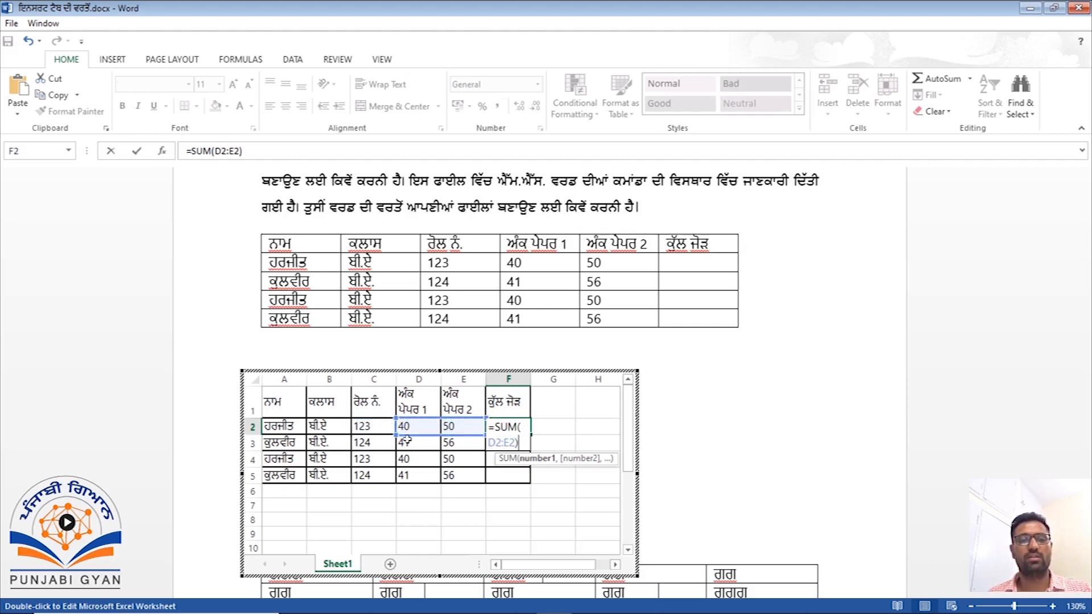
pyautogui.press('Return')
pyautogui.click(520, 428)
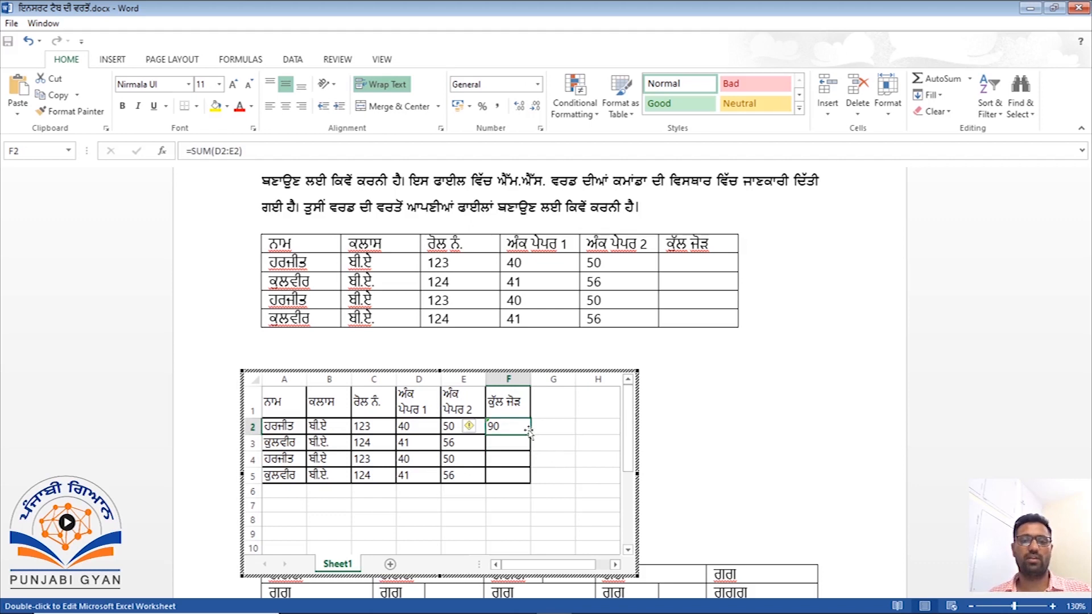
# Fill the total formula from F2 down to F5 in the embedded spreadsheet, and return to the document
pyautogui.moveTo(533, 433); pyautogui.dragTo(529, 481)
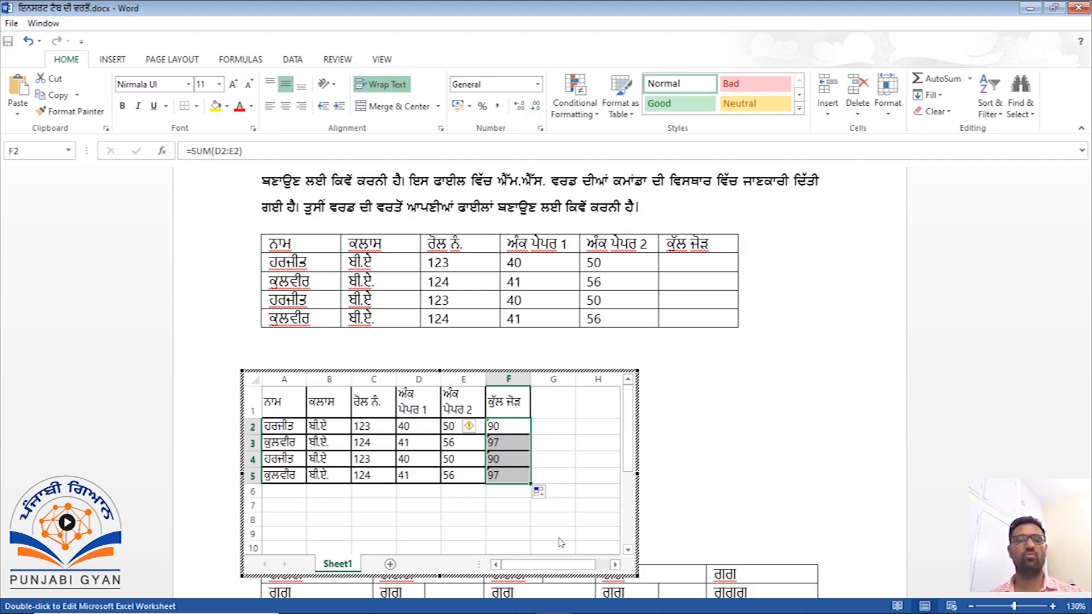
pyautogui.click(723, 446)
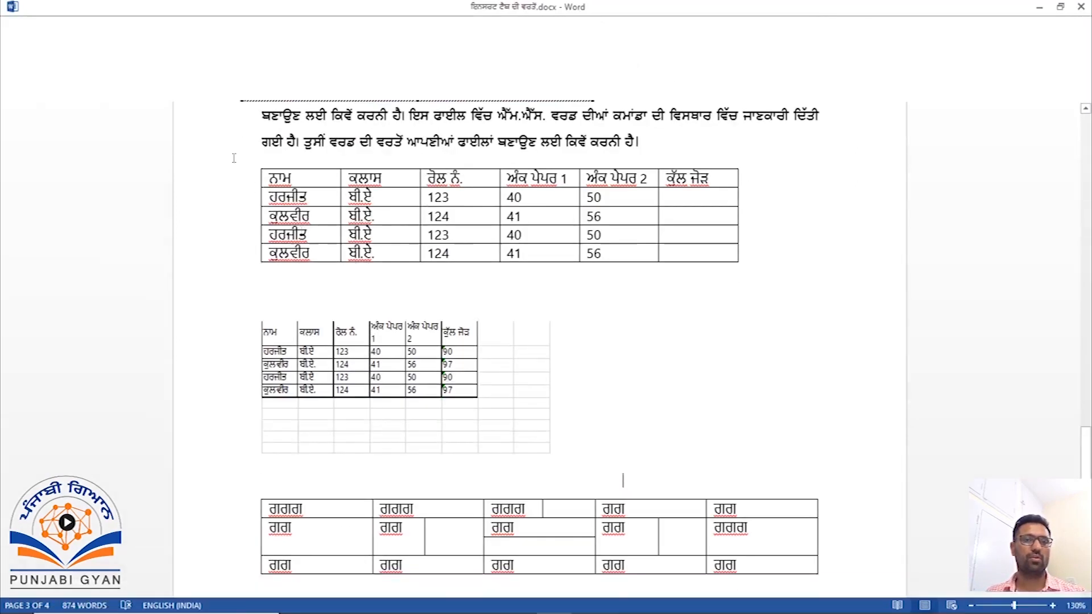
pyautogui.click(725, 391)
pyautogui.click(845, 443)
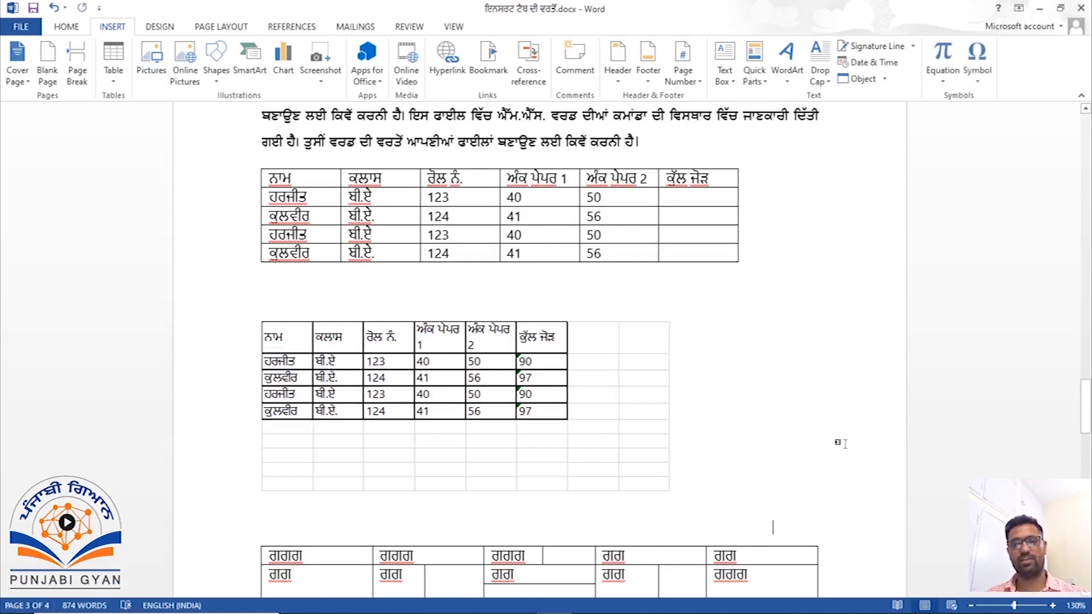
# Try to reopen the embedded marks spreadsheet for editing, close the Excel window and return to the document
pyautogui.doubleClick(311, 344)
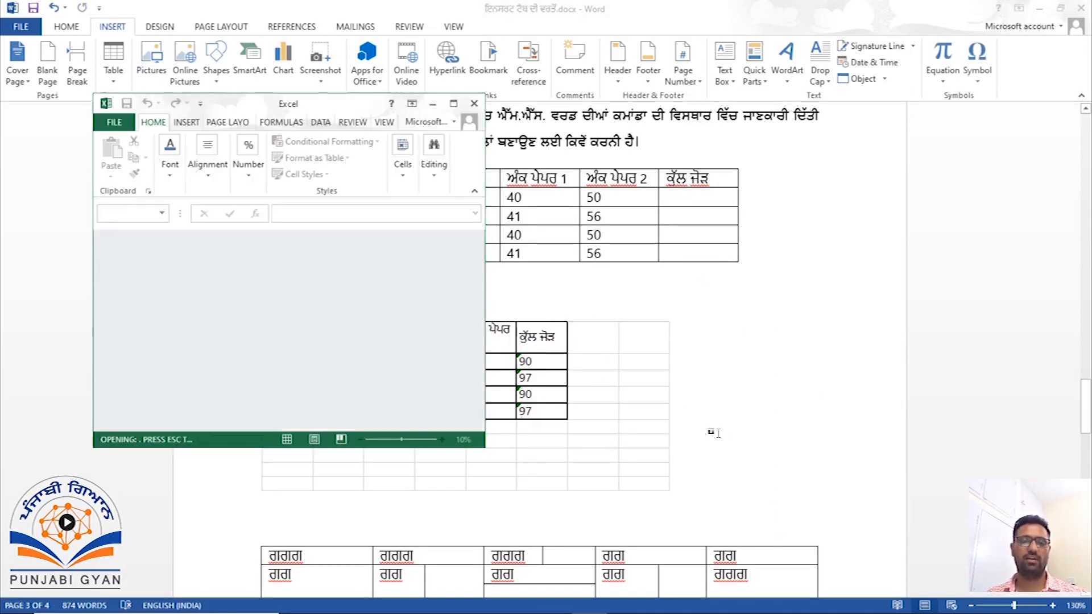
pyautogui.click(473, 103)
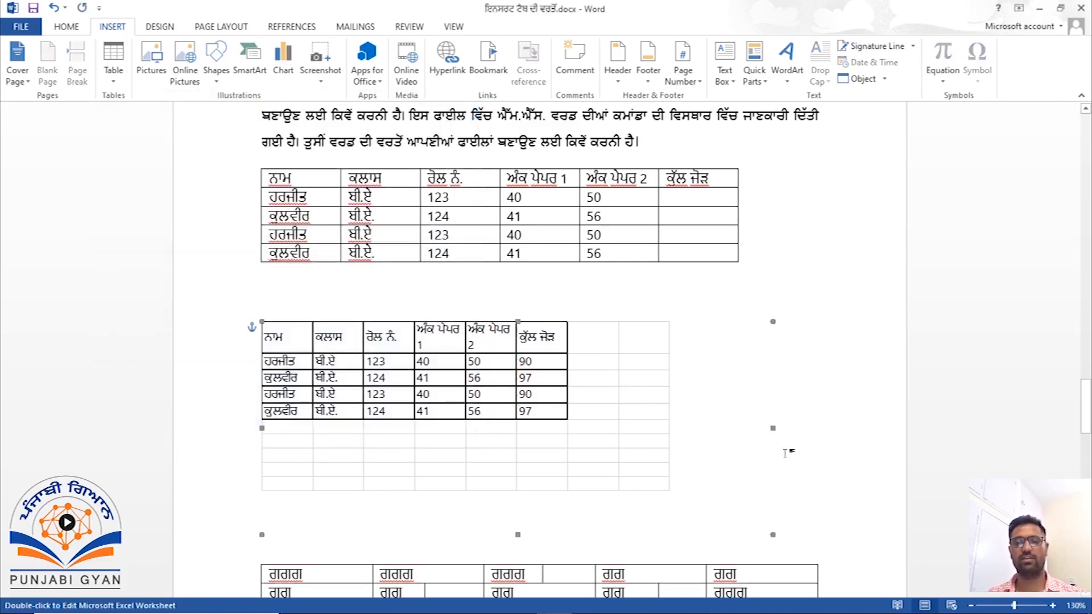
pyautogui.click(801, 423)
pyautogui.scroll(-1, 714, 410)
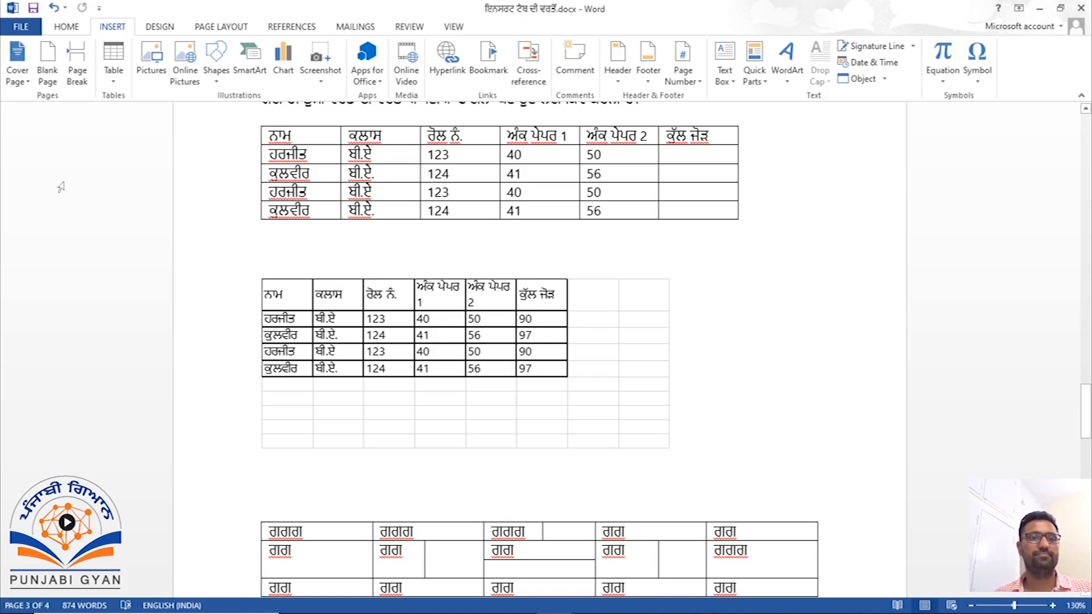
# Insert the Calendar 1 quick table below the student marks table
pyautogui.click(113, 64)
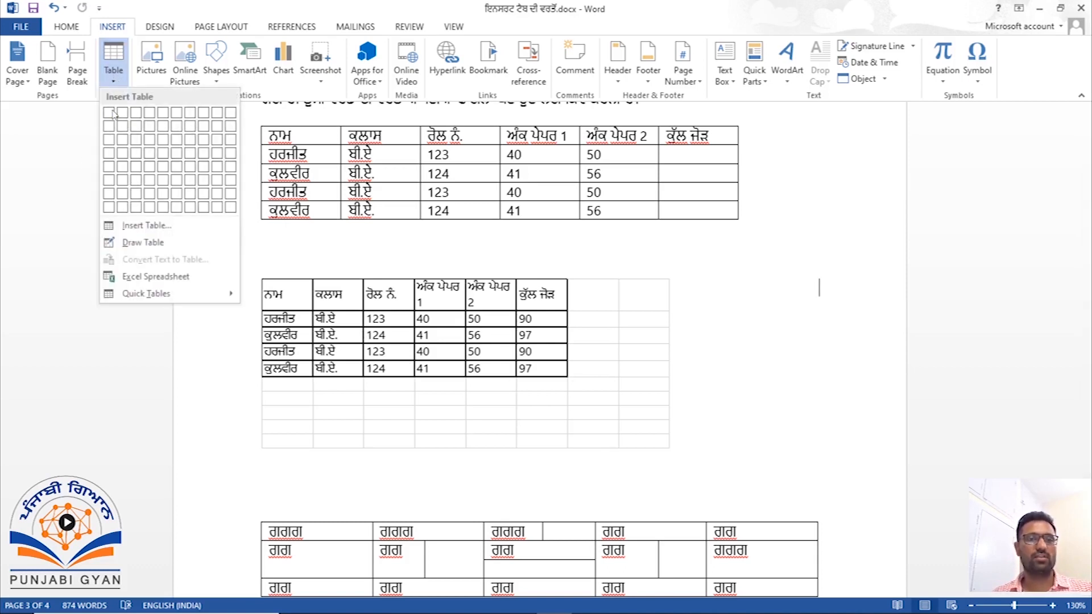
pyautogui.moveTo(185, 293)
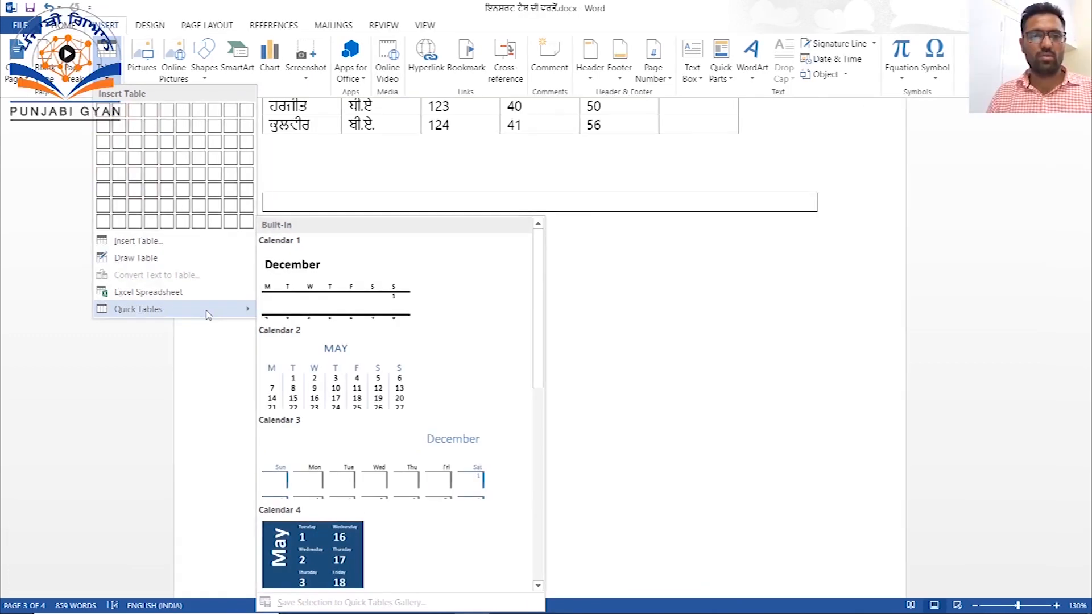
pyautogui.click(344, 308)
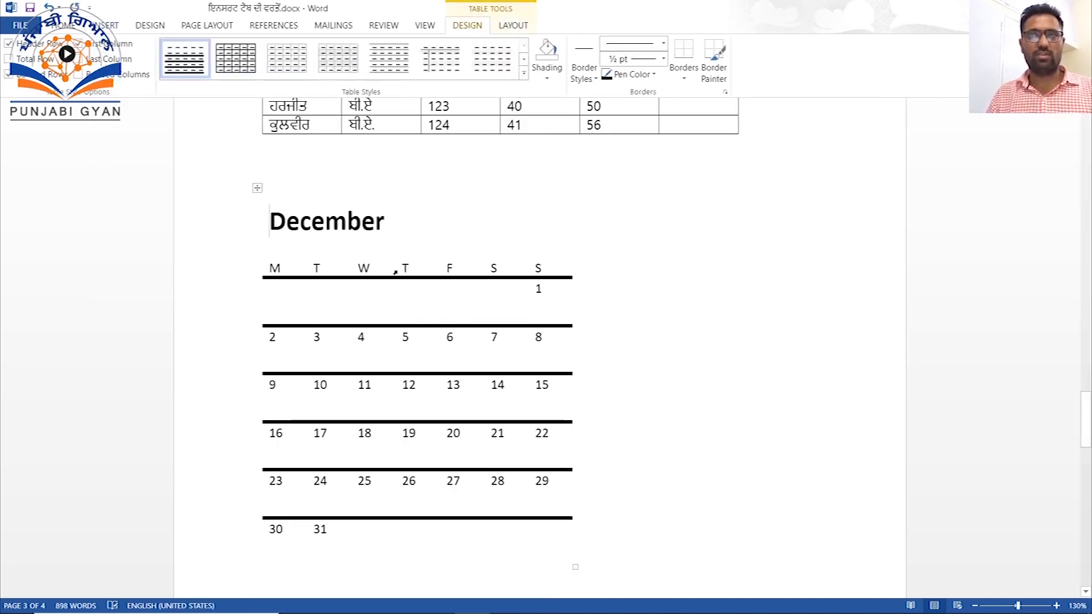
# Try replacing the date 7 in the December calendar with 4, and undo the change
pyautogui.doubleClick(538, 288)
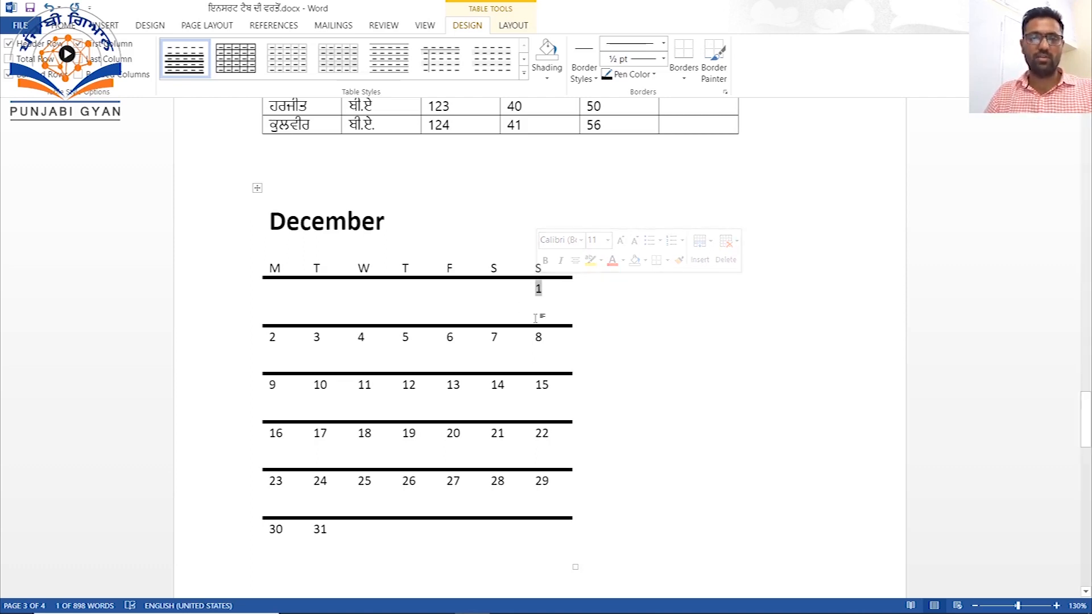
pyautogui.click(499, 341)
pyautogui.moveTo(499, 340); pyautogui.dragTo(489, 340)
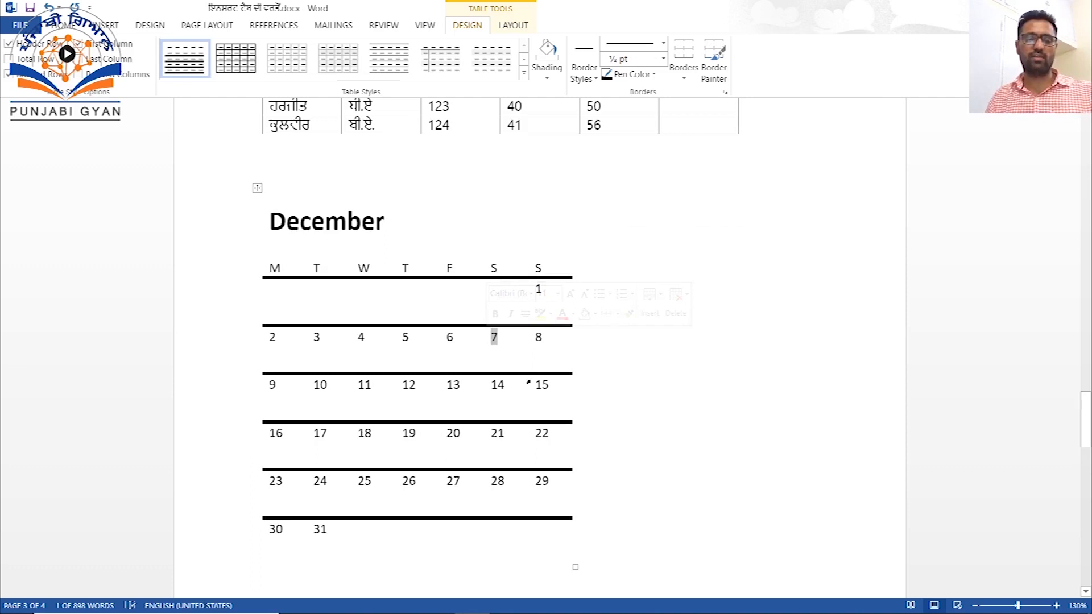
pyautogui.write('4')
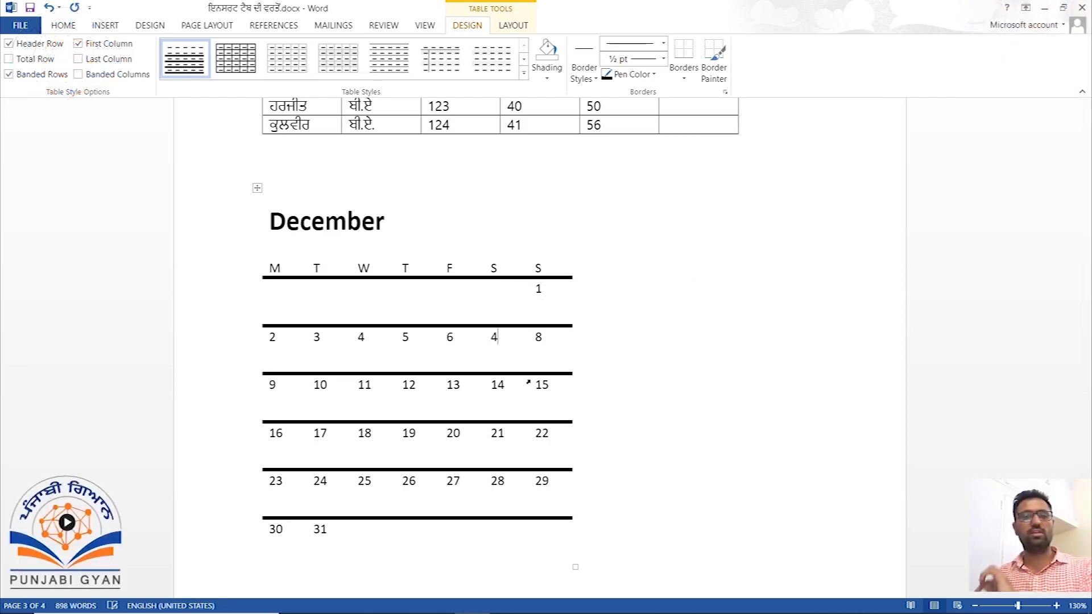
pyautogui.hotkey('ctrl', 'z')
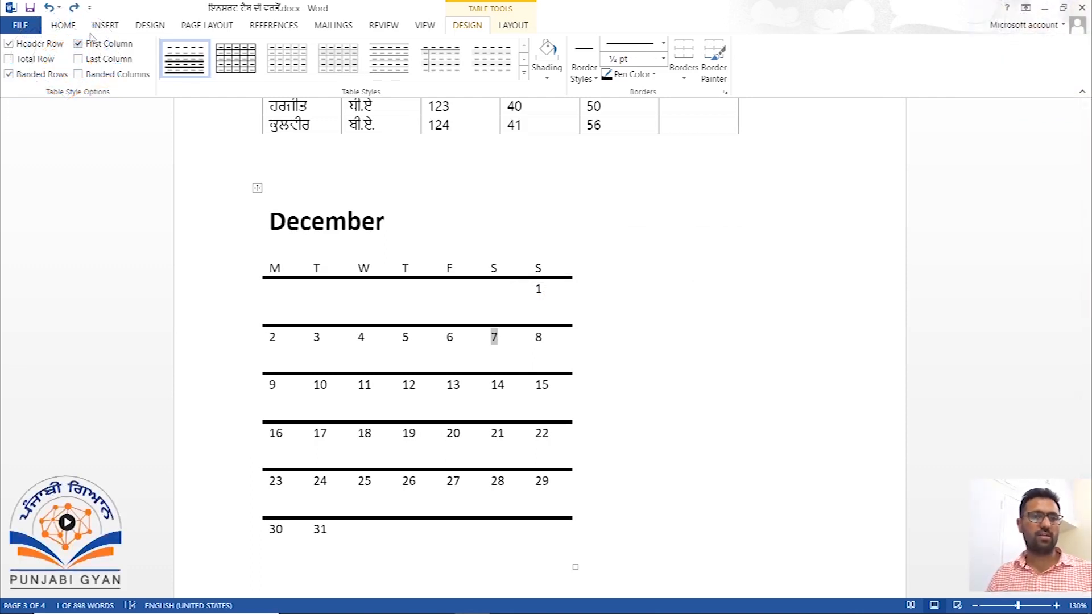
# Try inserting the Matrix quick table inside the December calendar, and undo the insertion
pyautogui.click(105, 25)
pyautogui.click(104, 67)
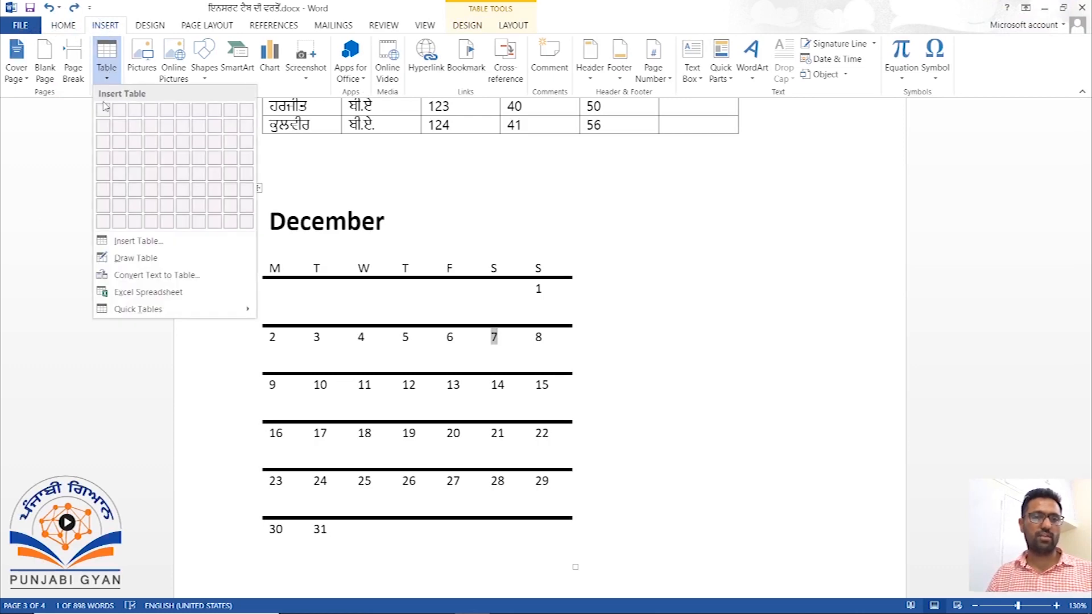
pyautogui.moveTo(188, 310)
pyautogui.scroll(-5, 411, 391)
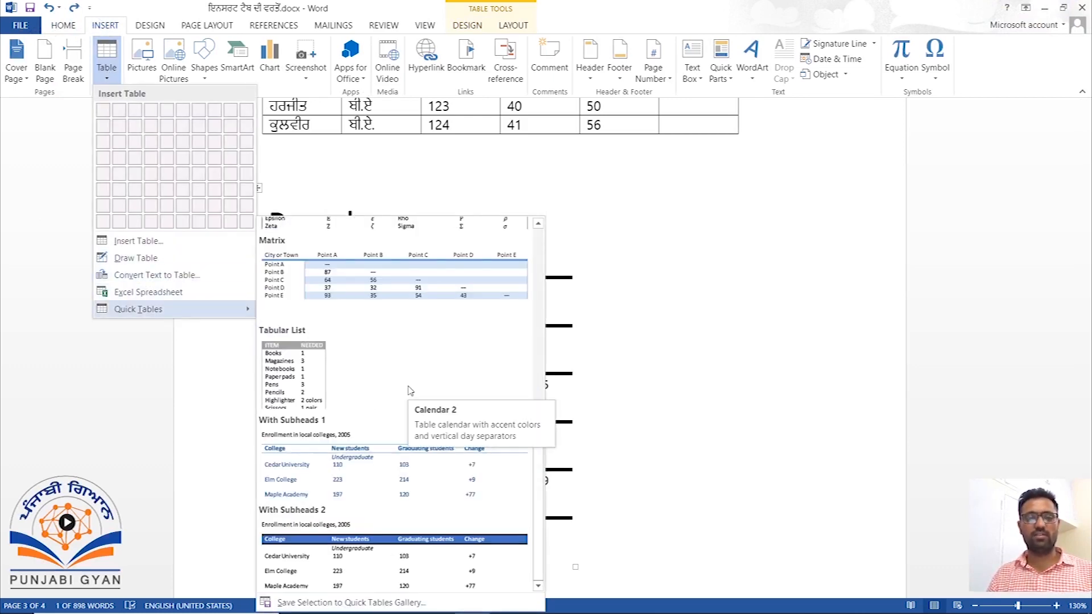
pyautogui.scroll(3, 408, 379)
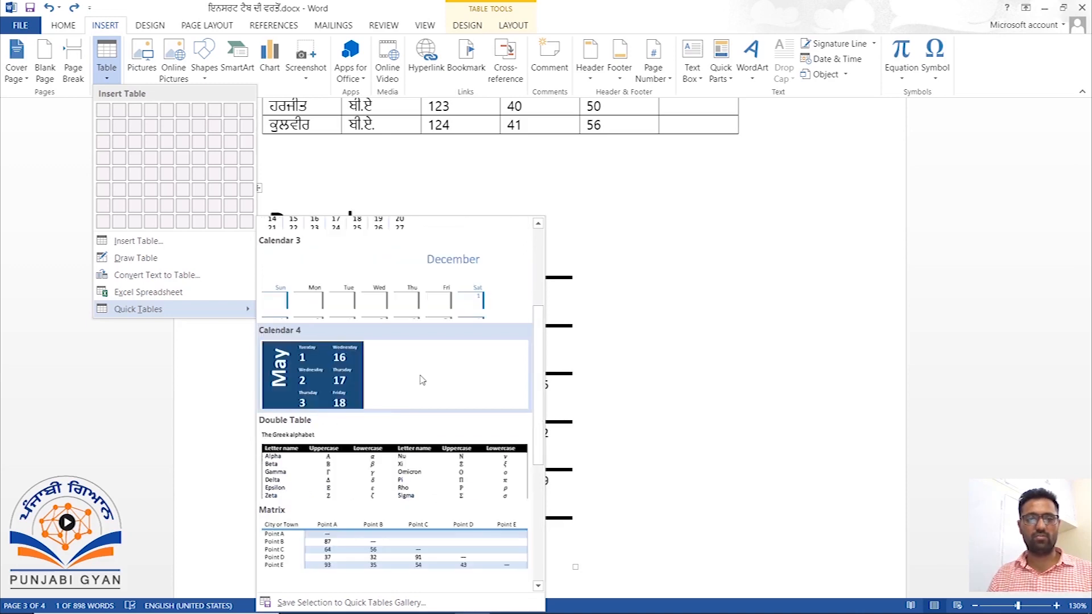
pyautogui.scroll(-3, 419, 380)
pyautogui.click(407, 291)
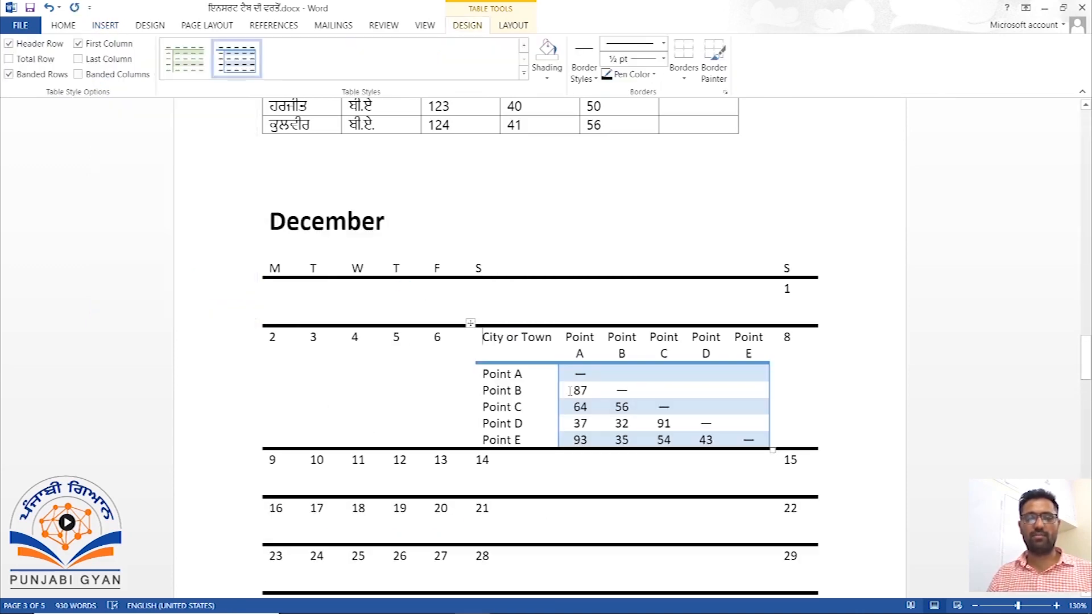
pyautogui.hotkey('ctrl', 'z')
# Insert the With Subheads 1 quick table on the blank line below the December calendar
pyautogui.scroll(-4, 498, 398)
pyautogui.click(460, 399)
pyautogui.hotkey('ctrl', 'z')
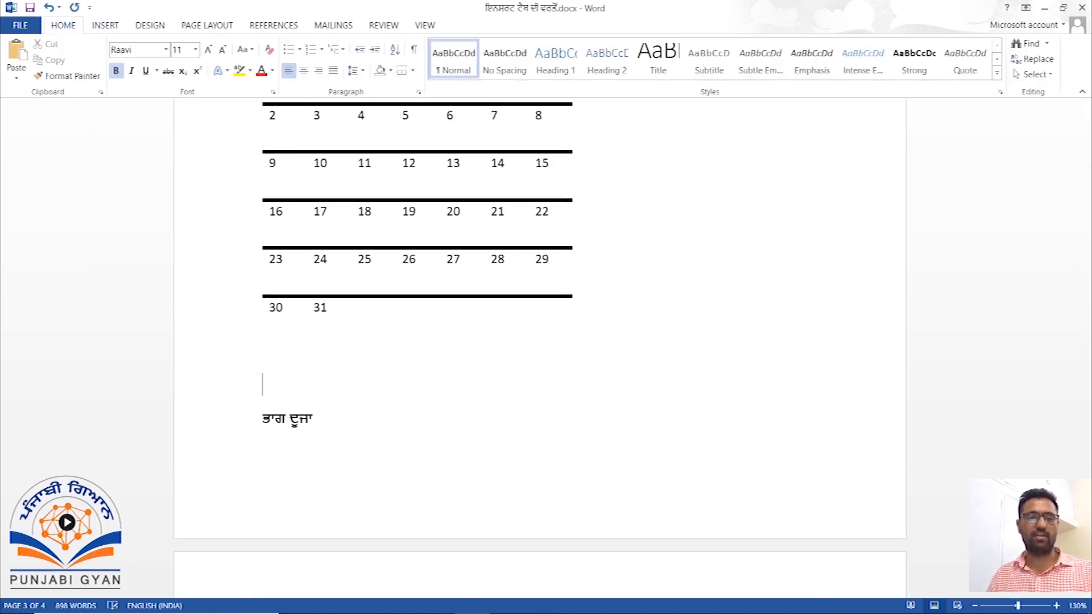
pyautogui.doubleClick(444, 399)
pyautogui.hotkey('ctrl', 'y')
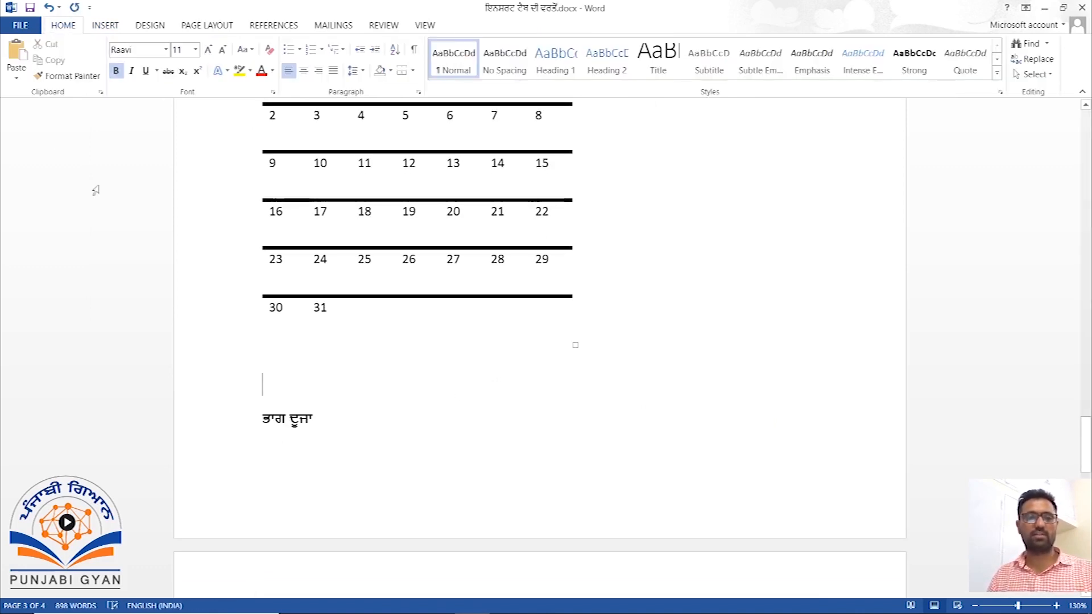
pyautogui.click(105, 25)
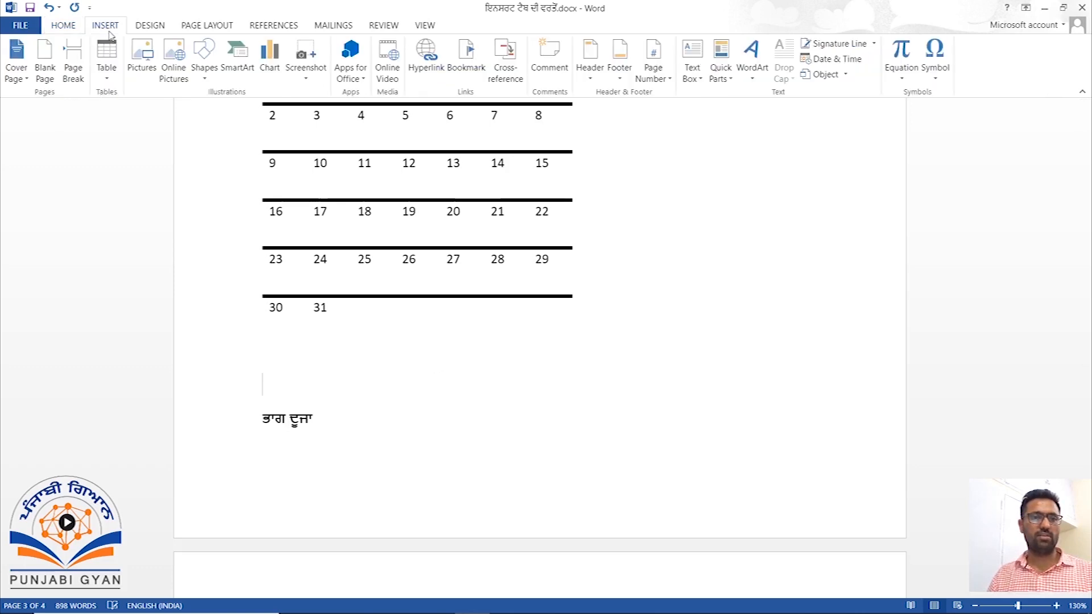
pyautogui.click(110, 78)
pyautogui.moveTo(210, 308)
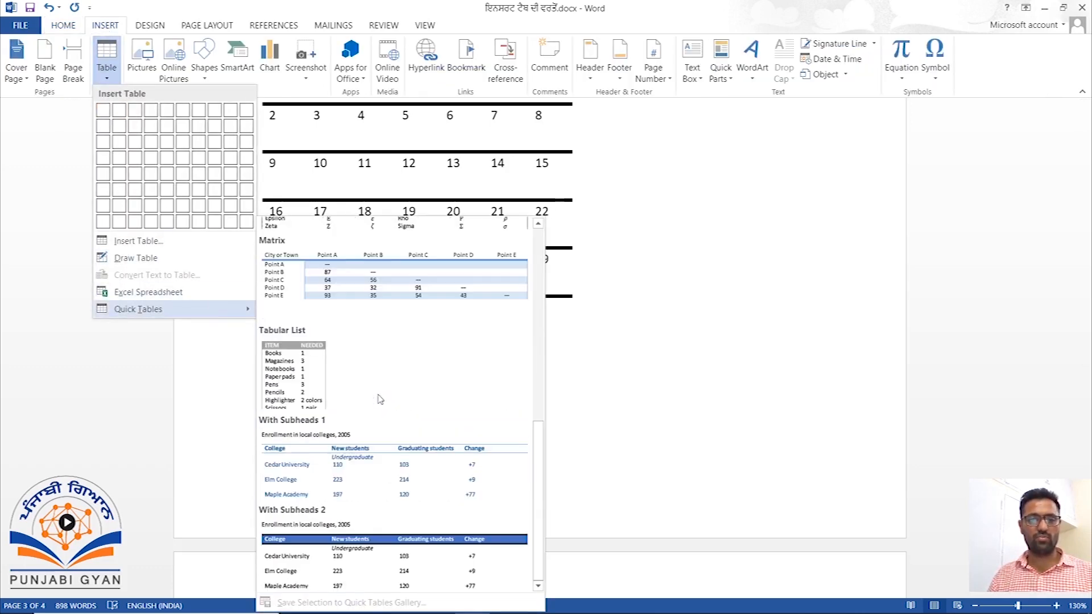
pyautogui.scroll(-5, 378, 401)
pyautogui.click(435, 480)
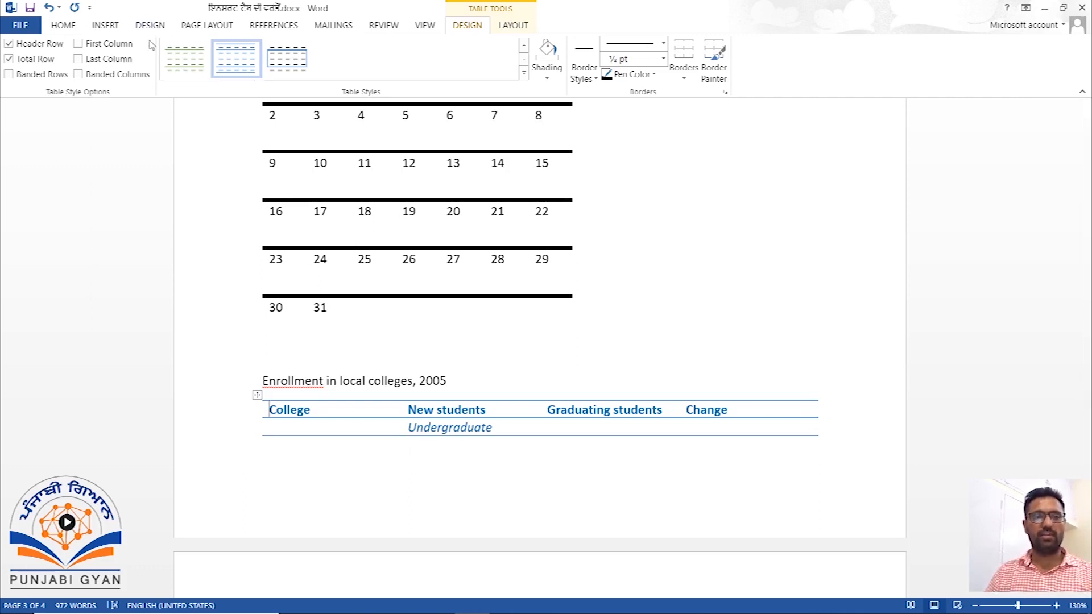
# Add three blank lines between the December calendar and the college enrollment table
pyautogui.scroll(-5, 312, 249)
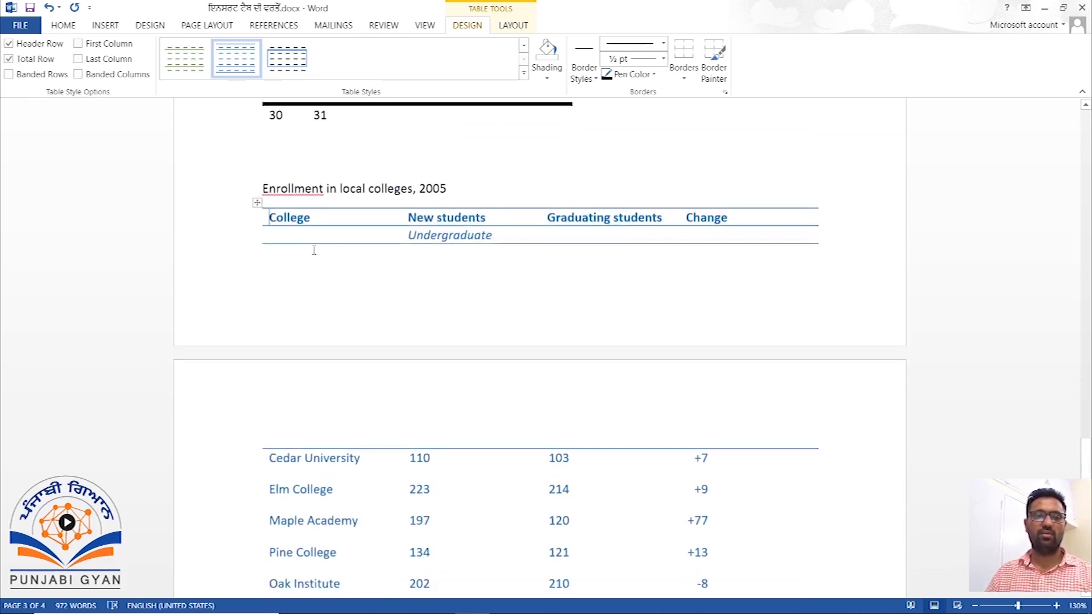
pyautogui.scroll(5, 324, 239)
pyautogui.click(368, 257)
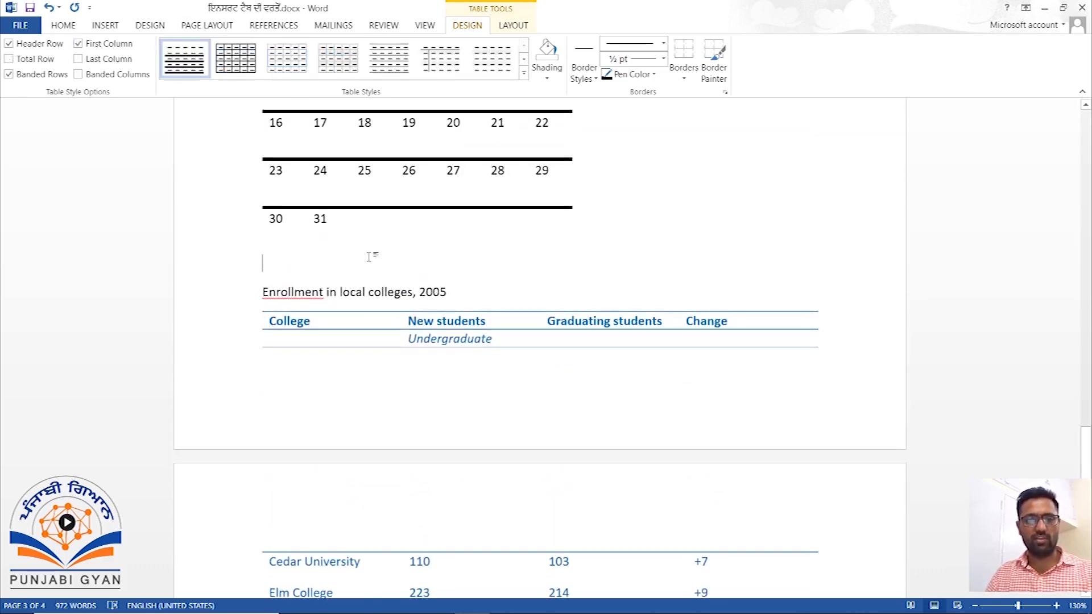
pyautogui.press('Return')
pyautogui.press('Return')
pyautogui.press('Return')
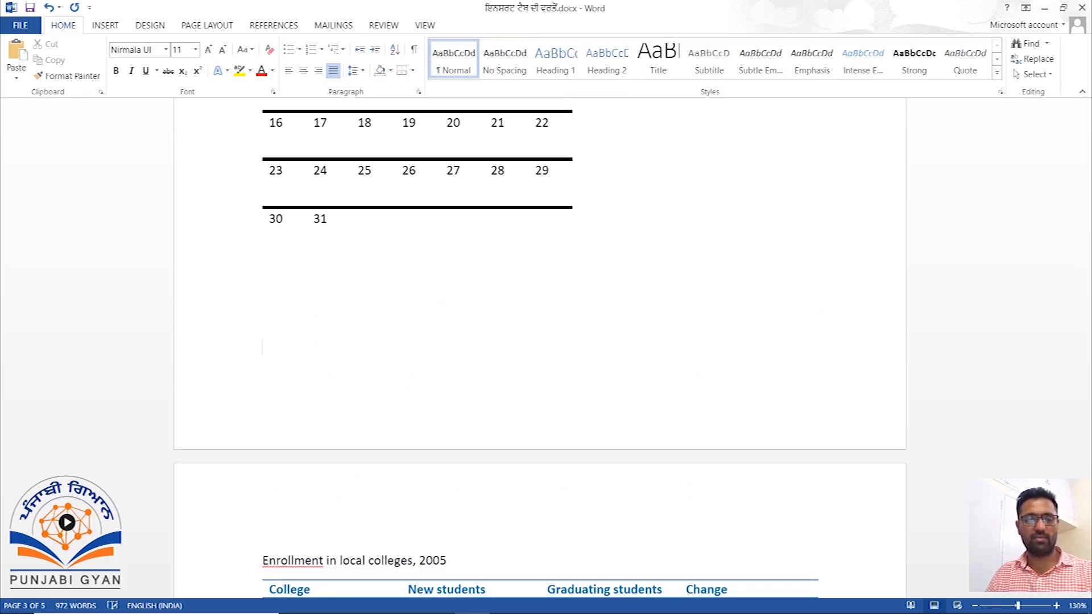
pyautogui.scroll(-8, 373, 250)
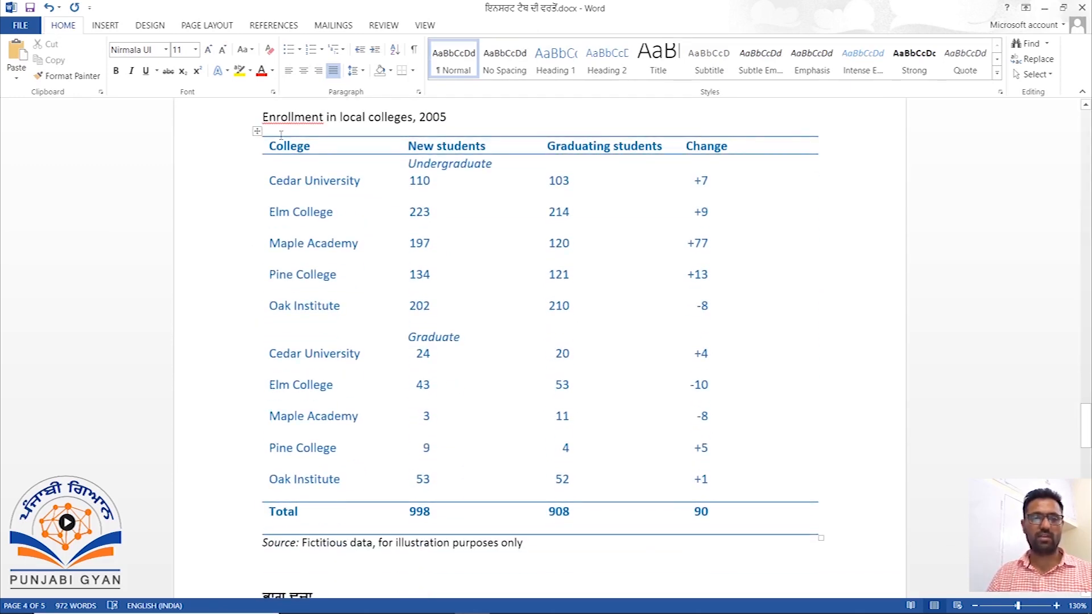
# Select the whole college enrollment table, and toggle its Header Row, Total Row and First Column style options and restore them
pyautogui.click(260, 130)
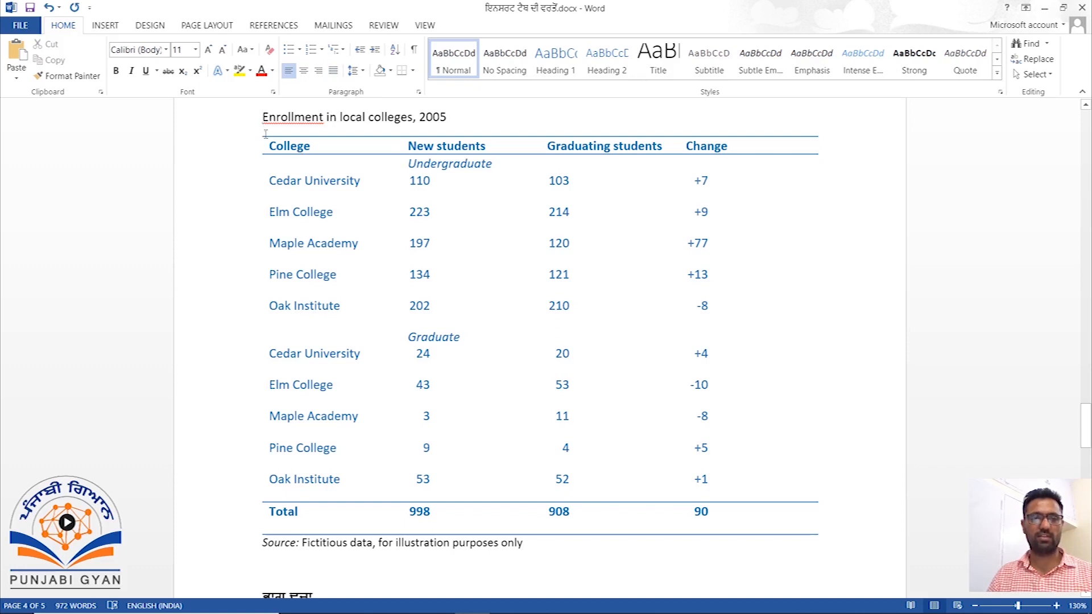
pyautogui.click(274, 144)
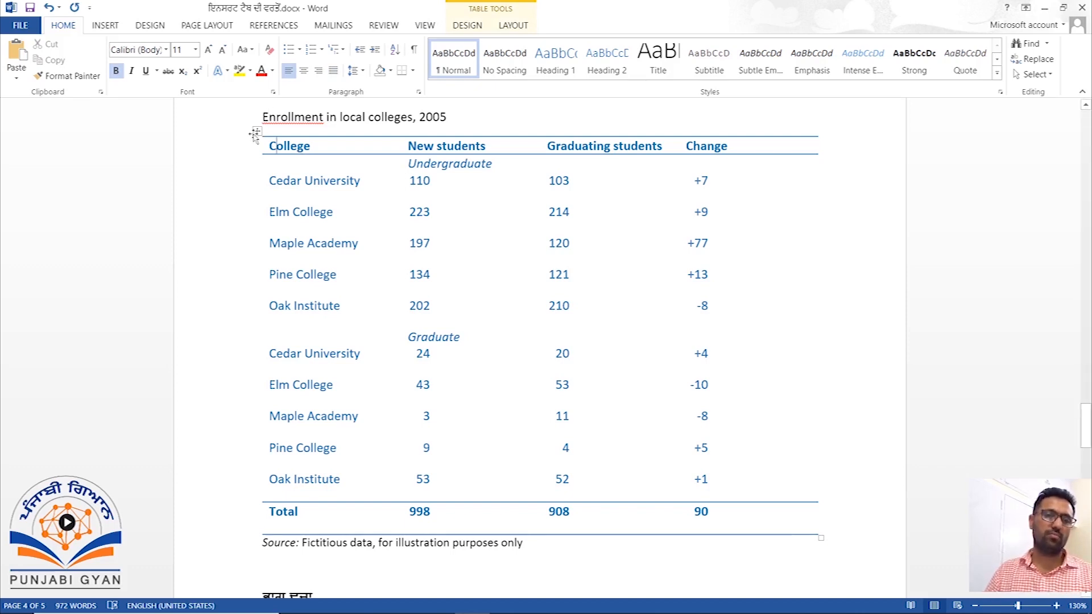
pyautogui.click(254, 134)
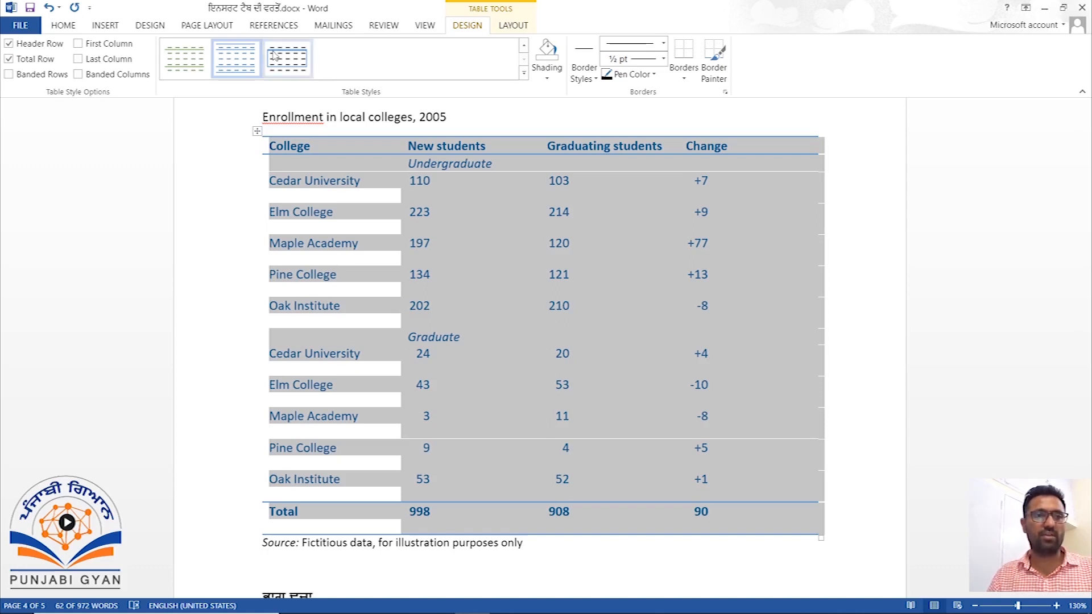
pyautogui.click(10, 45)
pyautogui.click(9, 44)
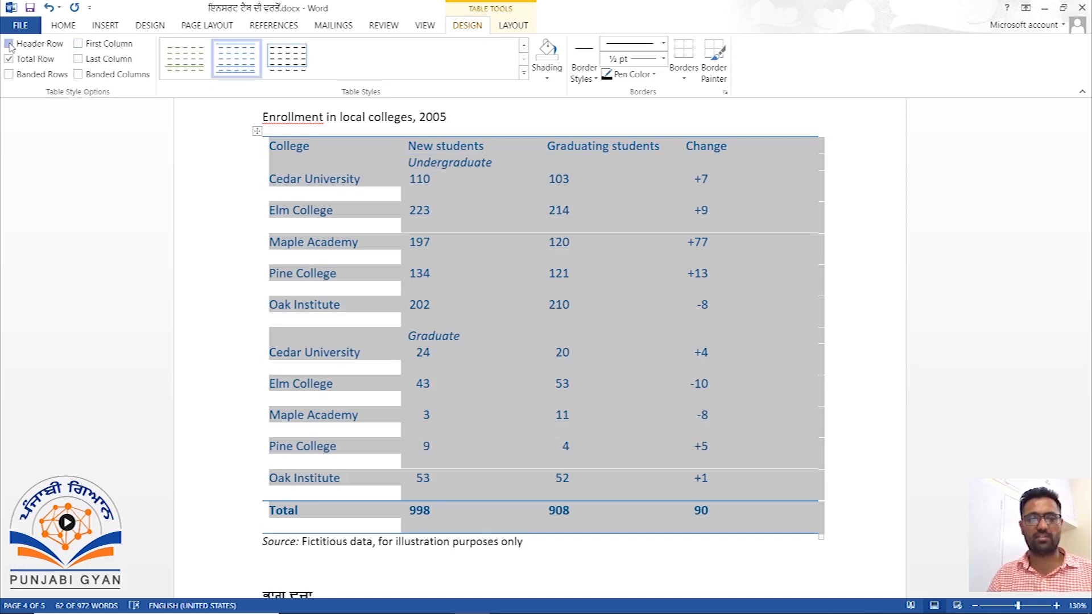
pyautogui.click(13, 60)
pyautogui.click(13, 62)
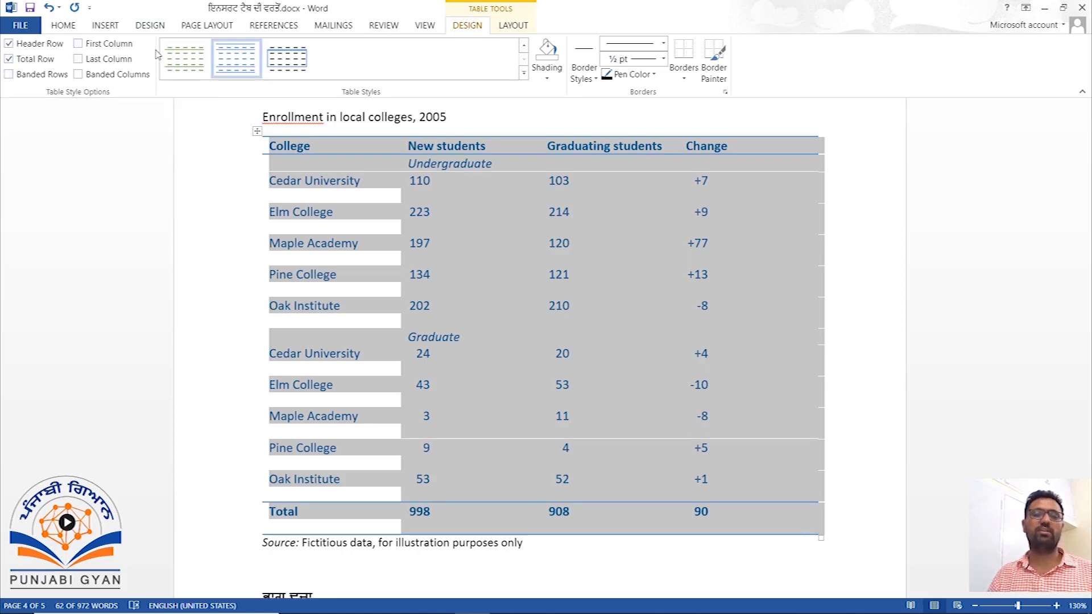
pyautogui.click(78, 45)
pyautogui.click(78, 45)
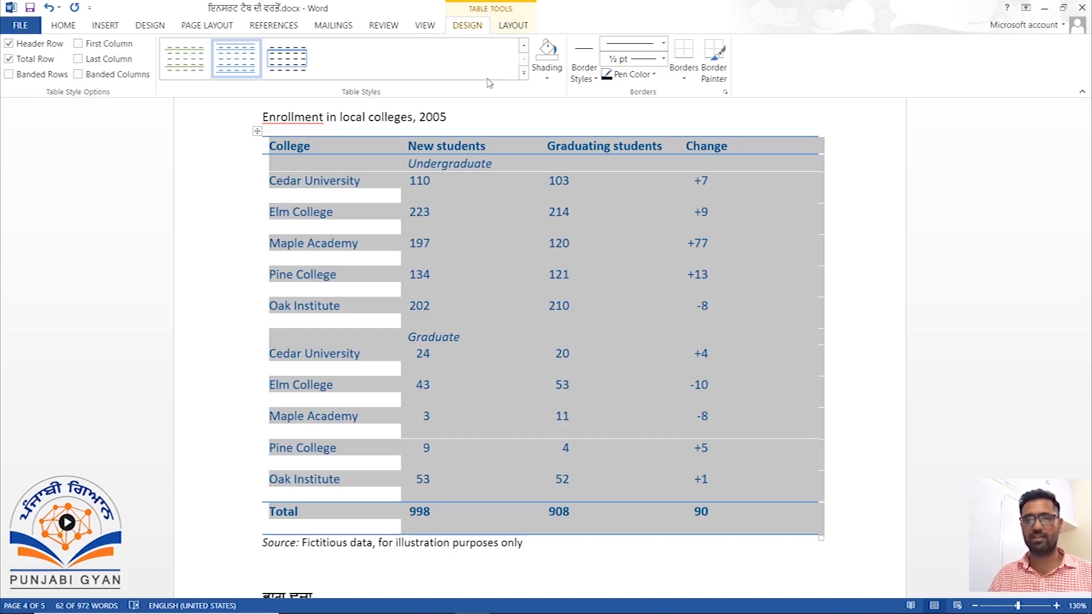
# Apply the solid green dark list table style to the college enrollment table, and deselect the table
pyautogui.click(522, 73)
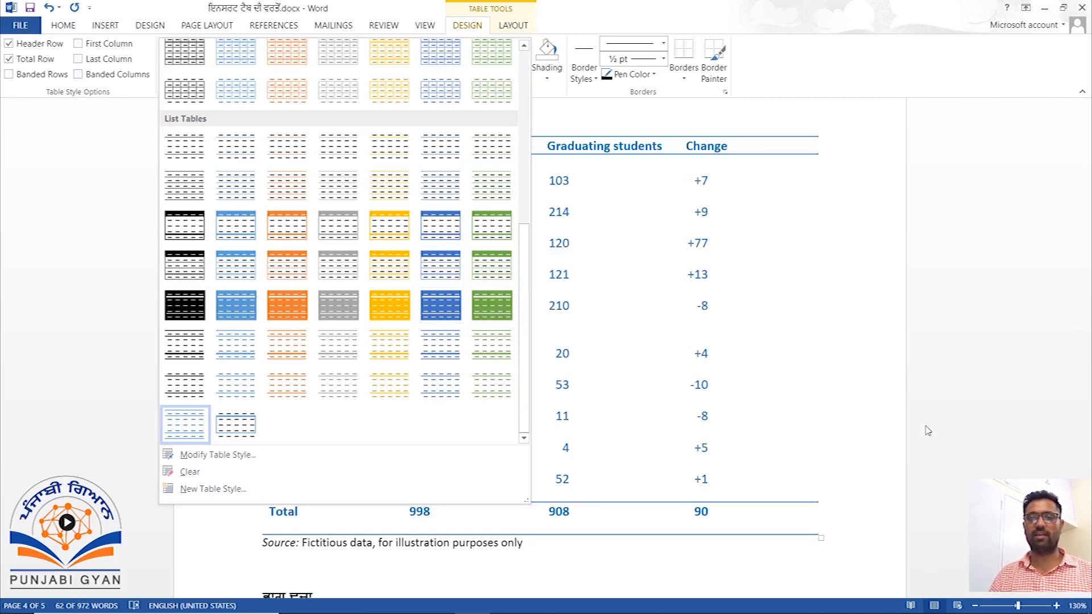
pyautogui.click(763, 361)
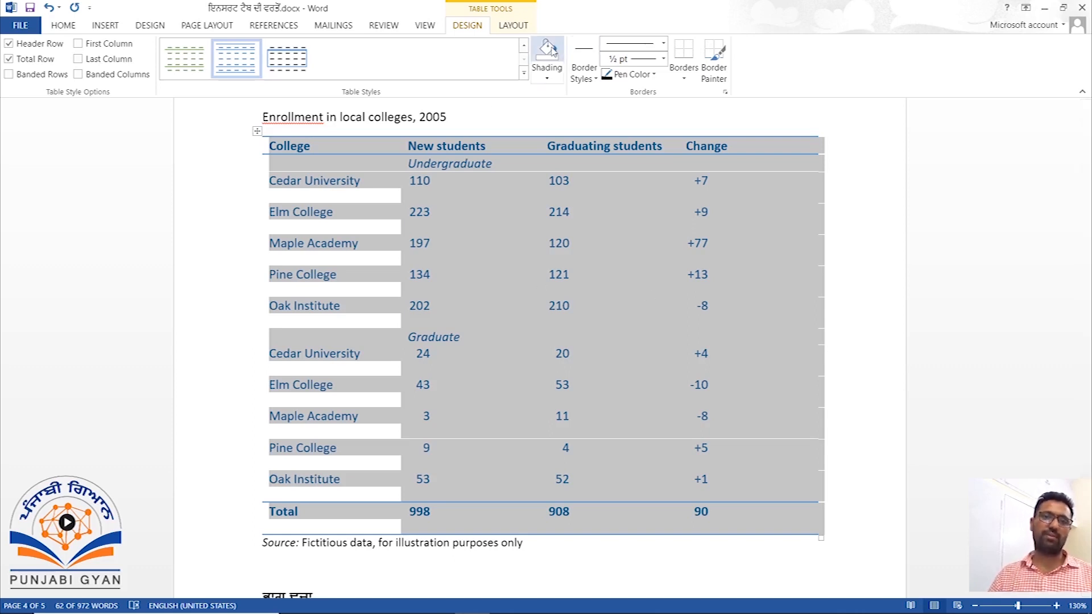
pyautogui.click(523, 71)
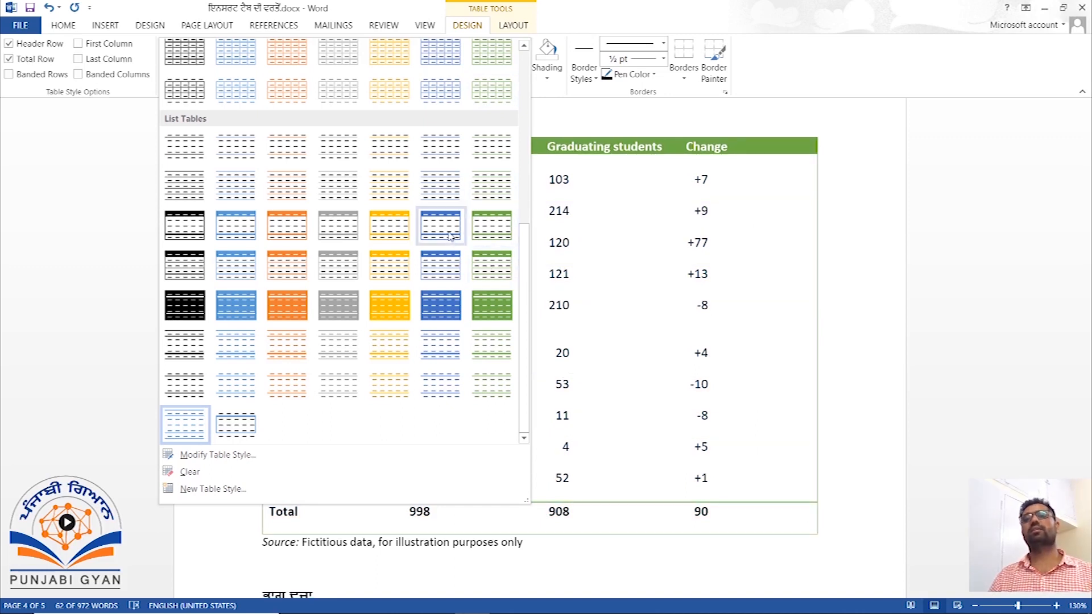
pyautogui.click(493, 310)
pyautogui.click(468, 339)
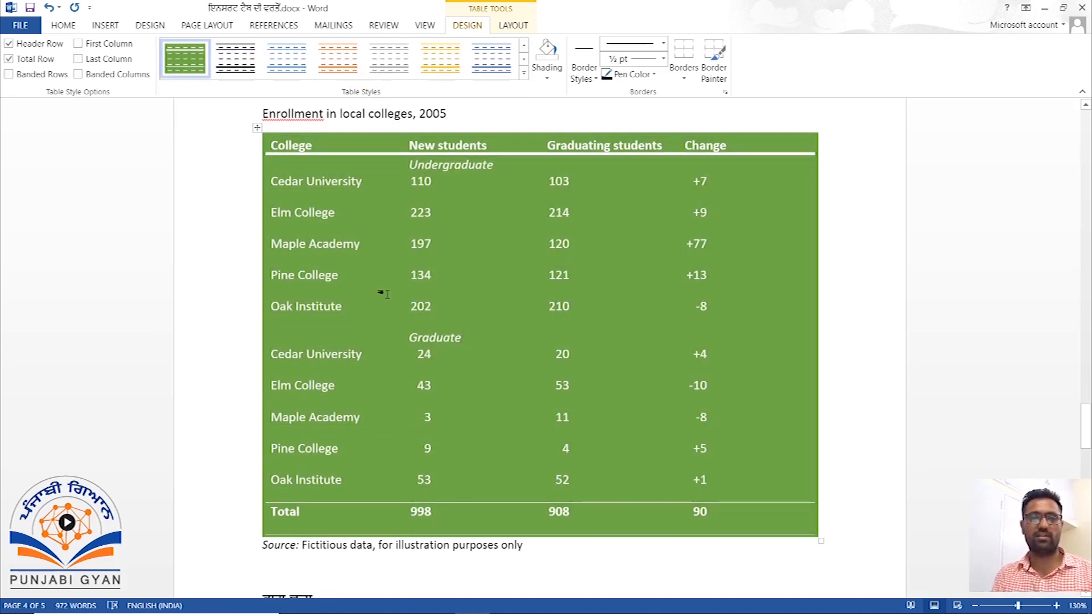
# Shade the Graduate subheading cell orange, and apply the same orange shading to the whole enrollment table
pyautogui.click(552, 77)
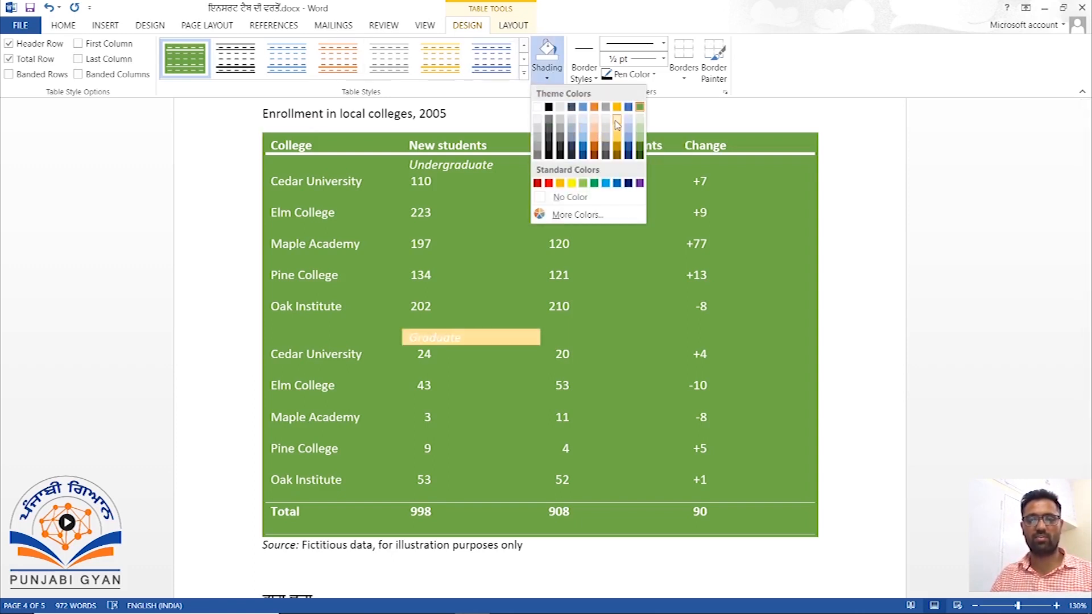
pyautogui.click(594, 107)
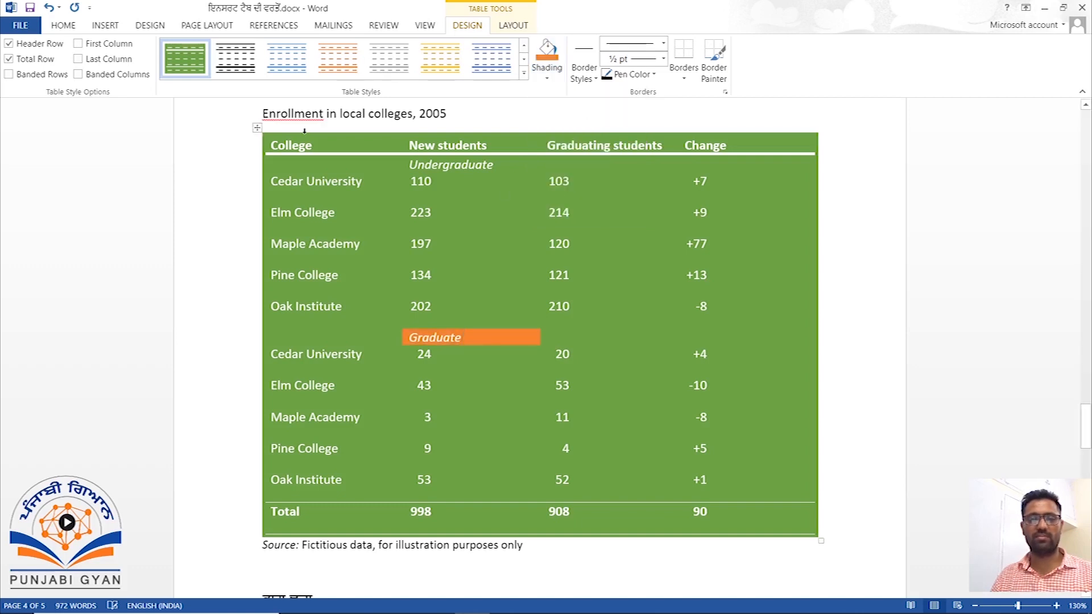
pyautogui.click(257, 128)
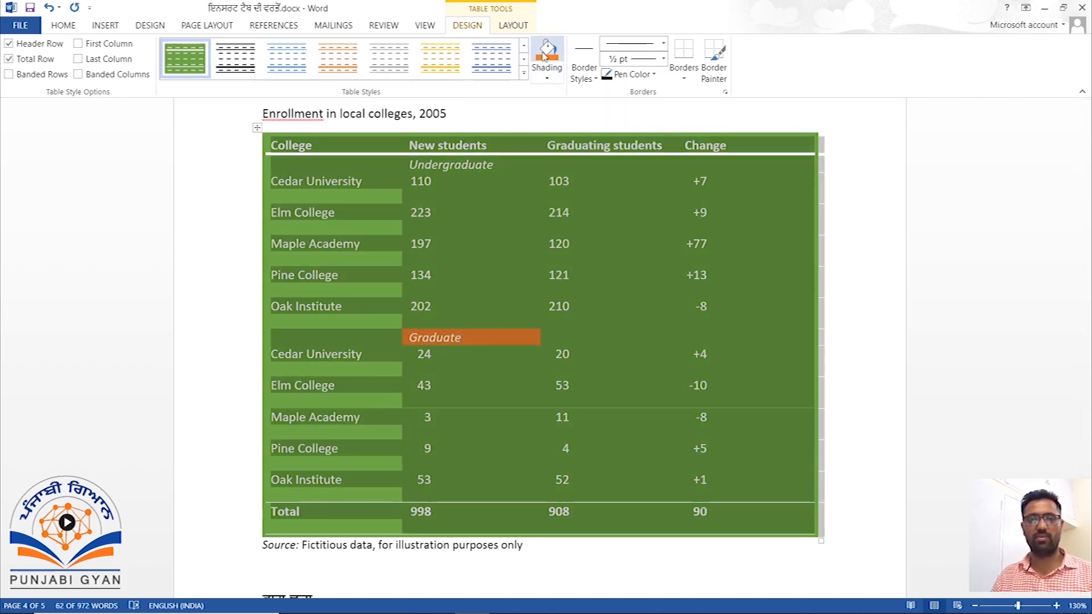
pyautogui.click(544, 54)
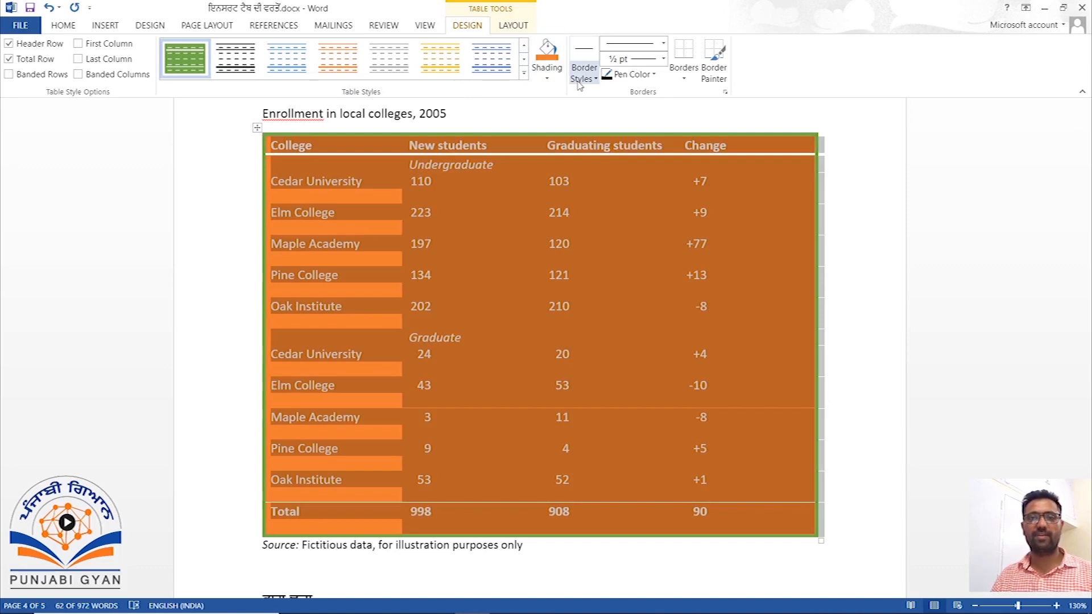
# Choose the blue 1½ pt theme border and paint it around all four sides of the cell containing 223
pyautogui.click(578, 82)
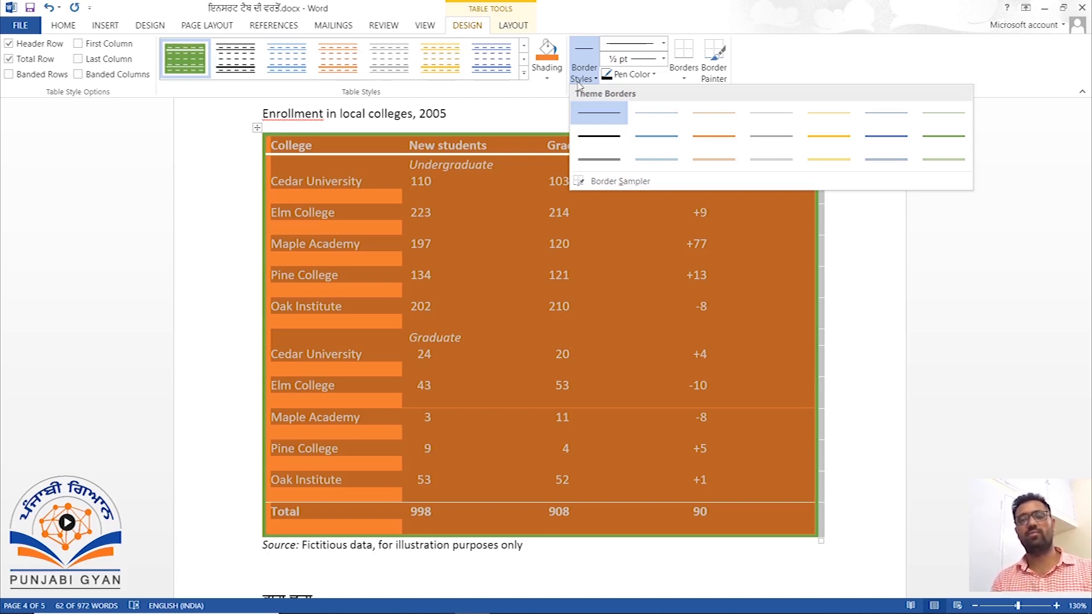
pyautogui.click(659, 136)
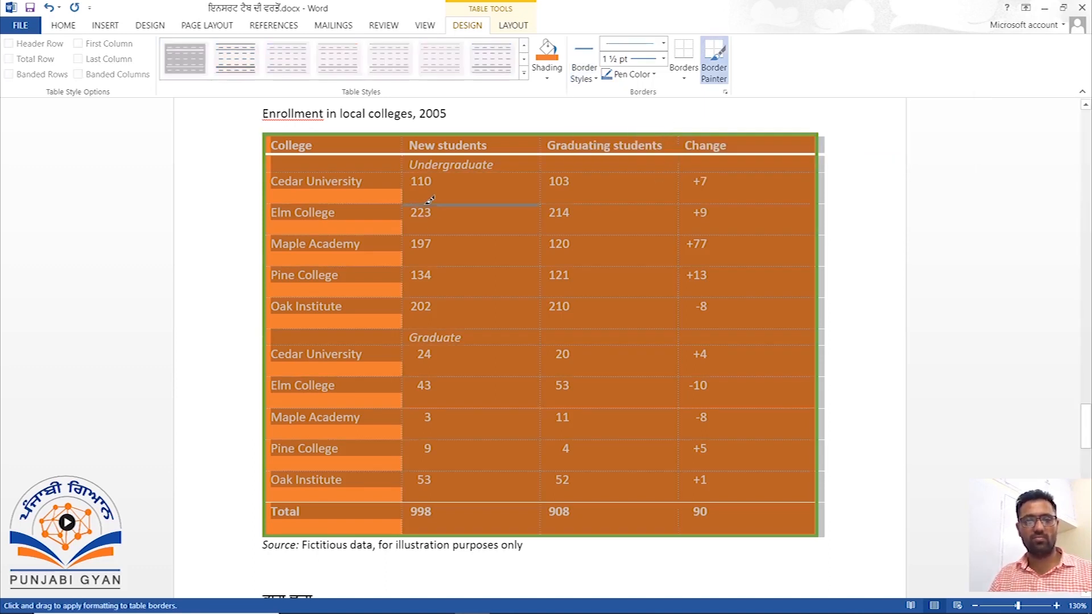
pyautogui.moveTo(427, 203); pyautogui.dragTo(459, 203)
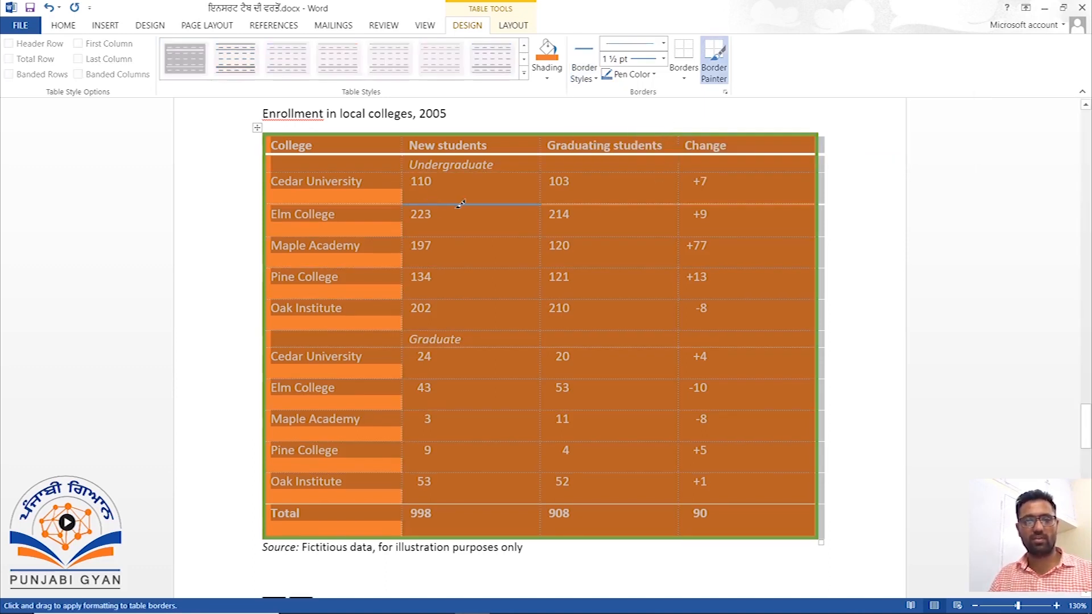
pyautogui.click(540, 219)
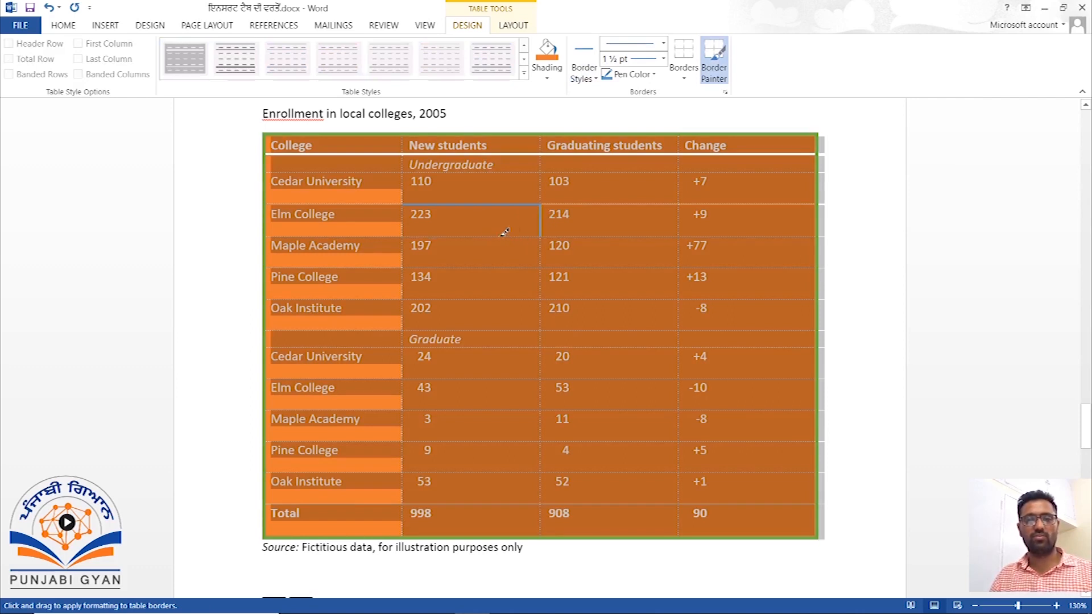
pyautogui.click(510, 236)
pyautogui.click(401, 215)
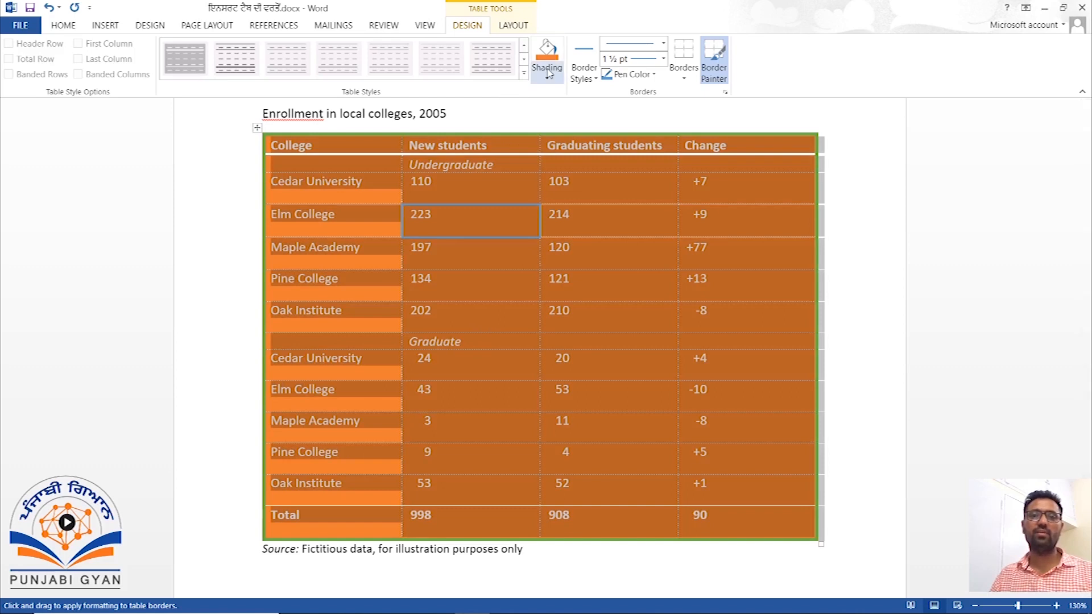
# Switch the border line style to the blue 3 pt thin-thick-thin line and paint it above and below the 120 cell
pyautogui.click(663, 44)
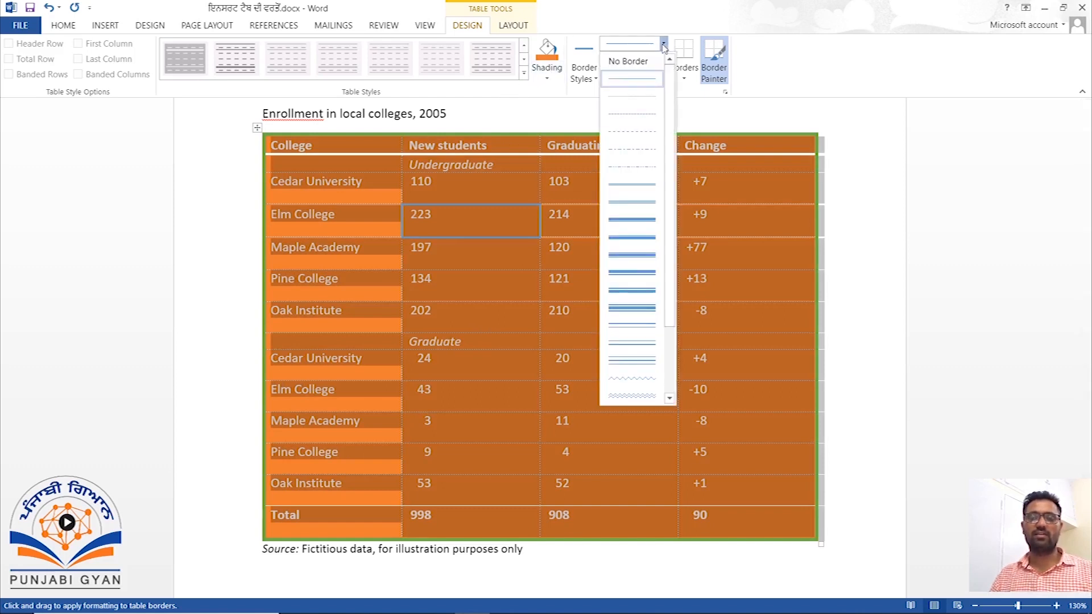
pyautogui.click(636, 310)
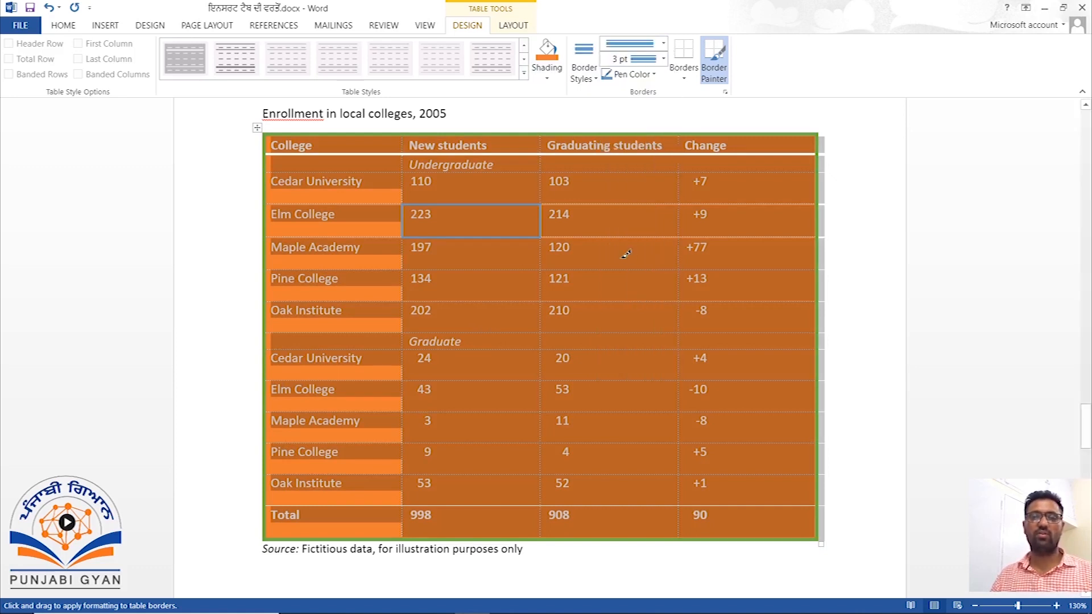
pyautogui.click(609, 235)
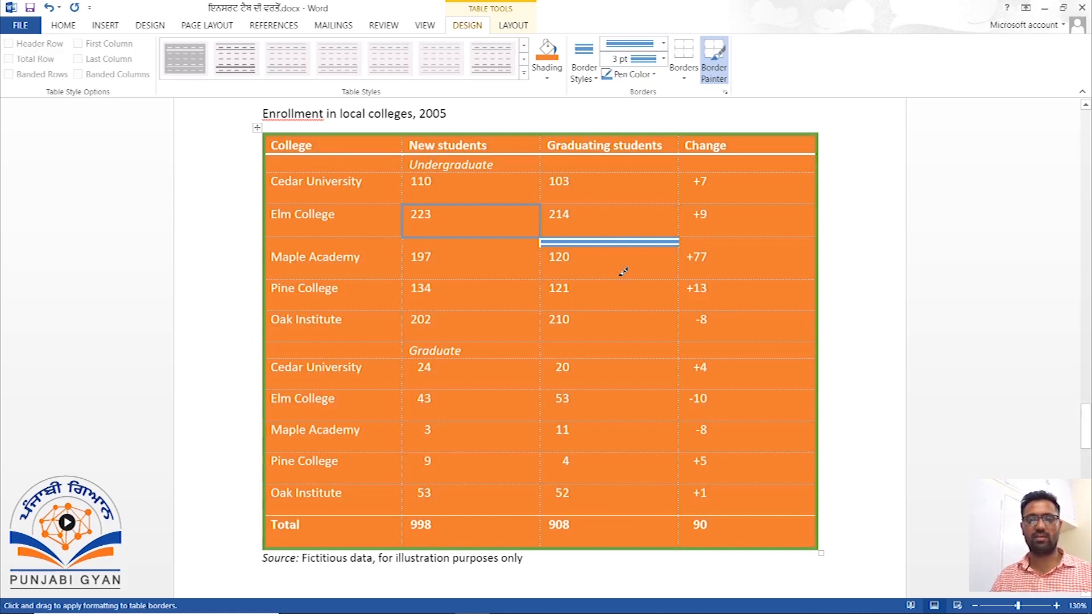
pyautogui.click(622, 277)
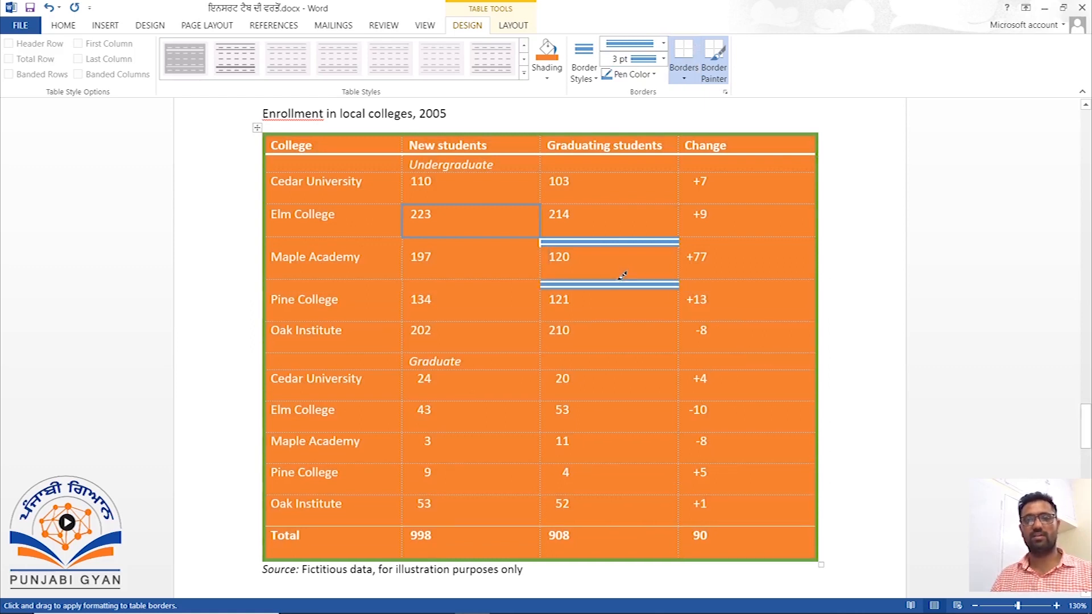
# Review the available table border options, and switch the Border Painter off and on again
pyautogui.click(687, 78)
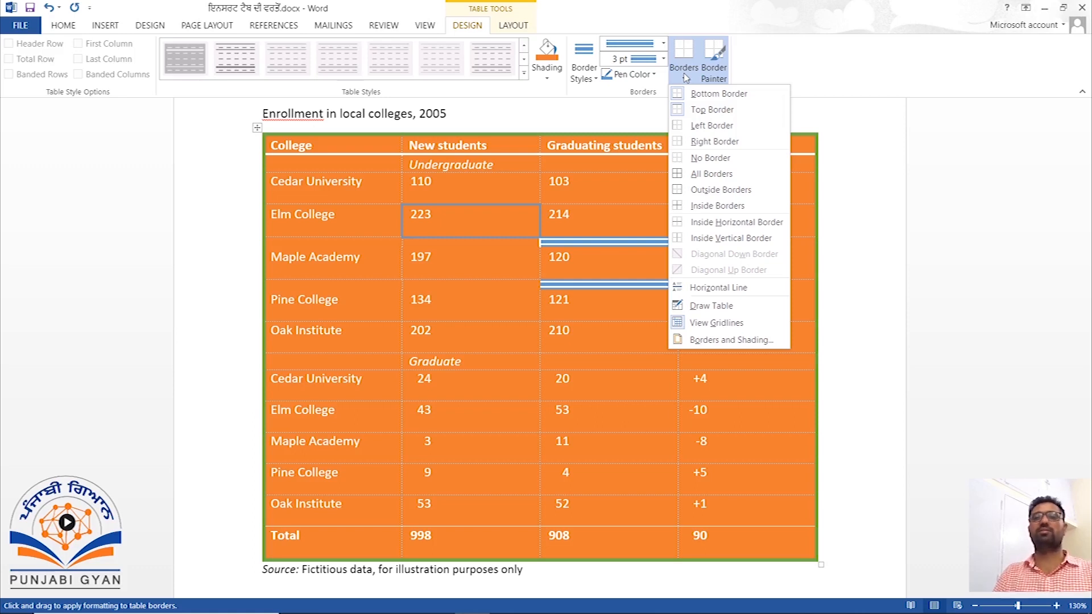
pyautogui.click(710, 79)
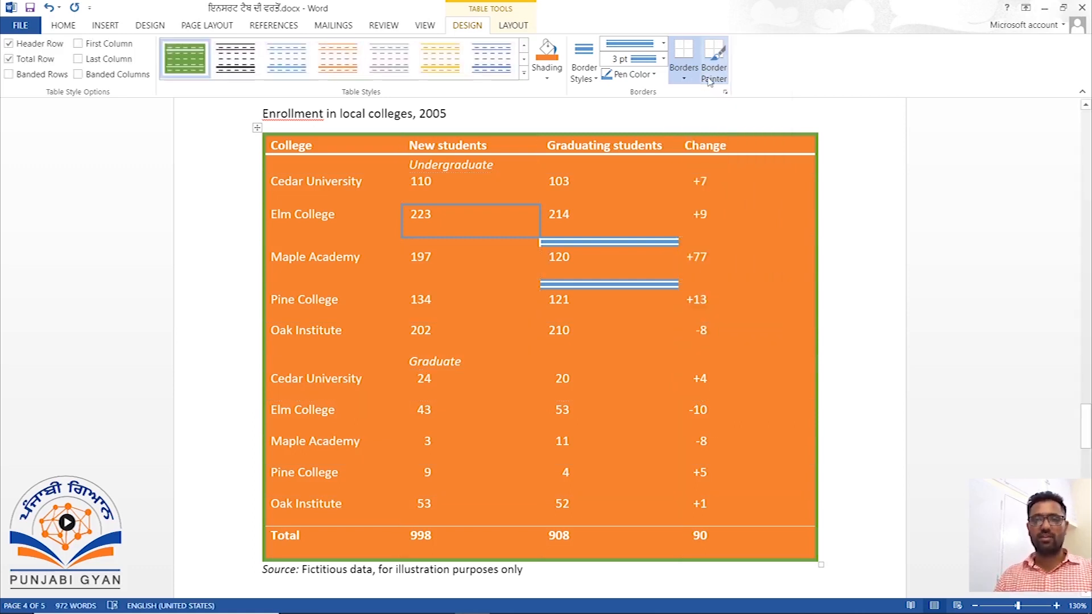
pyautogui.click(708, 81)
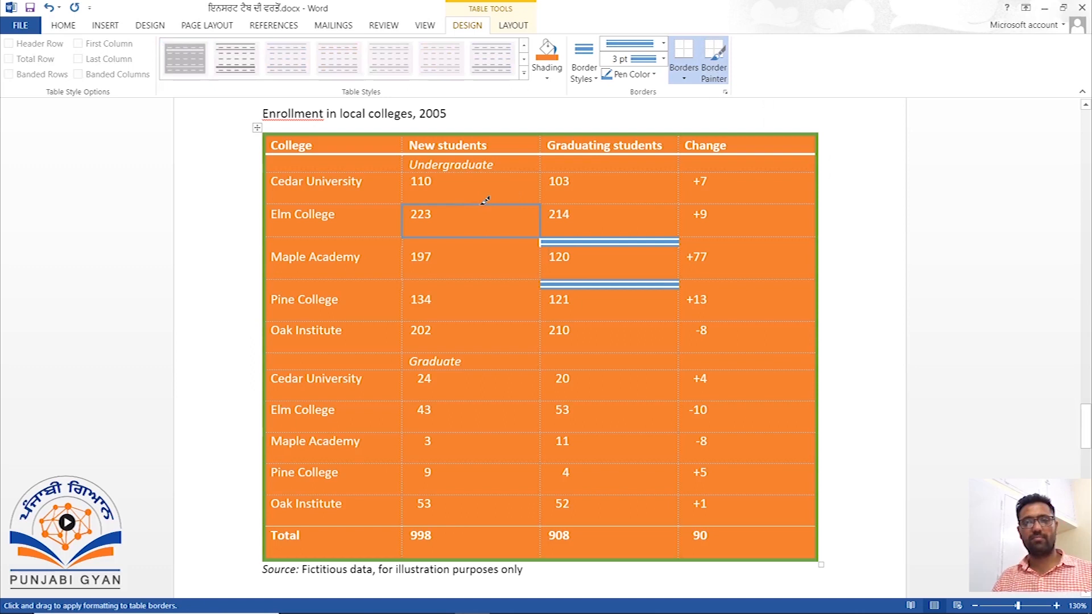
# Paint the 3 pt border above and right of the 223 cell, right of the 214 and 120 cells, and above the +9 cell
pyautogui.click(485, 203)
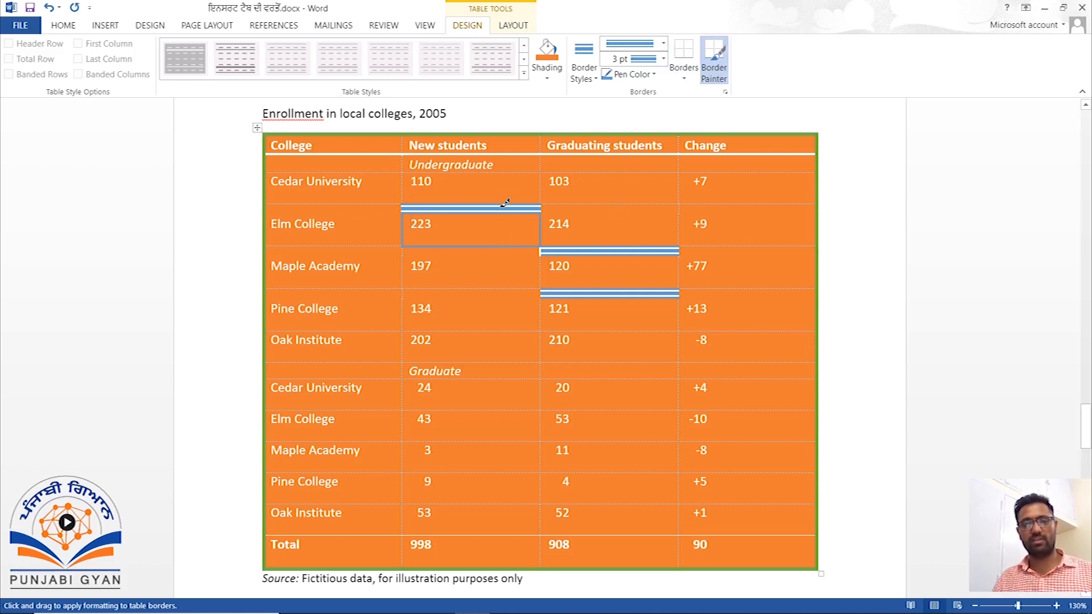
pyautogui.click(540, 221)
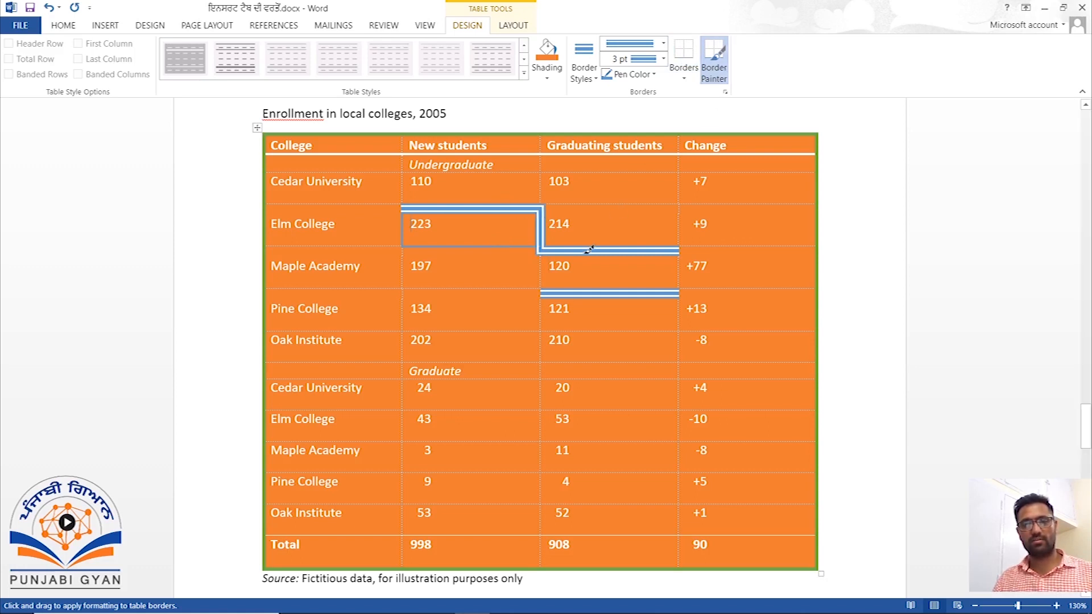
pyautogui.click(680, 210)
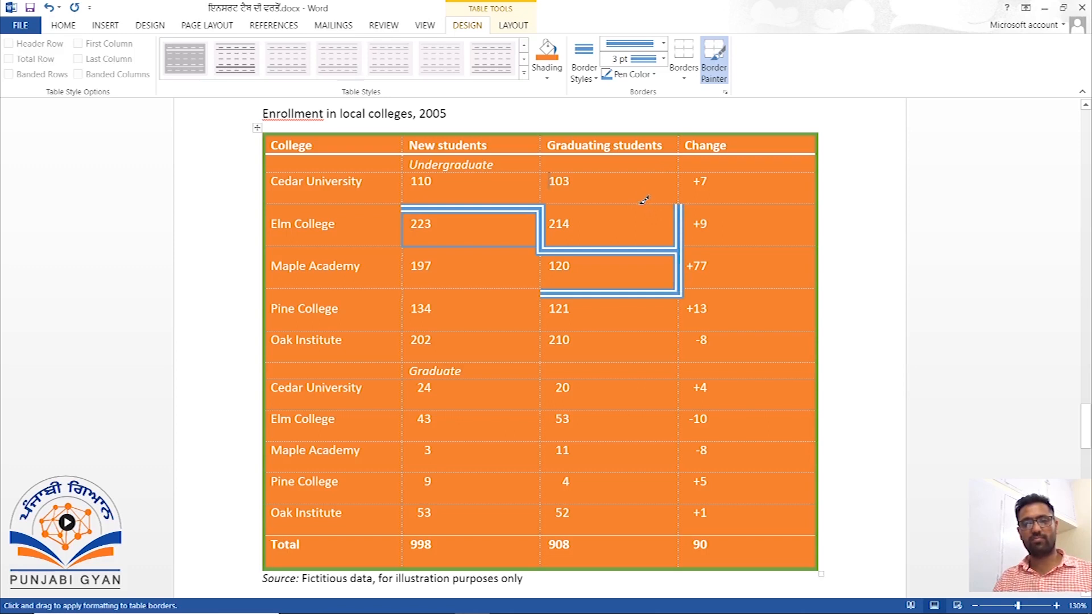
pyautogui.click(738, 202)
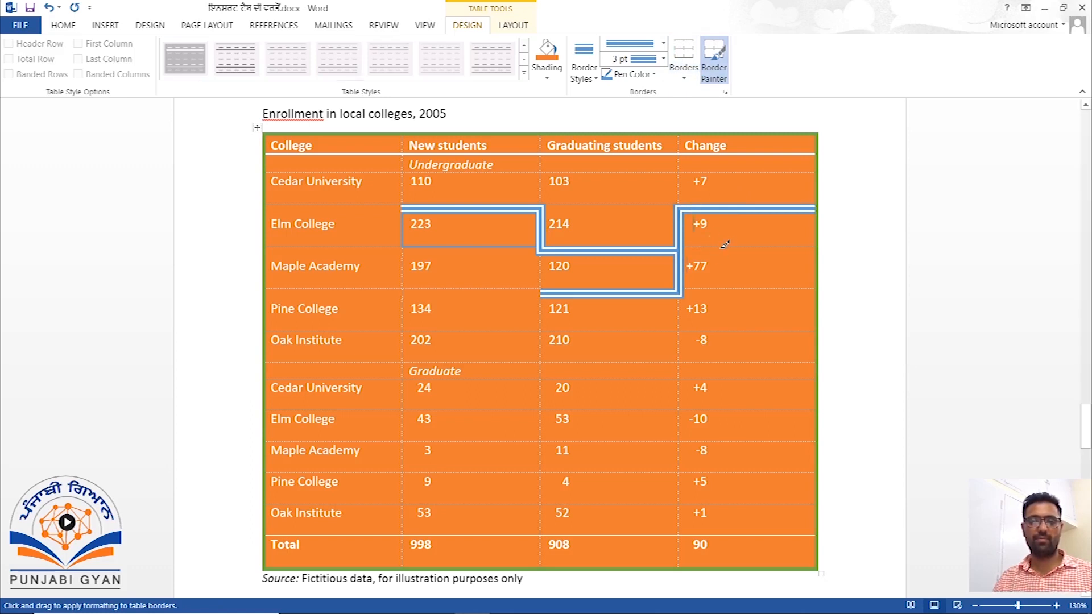
# Paint the 3 pt border along the 120 cell's left edge and below the +77, +13 and 121 cells
pyautogui.click(649, 251)
pyautogui.click(543, 272)
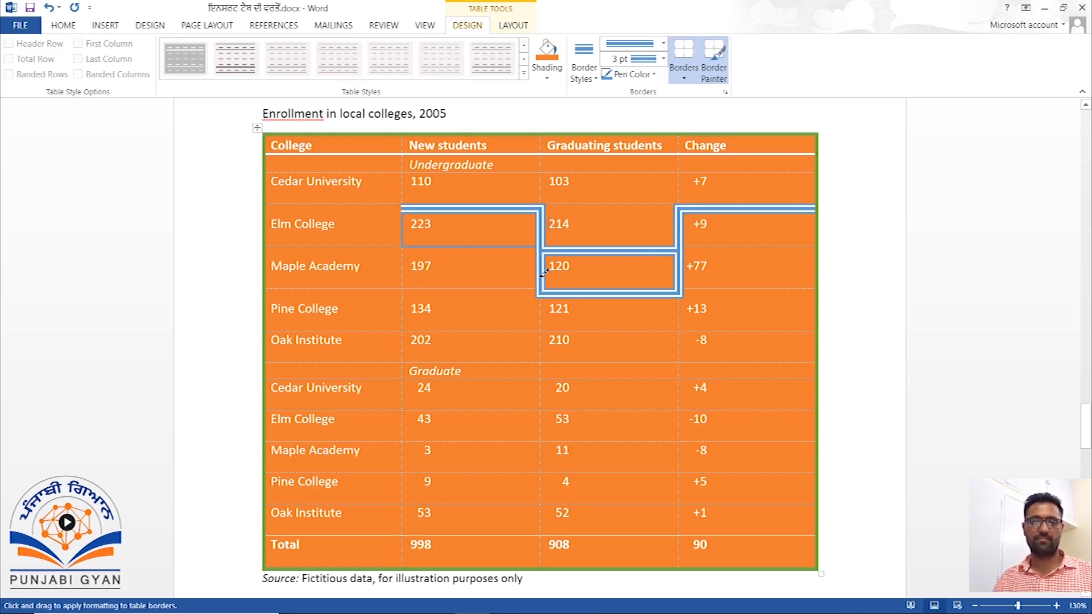
pyautogui.click(612, 292)
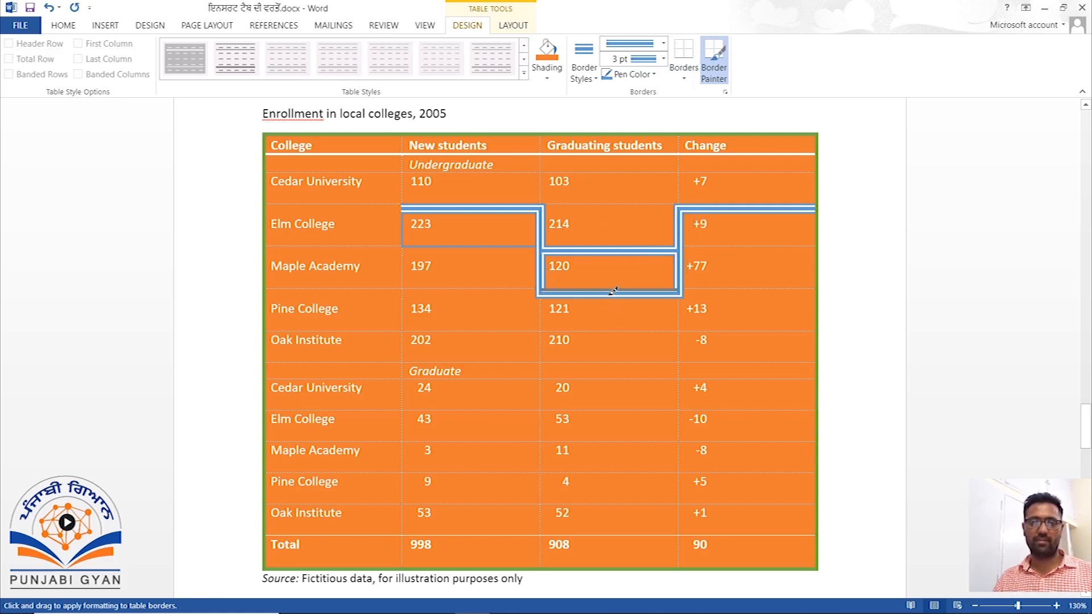
pyautogui.click(764, 290)
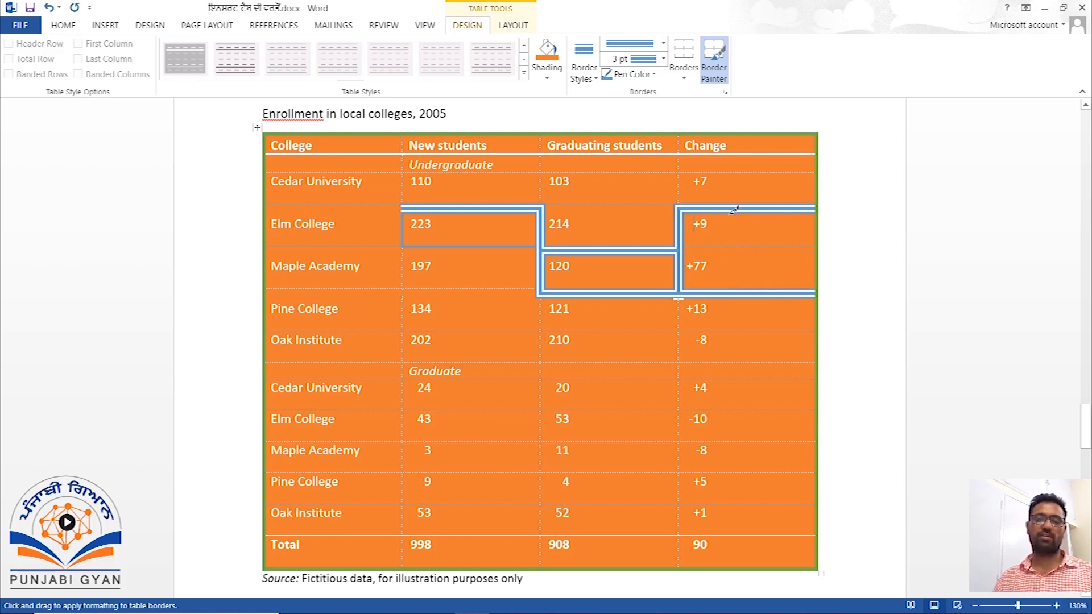
pyautogui.click(752, 332)
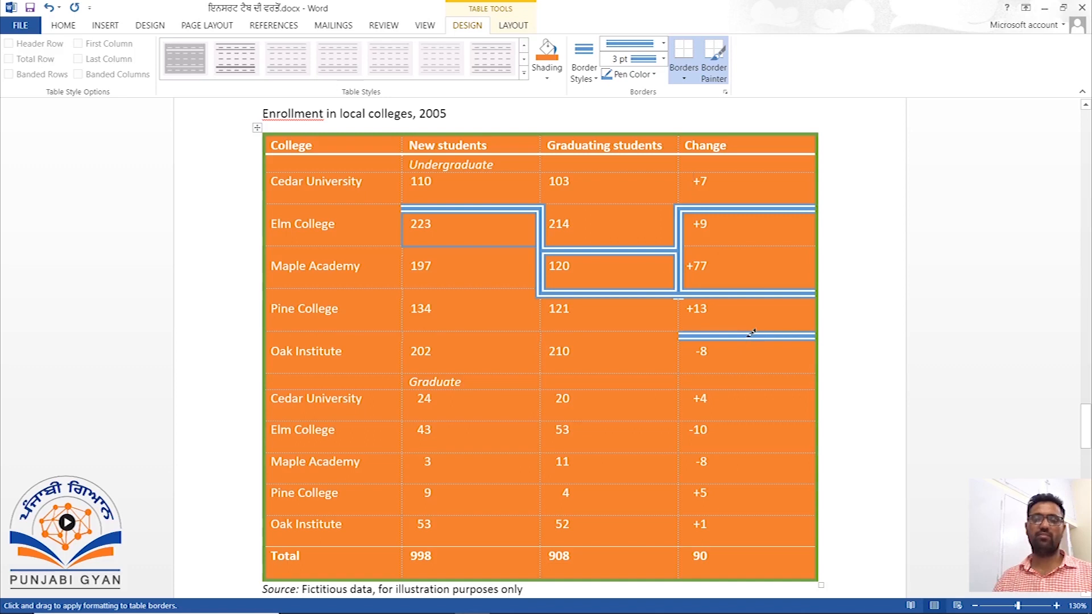
pyautogui.click(654, 334)
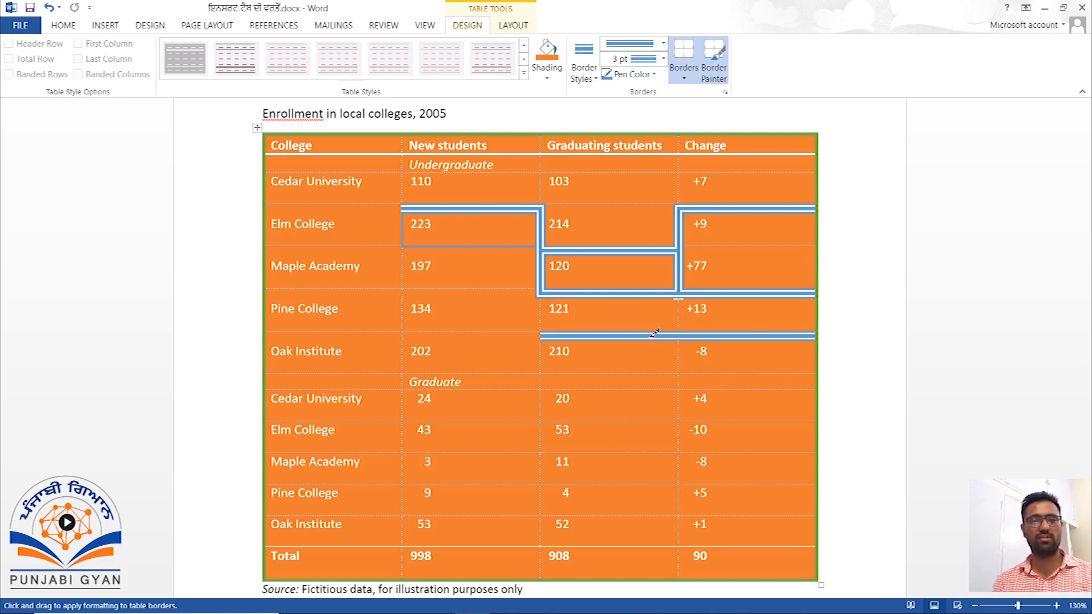
pyautogui.click(105, 25)
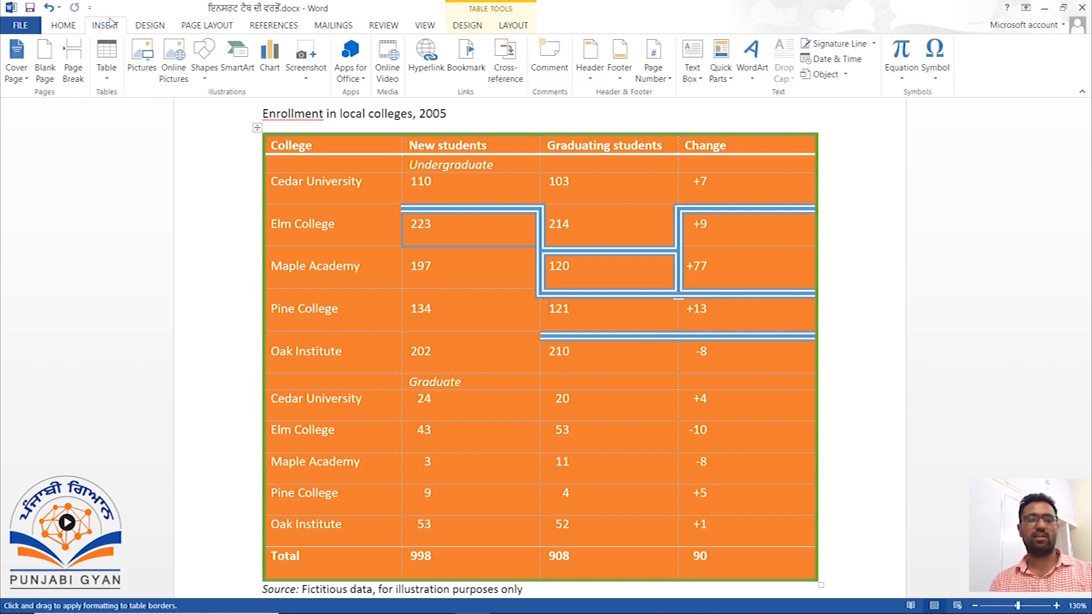